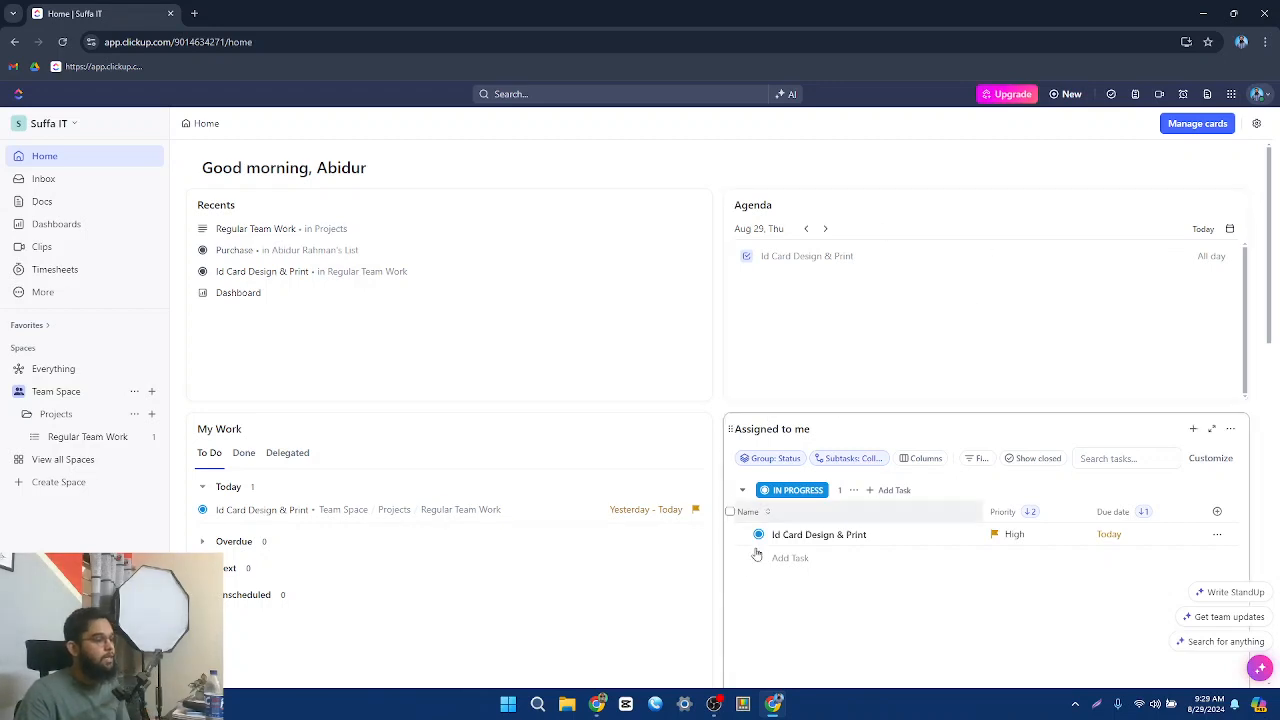
Move the My Work card above the Recents card on the Home page
scroll(601, 655, down, 1)
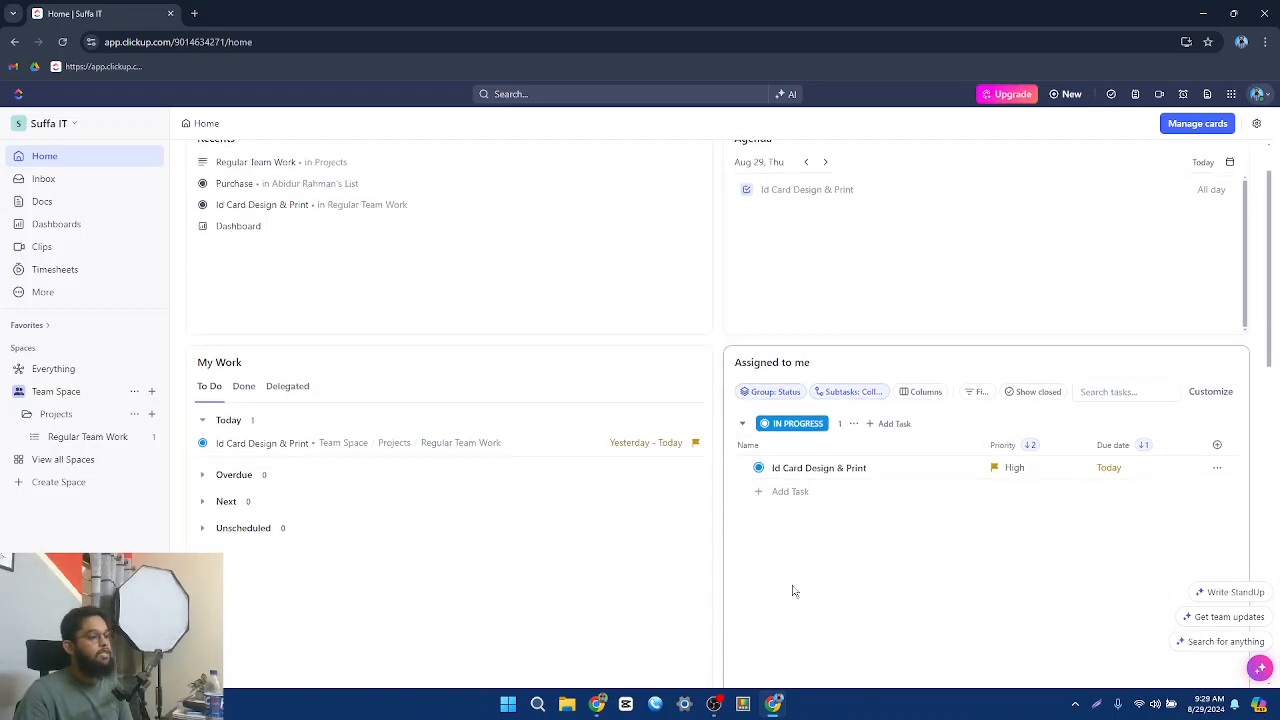
scroll(806, 617, up, 1)
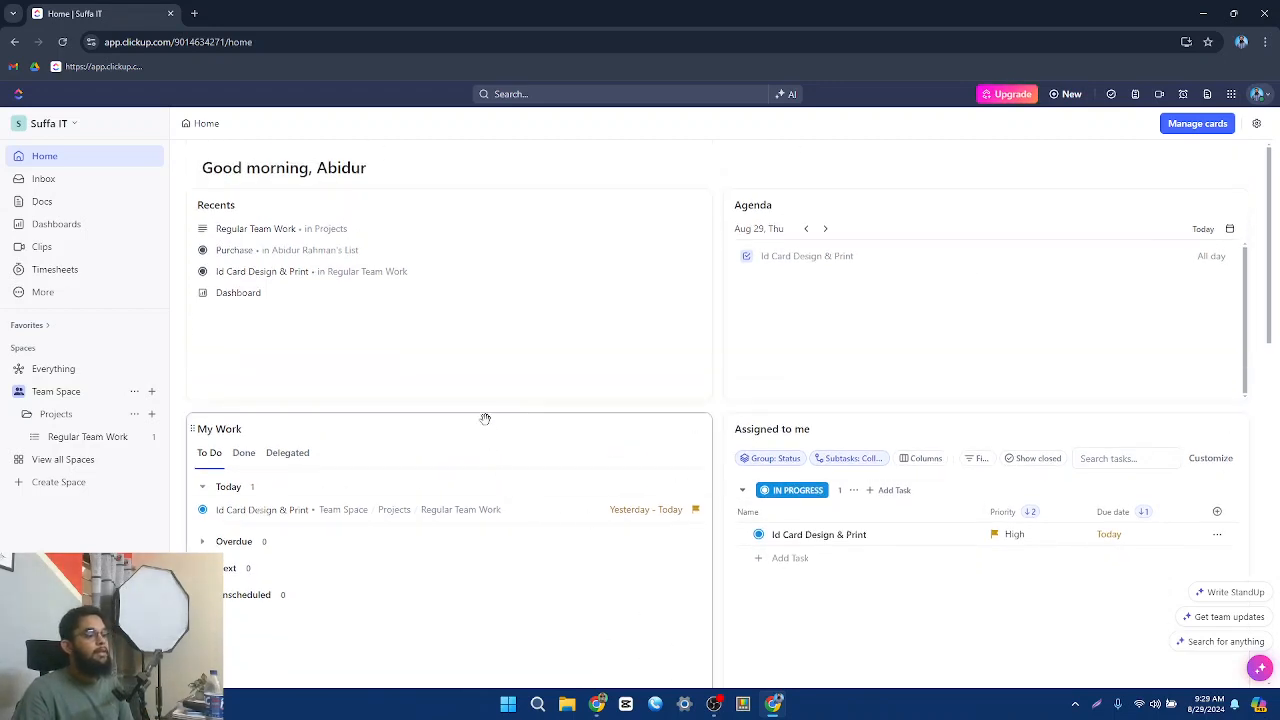
drag(485, 417, 488, 336)
scroll(517, 534, up, 2)
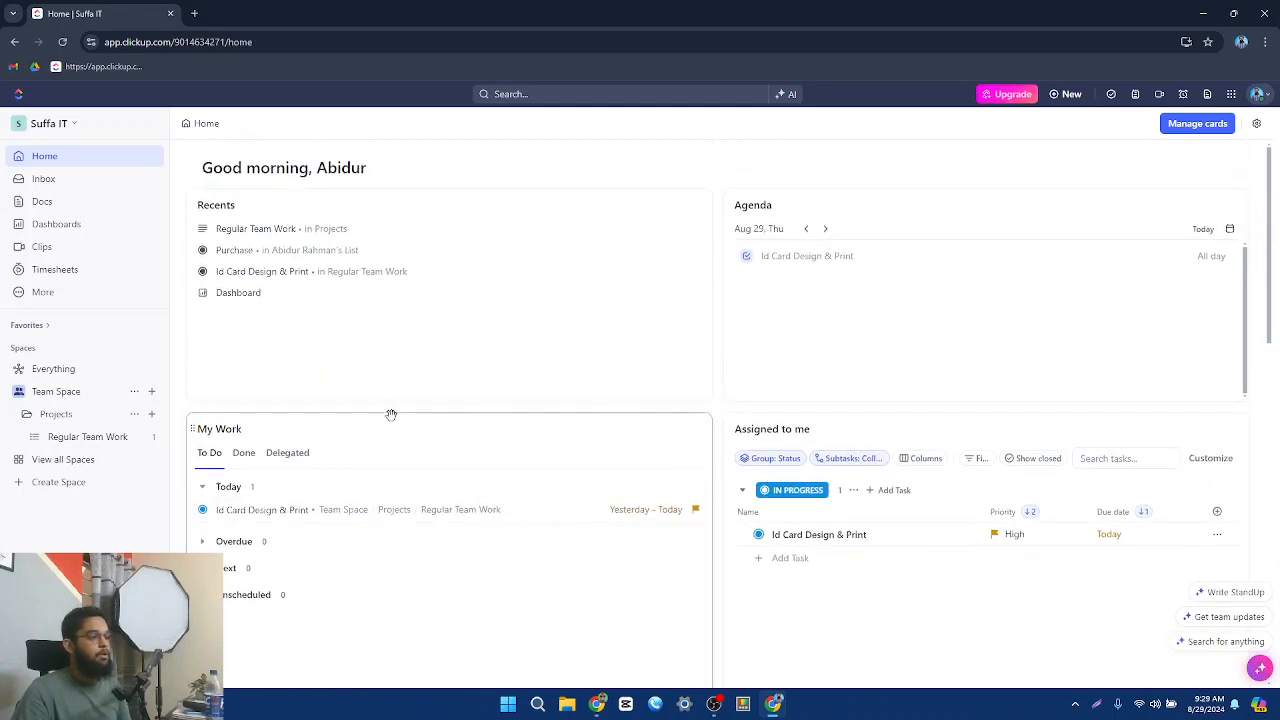
drag(420, 431, 423, 268)
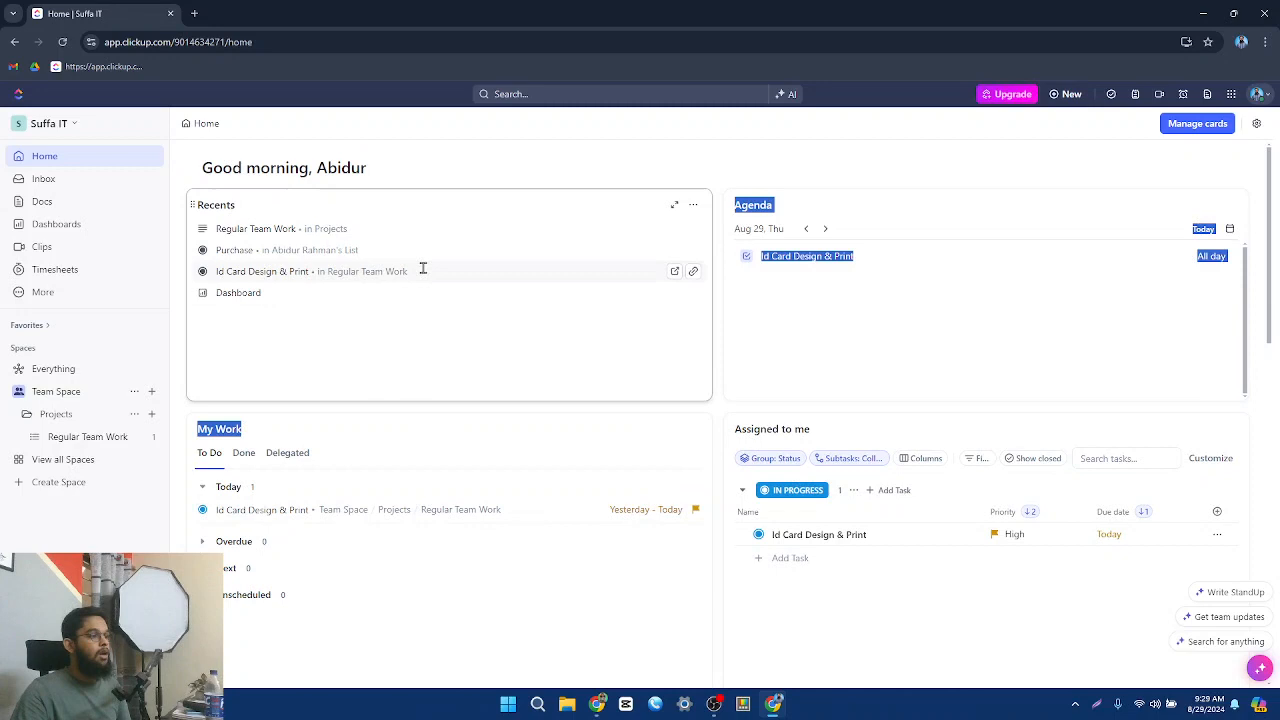
click(435, 436)
drag(441, 416, 428, 157)
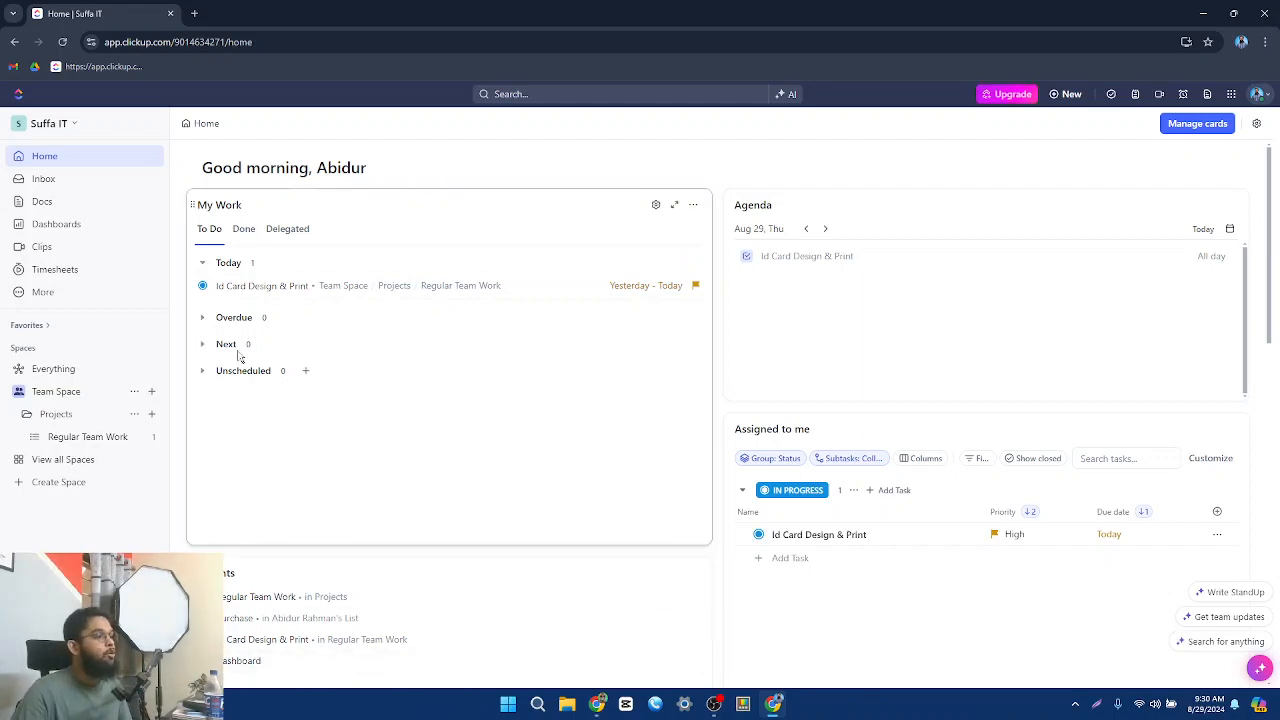
Expand the Overdue and Next groups in the My Work card, and briefly check the Unscheduled group
click(203, 318)
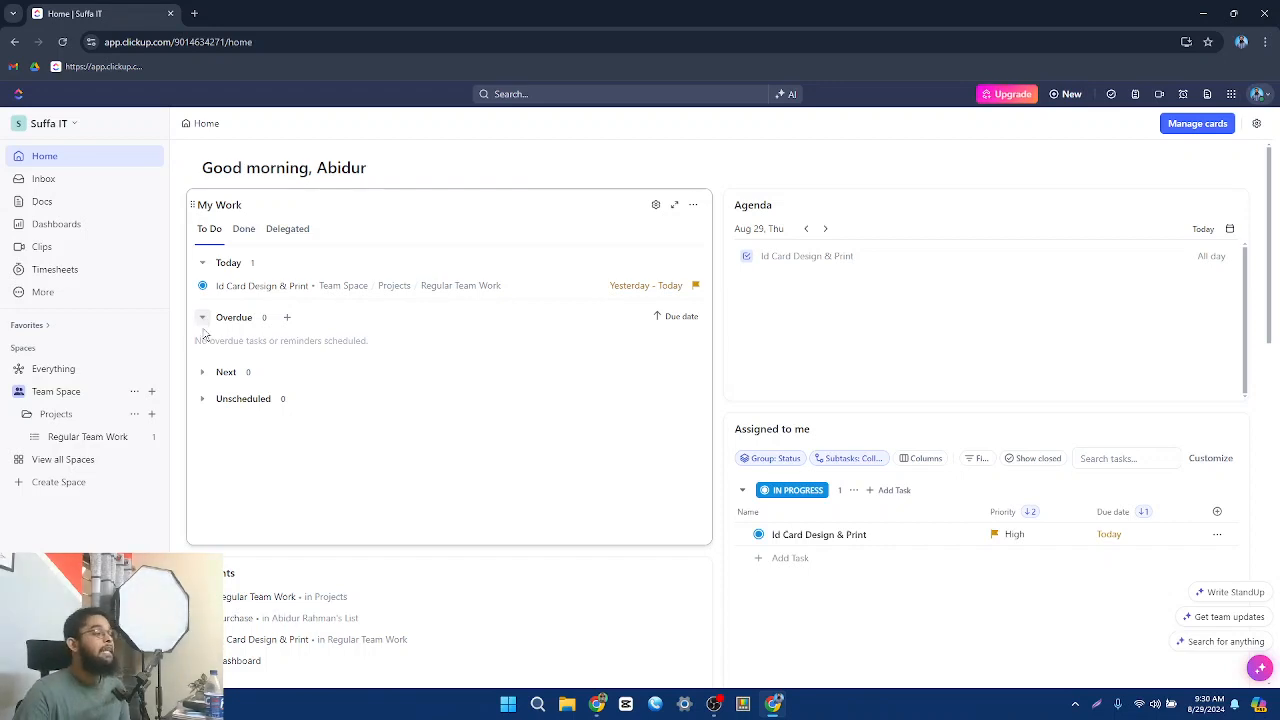
click(201, 372)
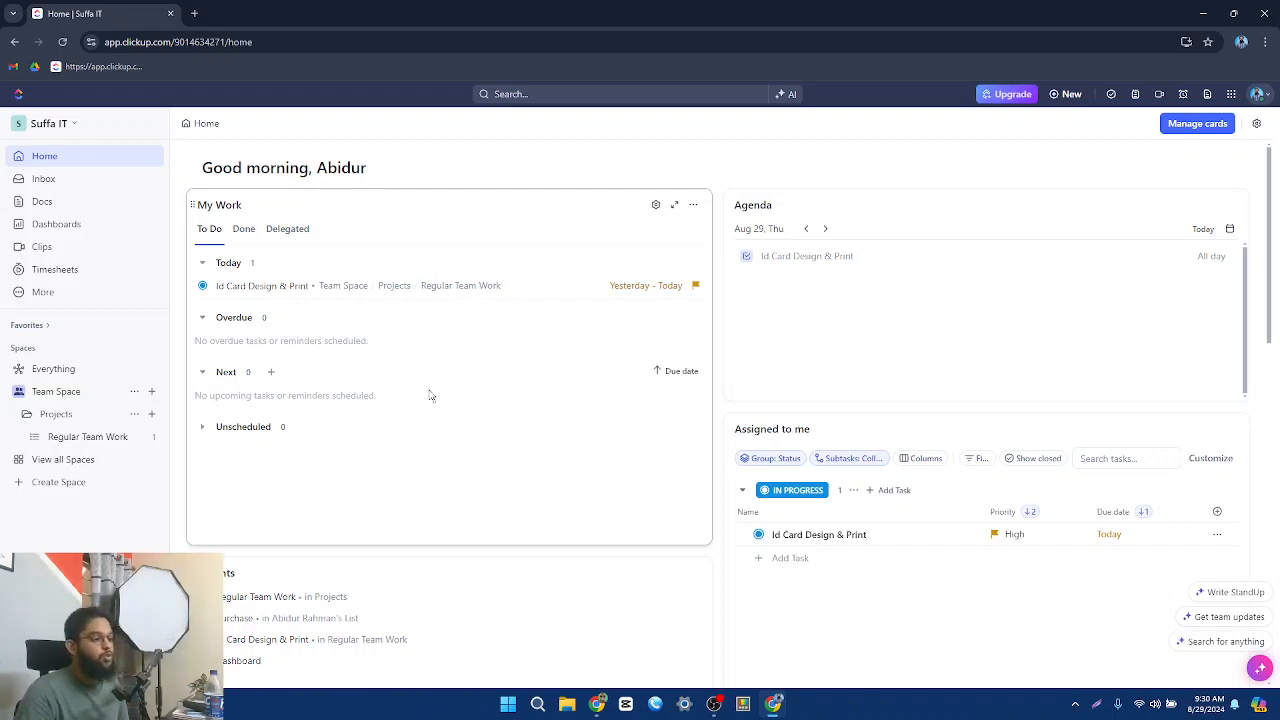
click(201, 427)
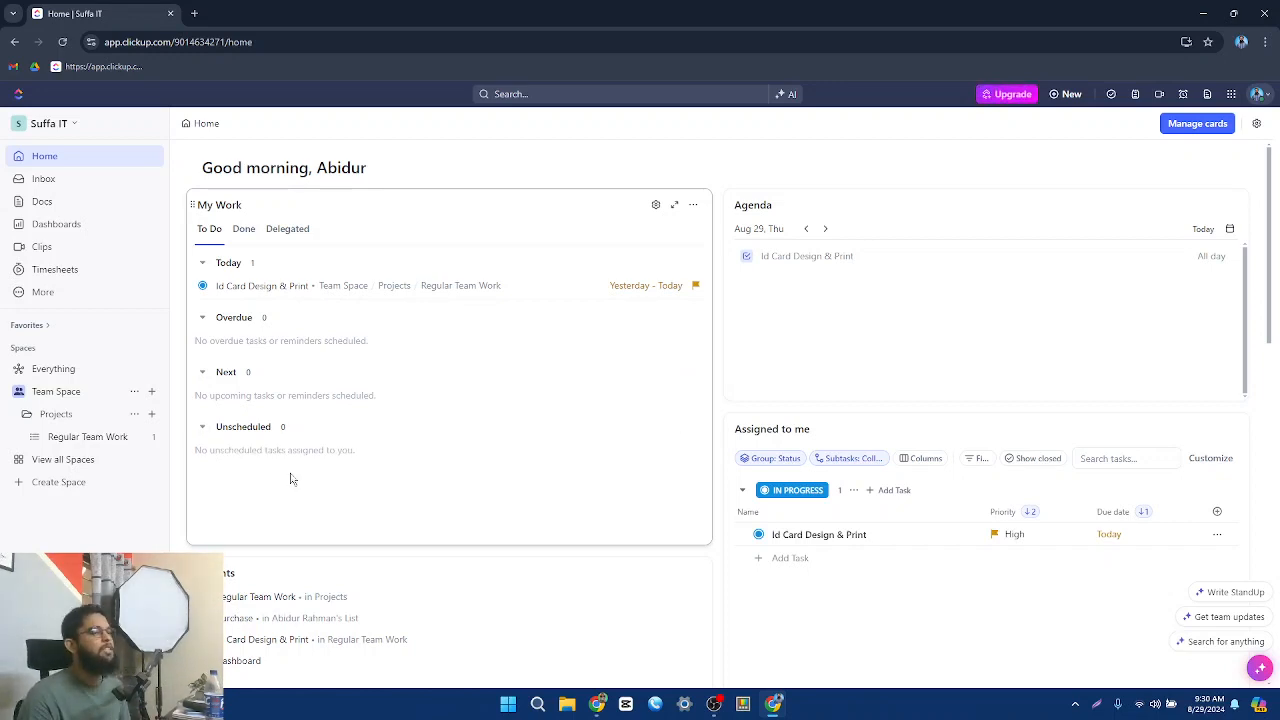
click(203, 429)
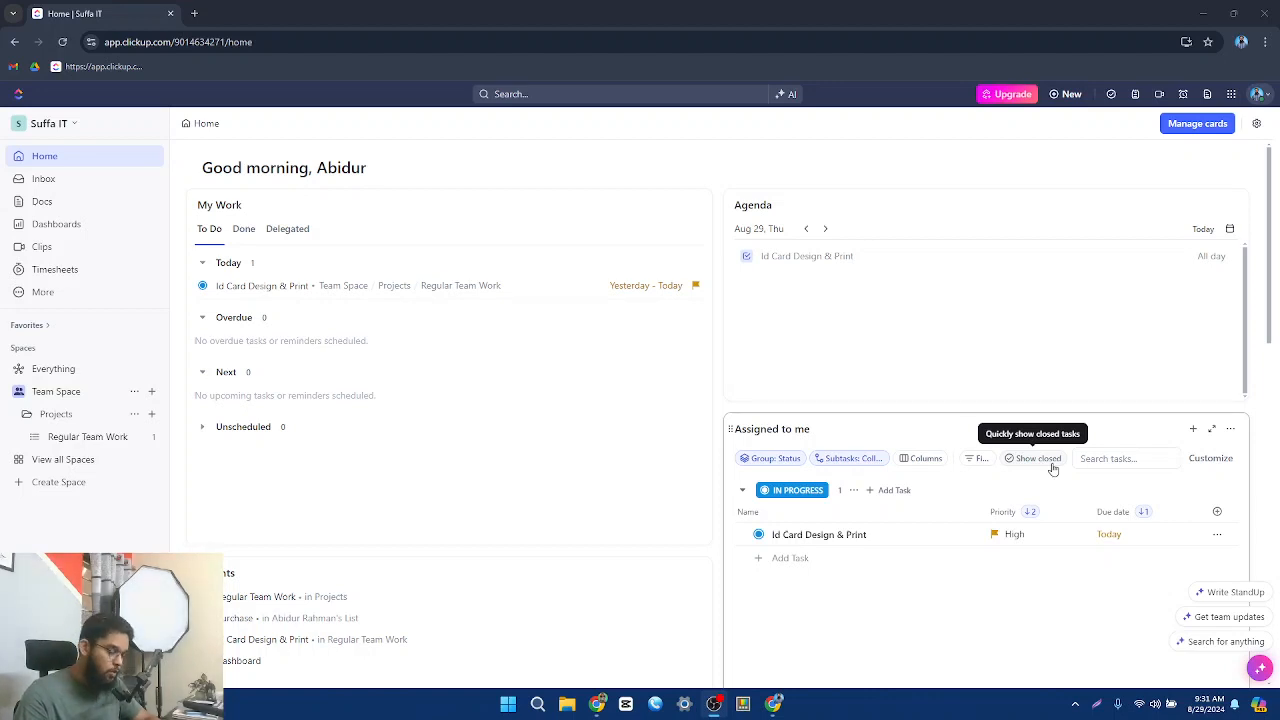
Examine the remaining Home cards, including Assigned to me, Agenda, Recents, Personal List, Assigned comments, LineUp and AI StandUp
click(742, 490)
click(742, 490)
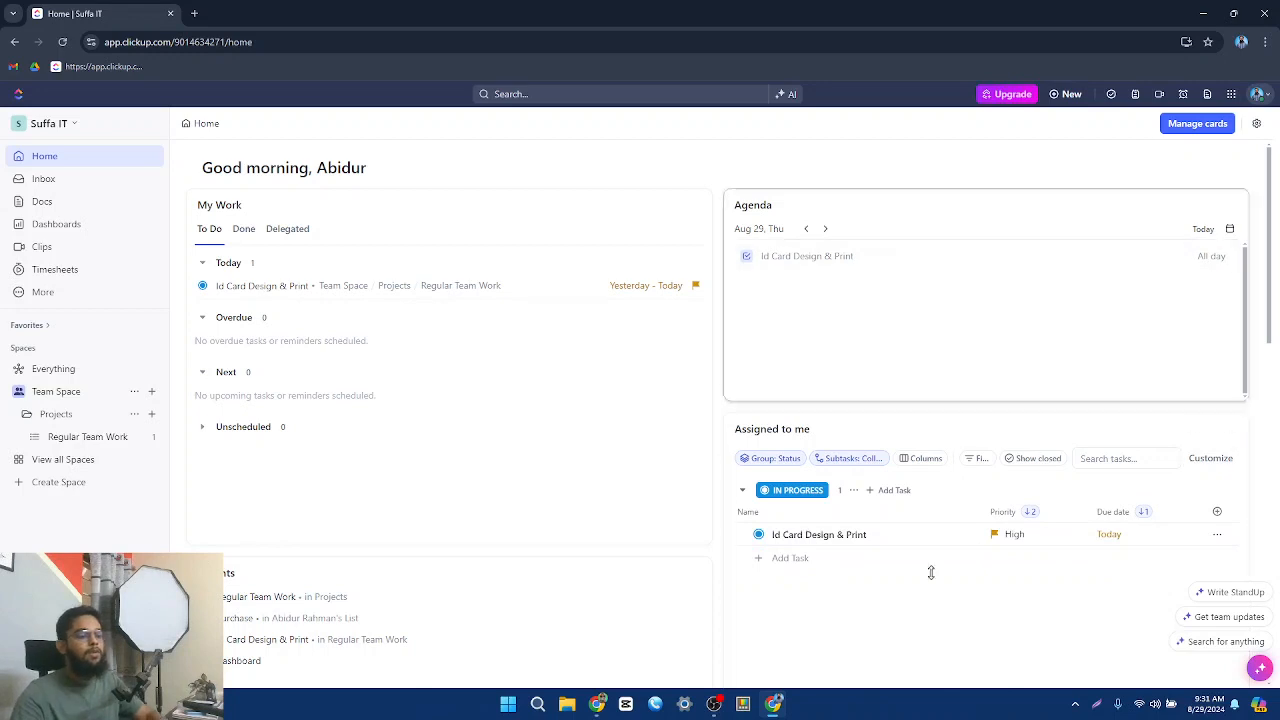
scroll(677, 619, down, 5)
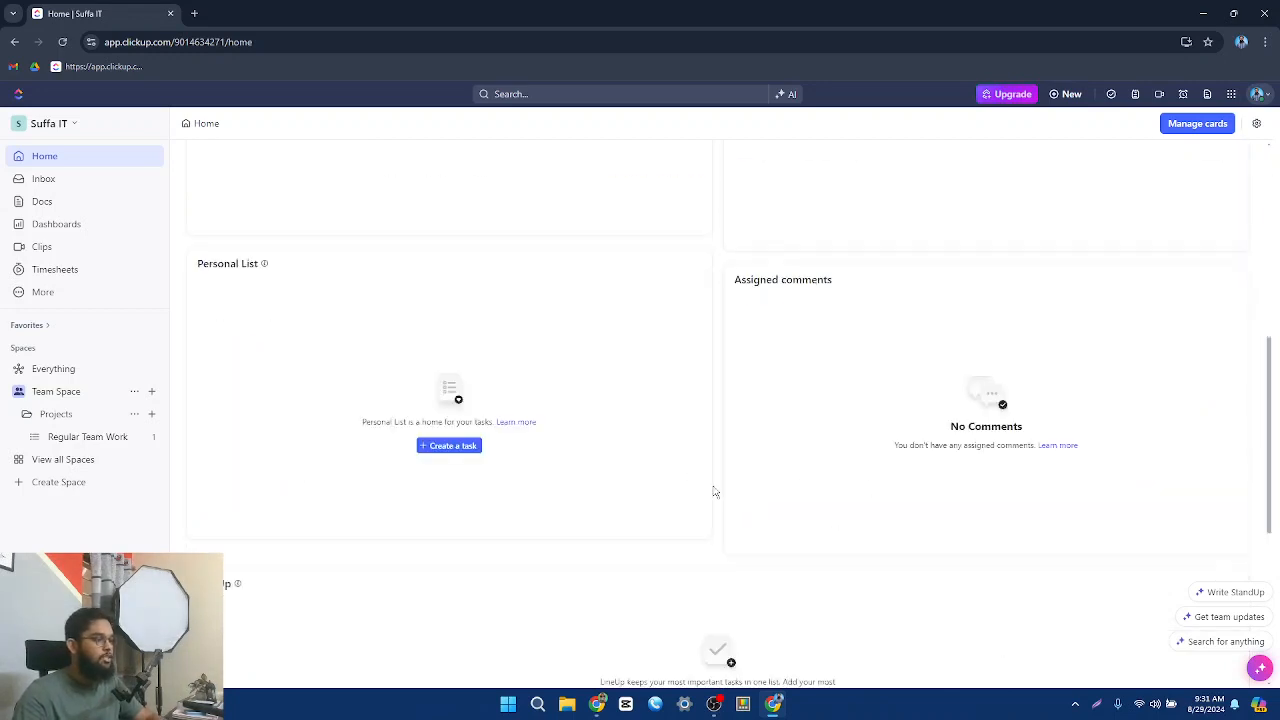
scroll(725, 505, up, 1)
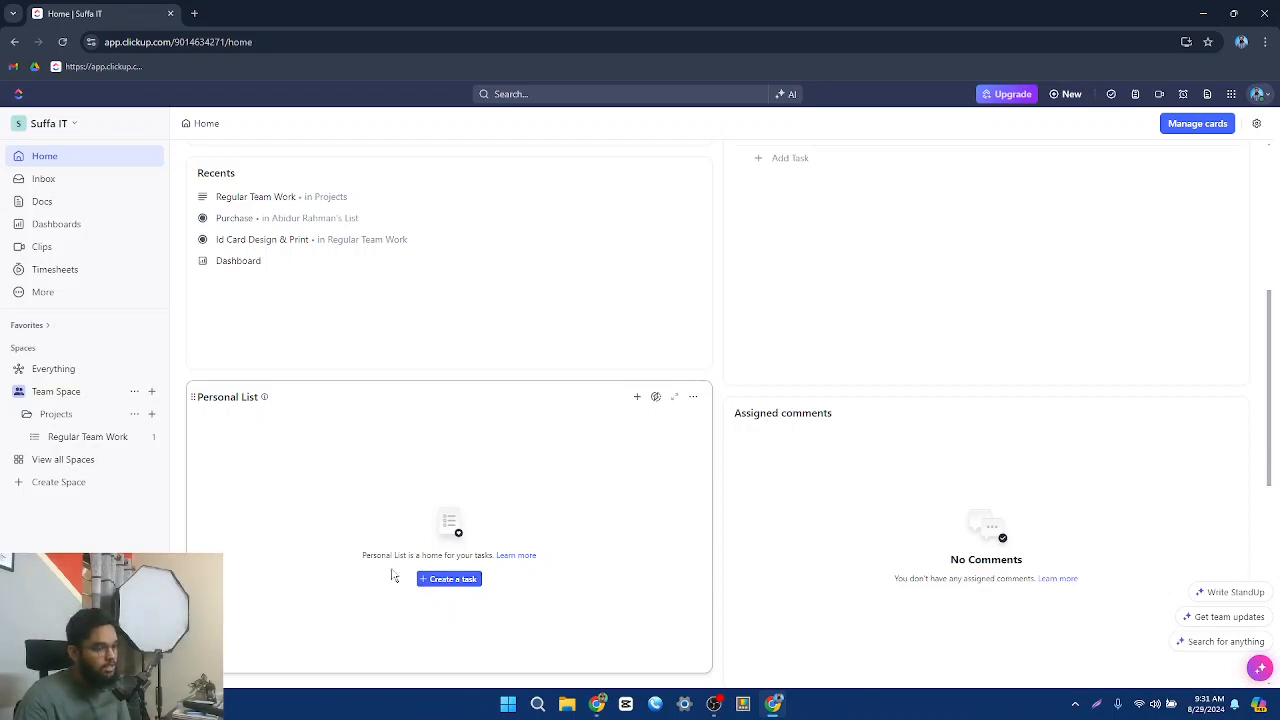
scroll(899, 588, down, 1)
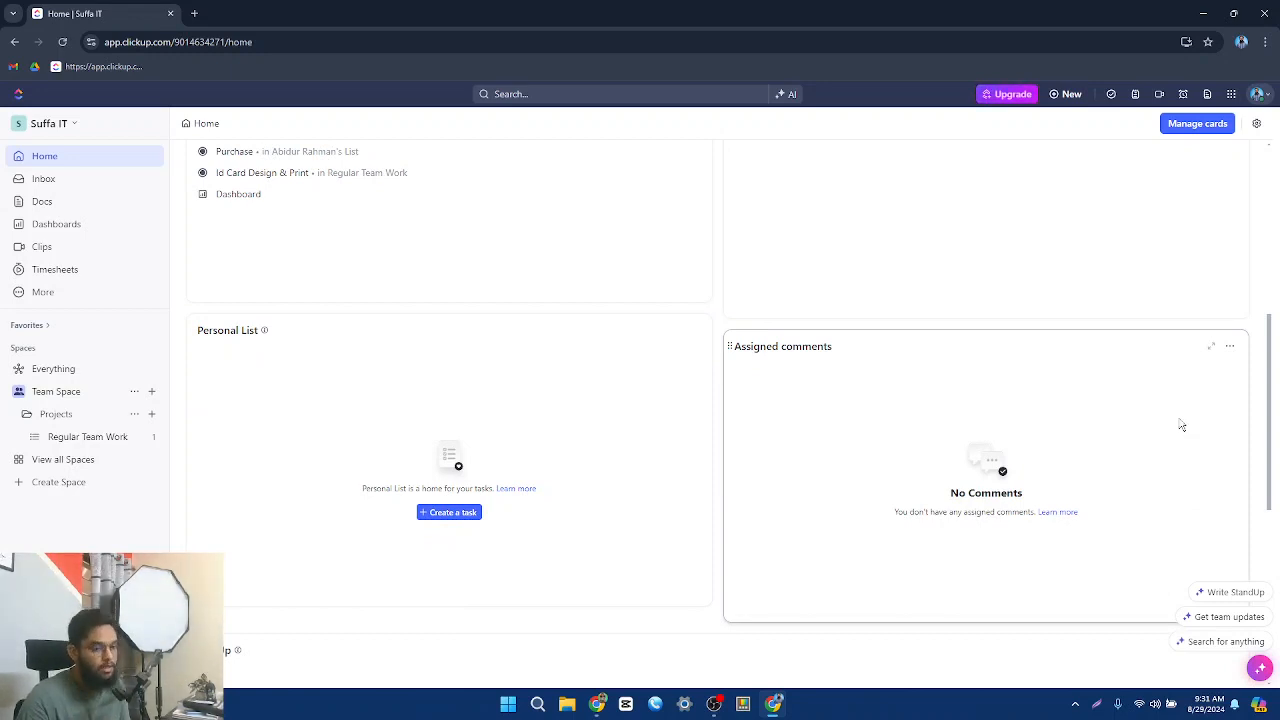
scroll(1035, 503, down, 4)
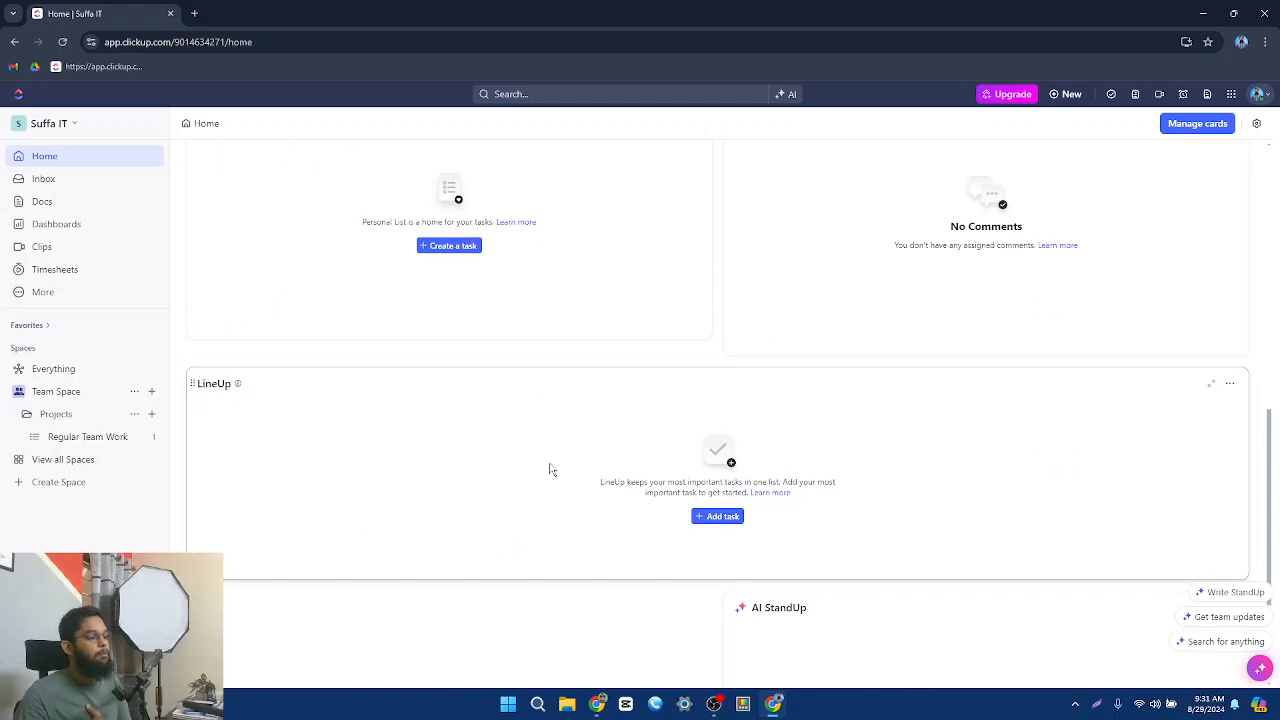
scroll(819, 538, down, 4)
scroll(991, 540, up, 8)
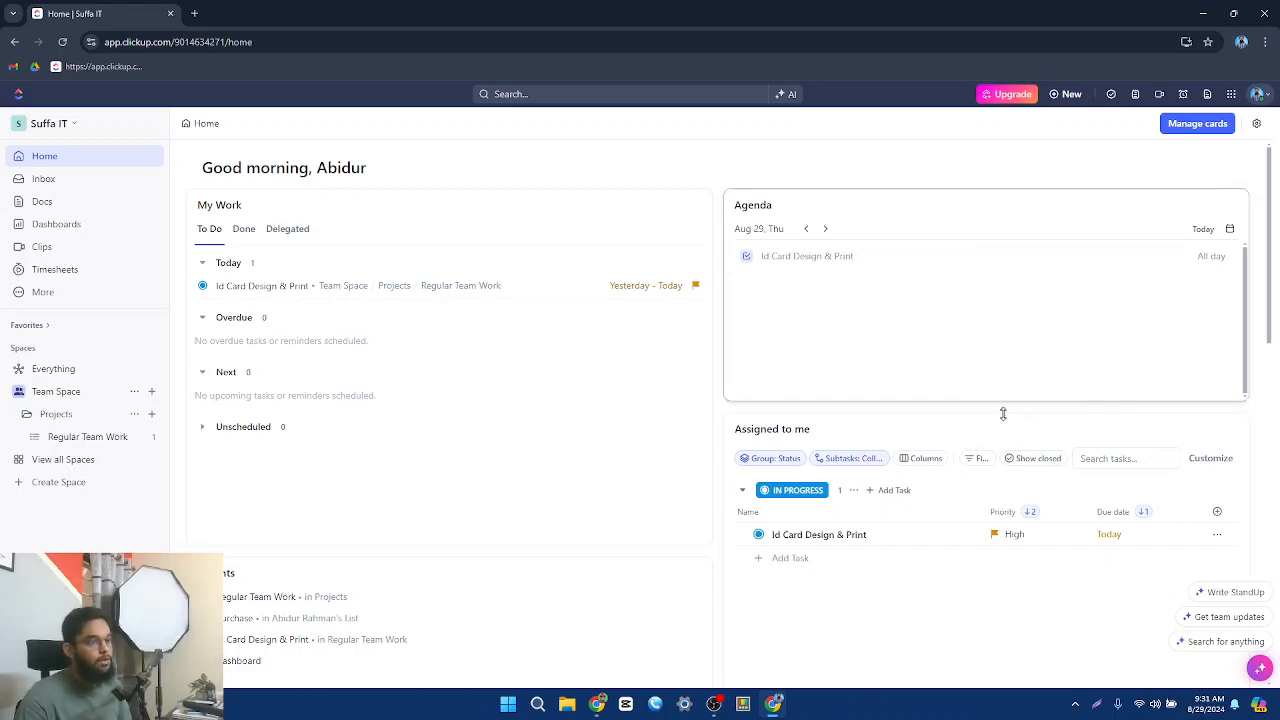
scroll(1055, 371, down, 5)
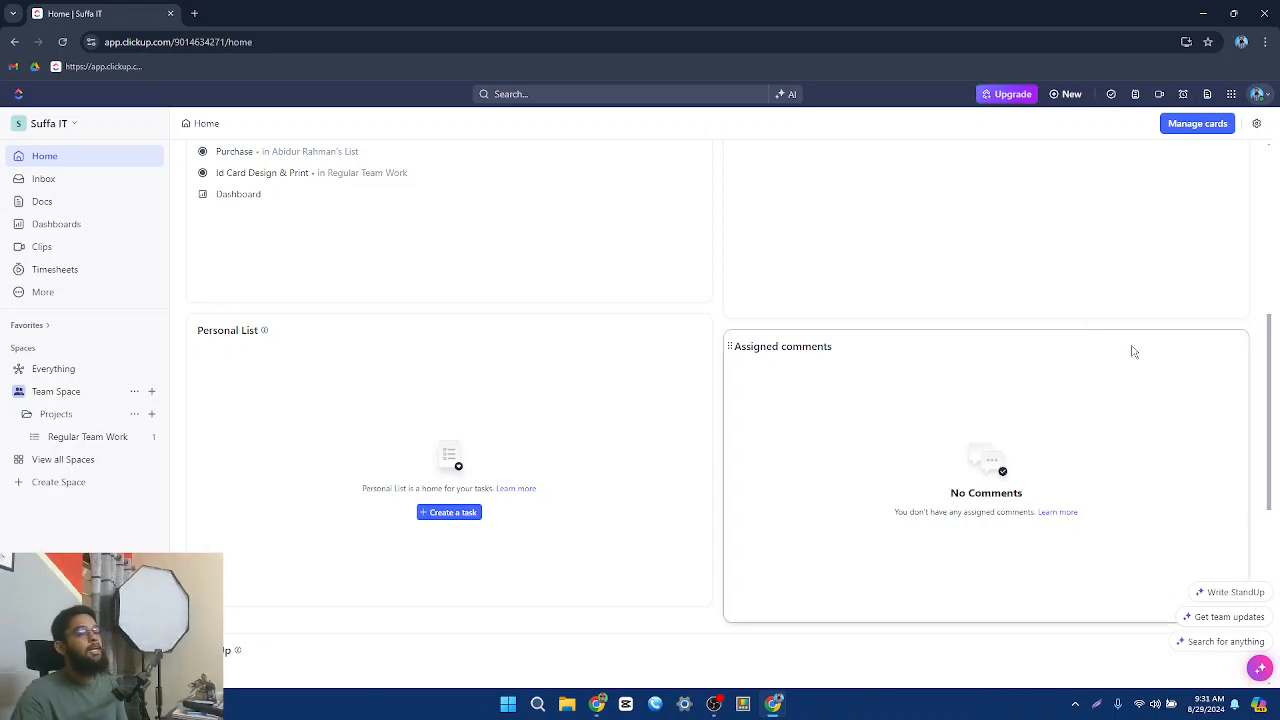
scroll(1117, 413, up, 2)
scroll(1117, 413, up, 2)
scroll(1109, 434, down, 3)
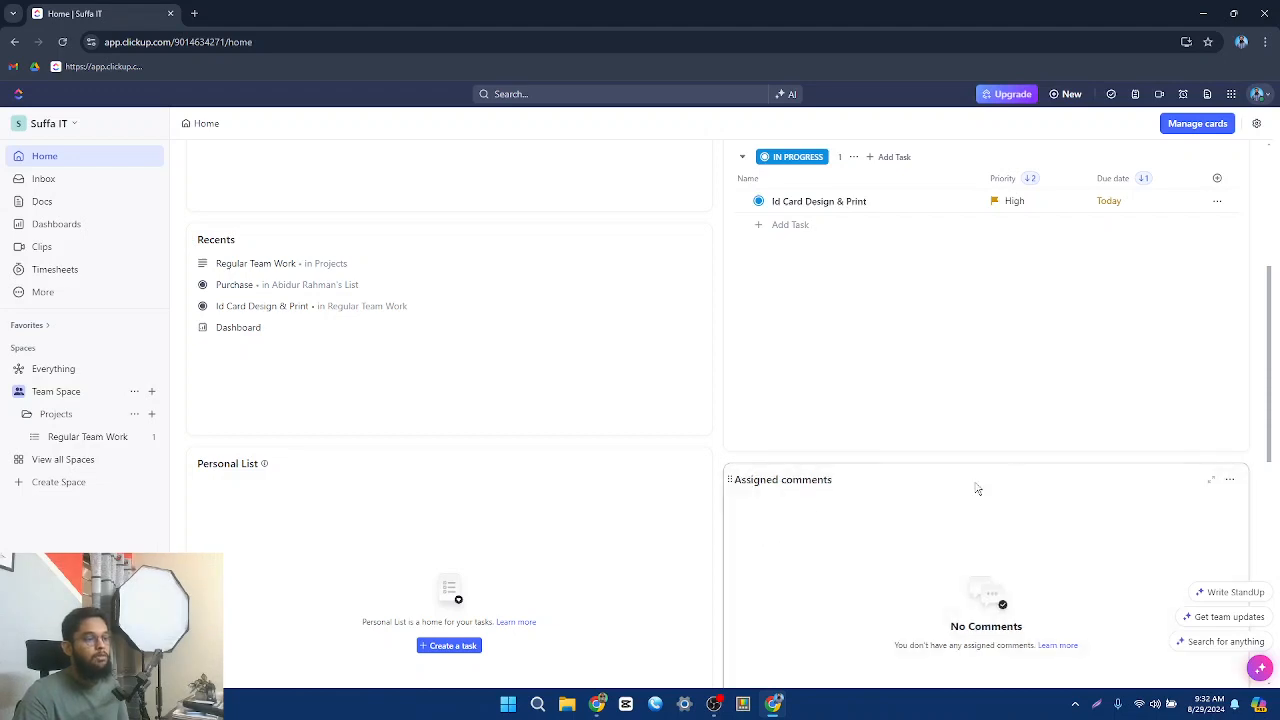
scroll(1050, 493, up, 3)
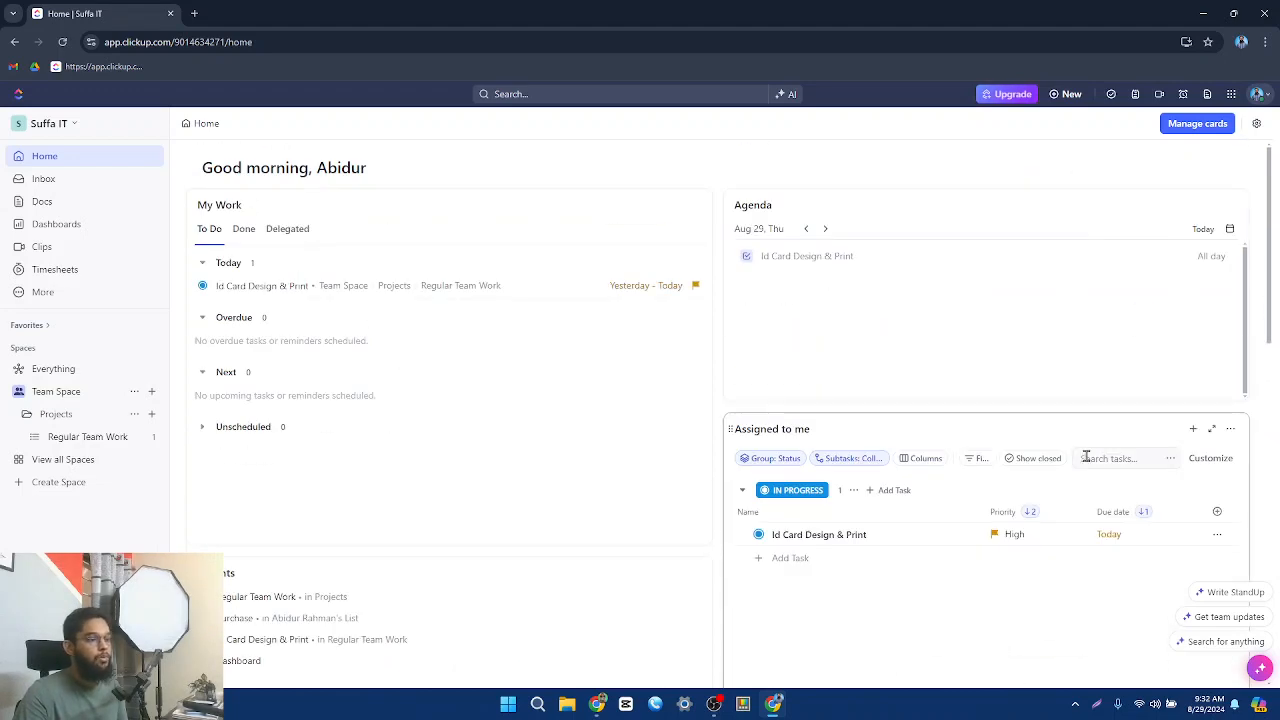
scroll(968, 460, down, 3)
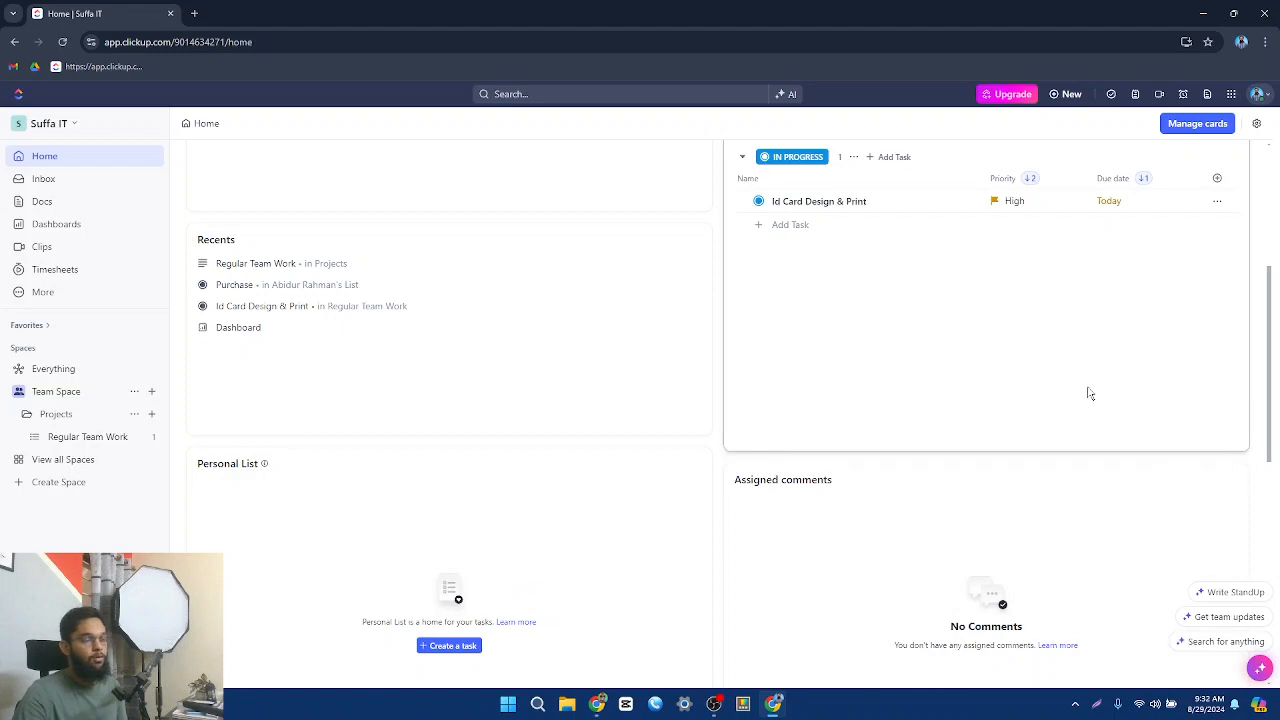
scroll(1086, 391, up, 3)
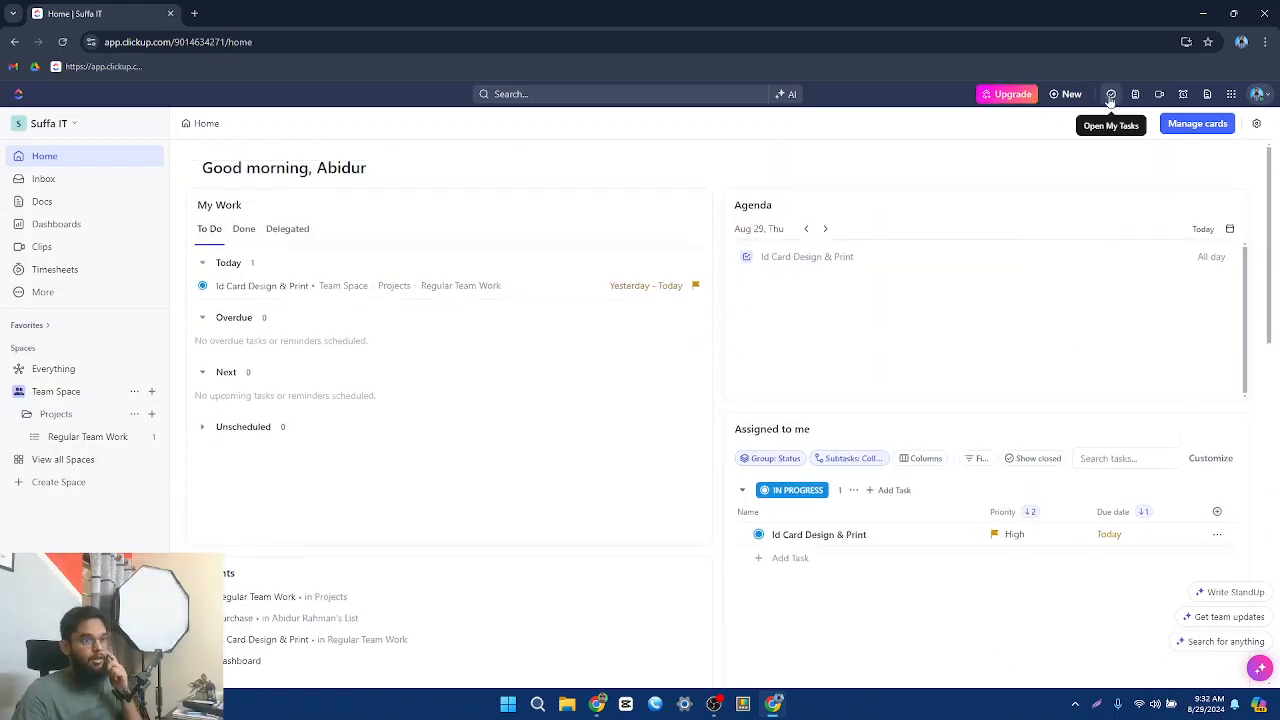
View the My Tasks overview with its to-do work, and close it again
click(1110, 95)
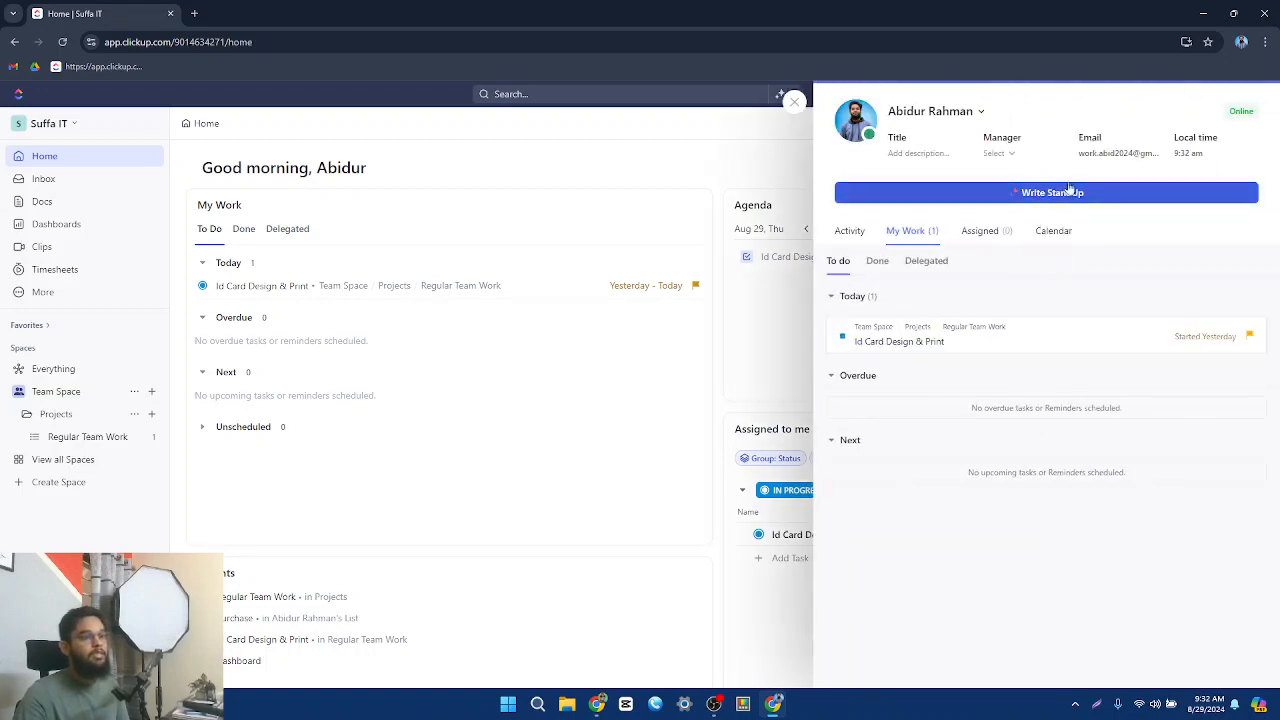
click(793, 103)
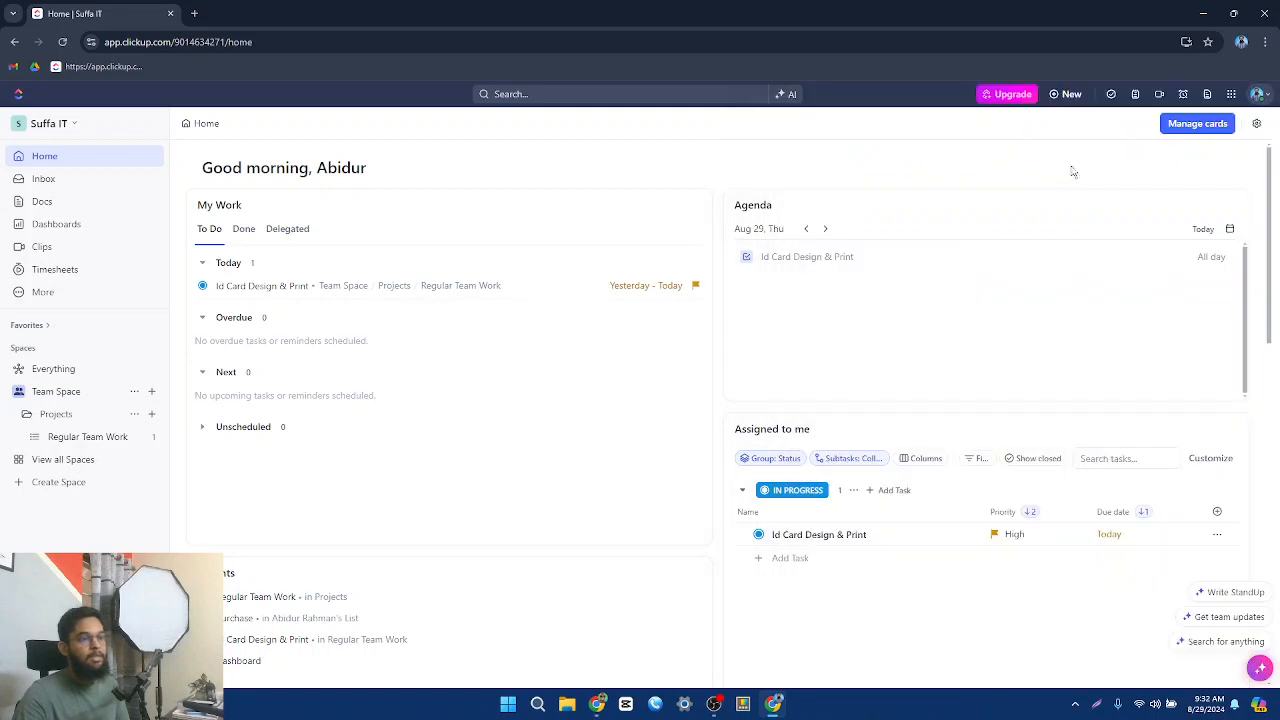
Create a blank new note in the Notepad and return to the list of notes
click(1135, 95)
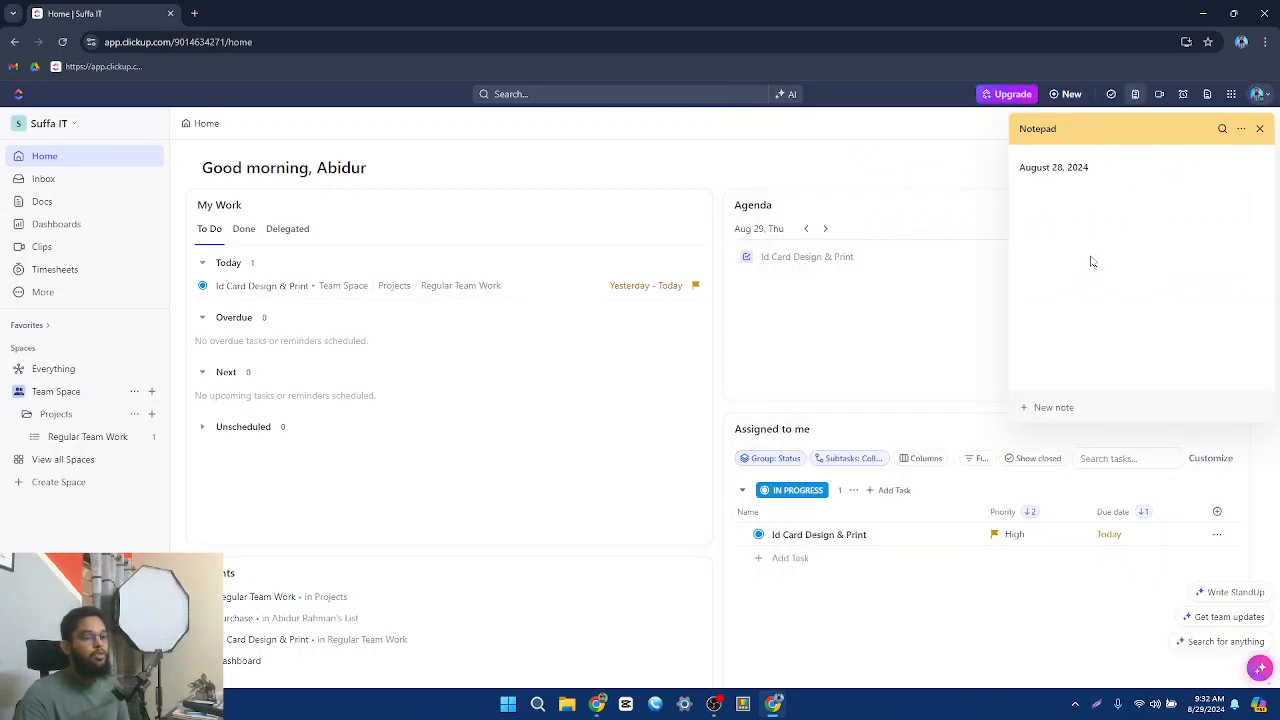
mouse_move(1051, 171)
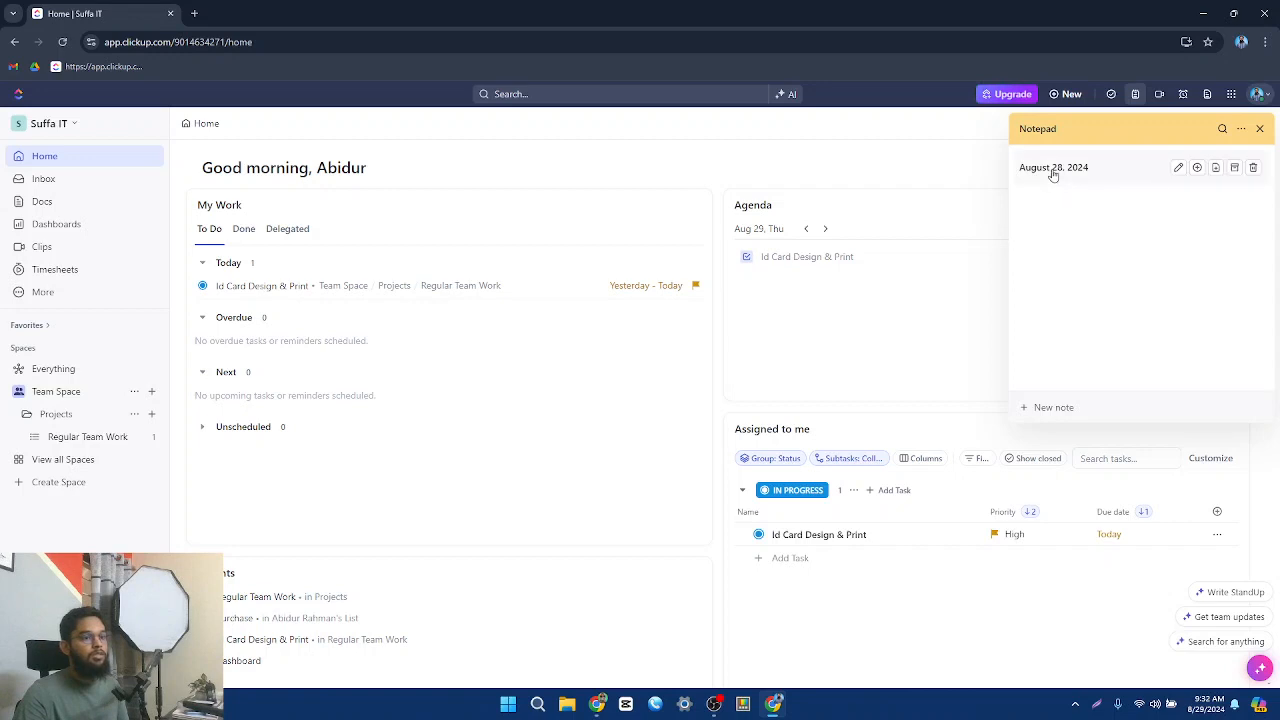
click(1053, 407)
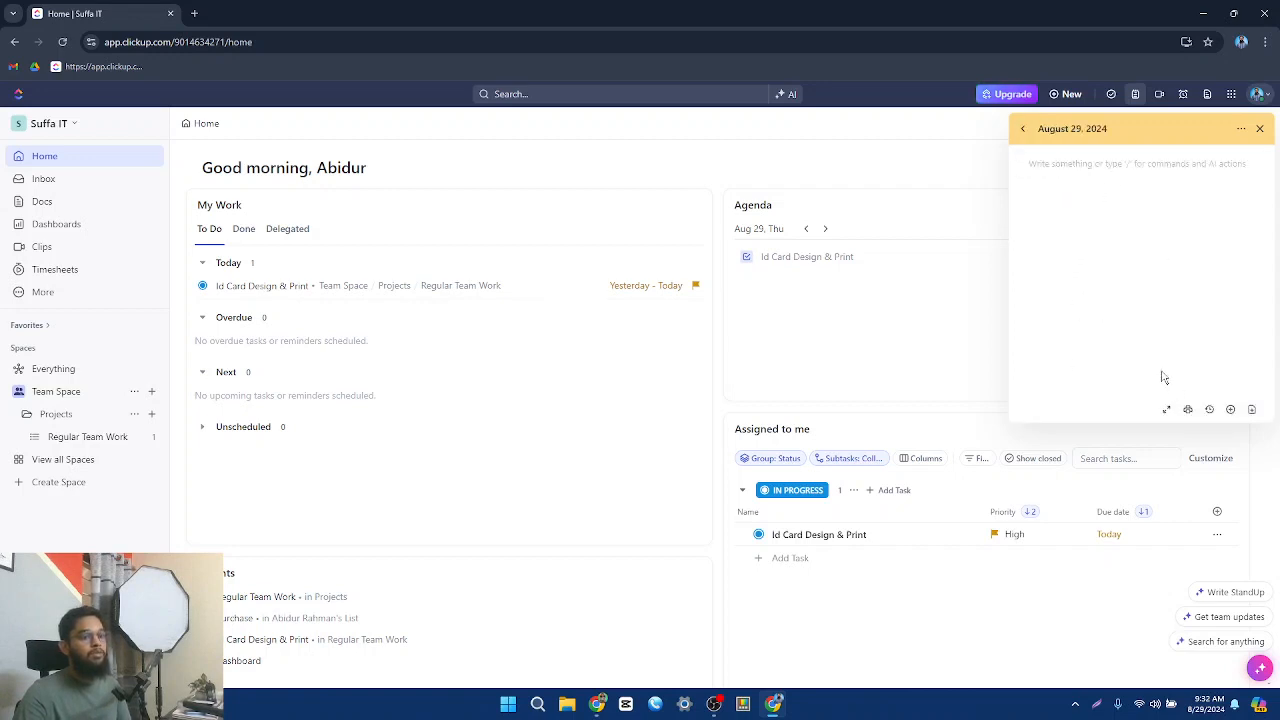
click(1022, 131)
mouse_move(1094, 178)
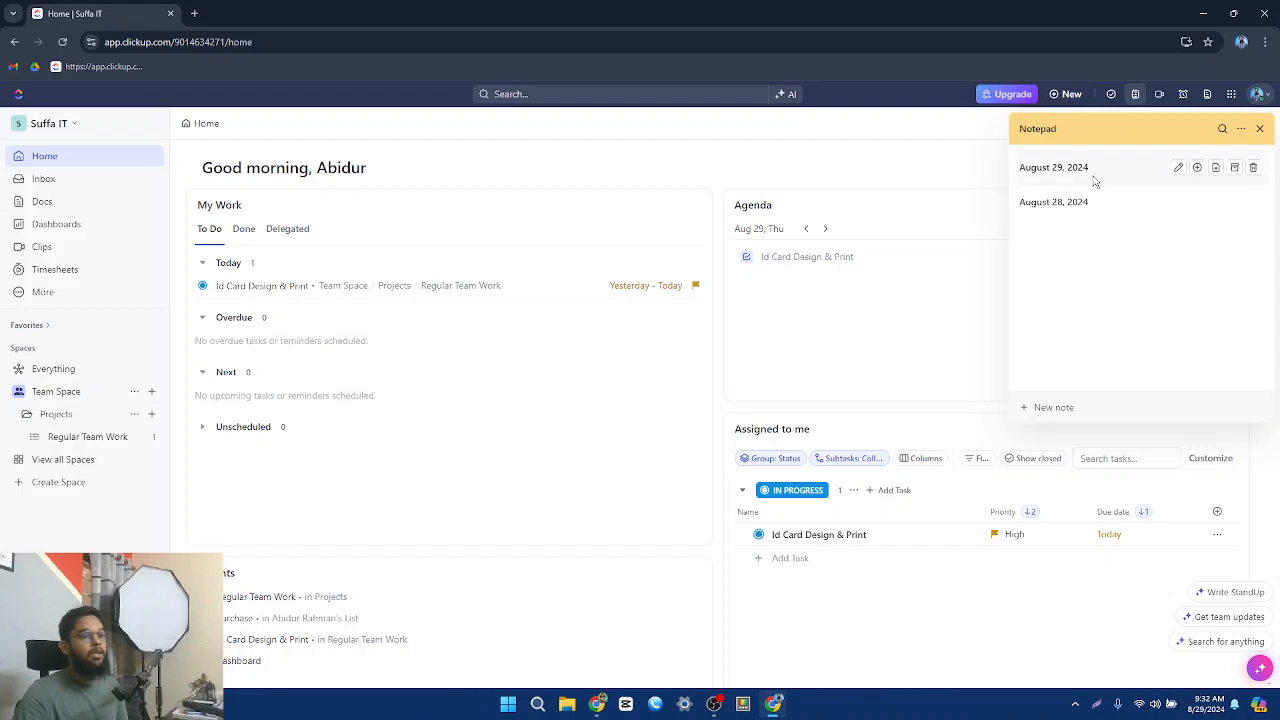
Delete the August 29, 2024 and August 28, 2024 notes from the Notepad and close it
click(1253, 170)
click(1074, 241)
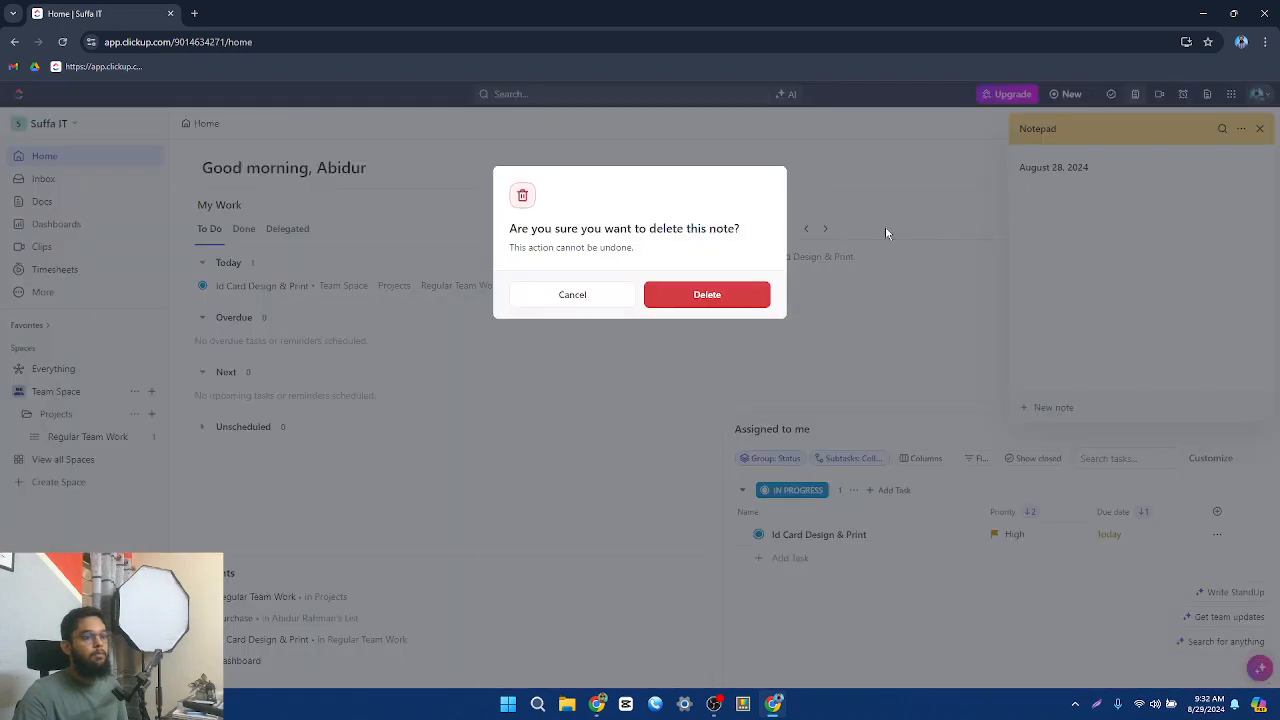
click(704, 294)
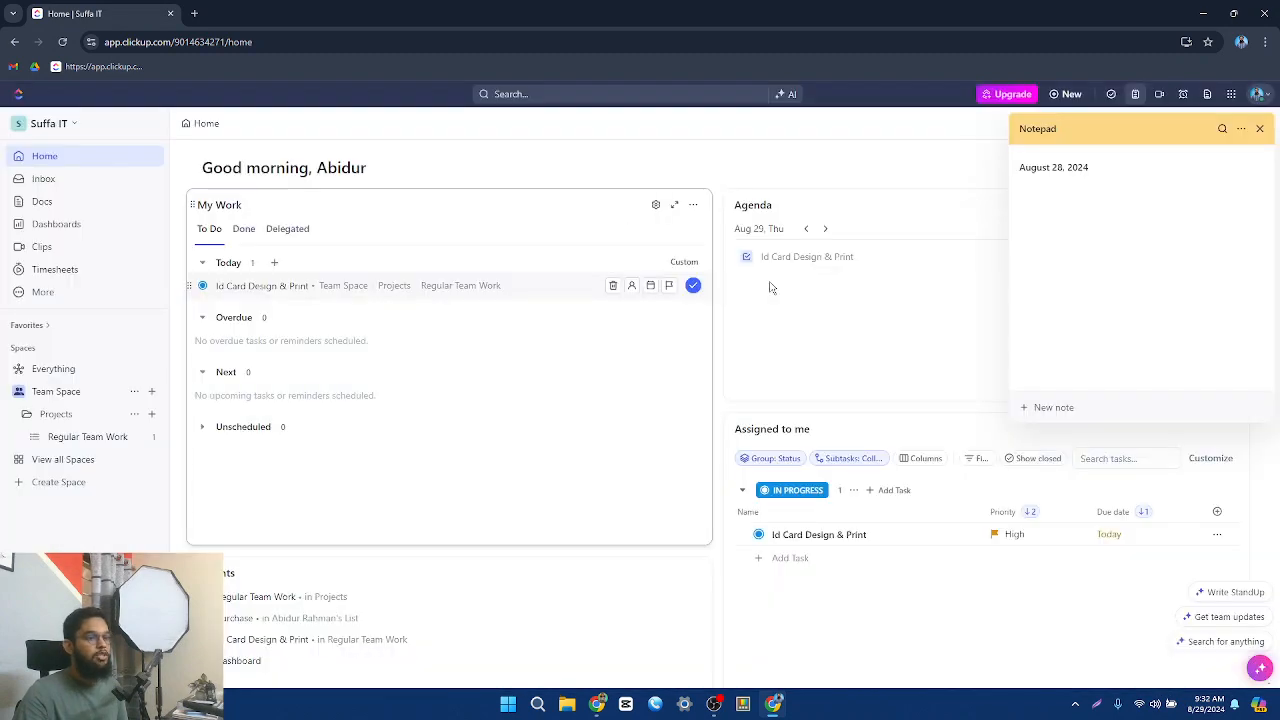
click(1254, 170)
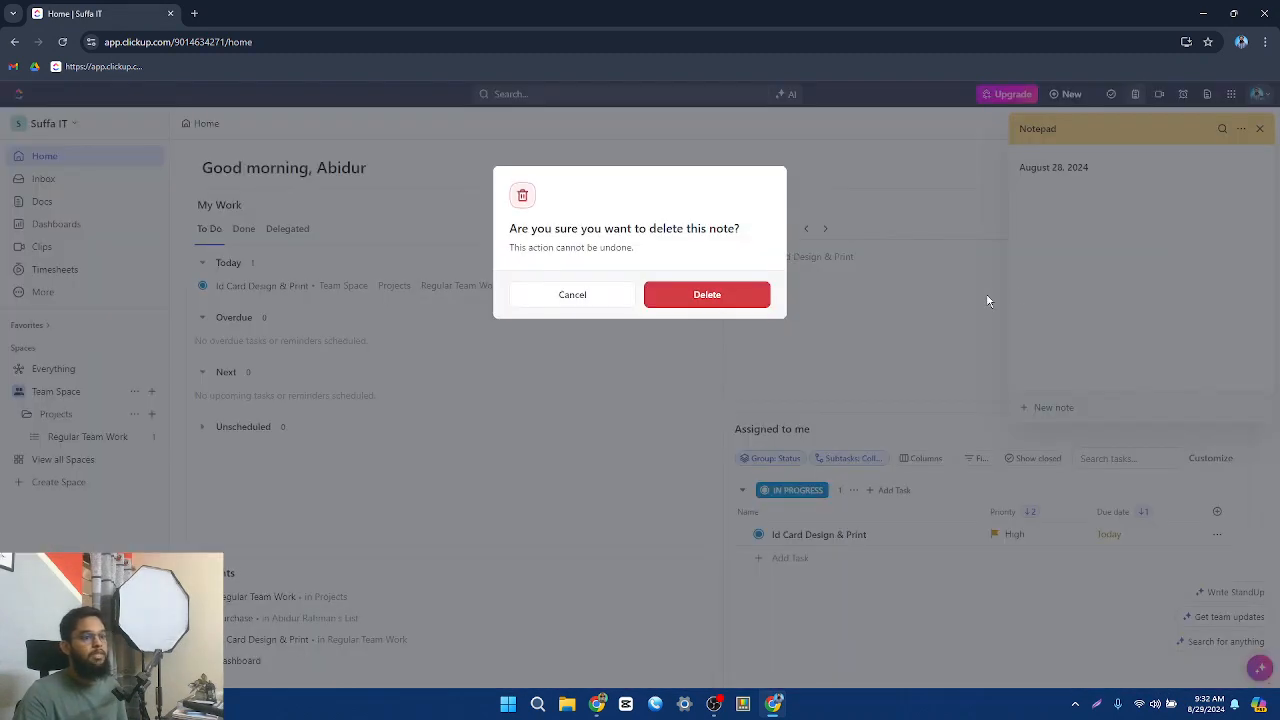
click(711, 297)
click(1262, 131)
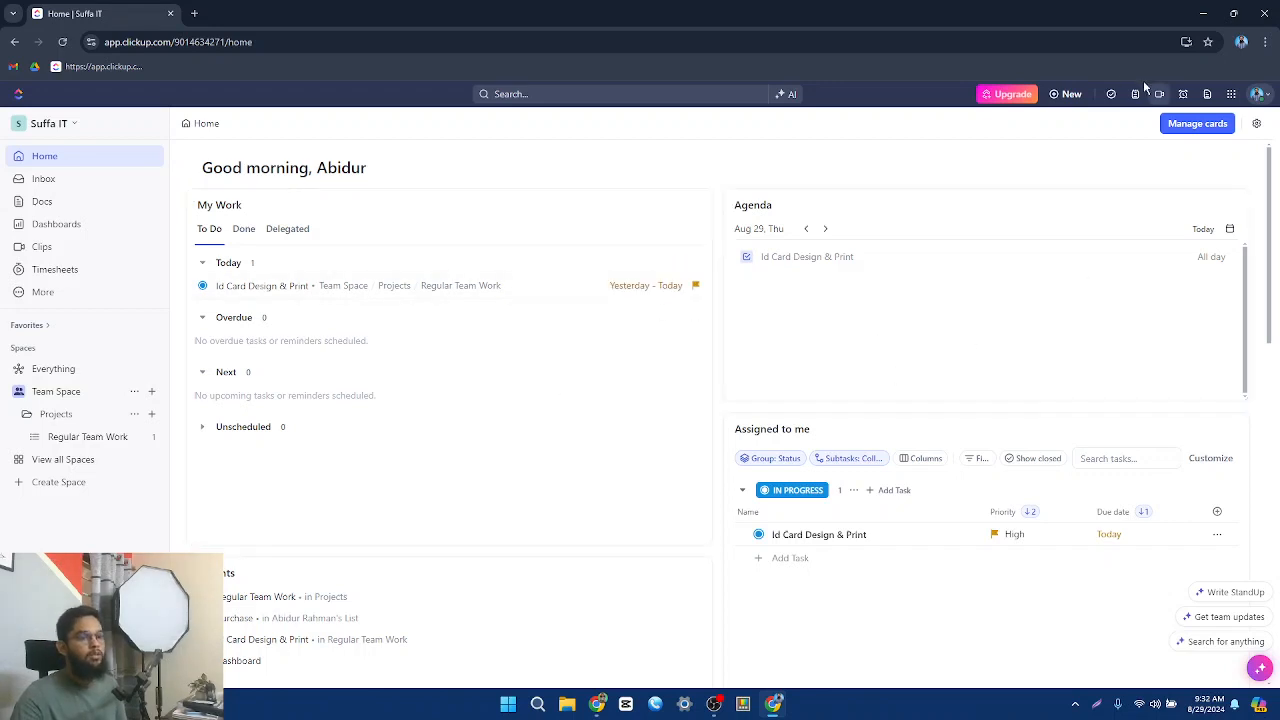
Pin Track Time to the quick-access shortcuts, and briefly open the pinned time tracker
click(1233, 97)
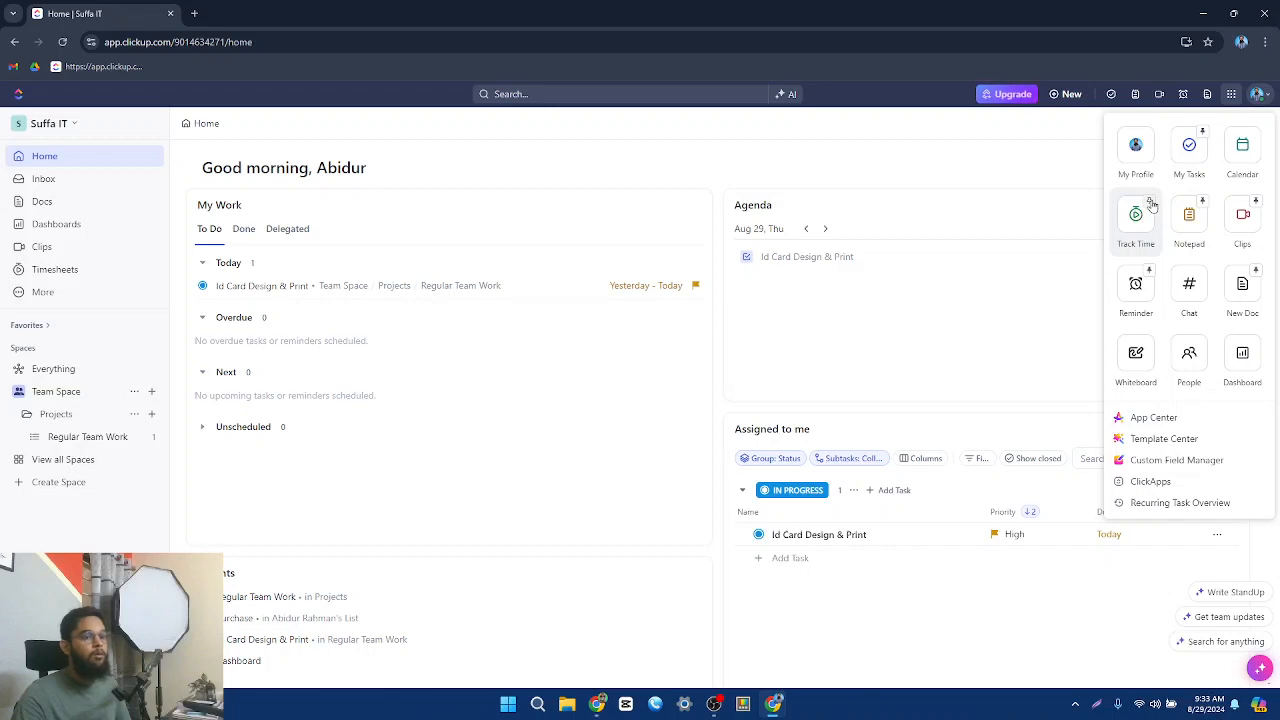
click(1148, 201)
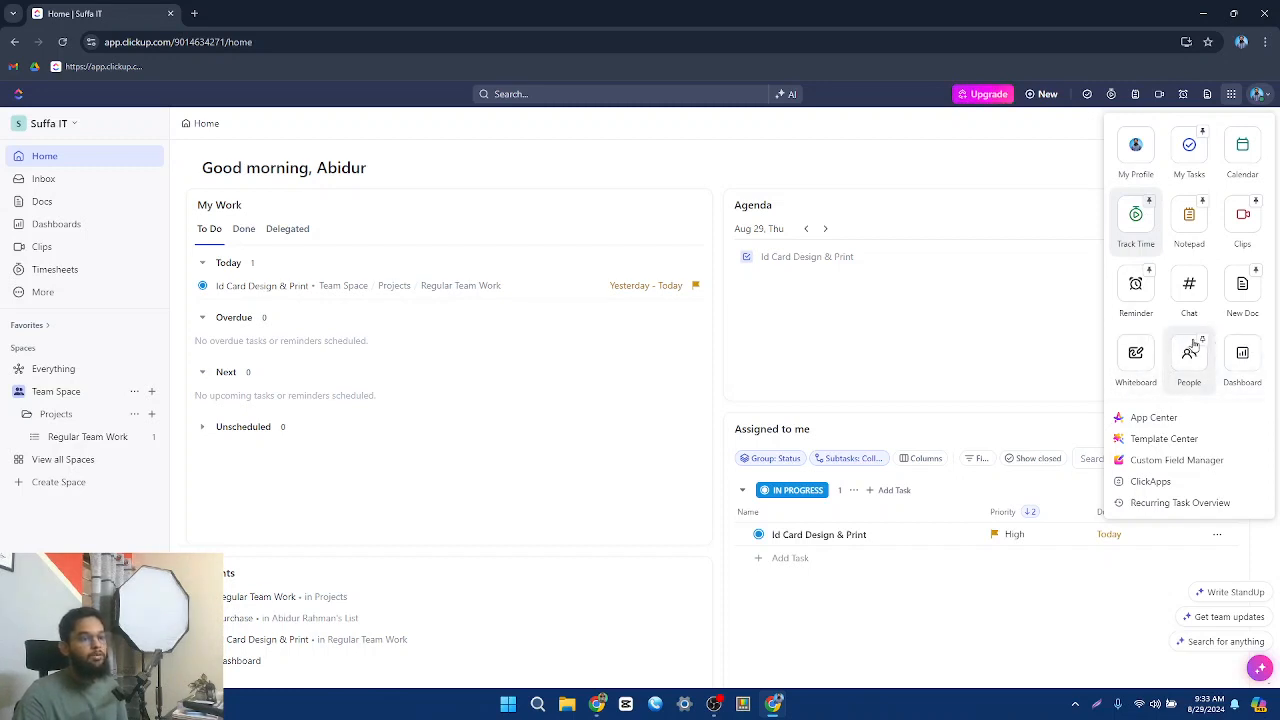
click(1096, 243)
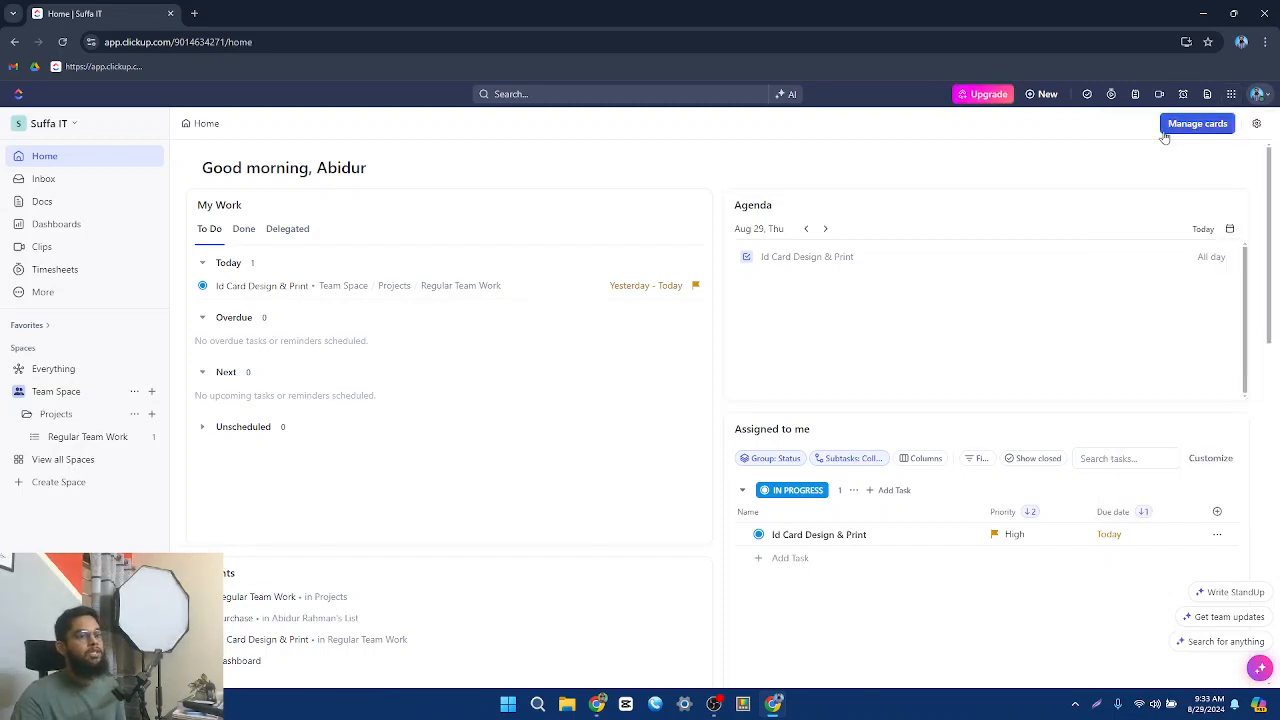
click(1111, 94)
click(940, 166)
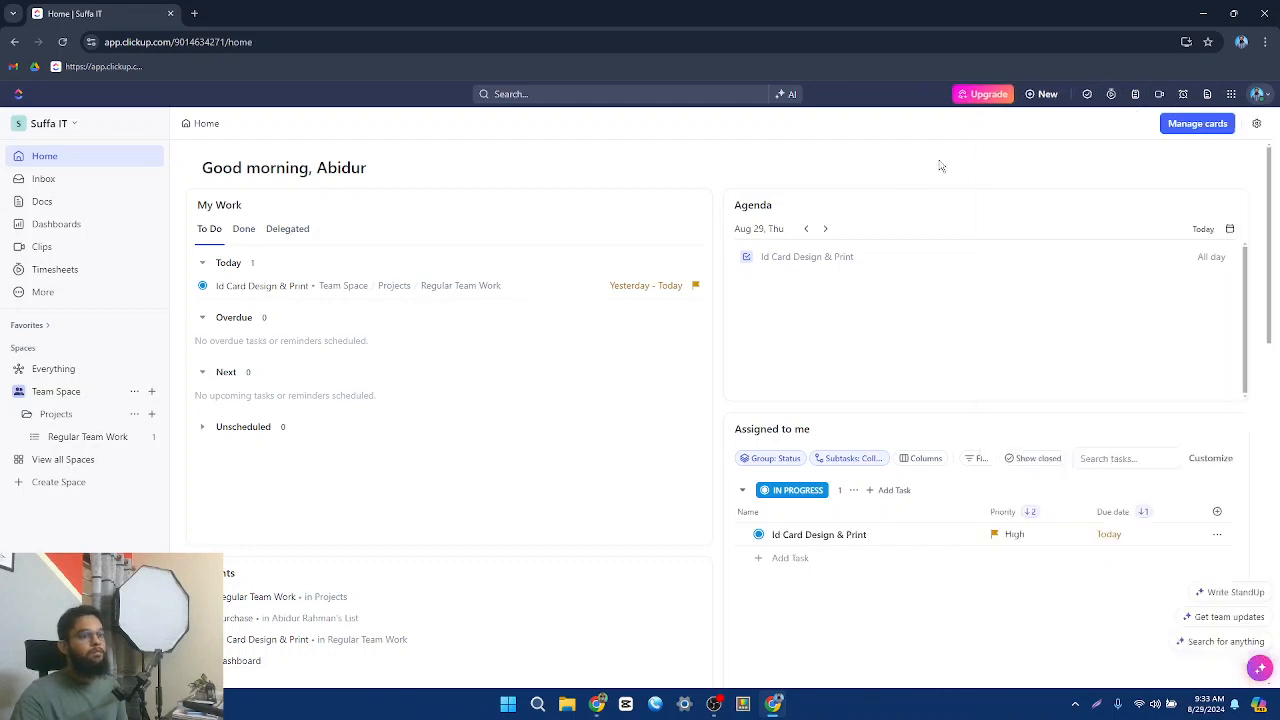
Try a manual time entry of 30m in the time tracker, and close the tracker without saving
click(1231, 94)
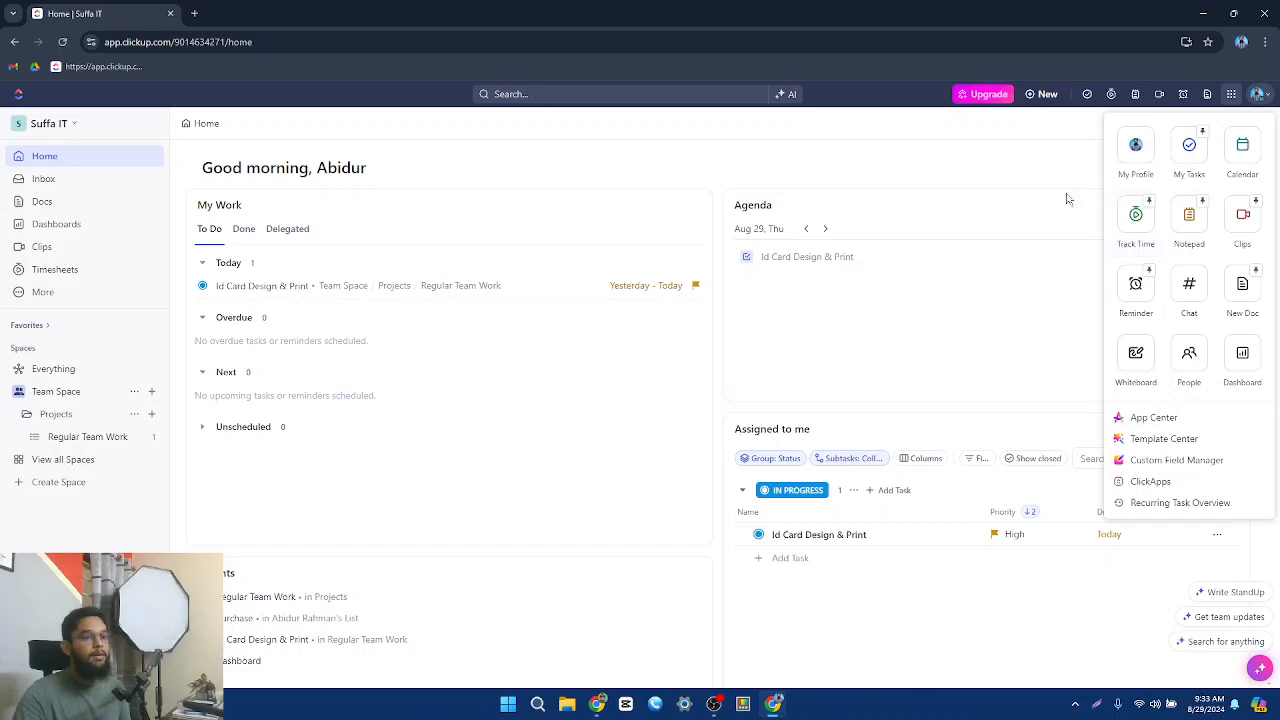
click(1111, 94)
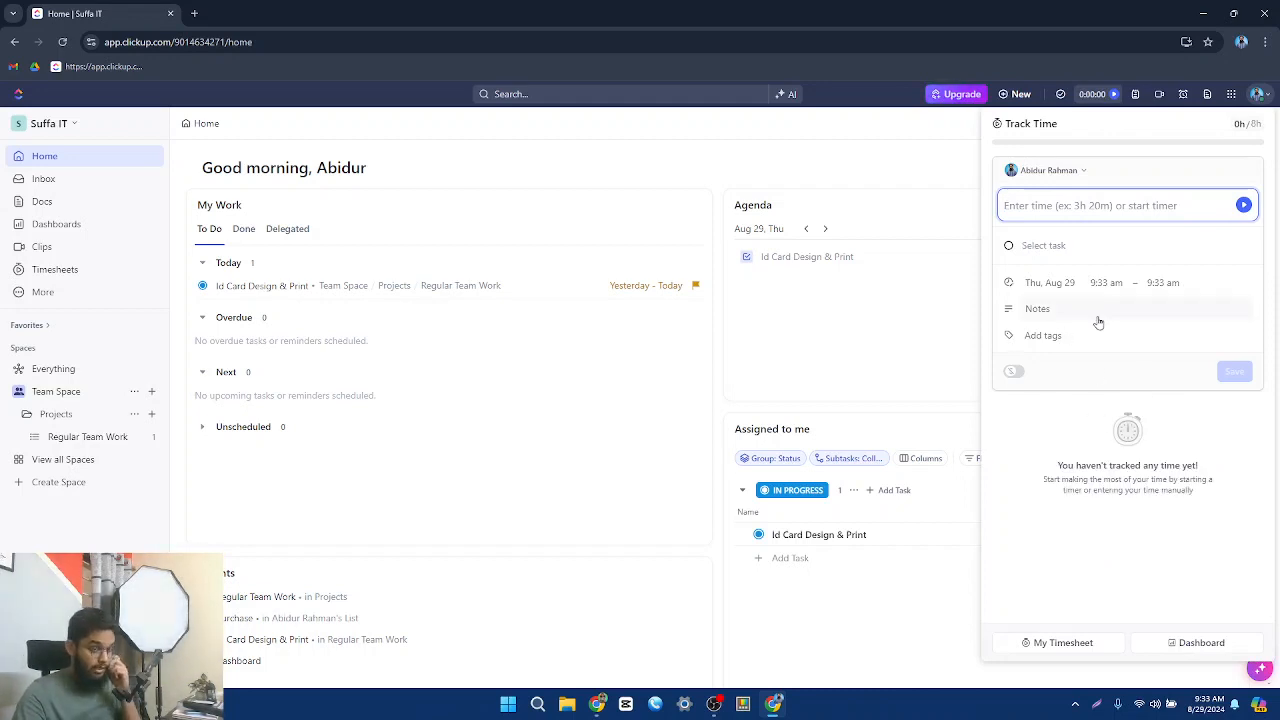
text(30)
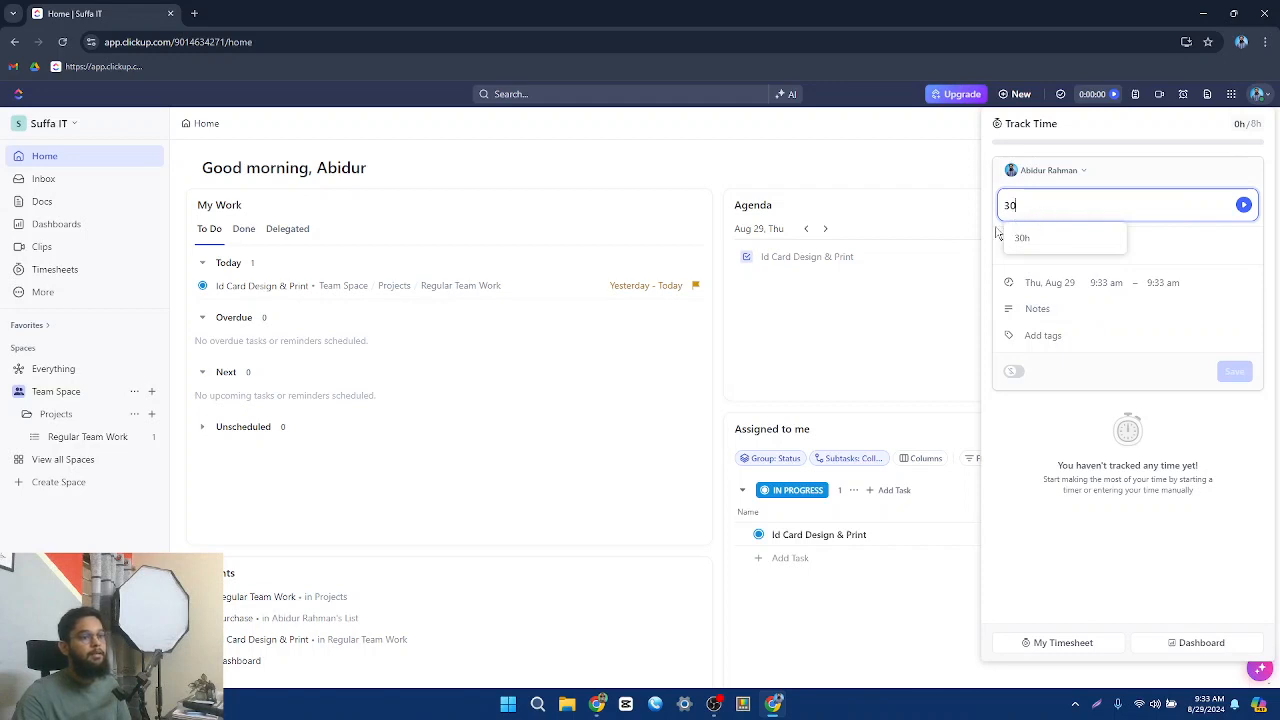
key(Return)
click(1045, 208)
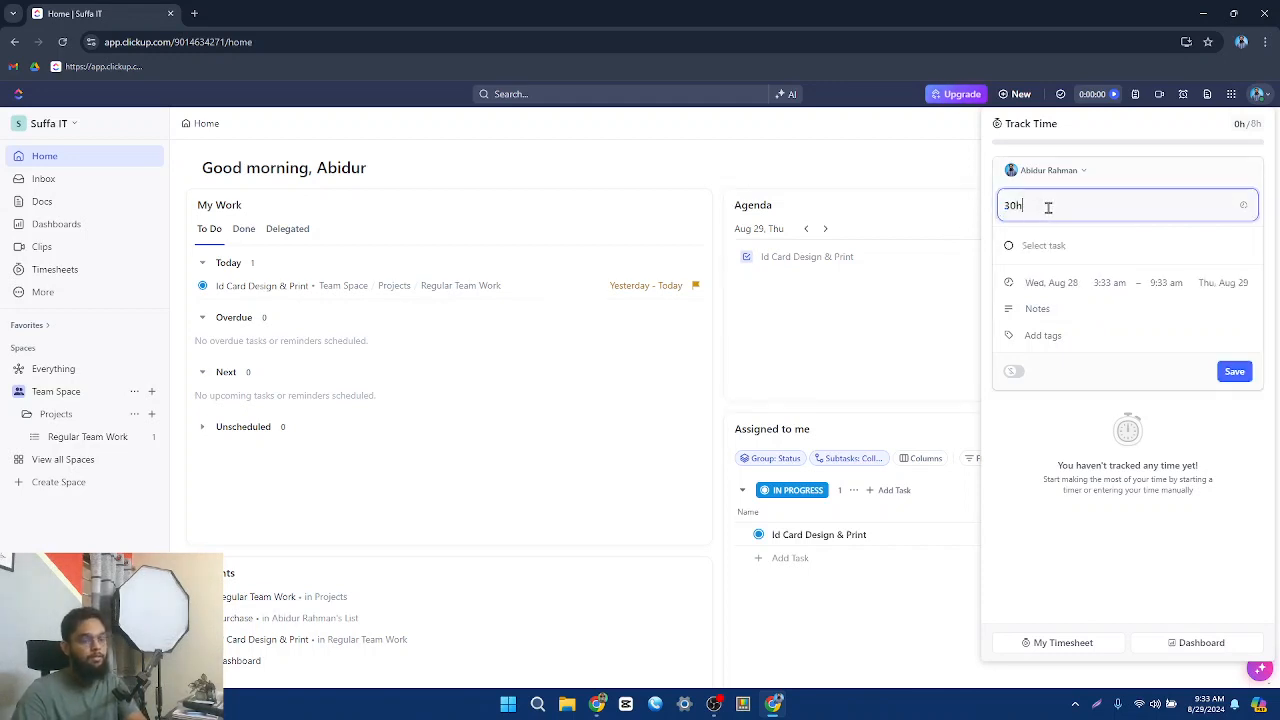
key(BackSpace)
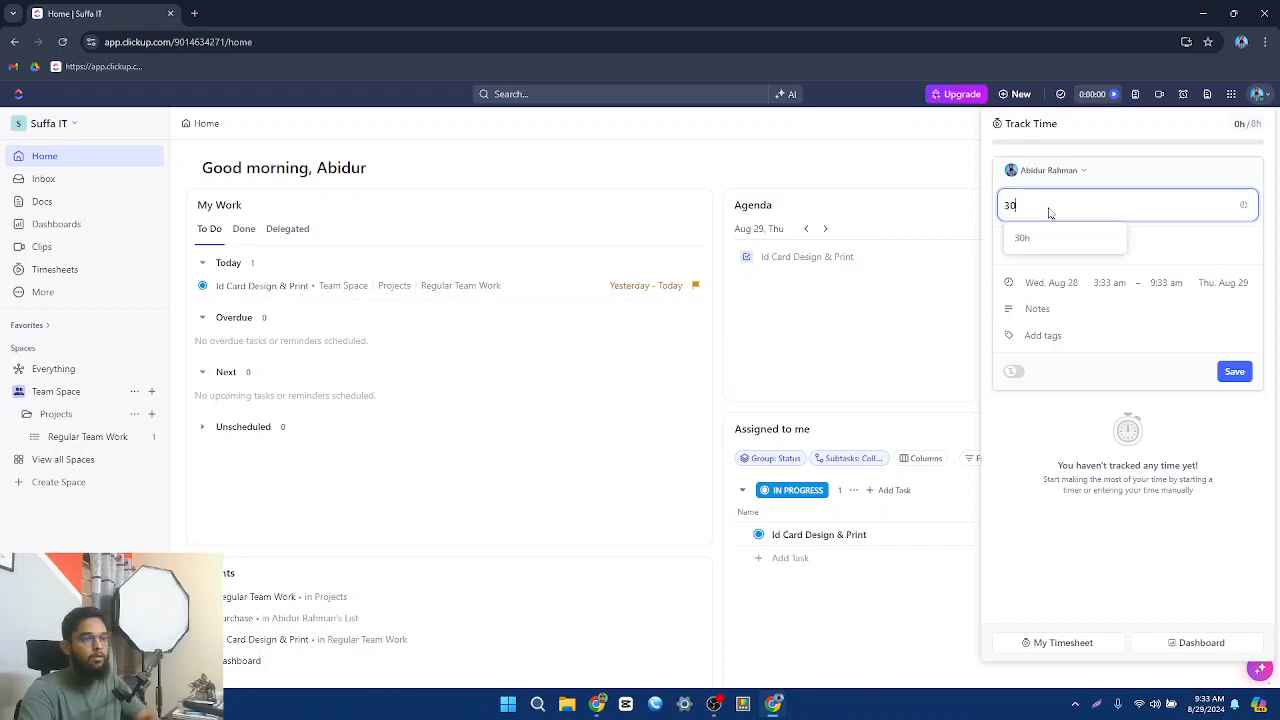
key(Return)
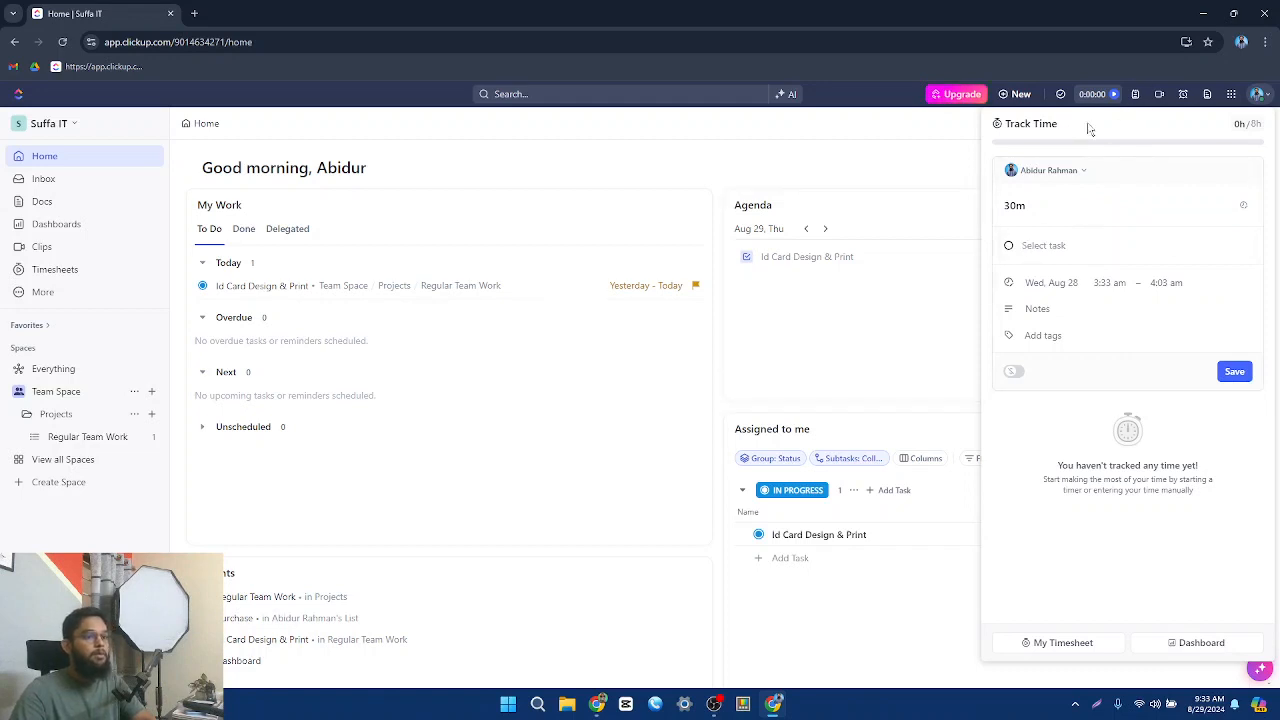
click(946, 146)
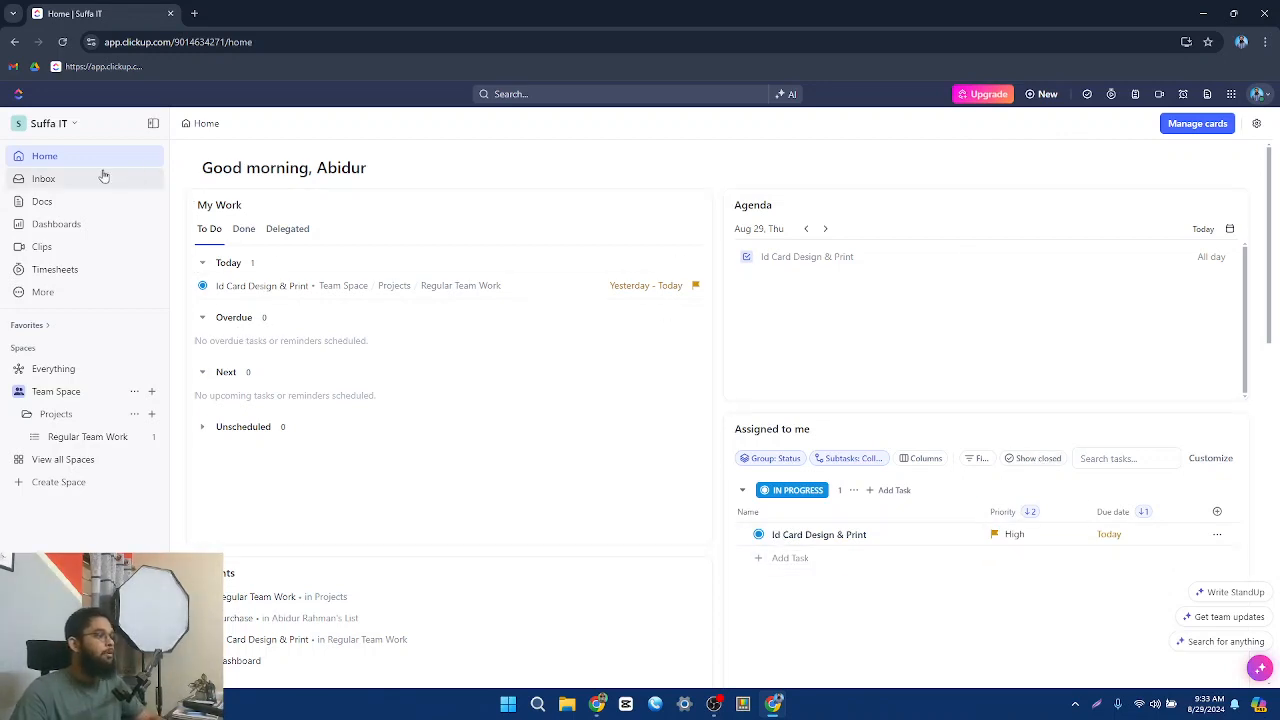
View the Inbox's important notifications alongside the Home page, and look over the Docs page
click(65, 183)
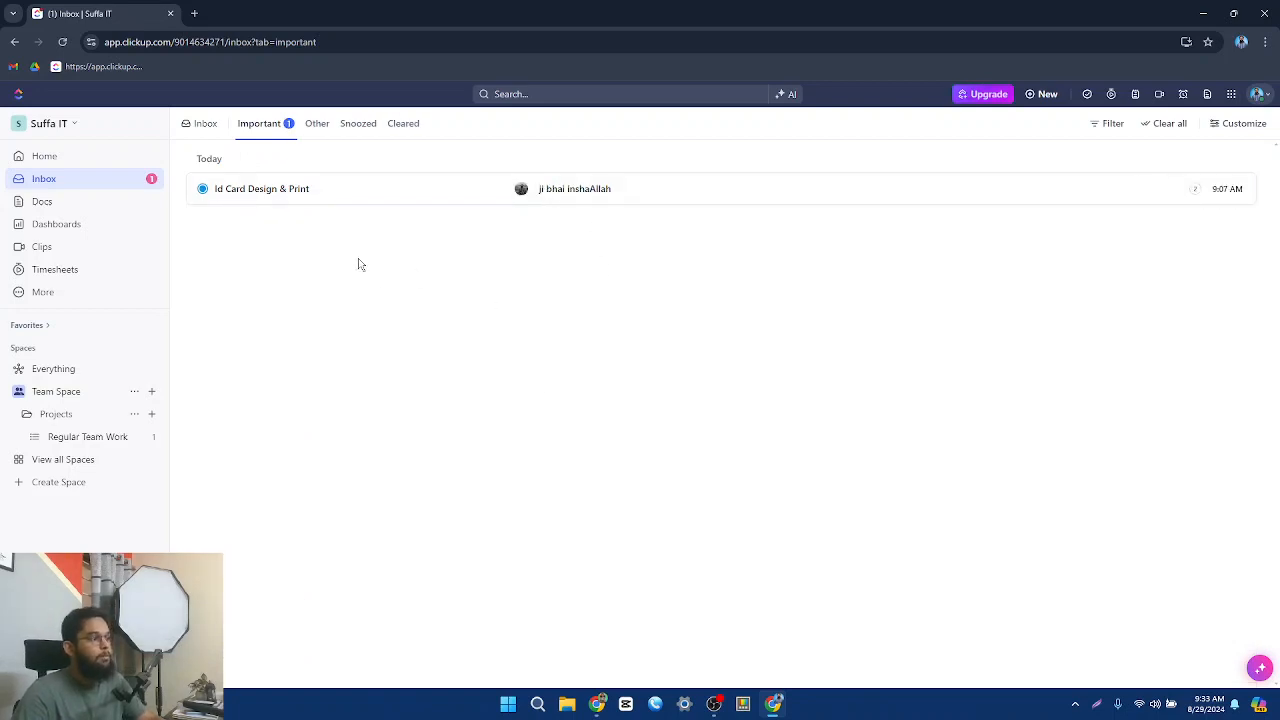
click(95, 158)
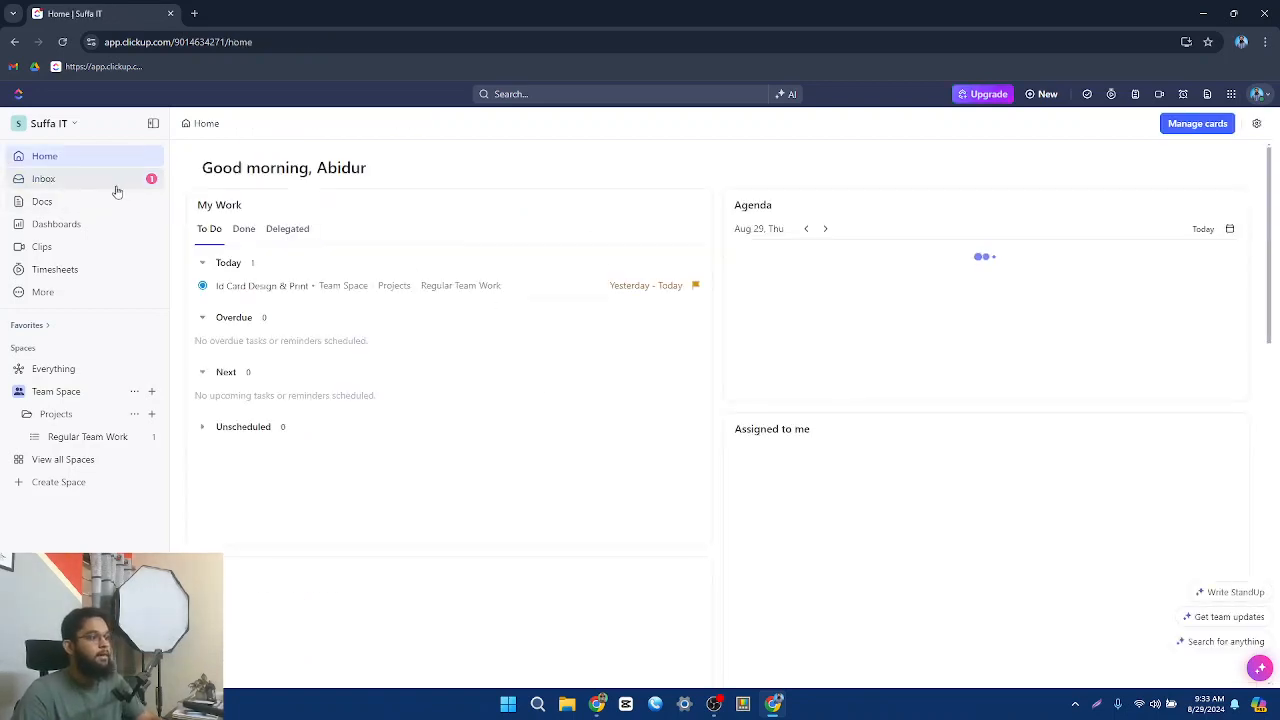
click(115, 184)
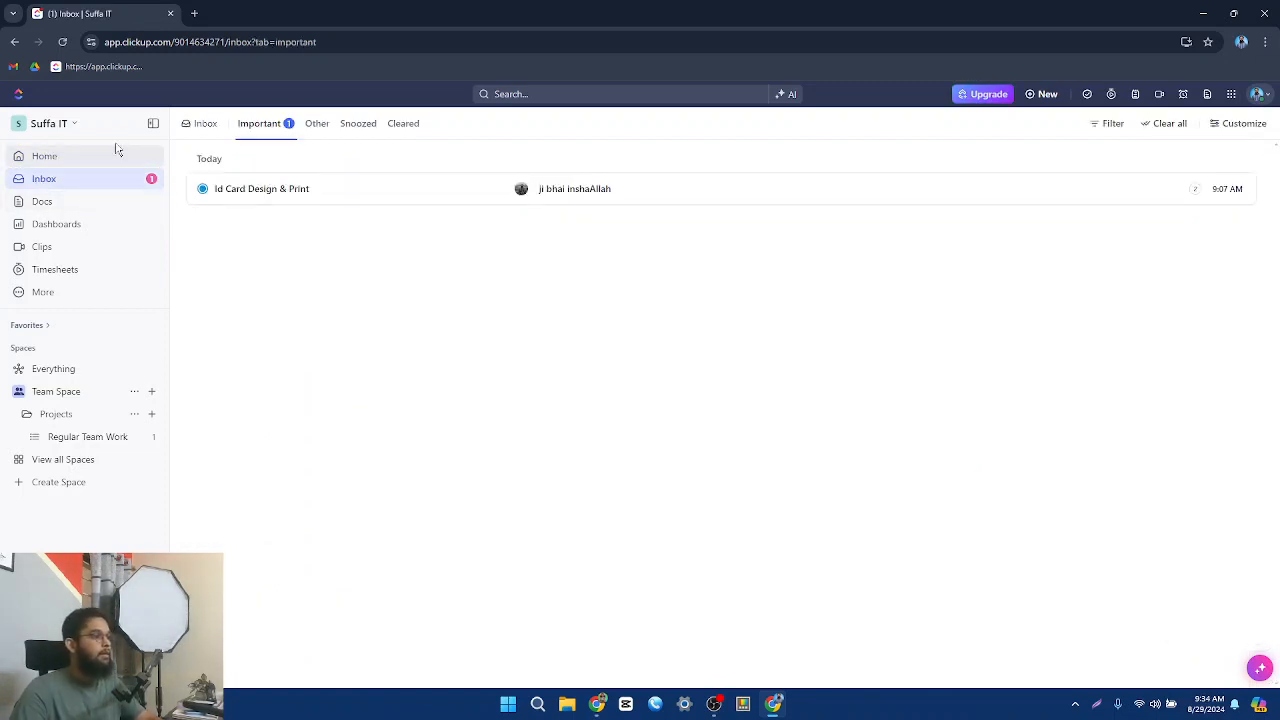
click(108, 158)
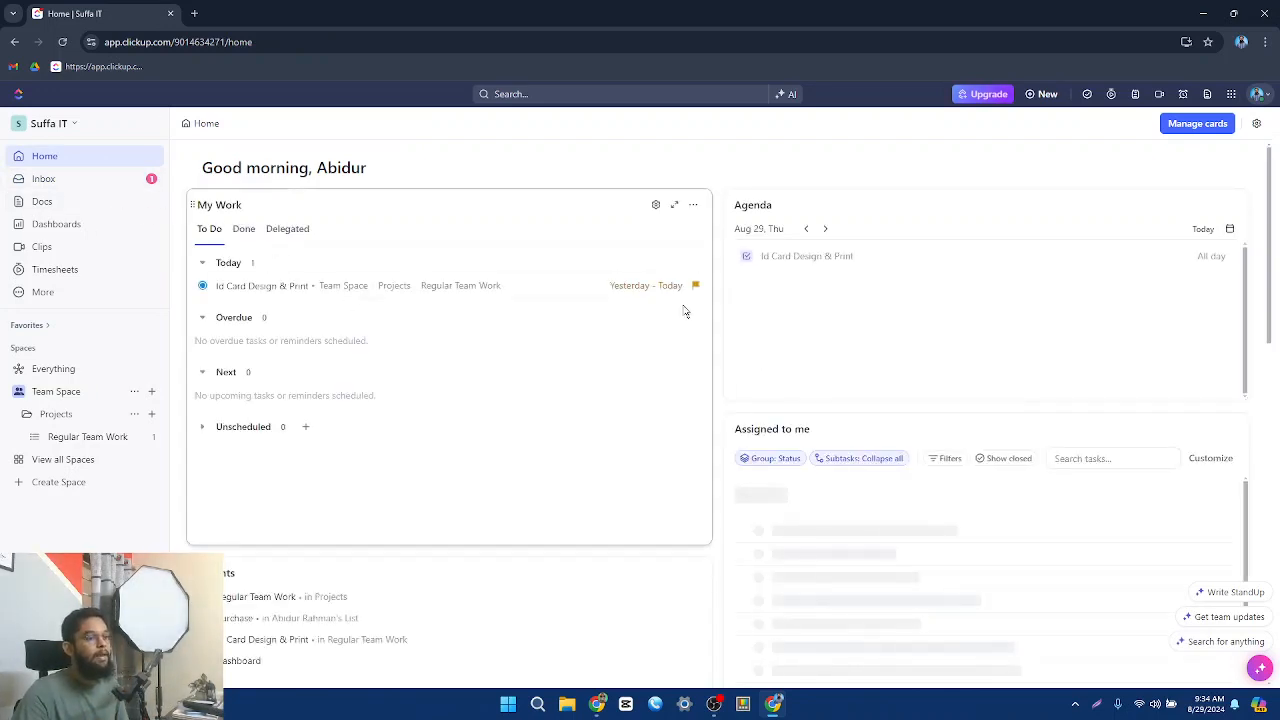
click(126, 184)
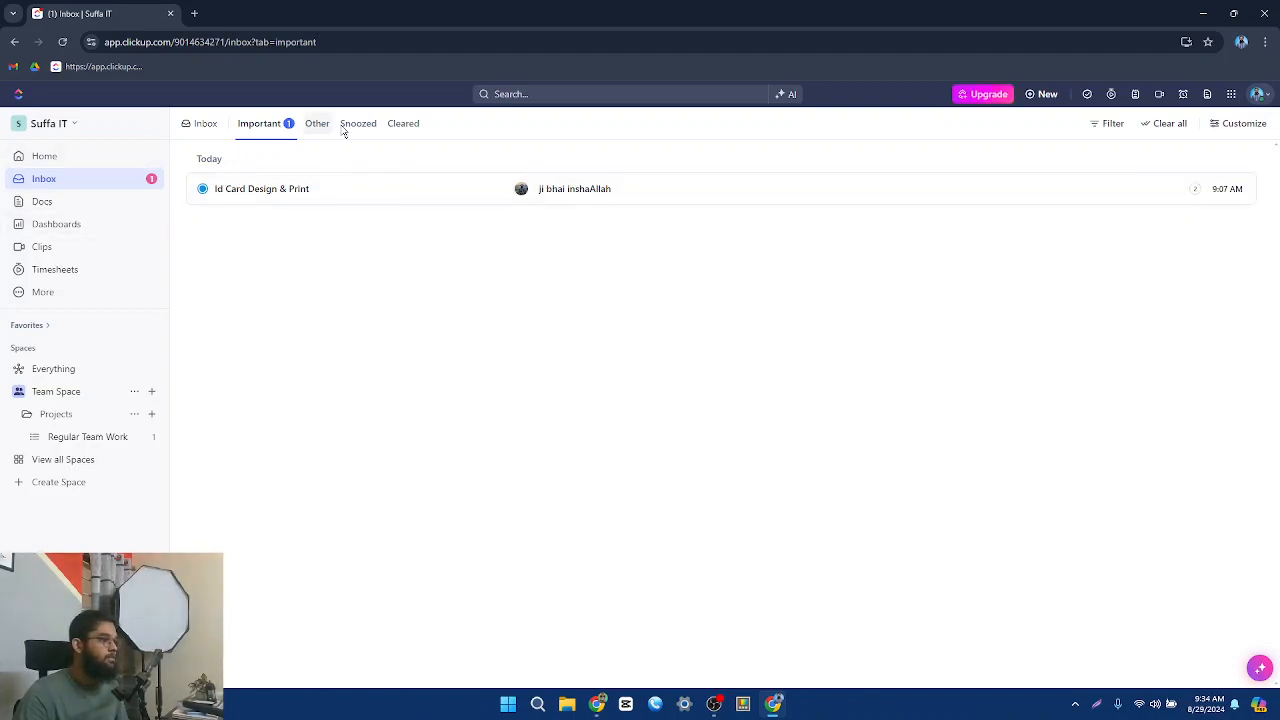
click(94, 201)
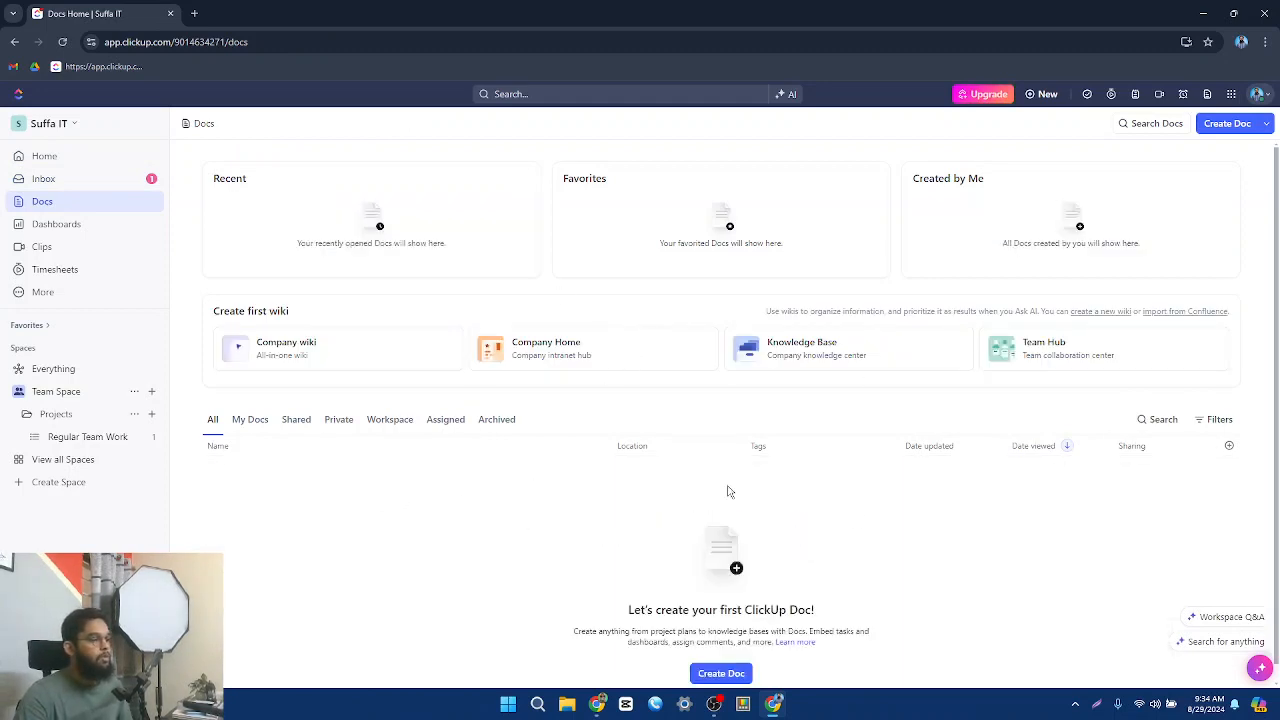
scroll(1011, 537, down, 1)
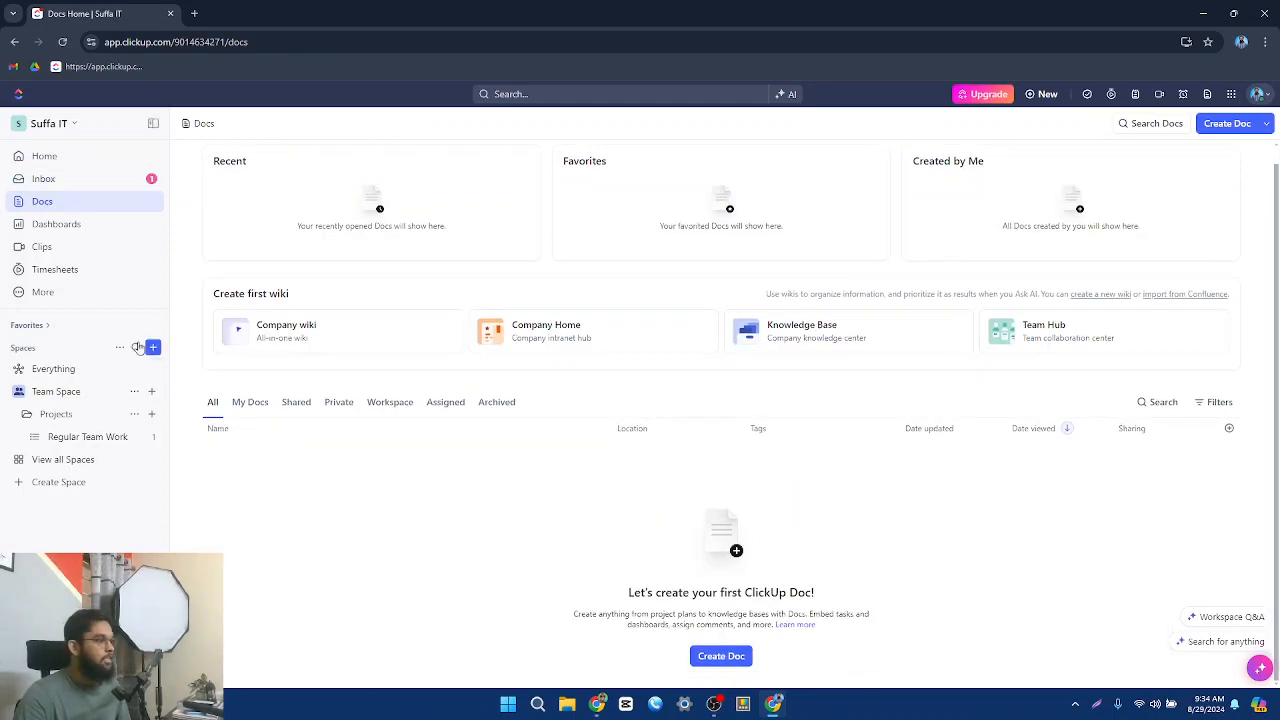
Open the existing dashboard from the Dashboards page and examine its task cards, charts and latest activity
click(100, 236)
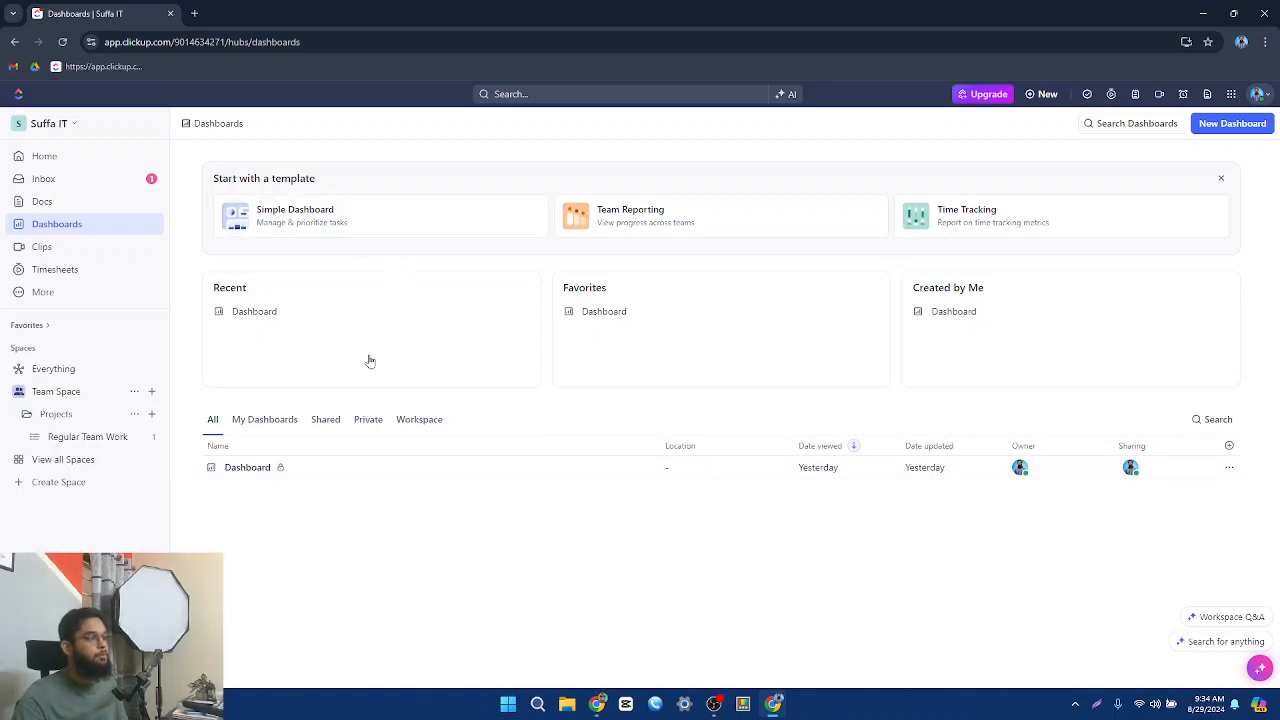
click(250, 468)
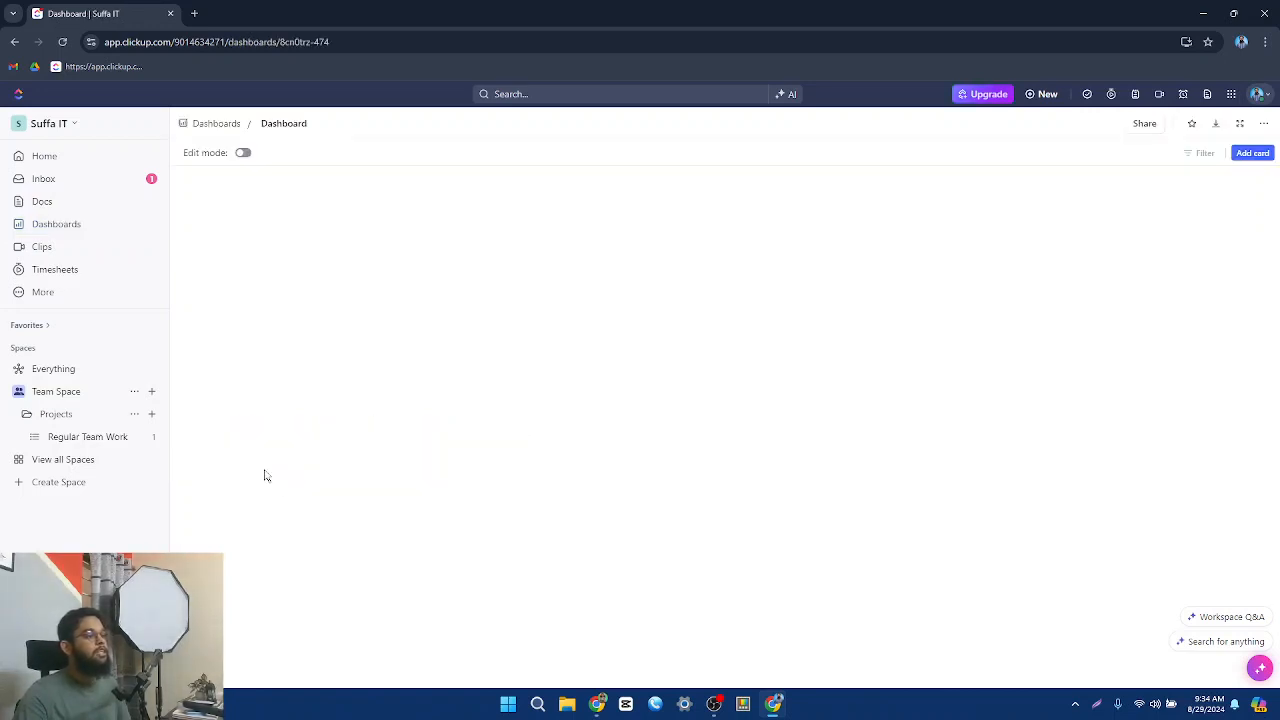
scroll(926, 563, down, 6)
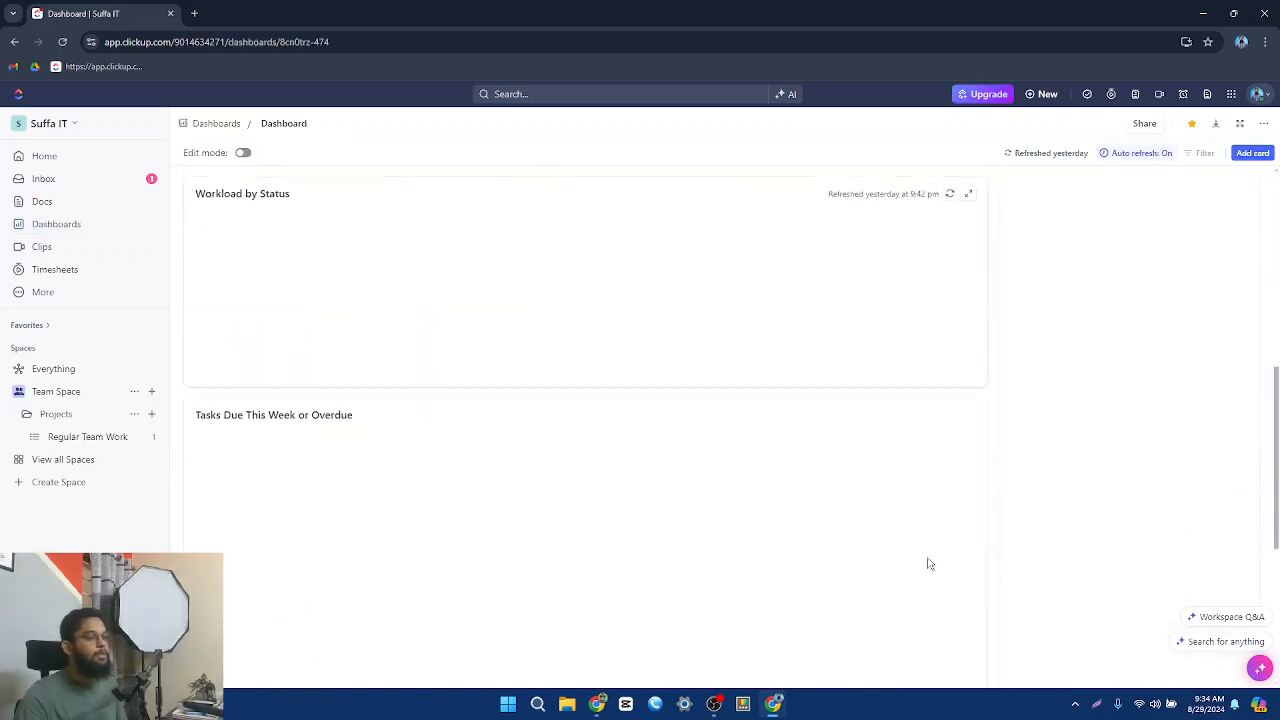
scroll(935, 580, down, 3)
scroll(932, 583, up, 12)
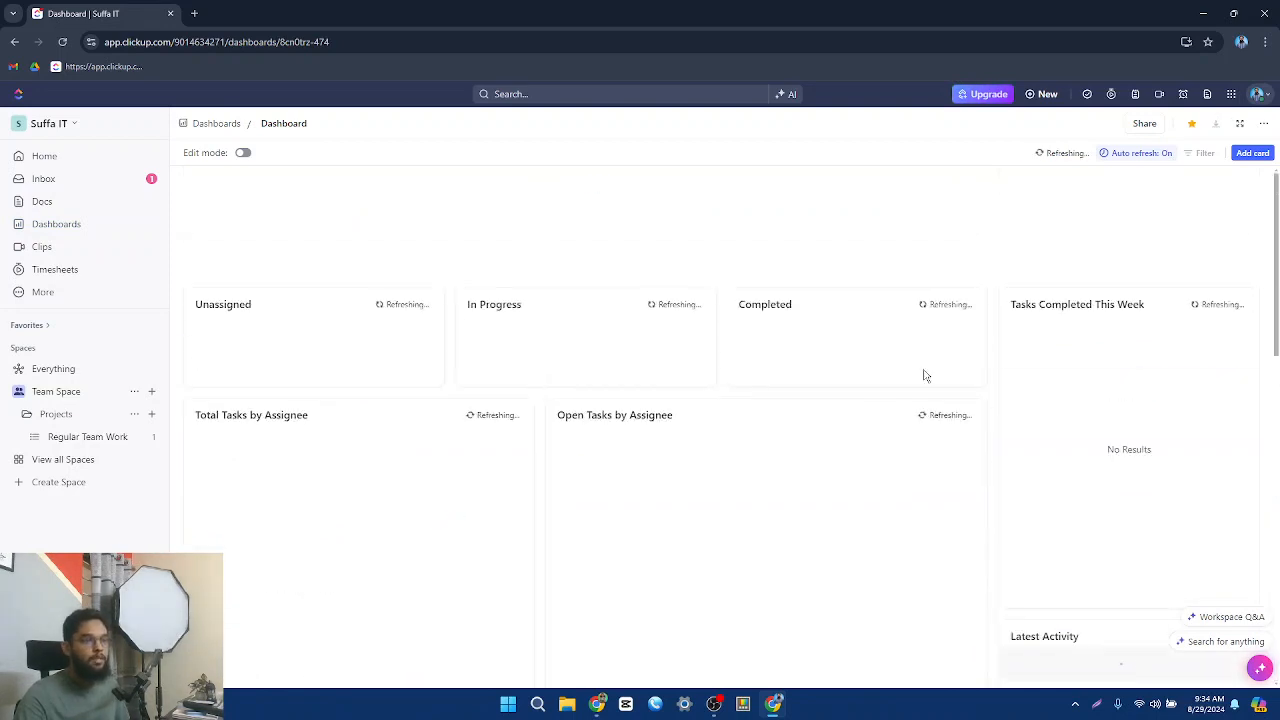
scroll(870, 500, down, 7)
scroll(860, 526, down, 3)
scroll(768, 497, up, 10)
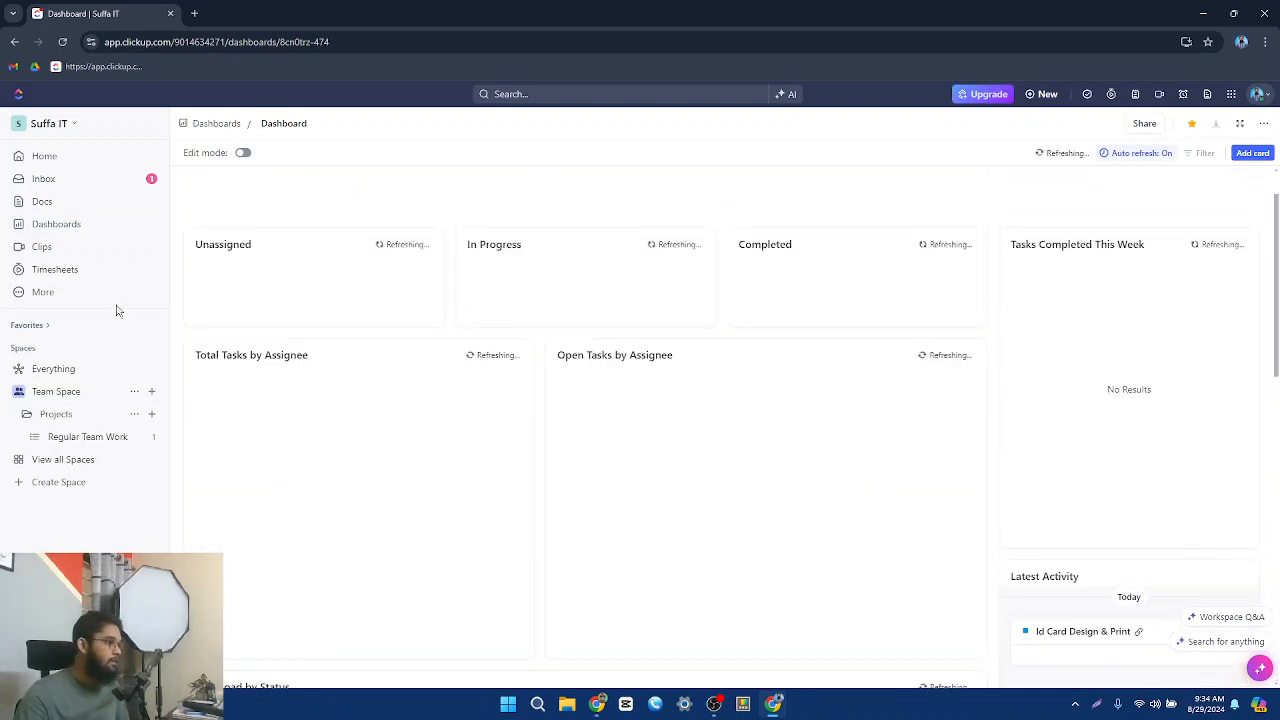
scroll(363, 563, down, 5)
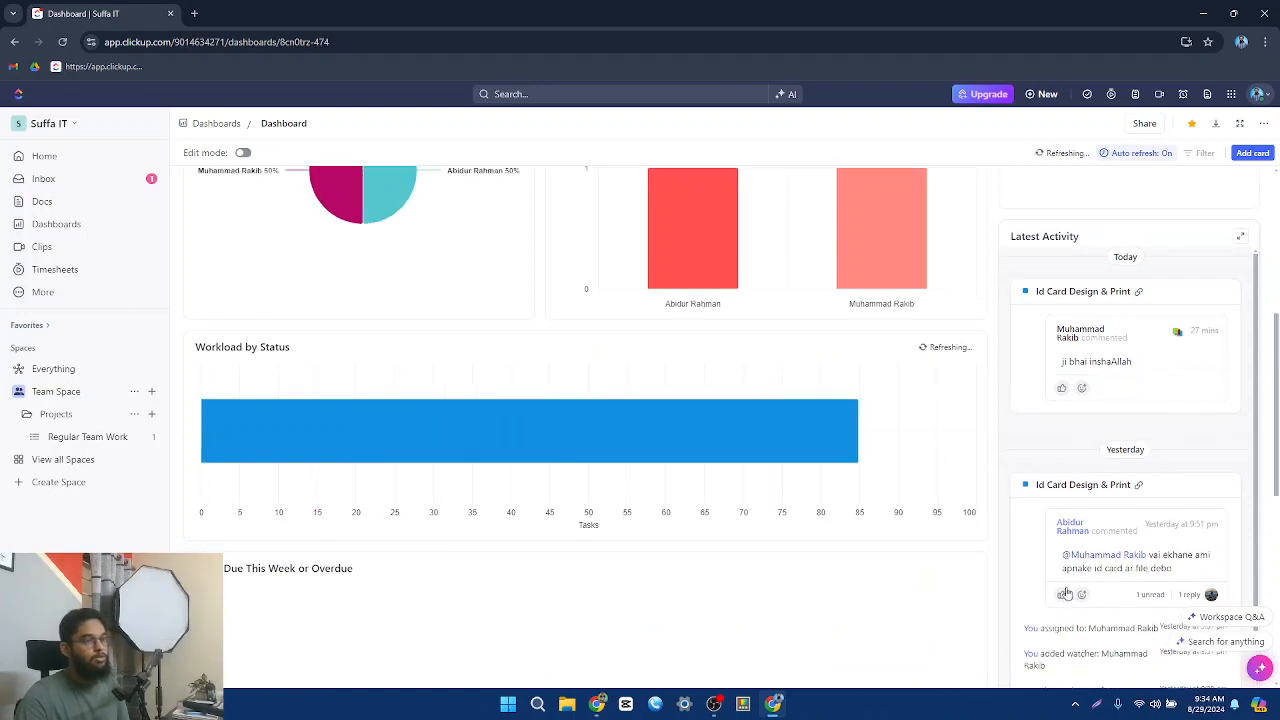
scroll(1073, 470, up, 3)
scroll(807, 508, down, 5)
scroll(876, 508, up, 6)
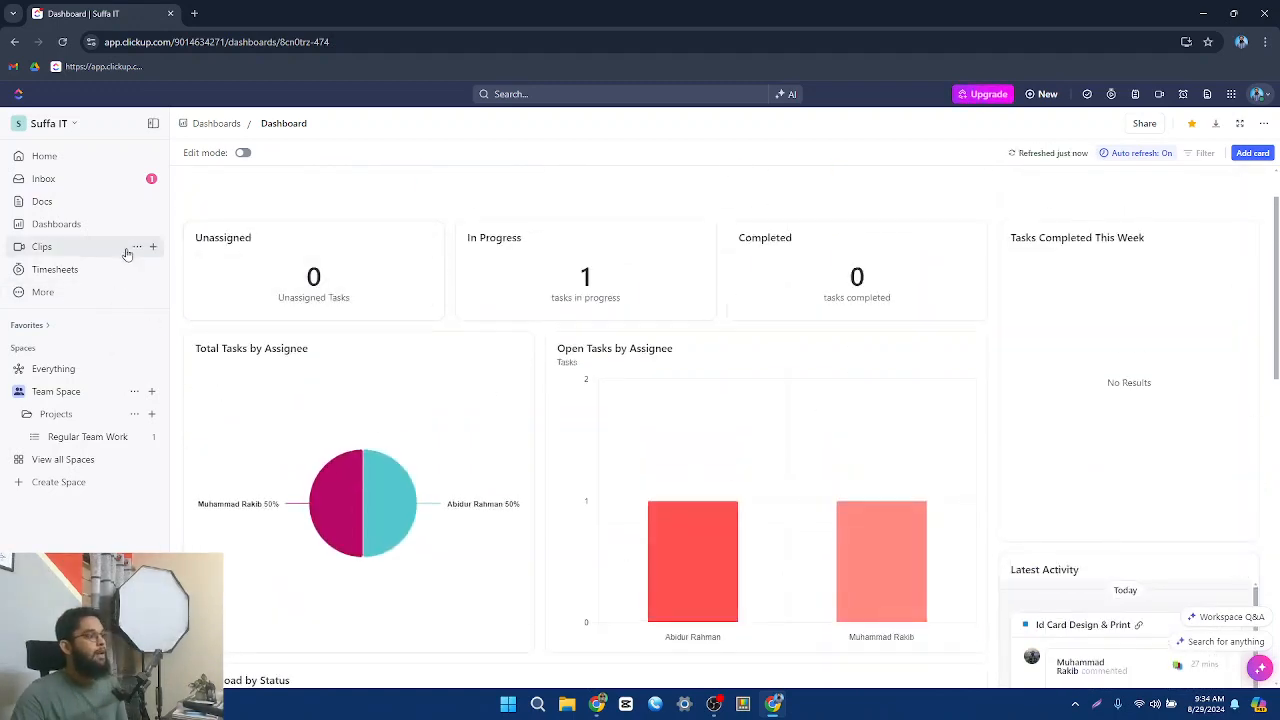
View the Clips and Timesheets pages, including the list of additional tools that can be pinned to the sidebar
click(73, 248)
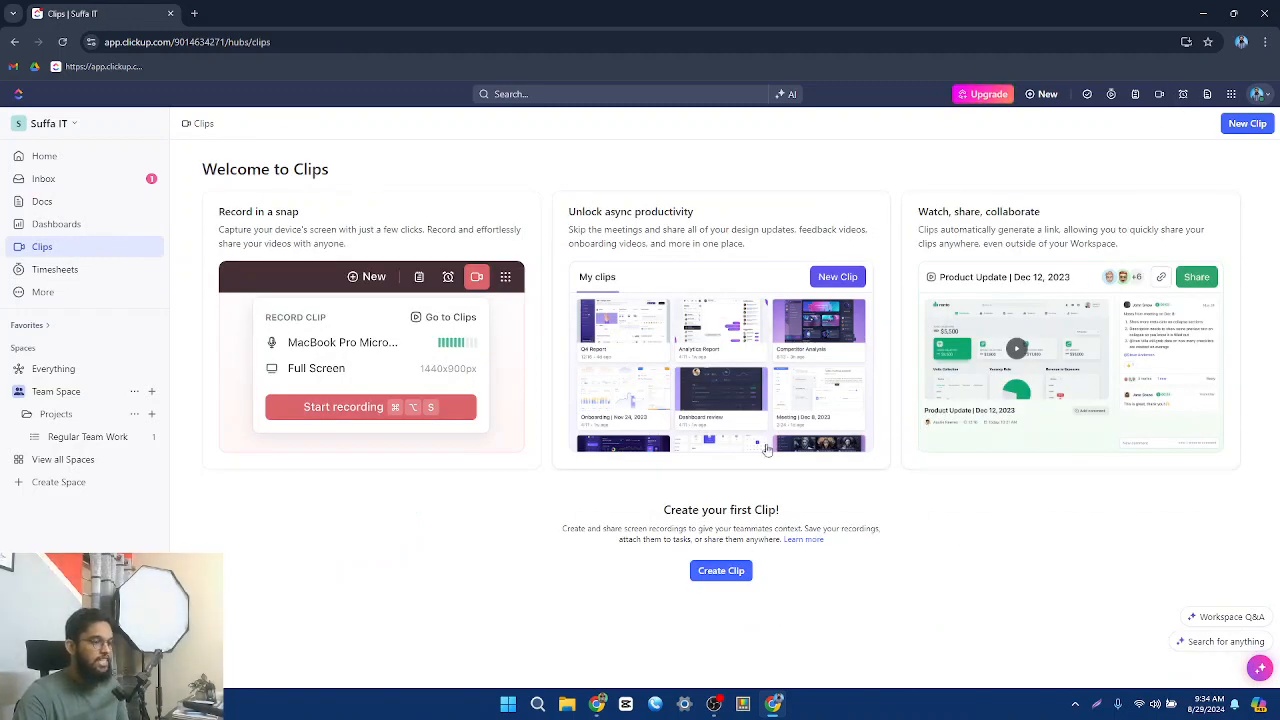
click(78, 278)
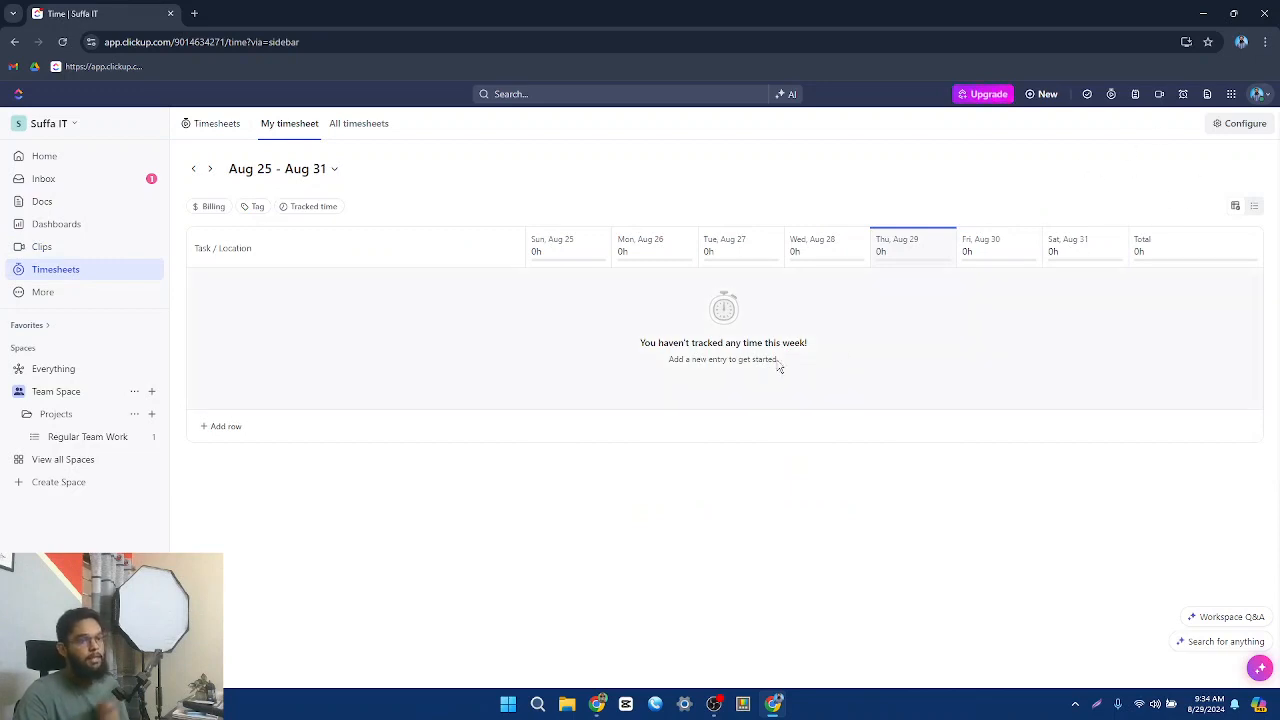
click(80, 297)
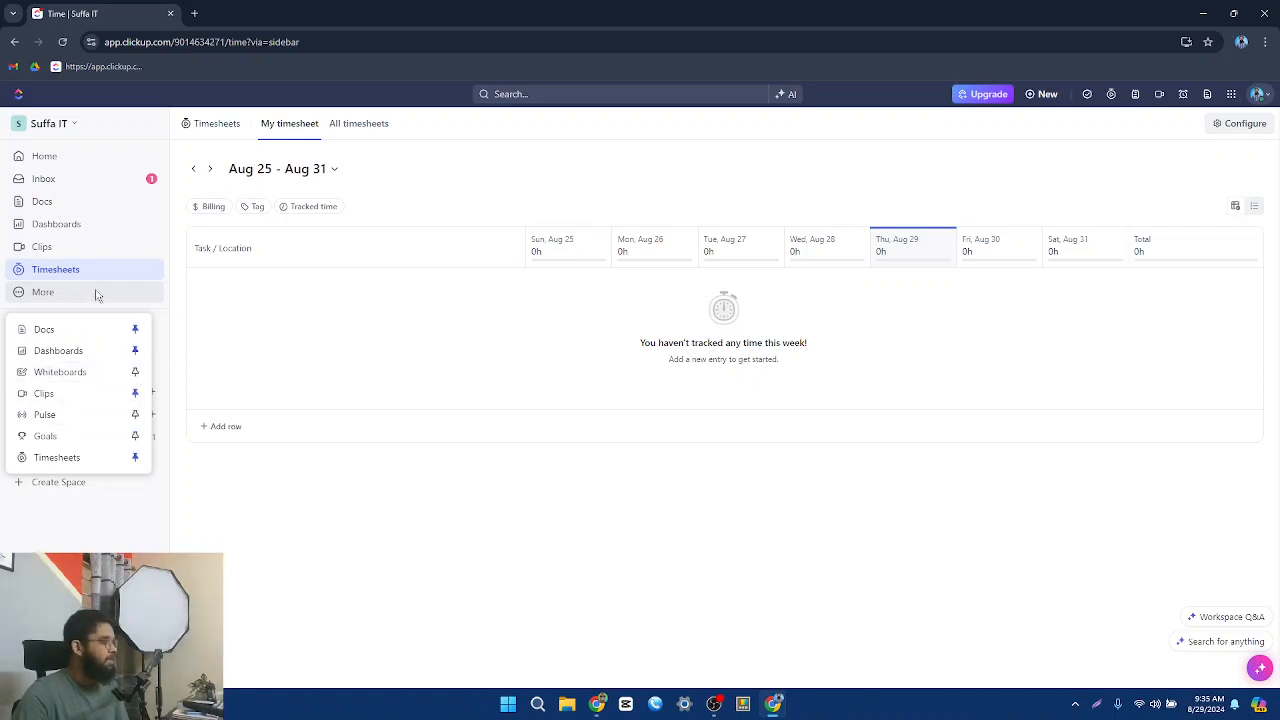
click(253, 306)
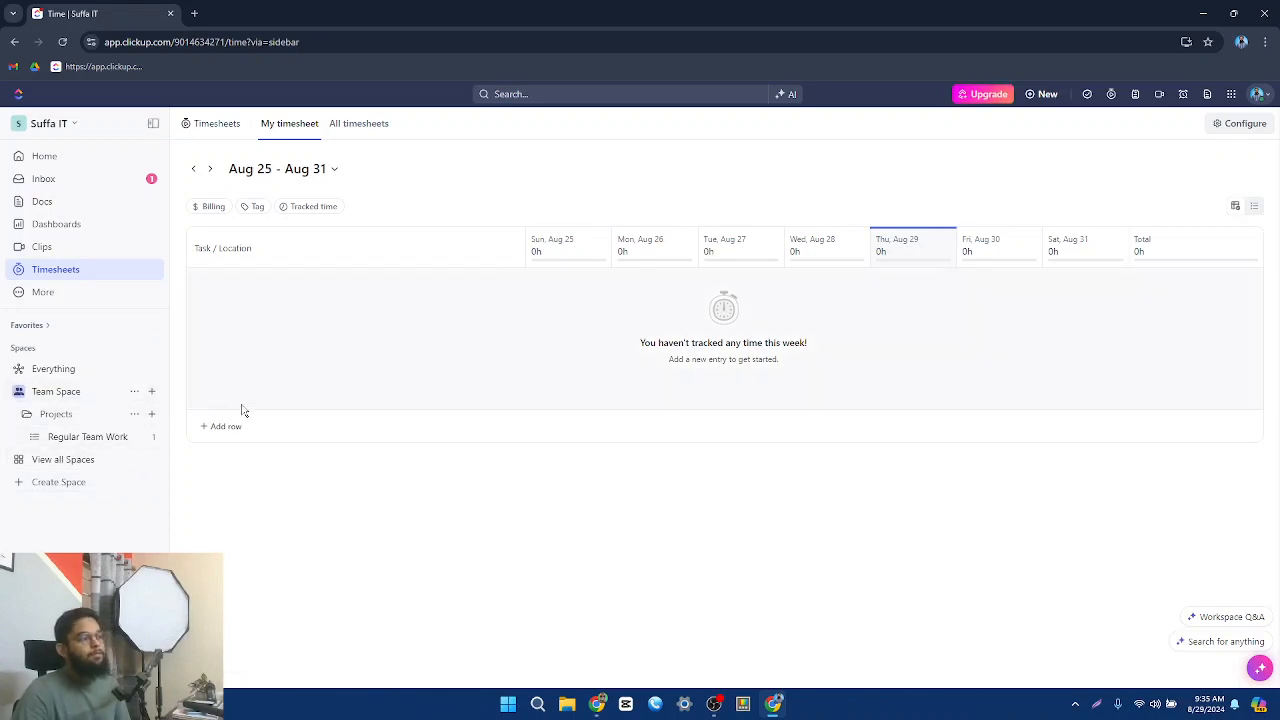
View all tasks under Everything, and rename the Team Space to Suffa IT Team Space
click(71, 375)
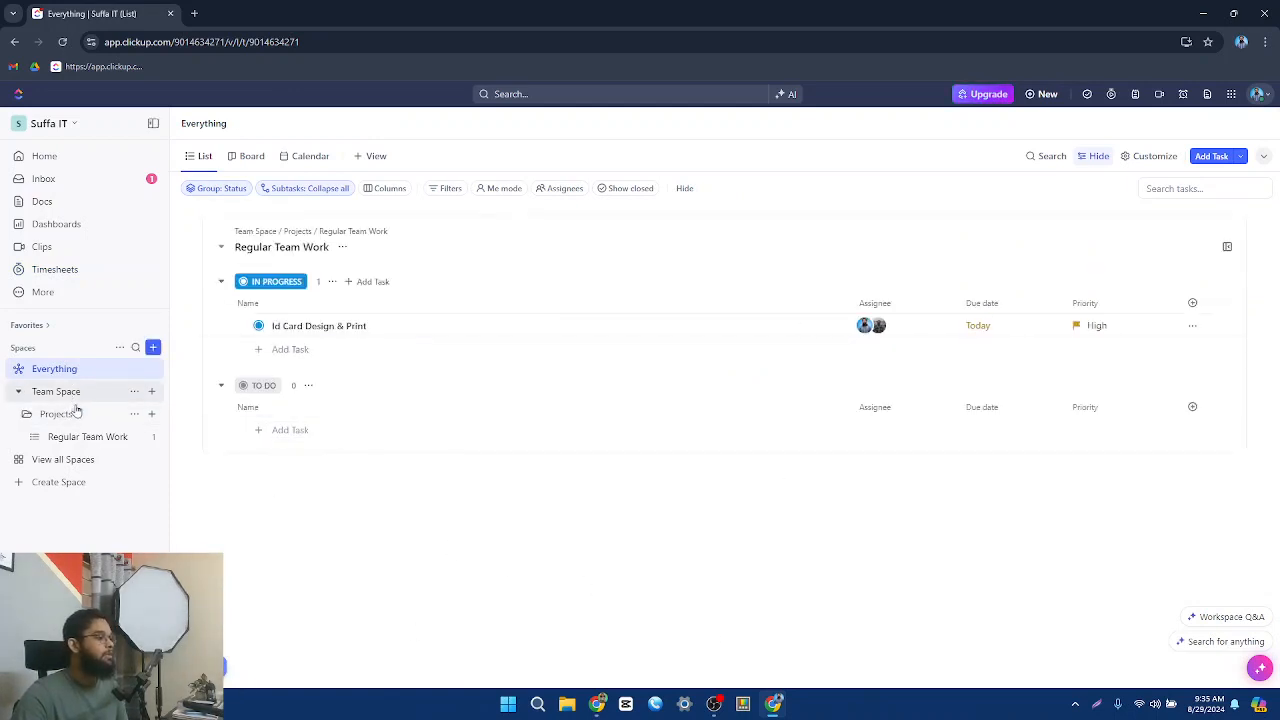
click(134, 391)
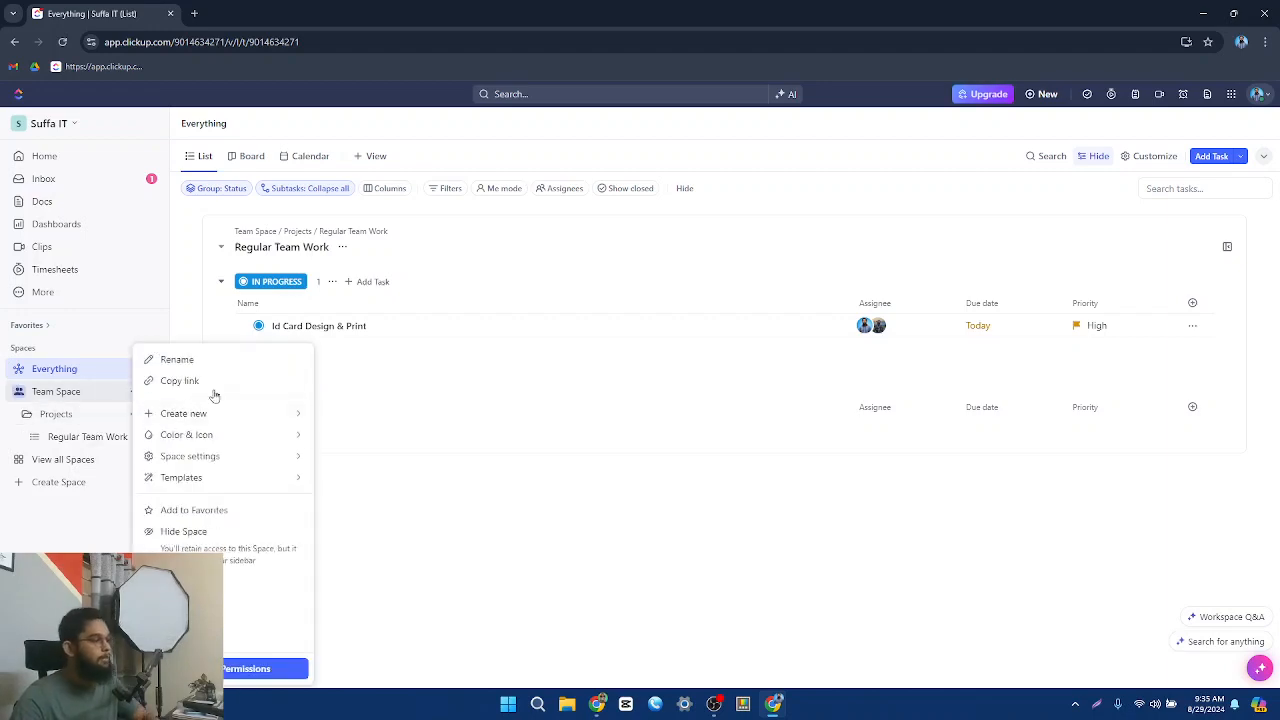
click(170, 359)
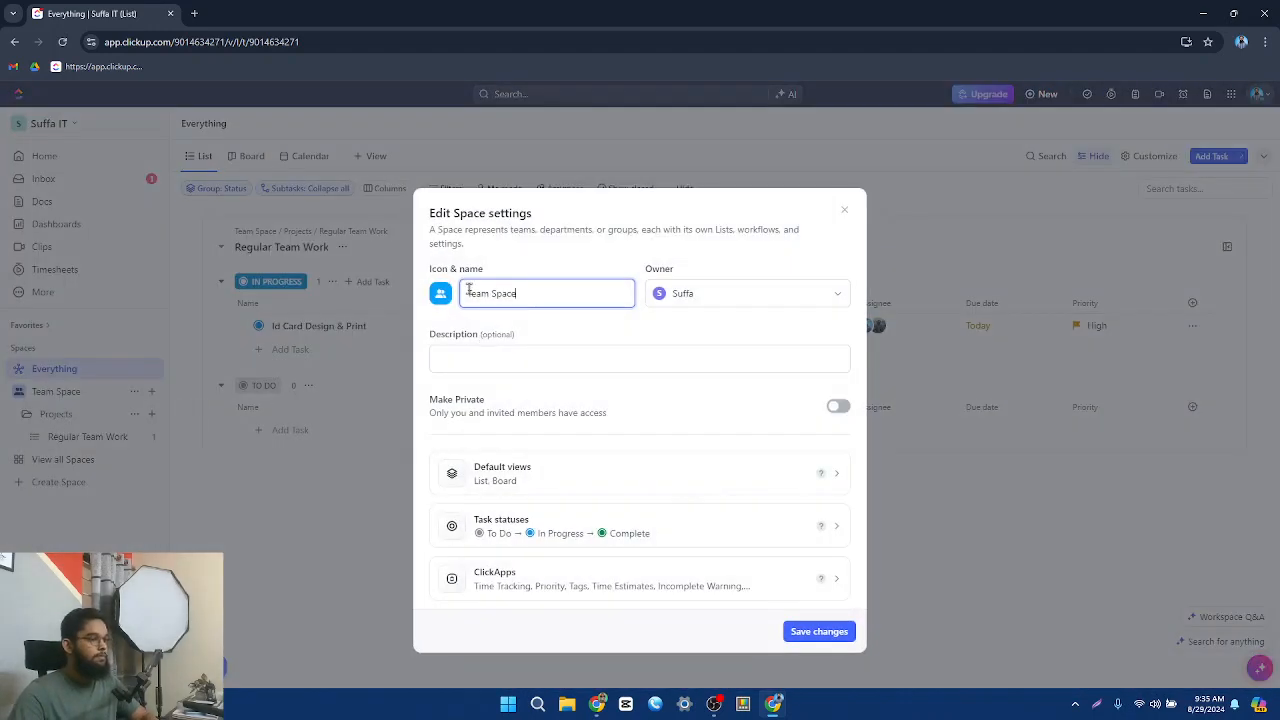
text(Su)
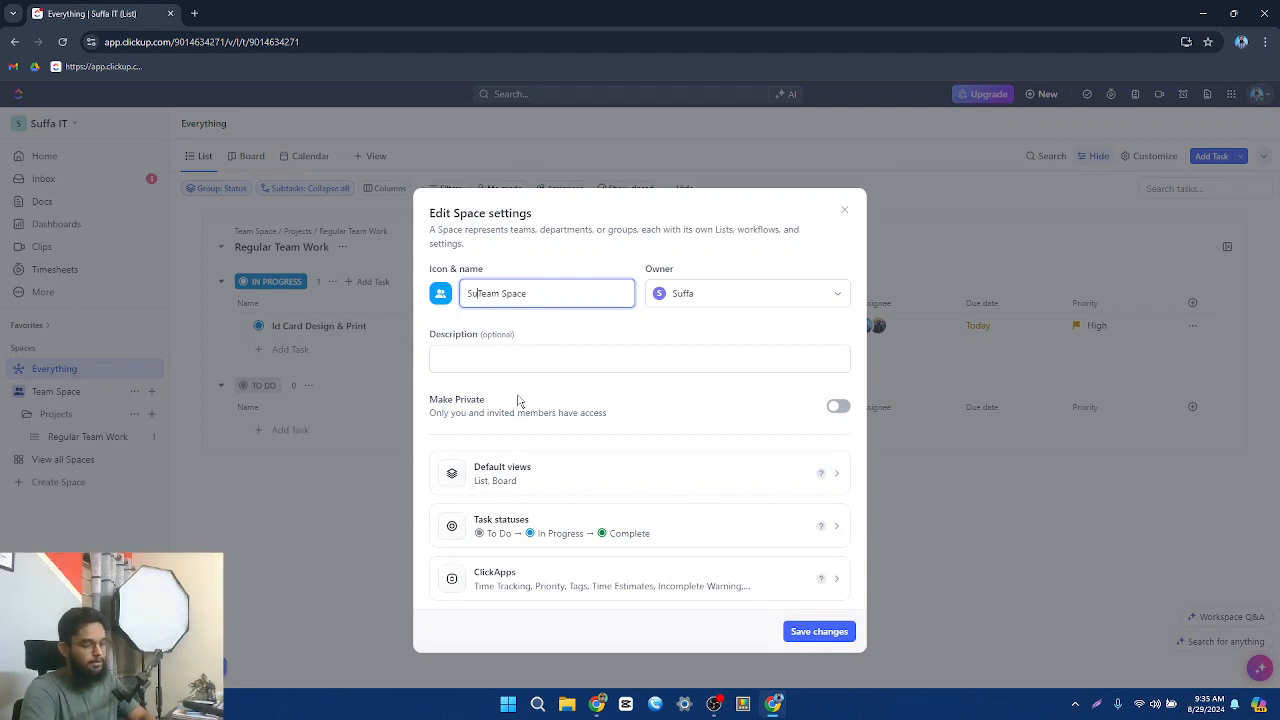
text(ffa IT)
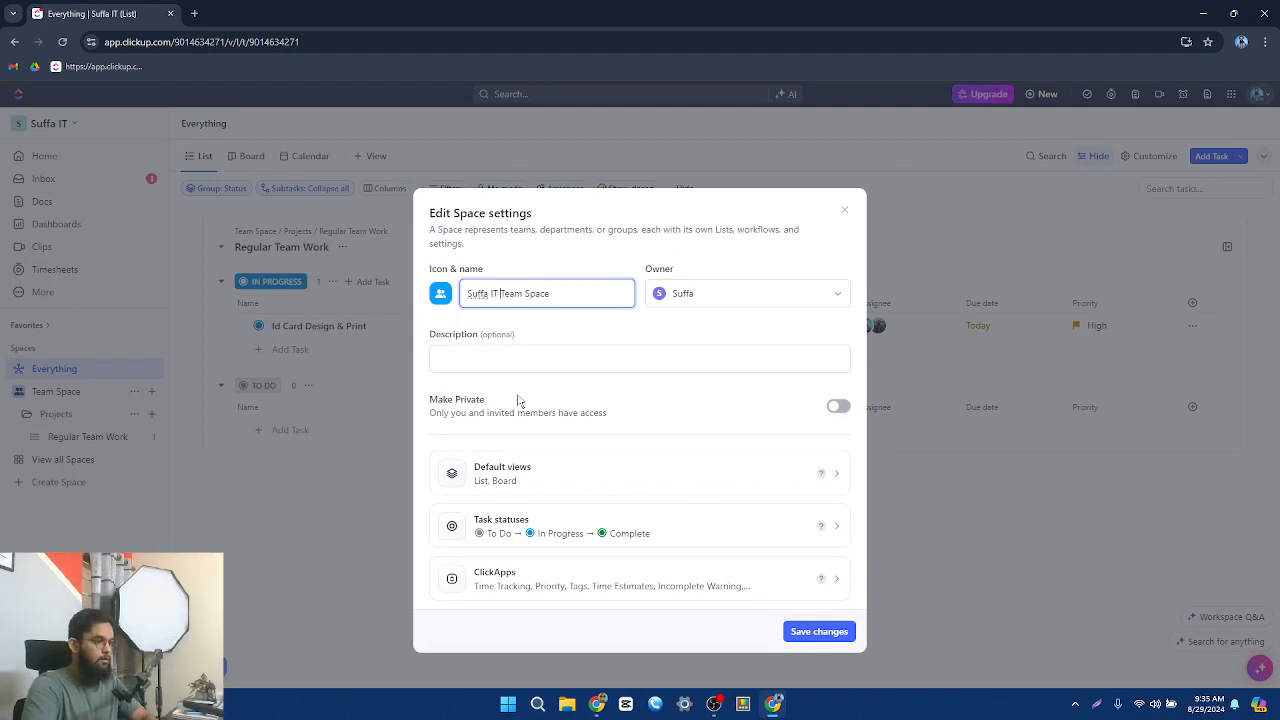
click(819, 638)
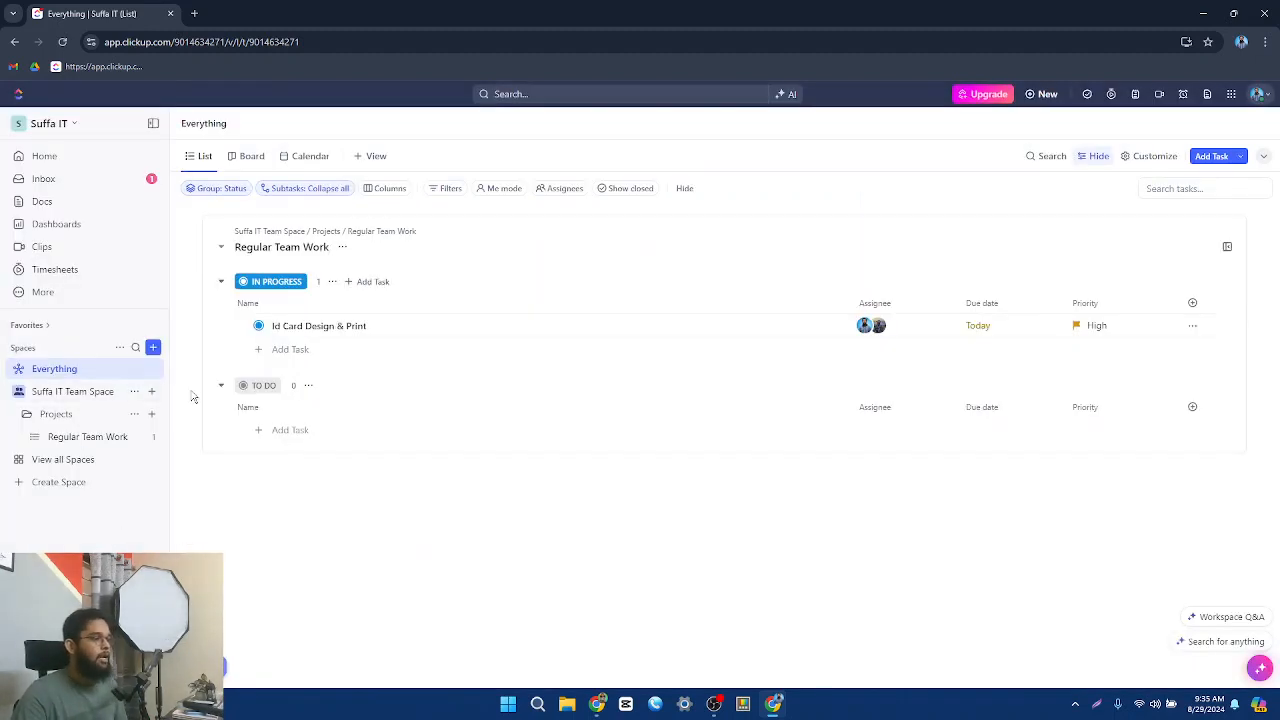
Return to the Home page and open the form for creating a new task
click(64, 163)
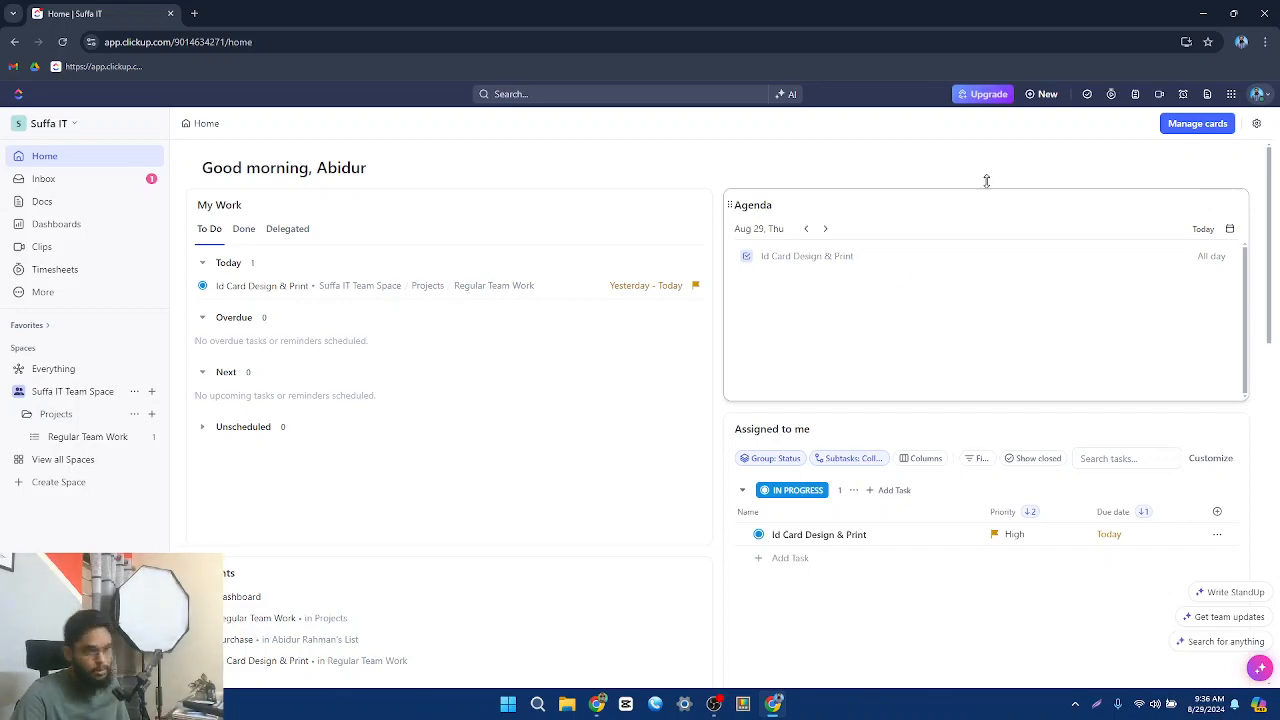
click(1041, 94)
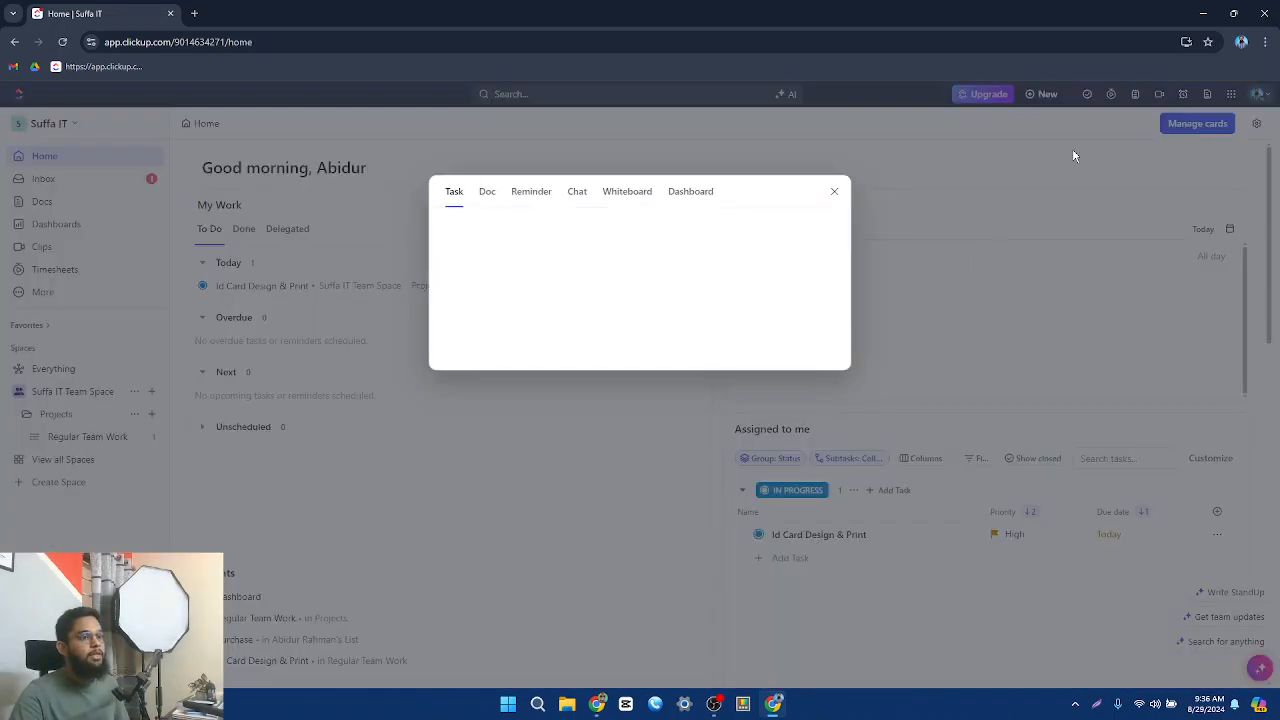
click(834, 191)
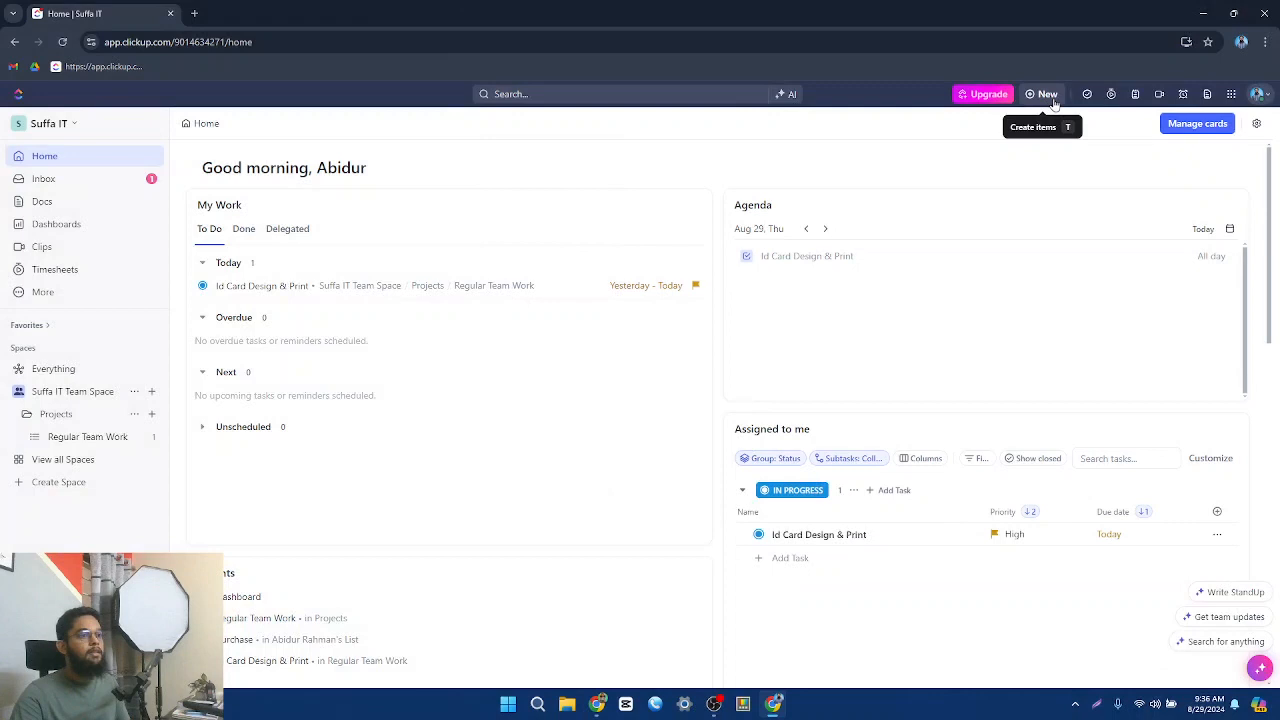
click(1045, 95)
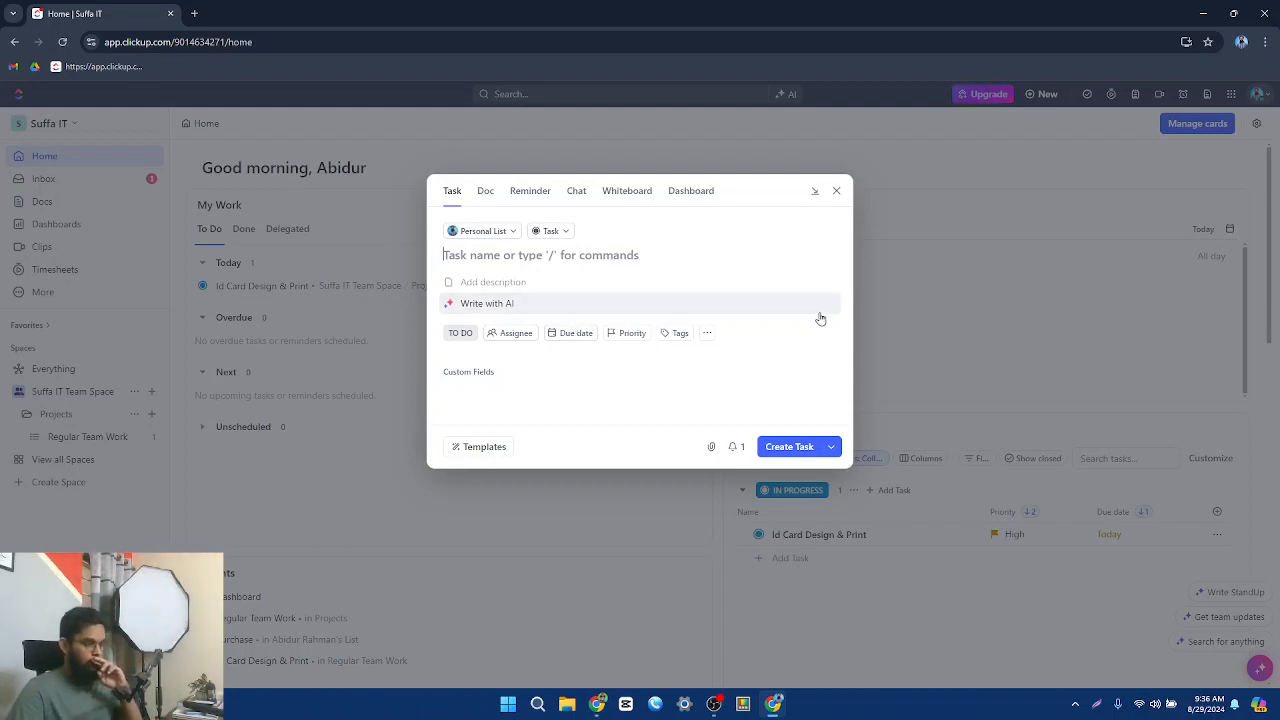
Set the new task's location to the Regular Team Work list in the Projects folder of Suffa IT Team Space
click(500, 236)
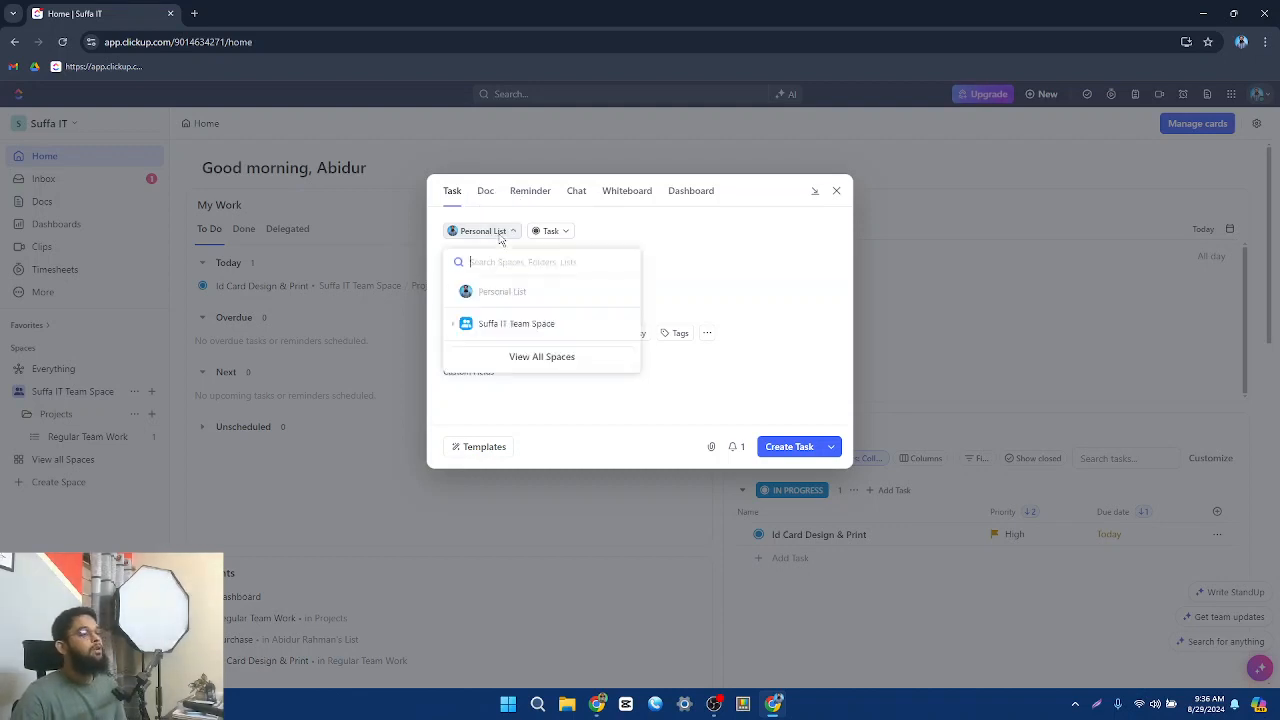
click(516, 326)
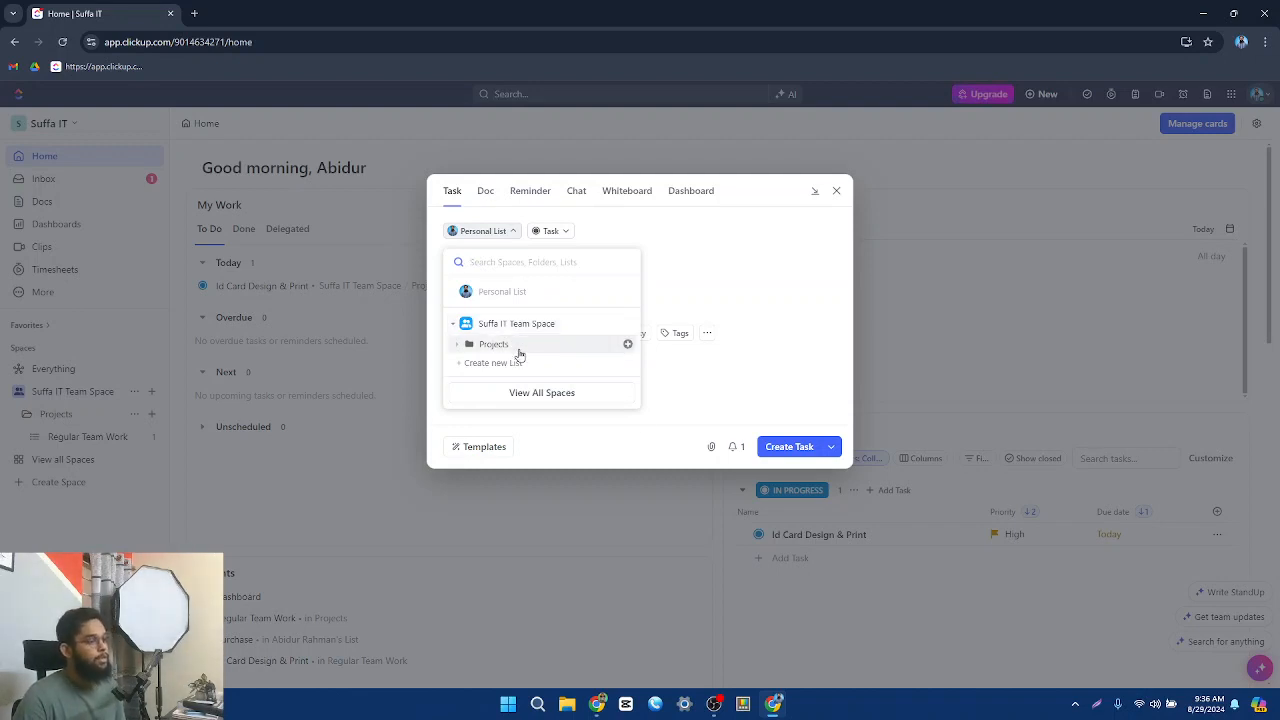
click(519, 348)
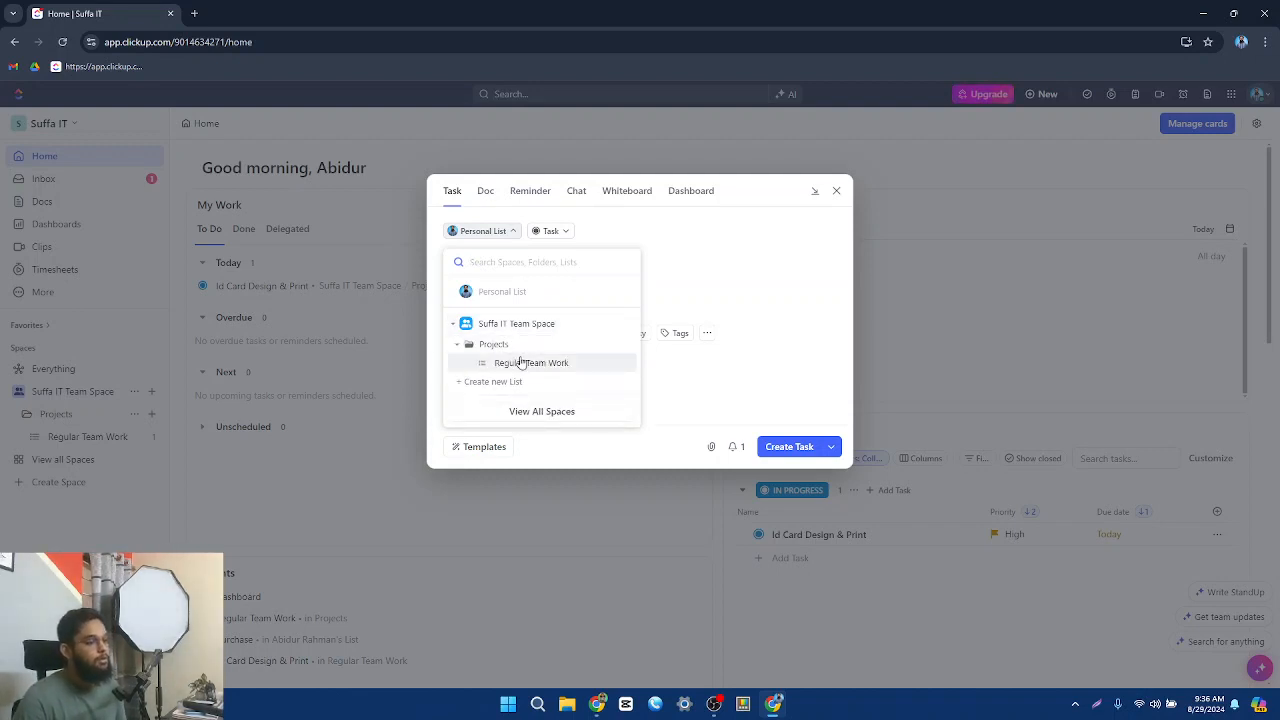
click(530, 323)
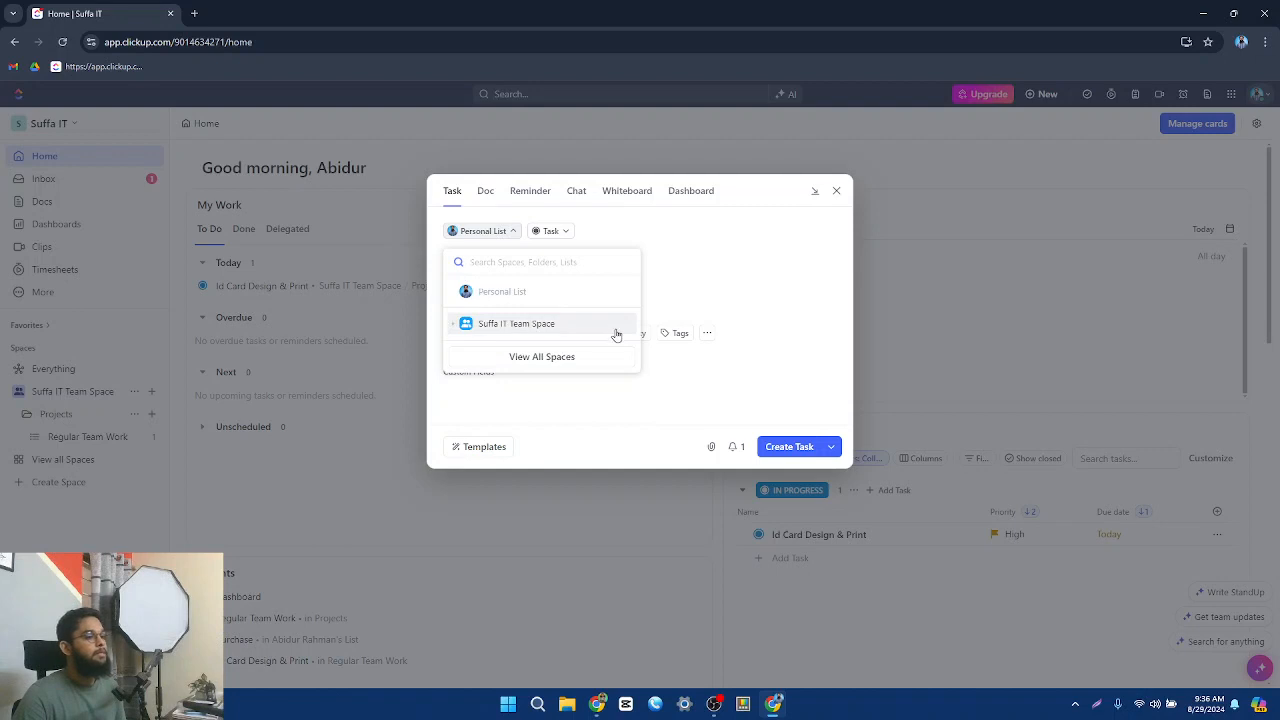
click(453, 324)
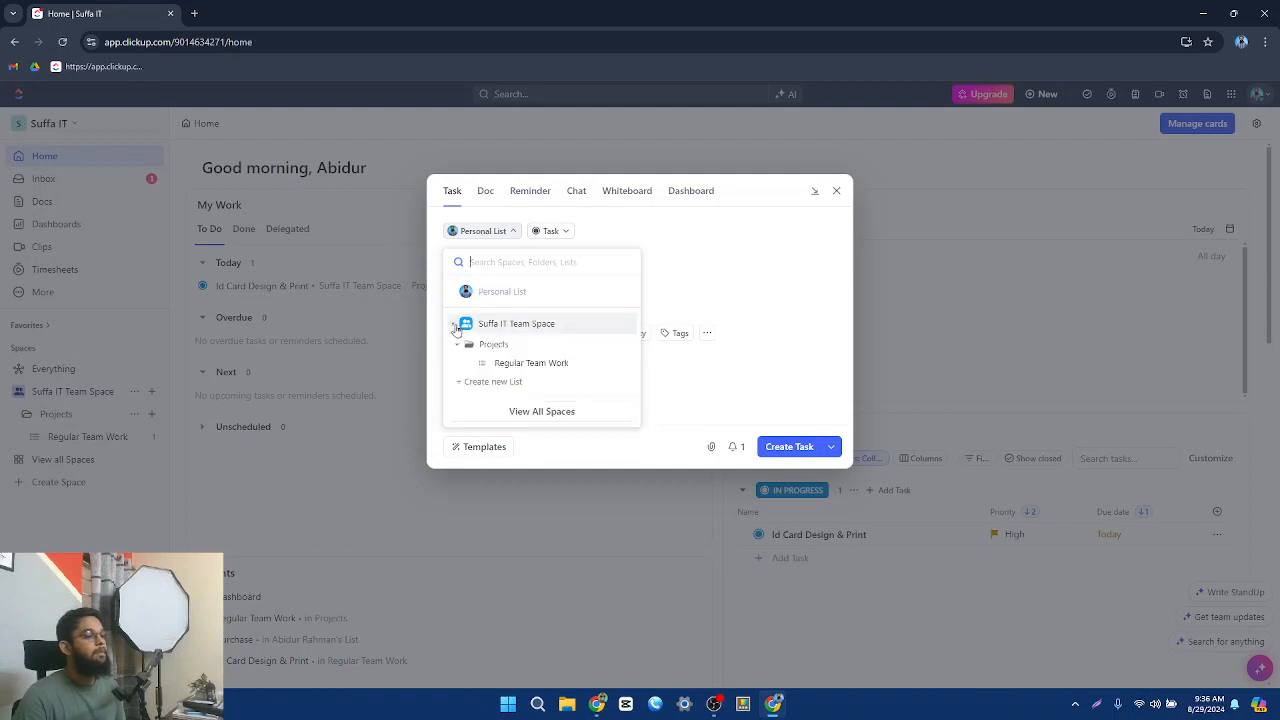
click(533, 363)
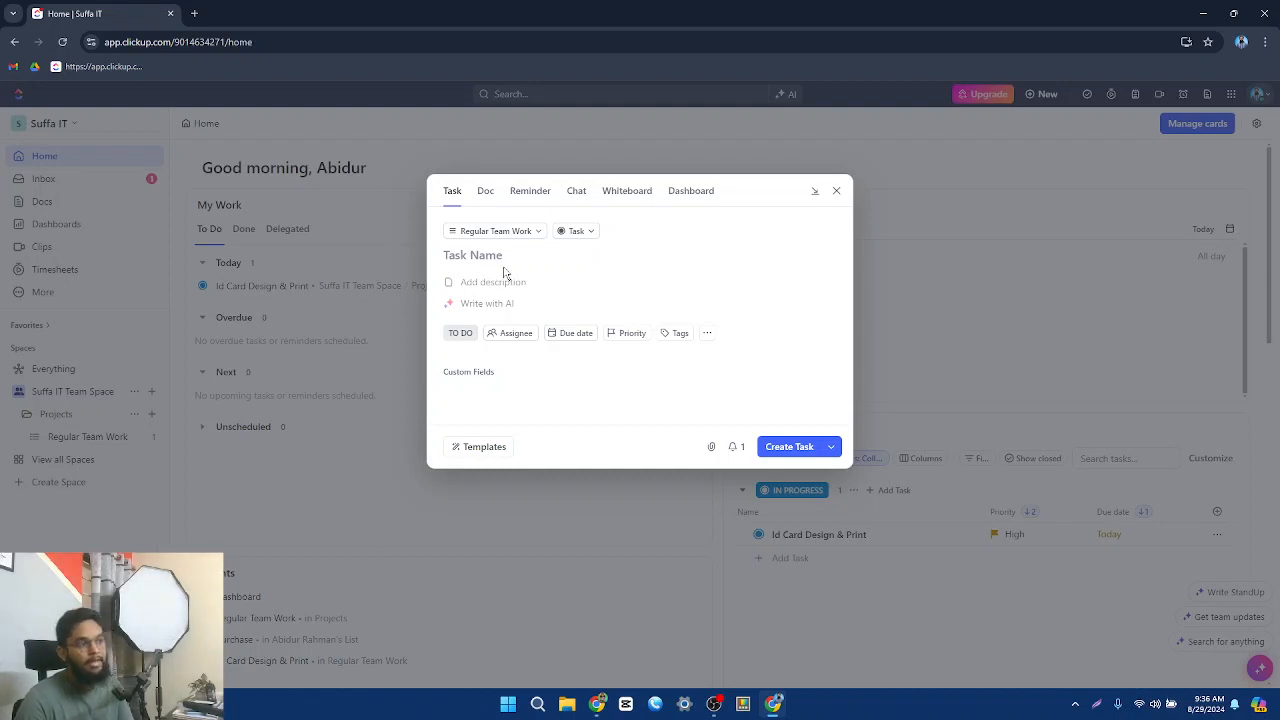
Name the task "Design facebook ads, Cover & thambol for XYZ Company"
click(480, 256)
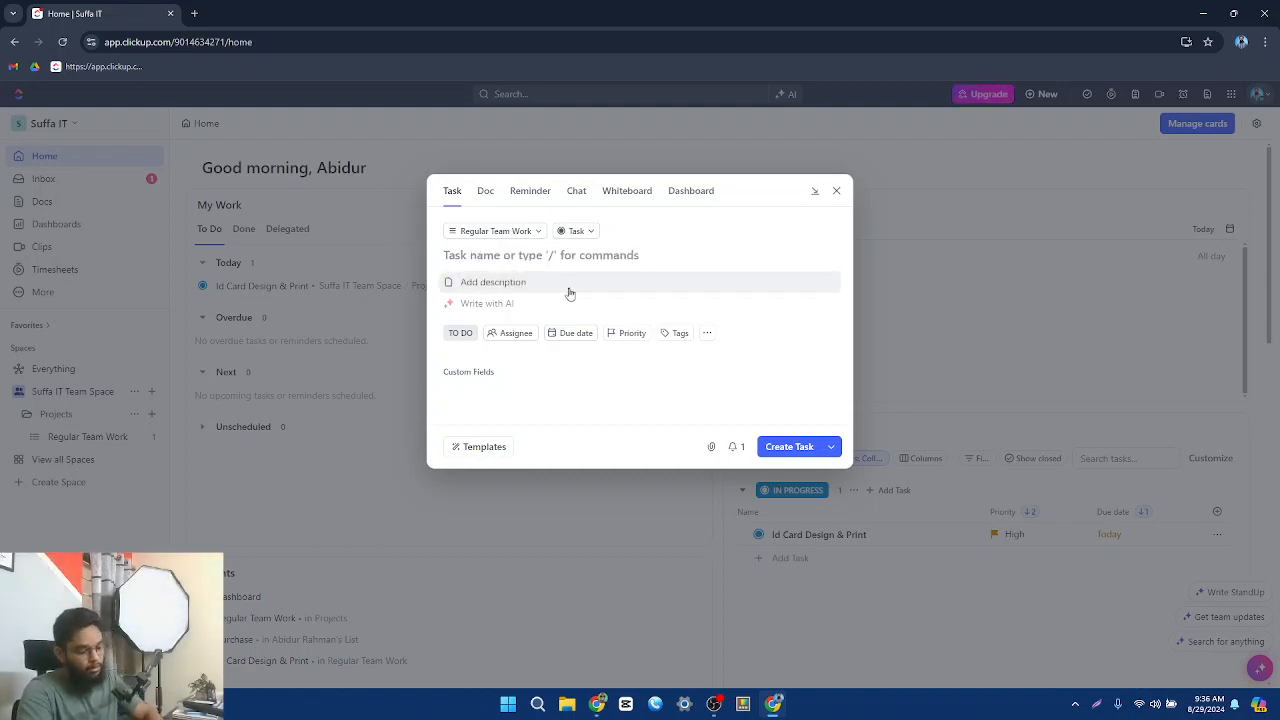
text(Desi)
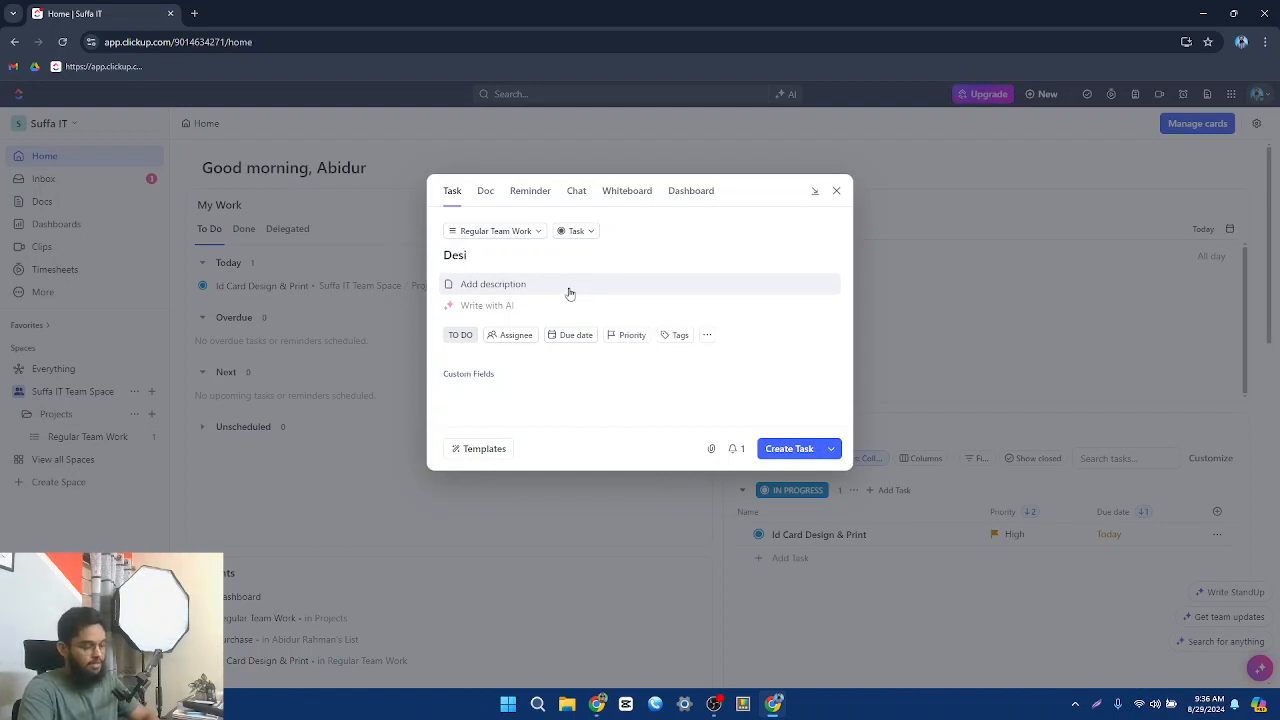
text(gn)
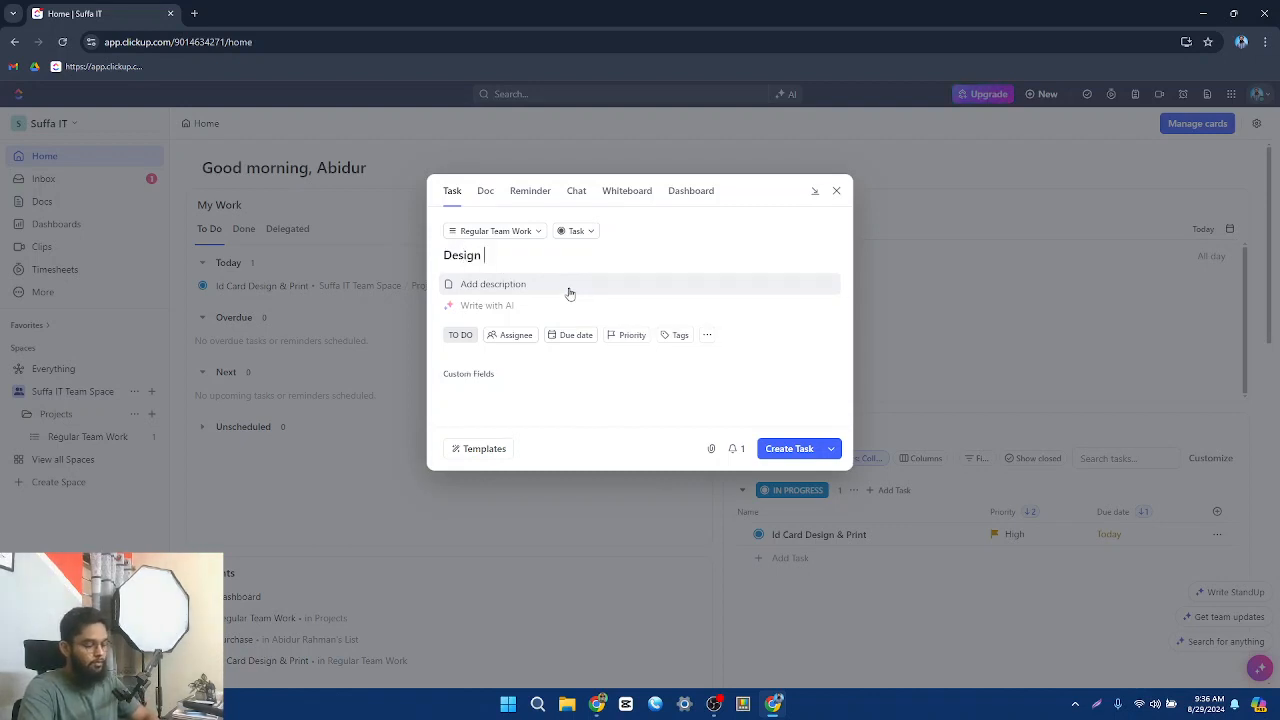
text( A)
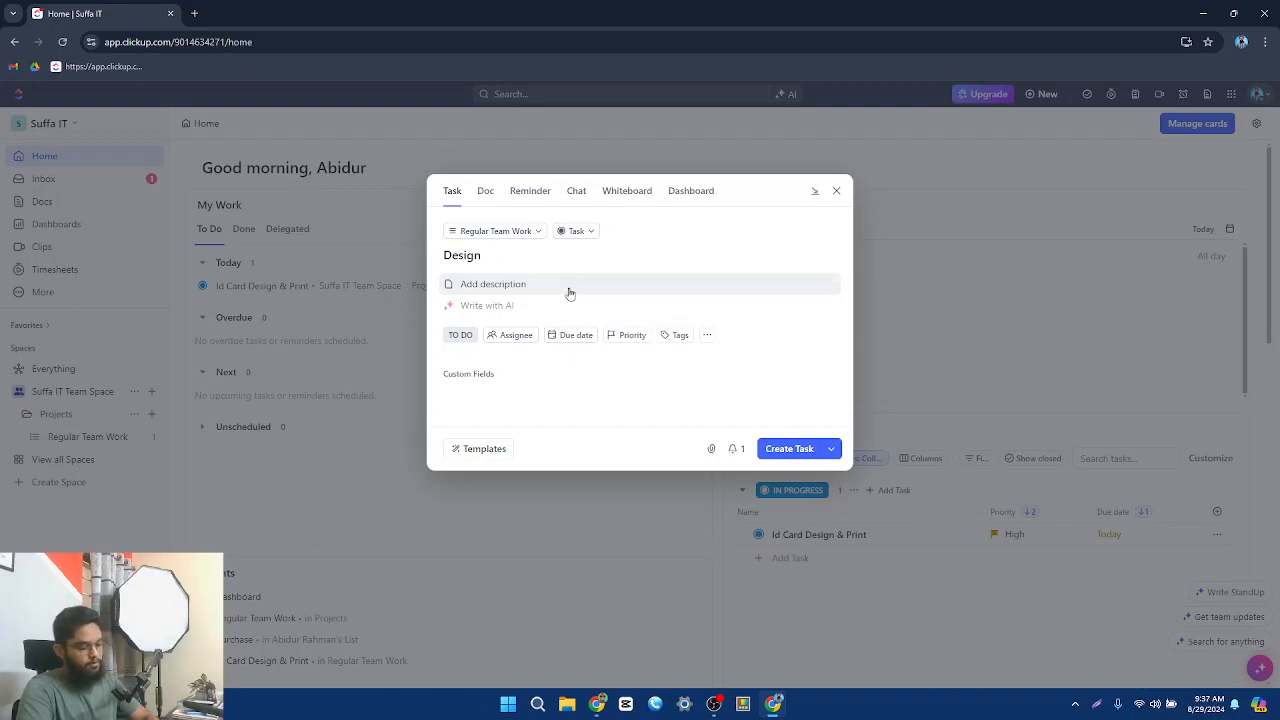
text(fac)
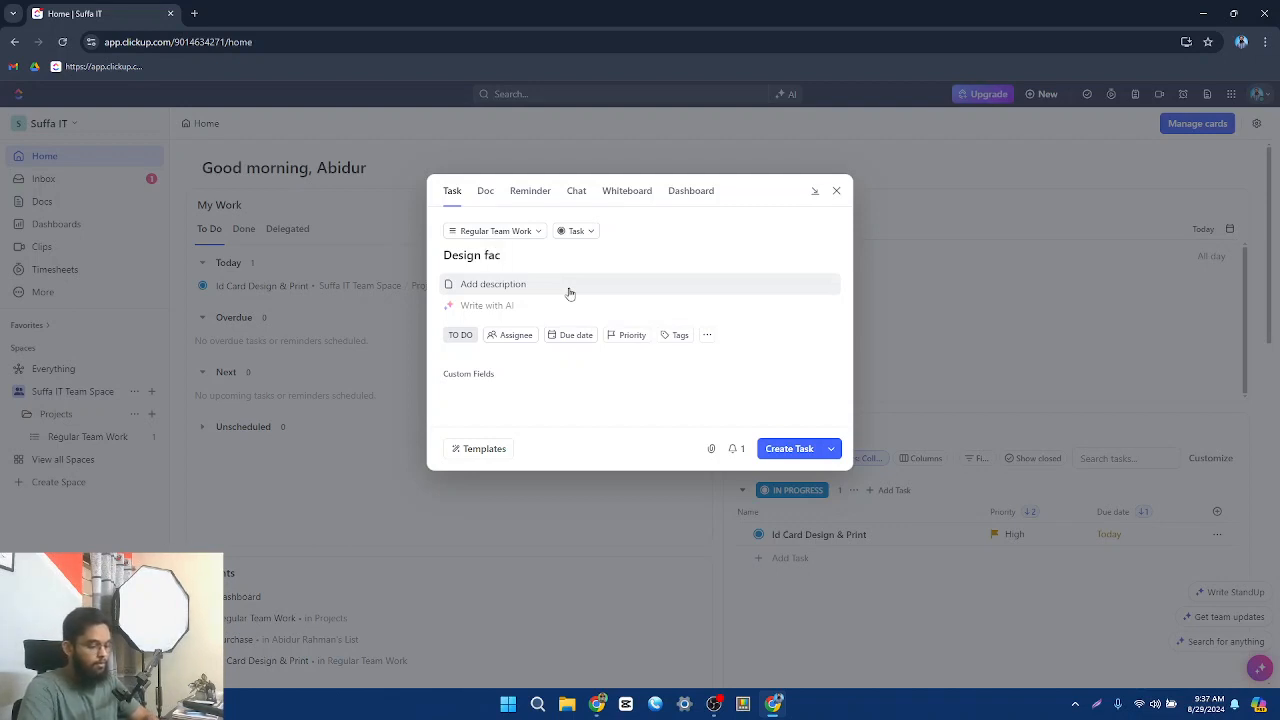
text(ebook ads)
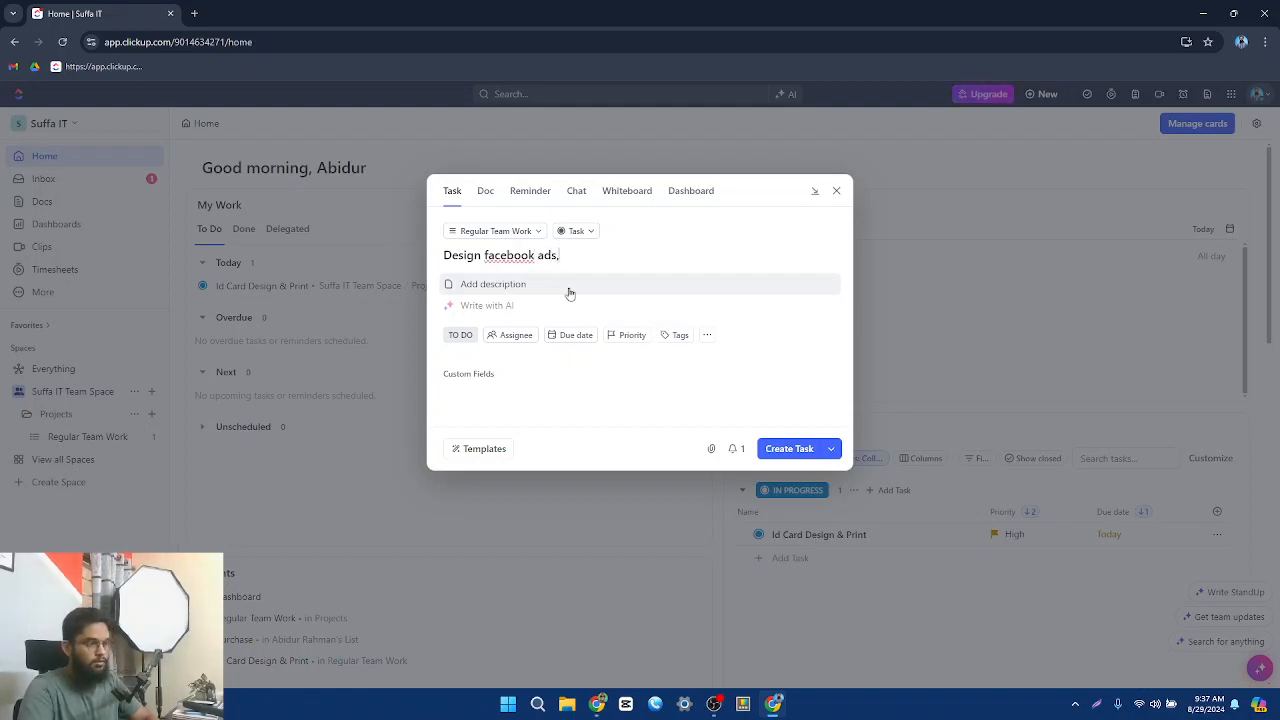
text(, Vo)
key(BackSpace)
key(BackSpace)
text(C)
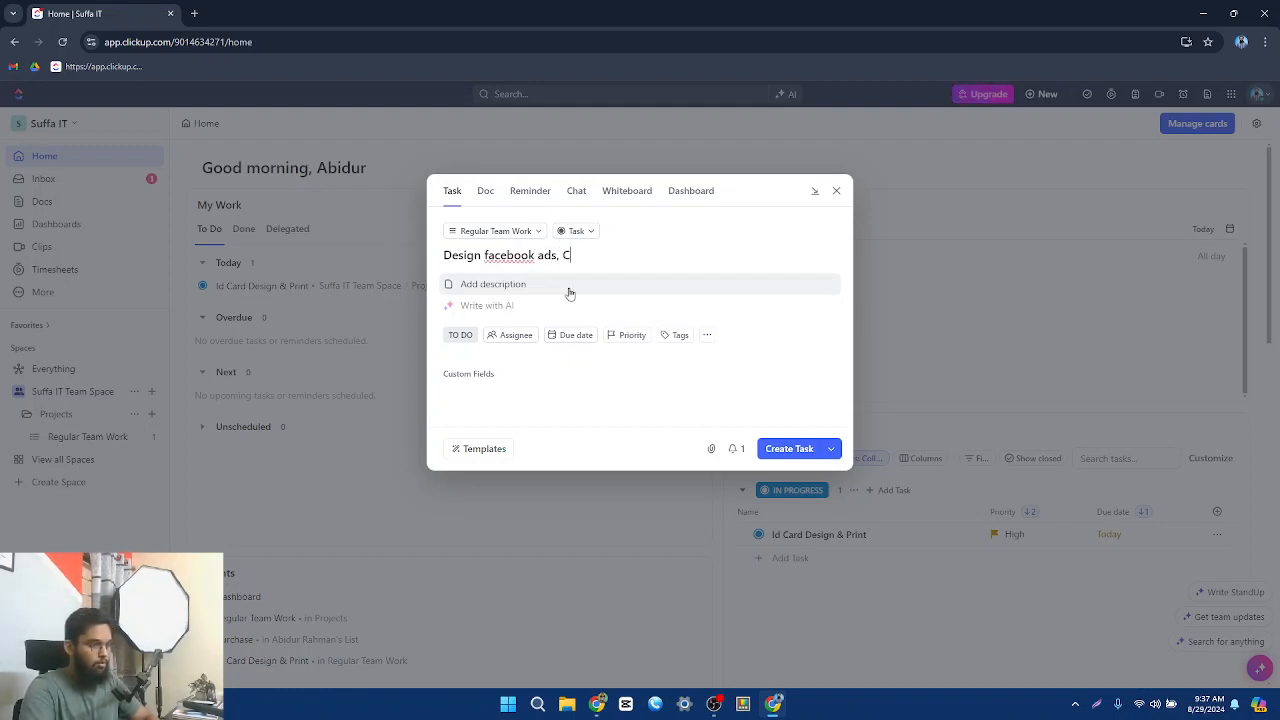
text(over)
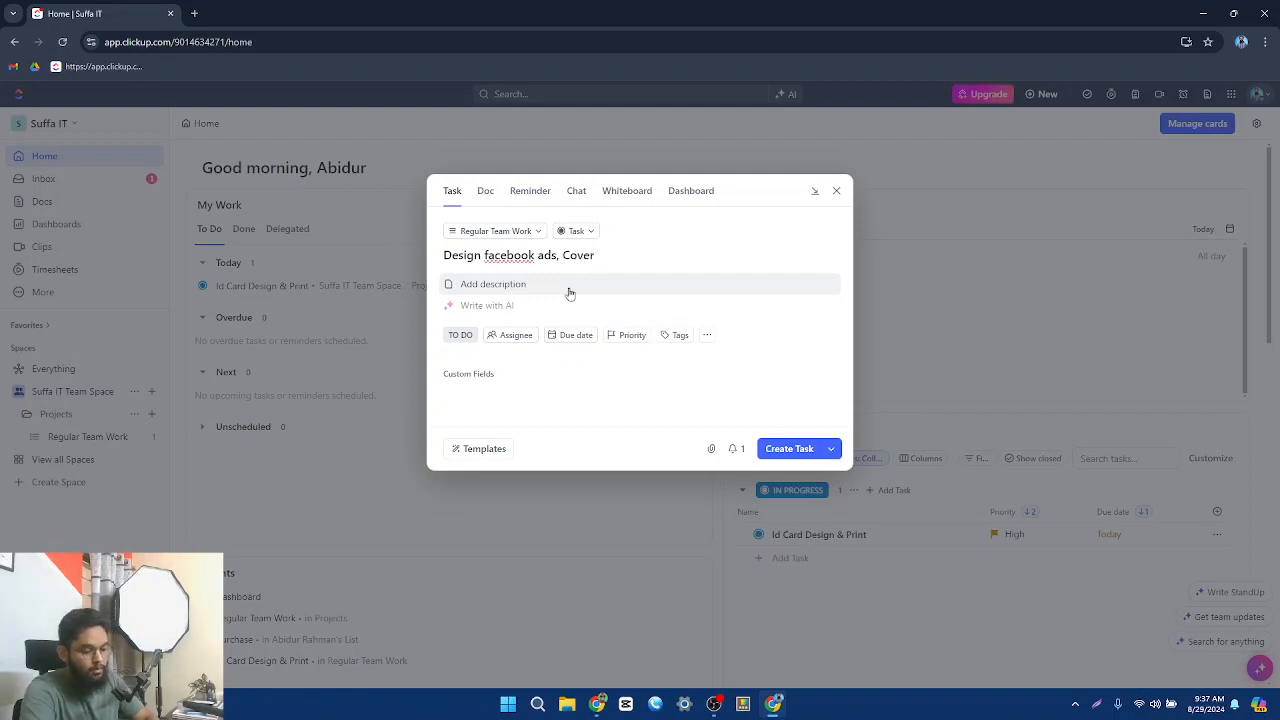
text(s & th)
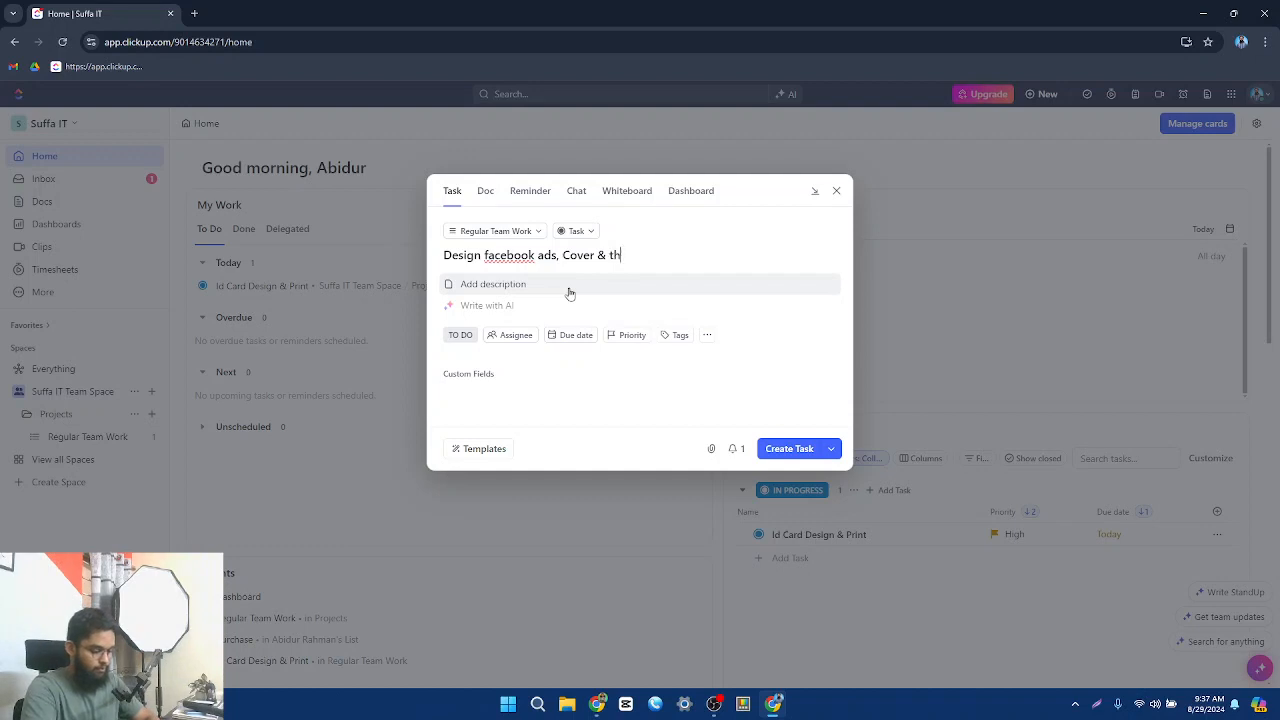
text(ambol)
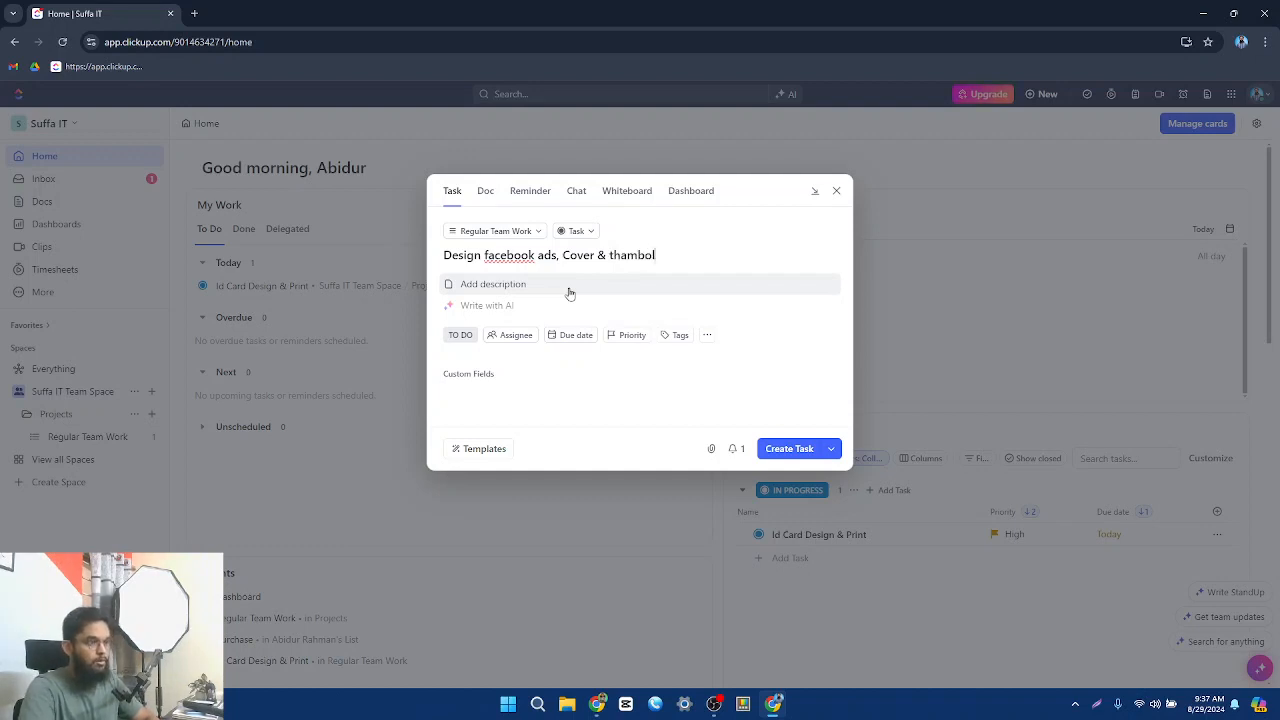
text( for )
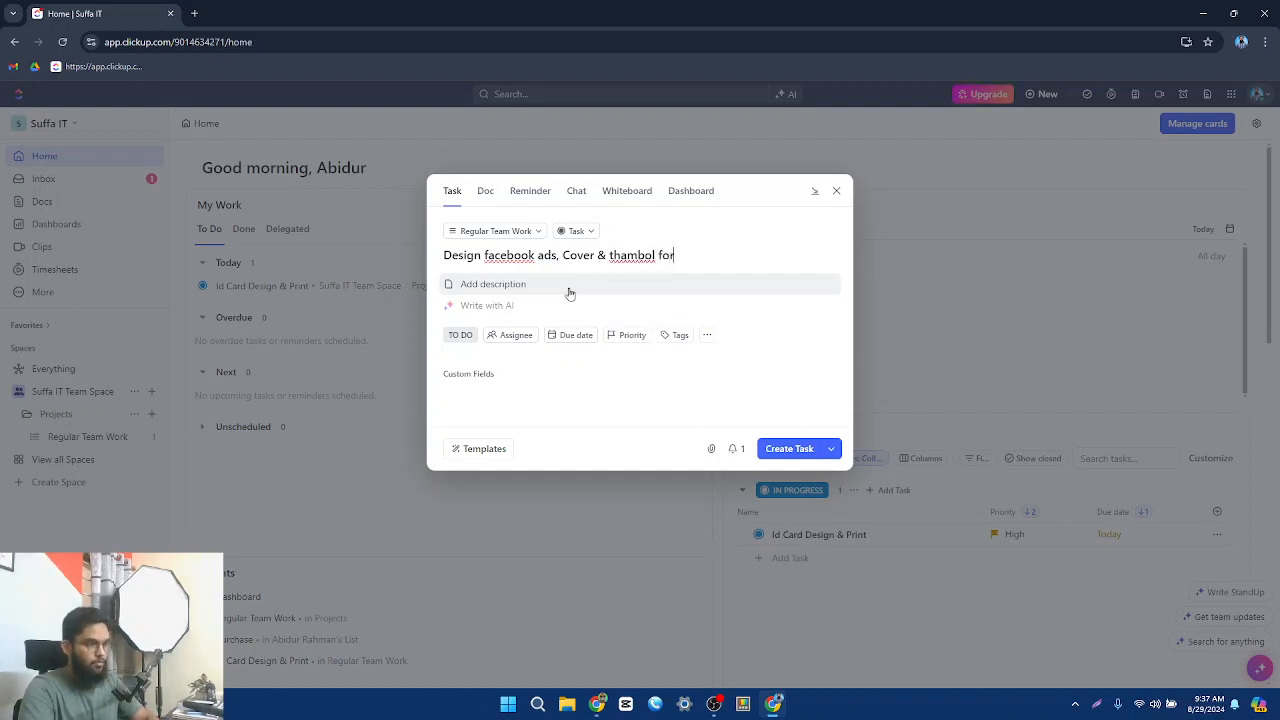
text(X)
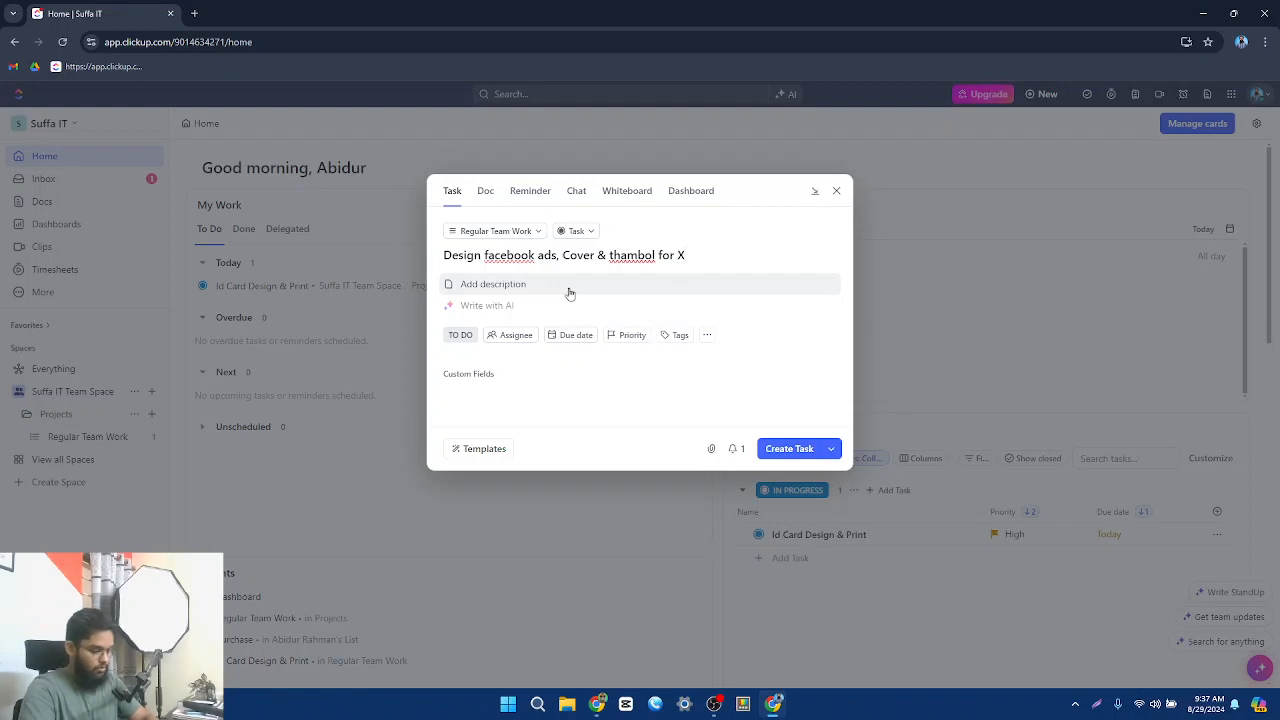
text(YZ)
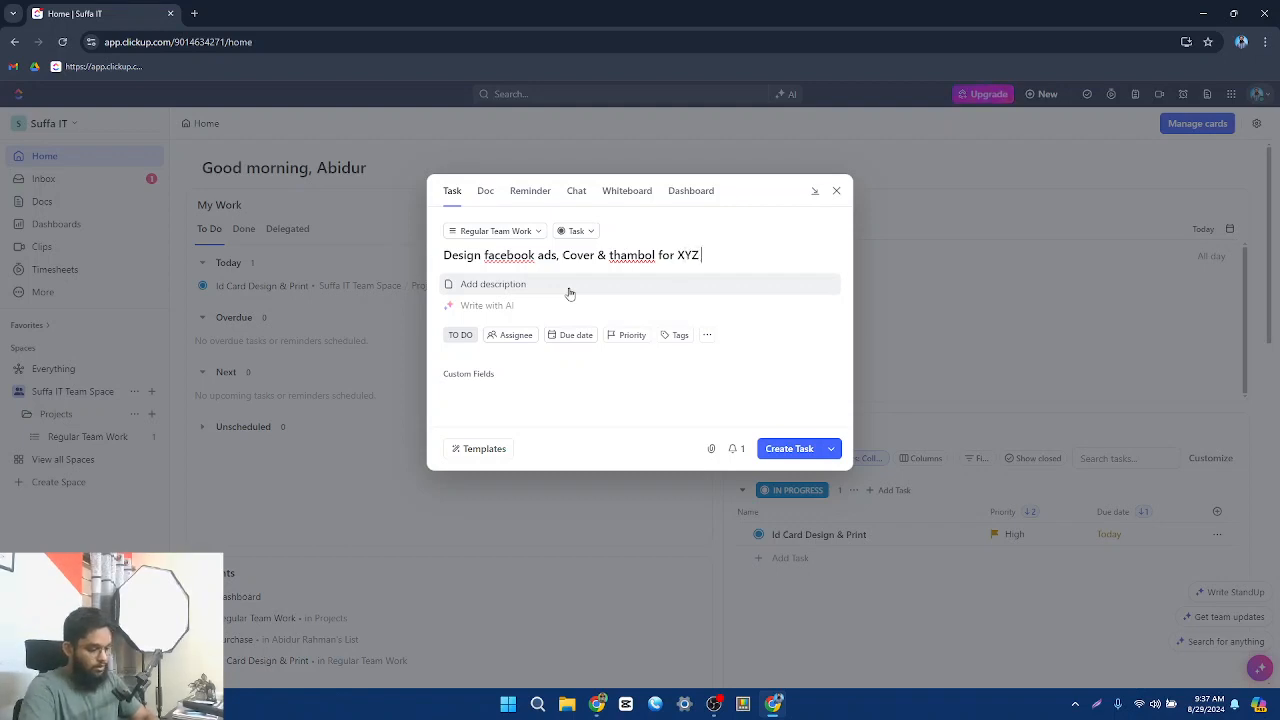
text( Com)
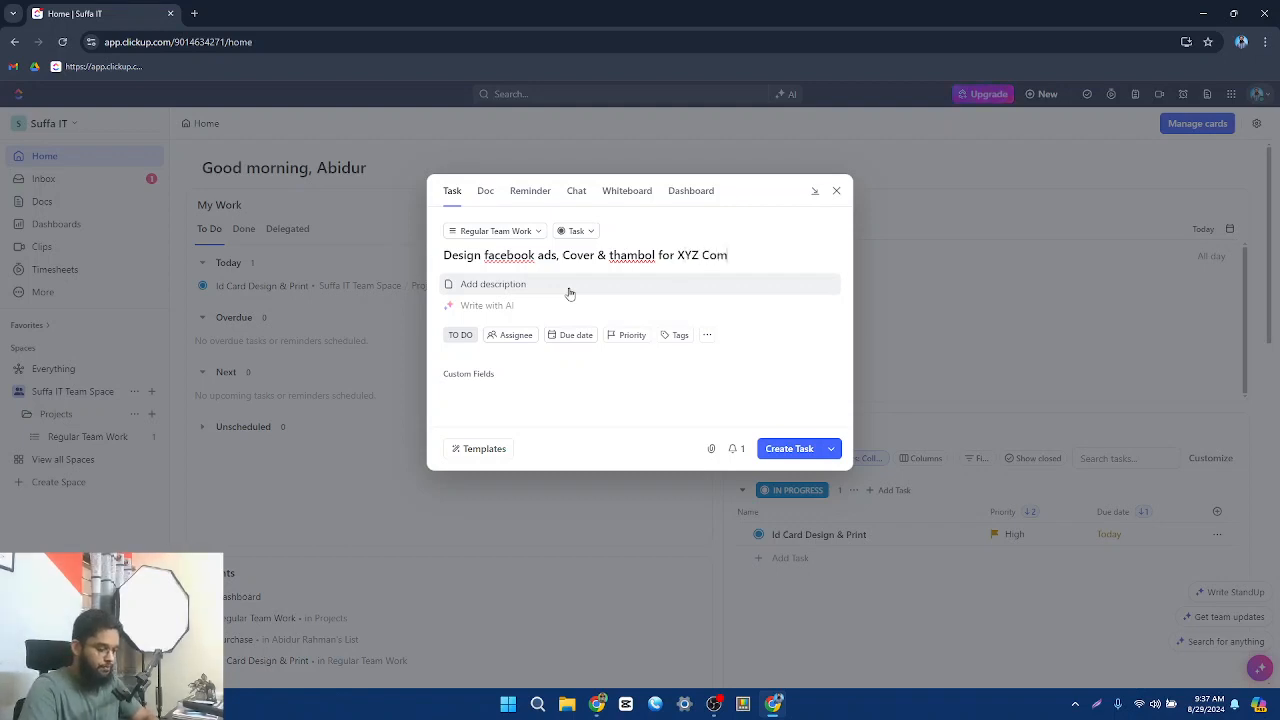
text(p)
text(pany)
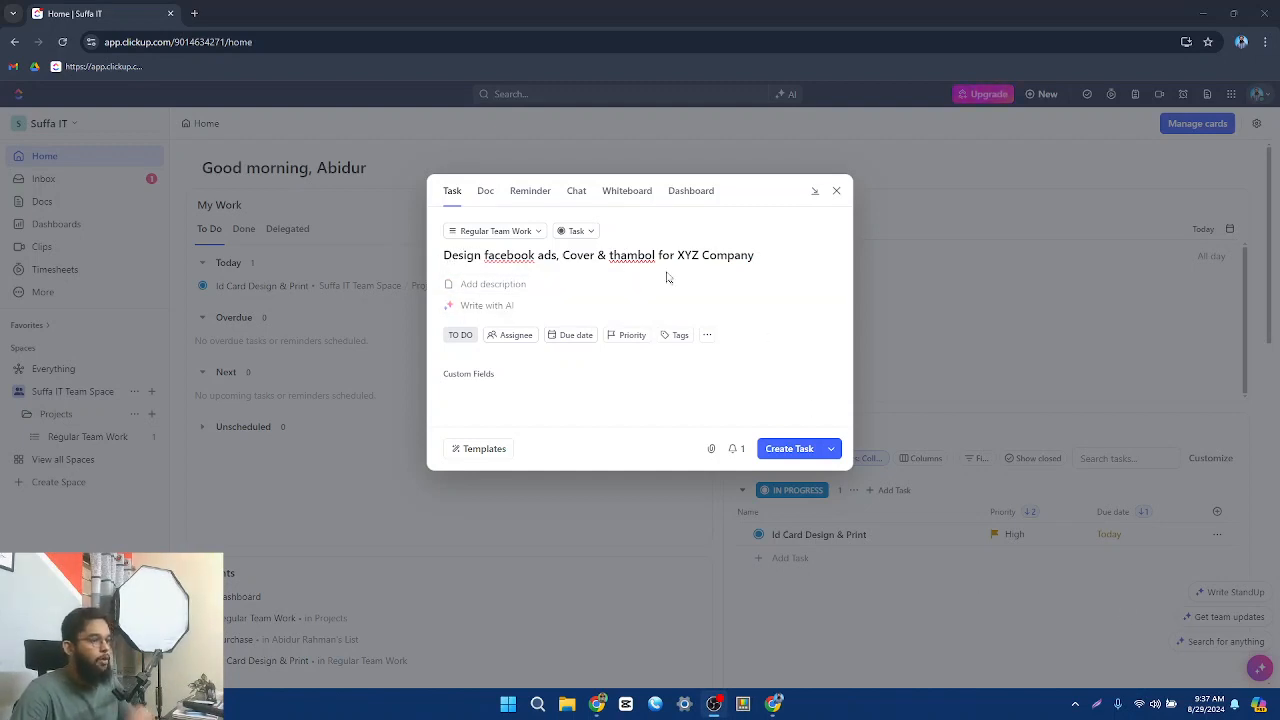
Add the placeholder description "uhufanna" to the task
click(543, 286)
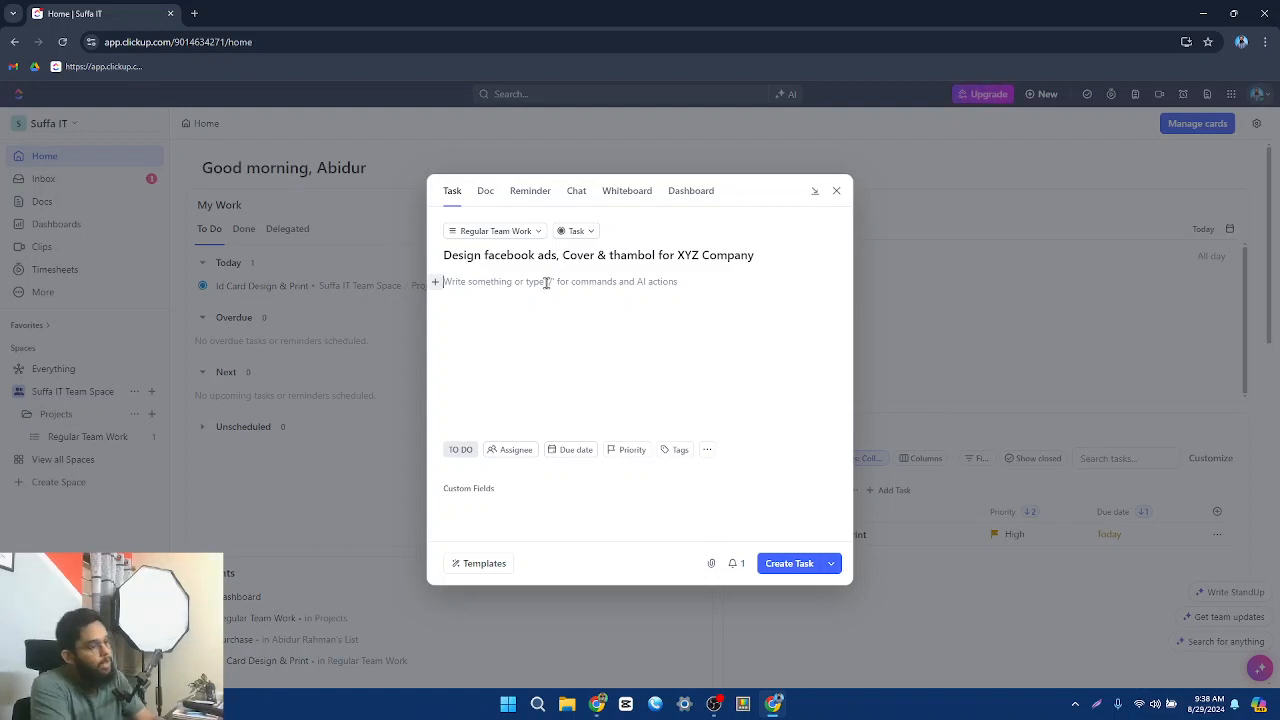
text(uhufa)
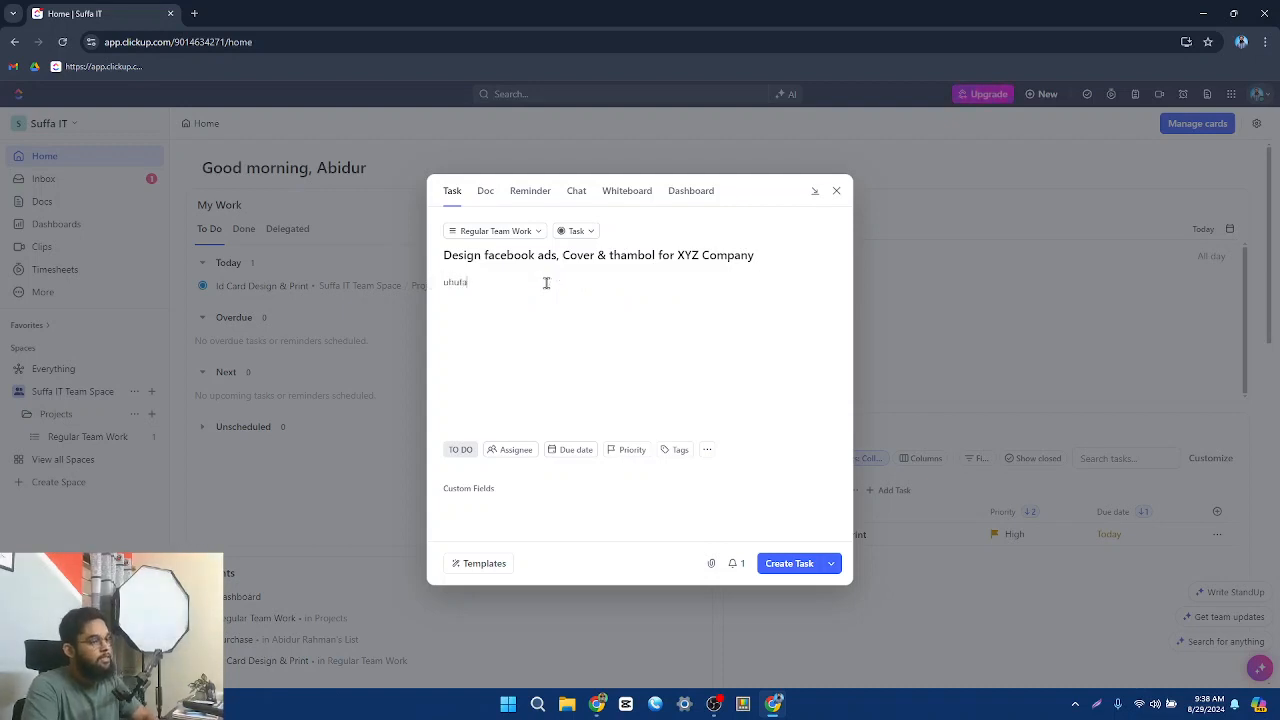
text(nna)
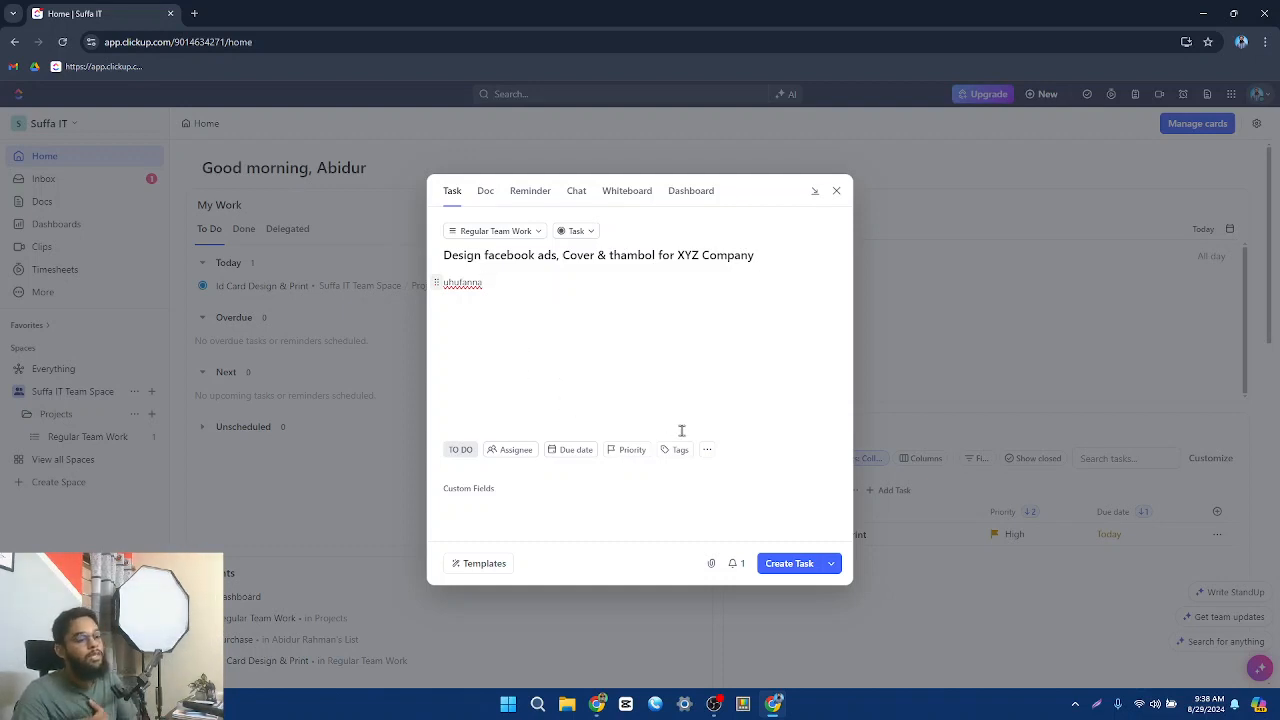
View the task's available statuses, keeping TO DO, and assign the task to the team member listed directly below Me
click(463, 451)
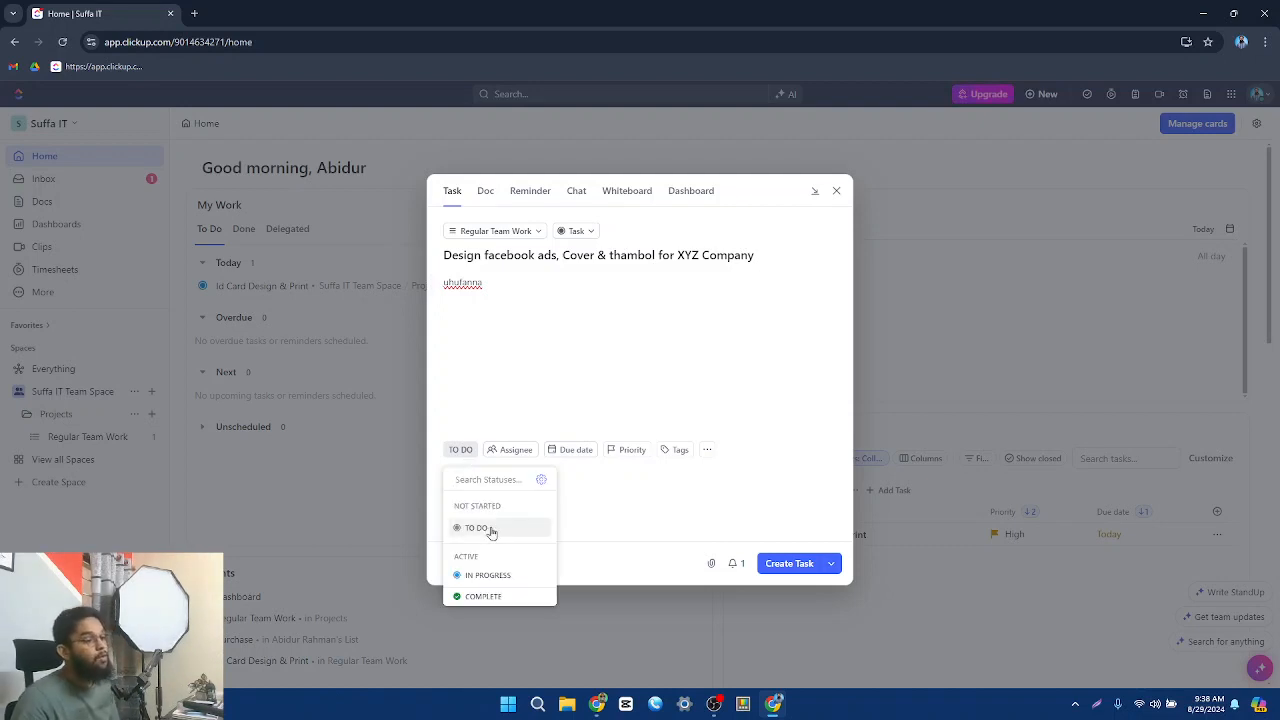
click(494, 412)
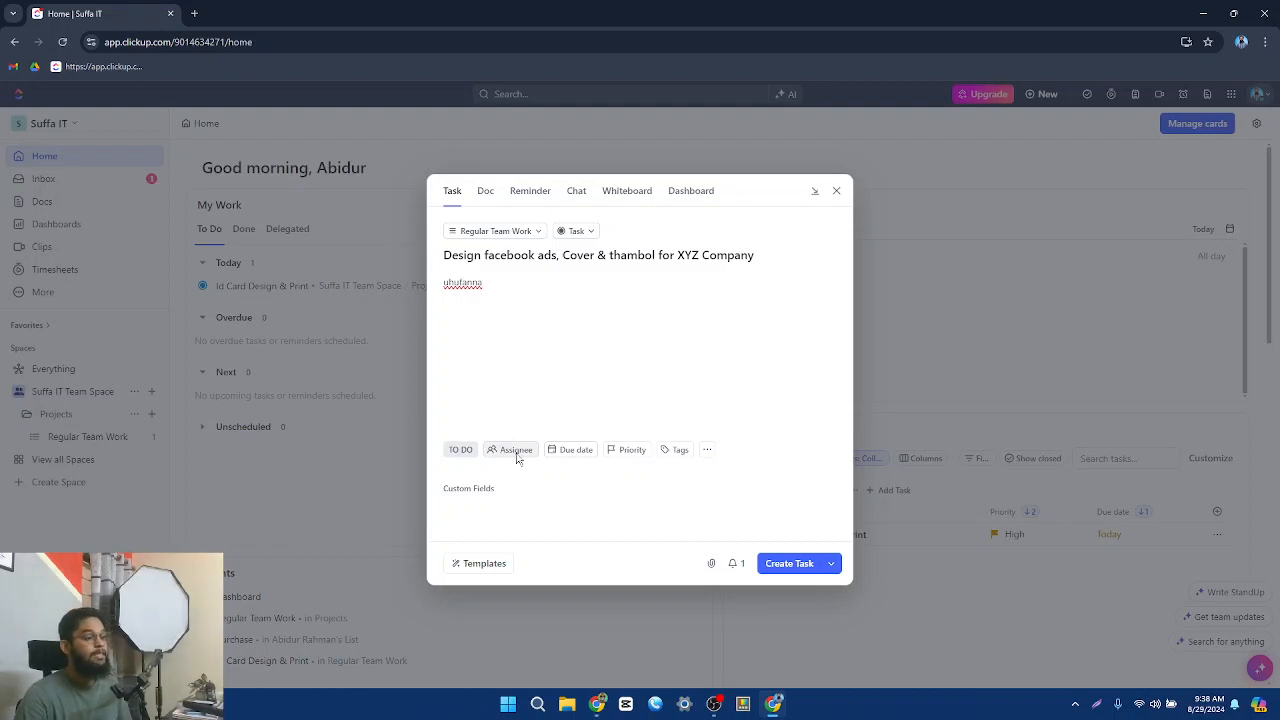
click(516, 454)
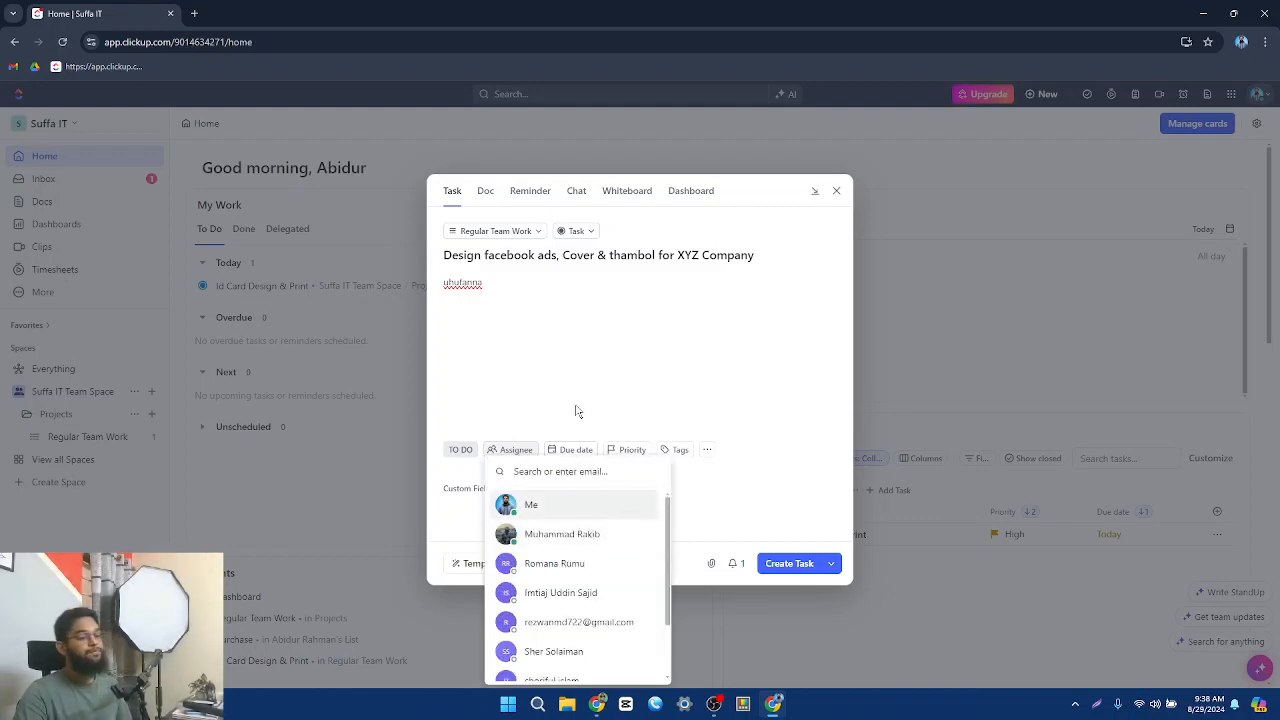
click(579, 543)
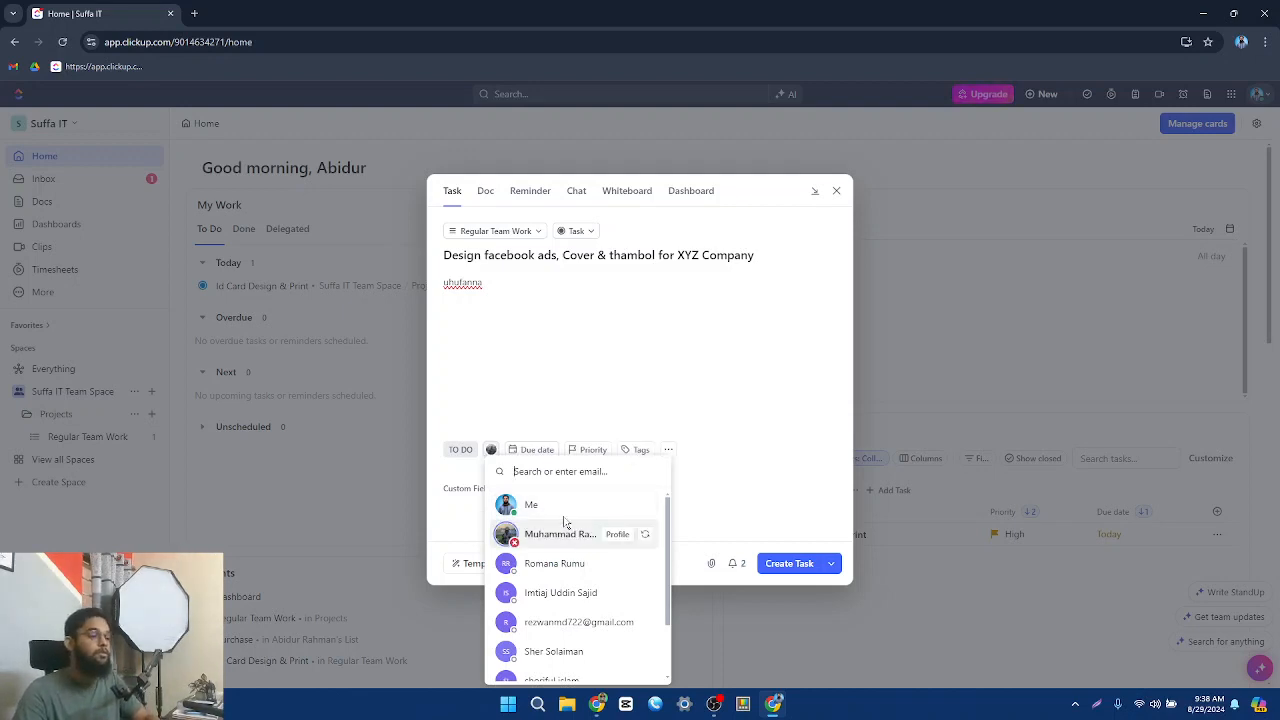
View the profile of the team member listed second below Me, saving the unfinished task as a draft, and close the profile
click(493, 452)
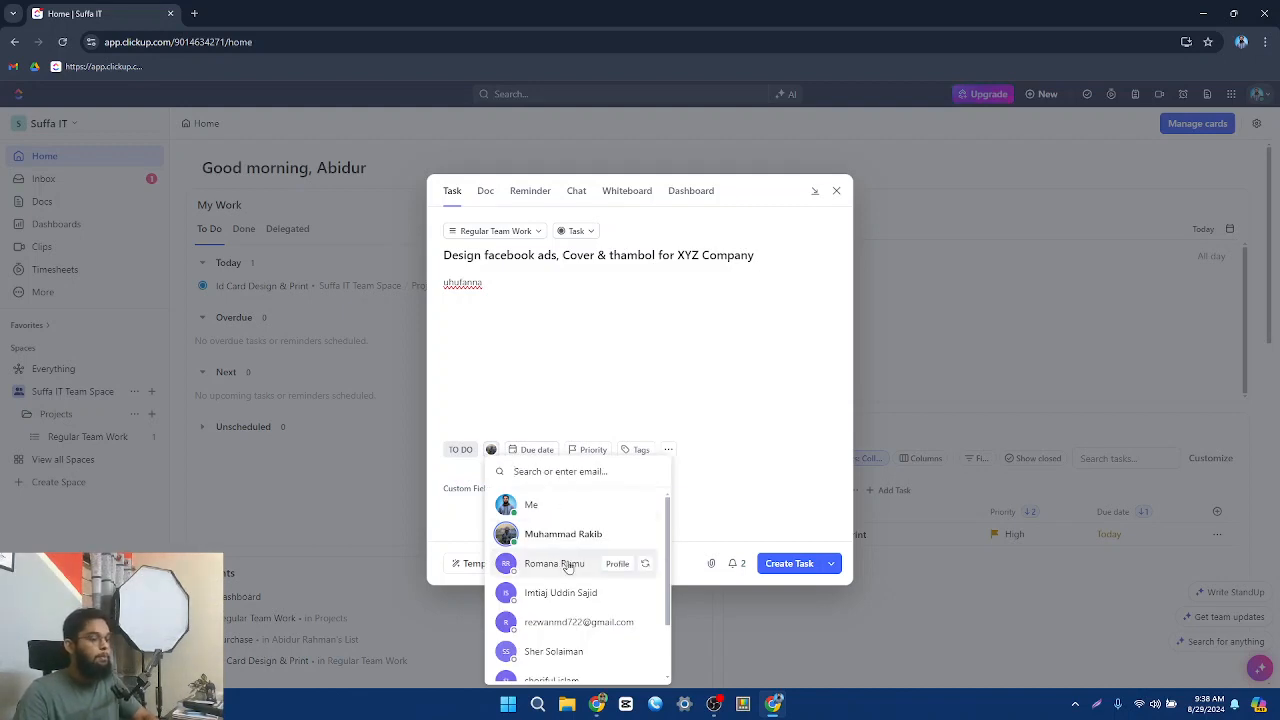
click(618, 566)
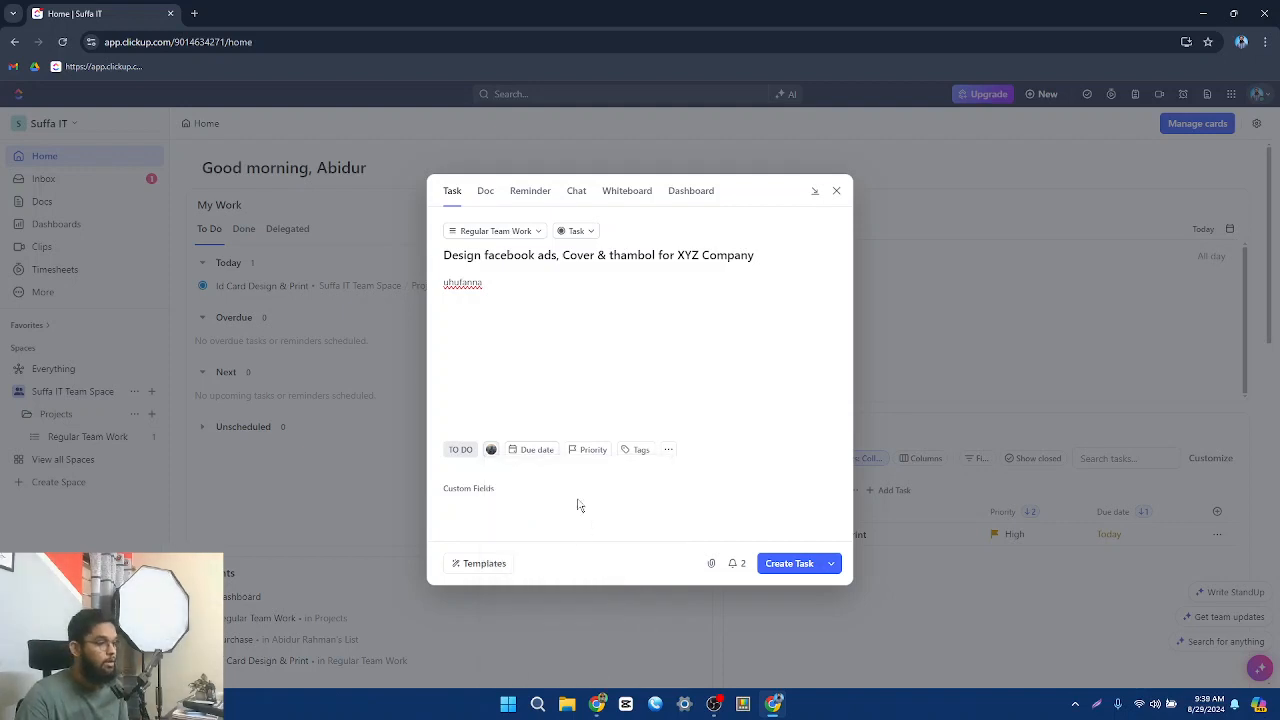
click(900, 118)
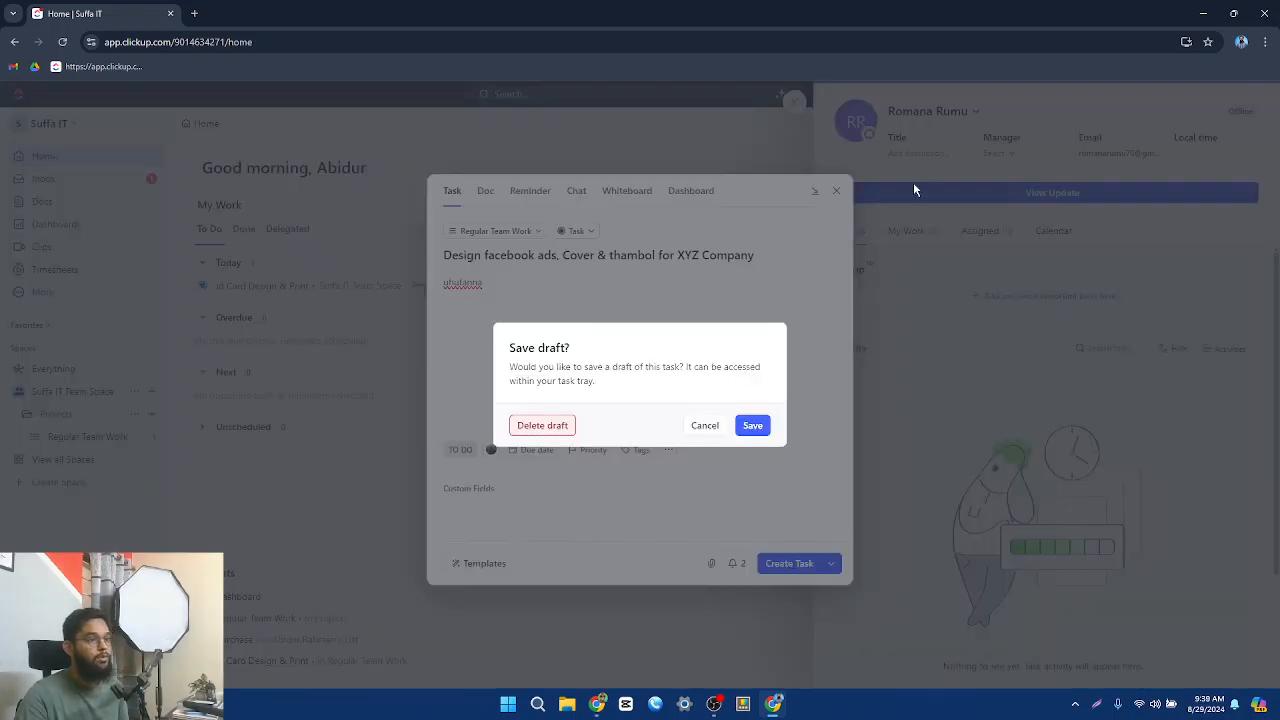
click(745, 430)
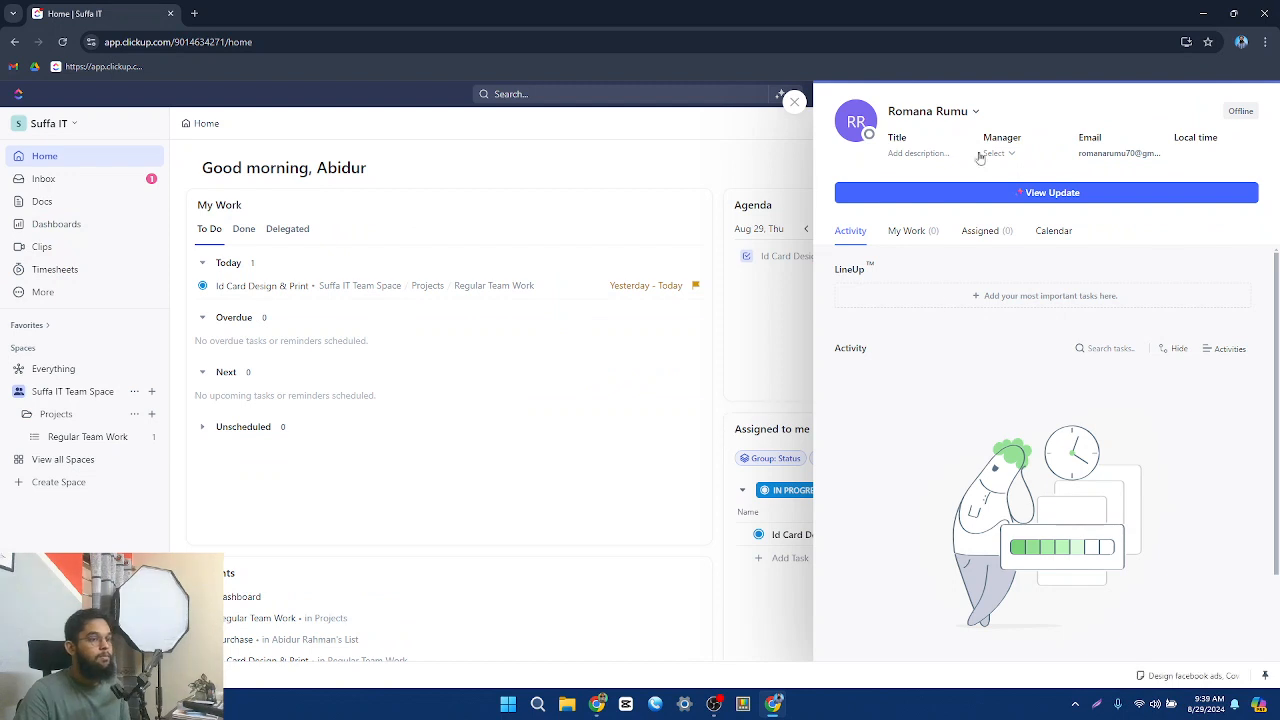
click(794, 101)
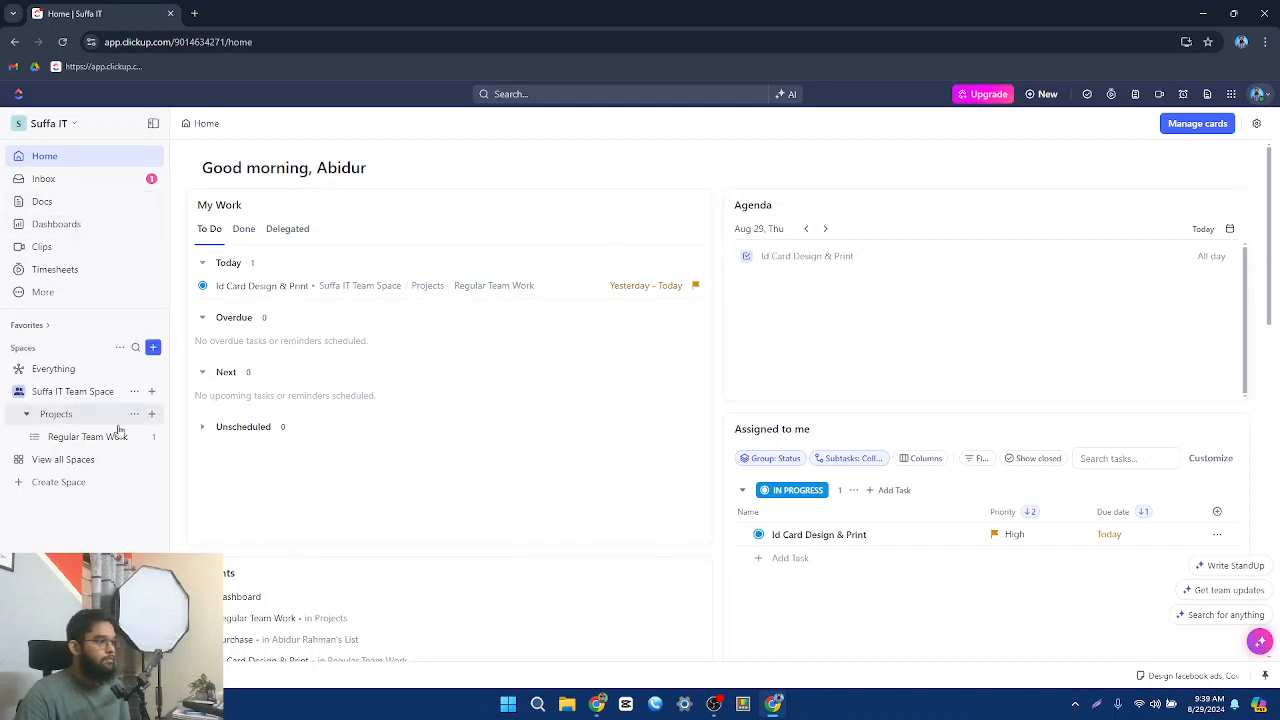
Reopen the saved Facebook ads task draft and also assign it to the team member listed second below Me
click(90, 443)
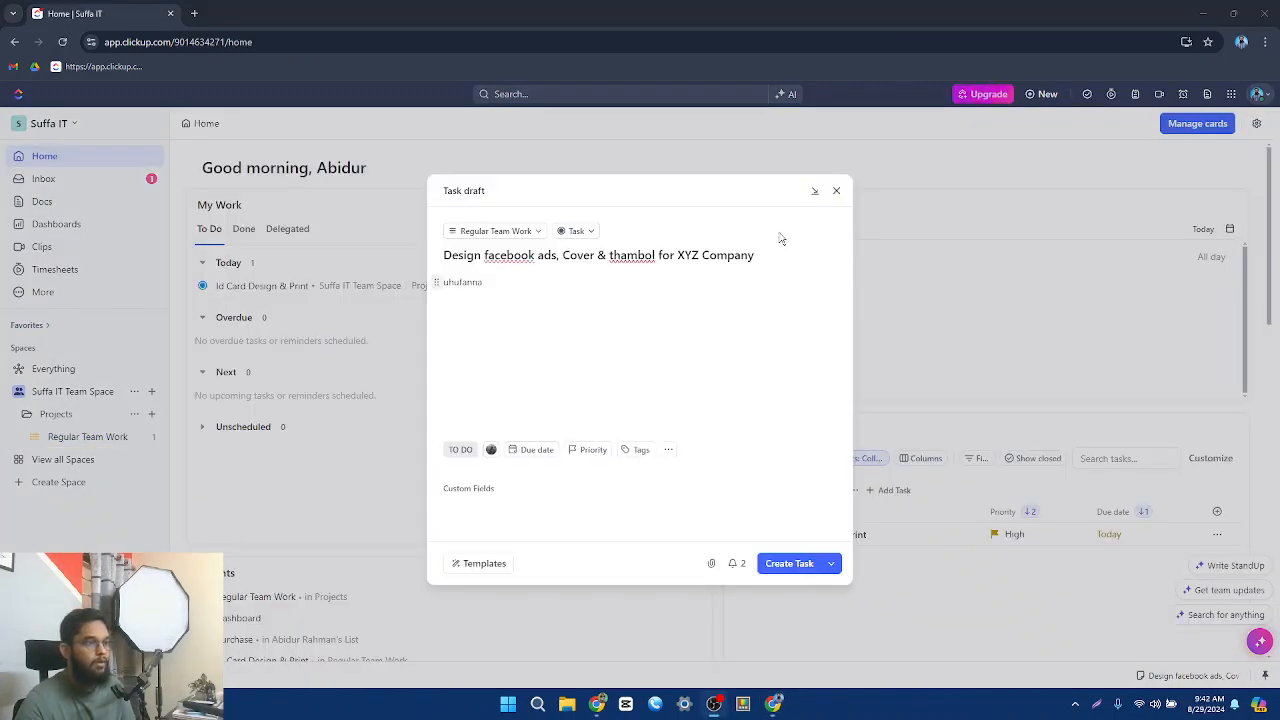
click(815, 189)
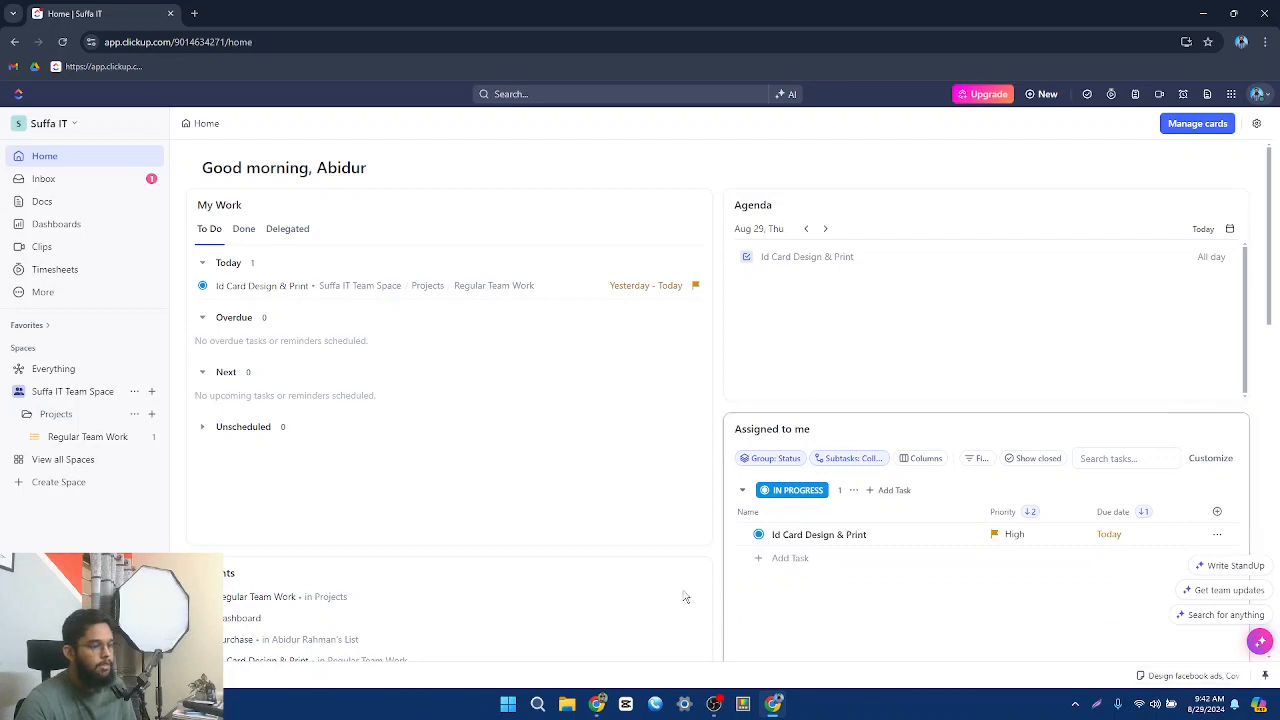
click(1160, 676)
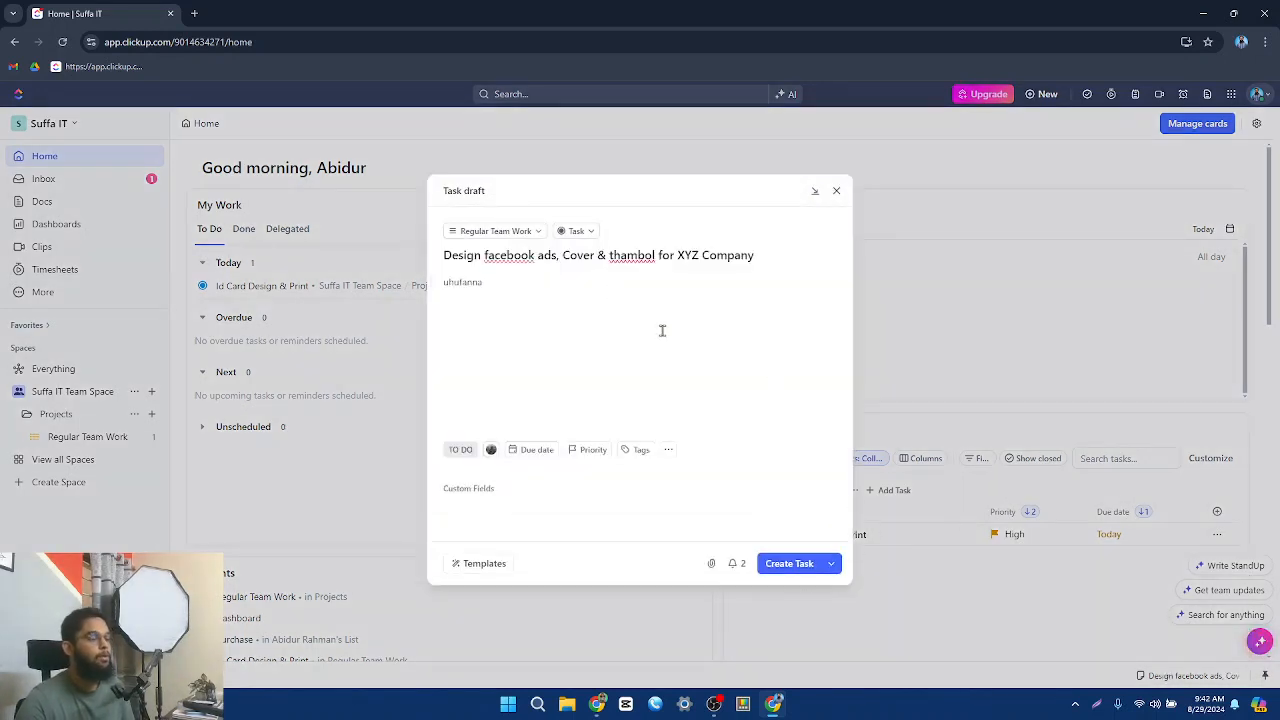
click(491, 449)
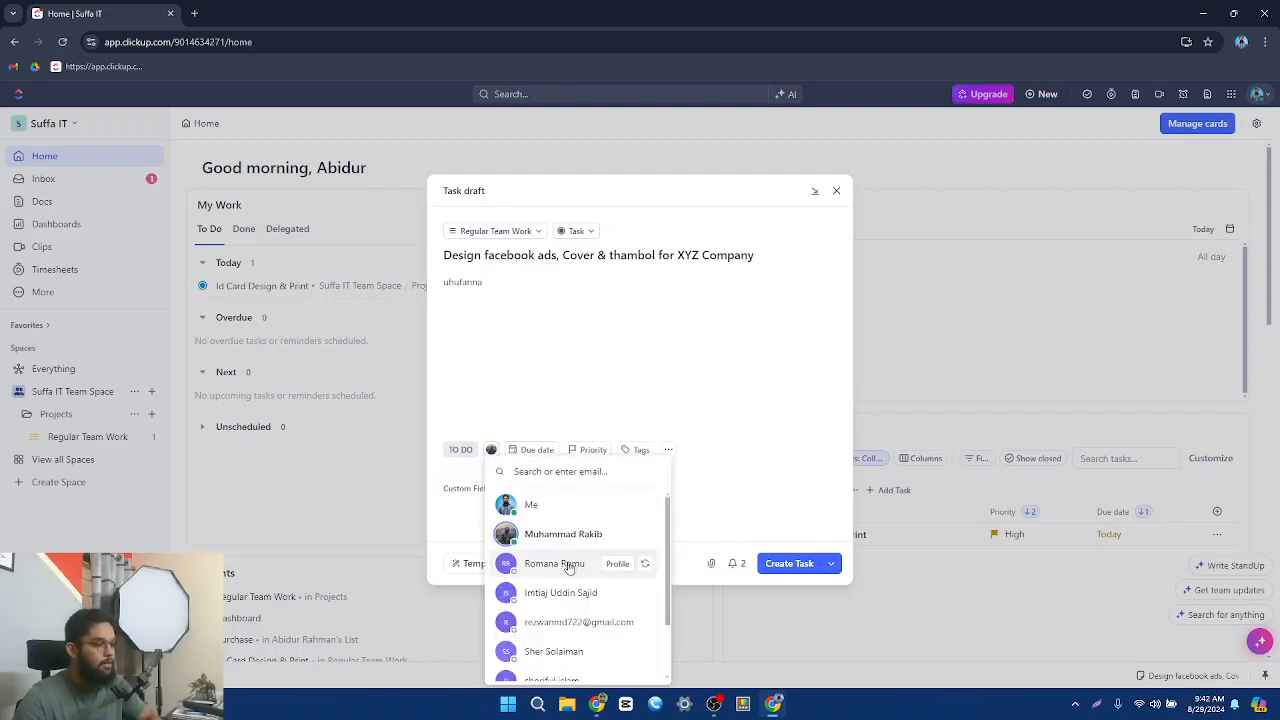
click(568, 564)
click(698, 407)
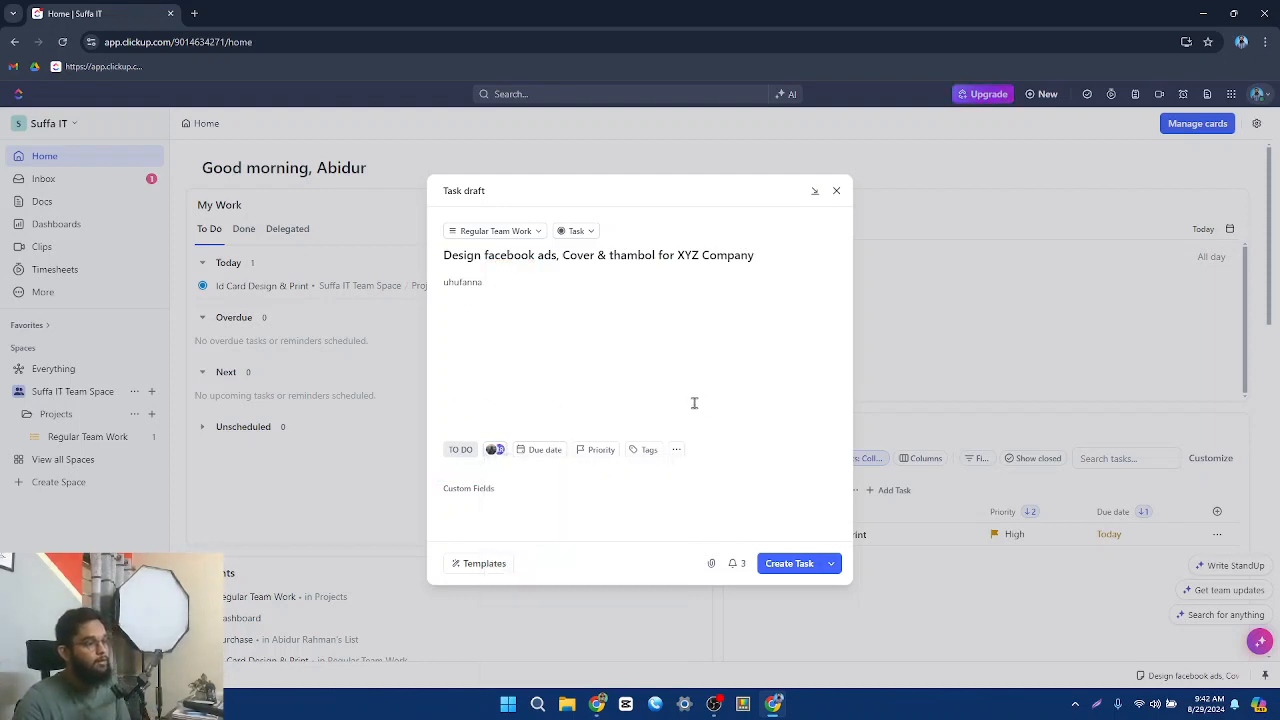
Set the task's due date to September 3, 2024 and its start date to September 1, 2024
click(539, 455)
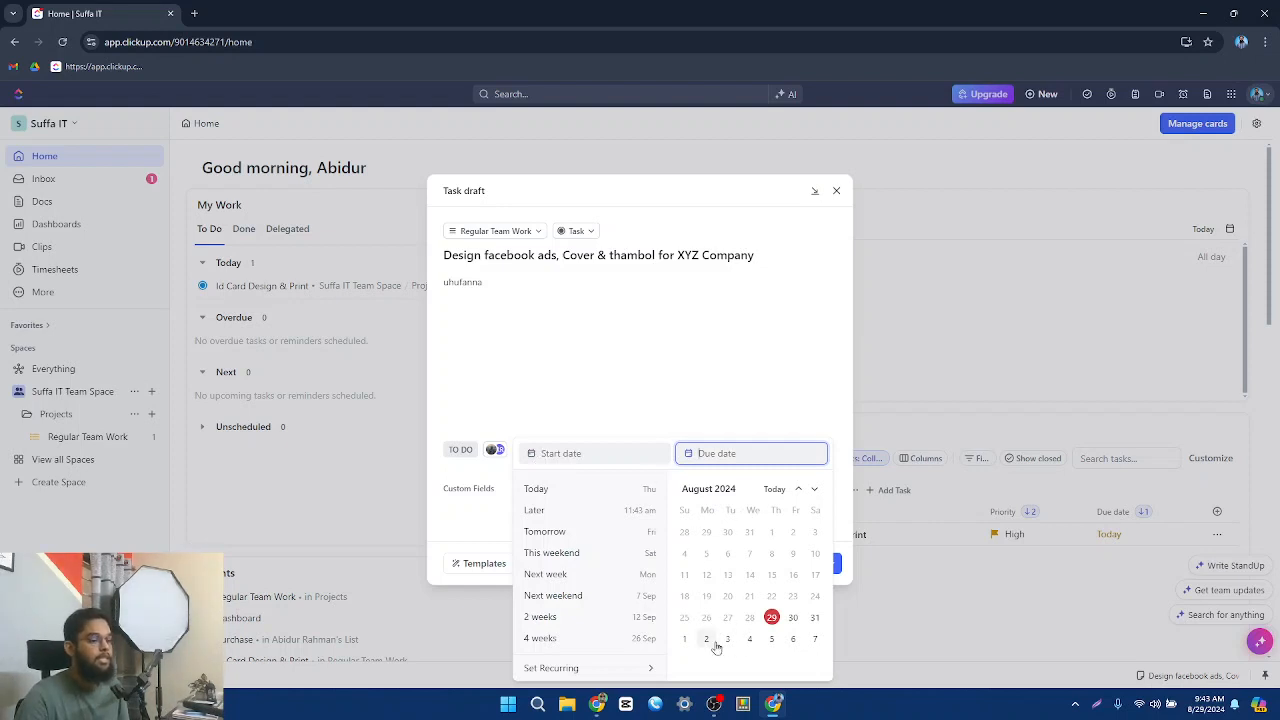
click(734, 644)
click(614, 453)
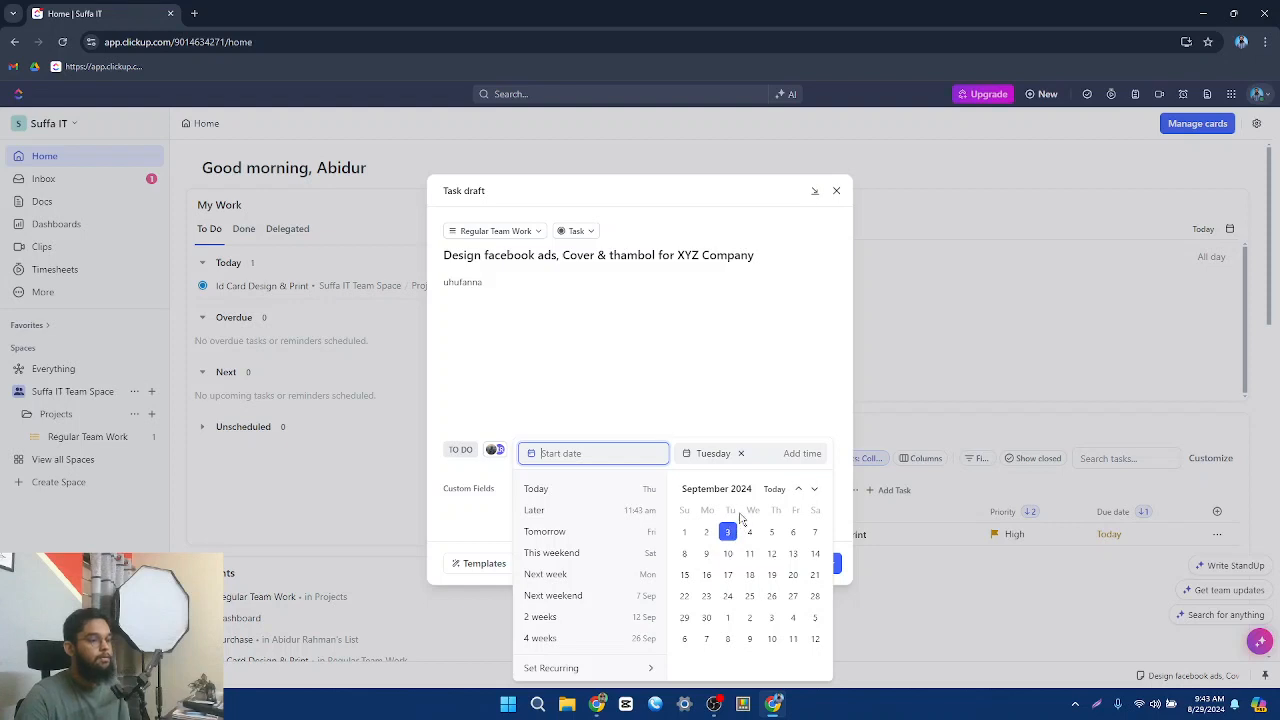
click(685, 532)
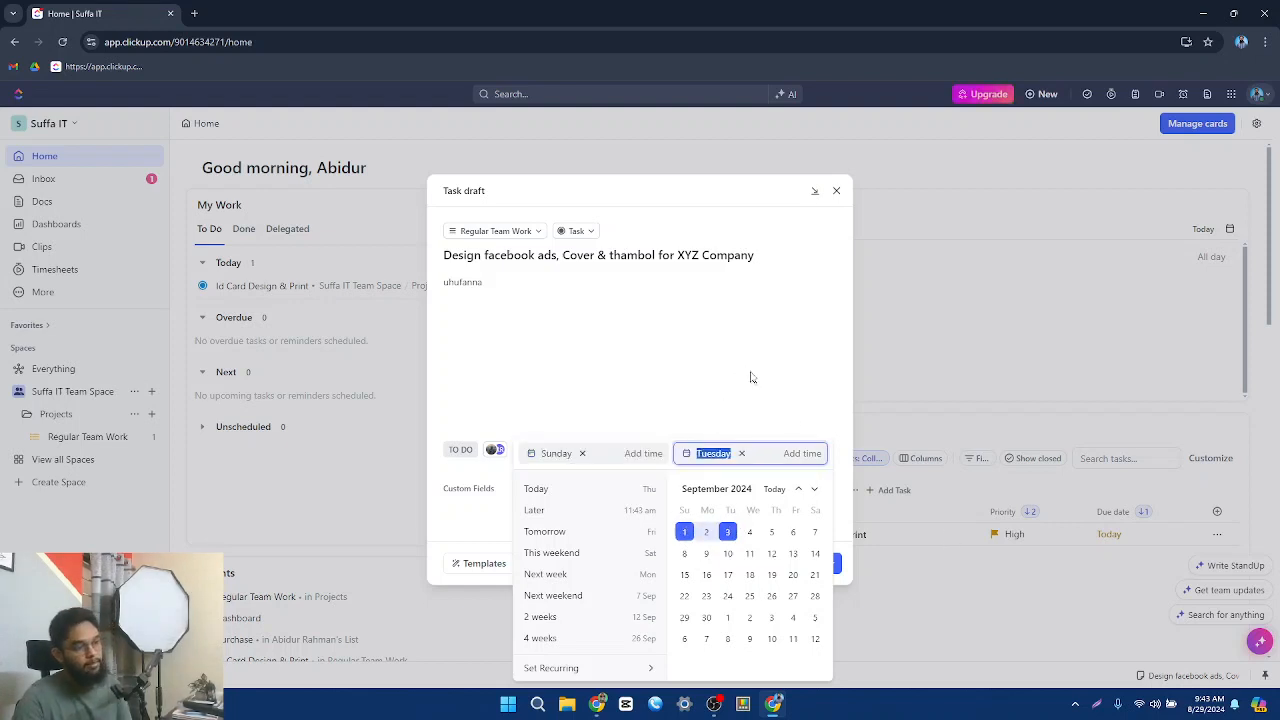
click(837, 409)
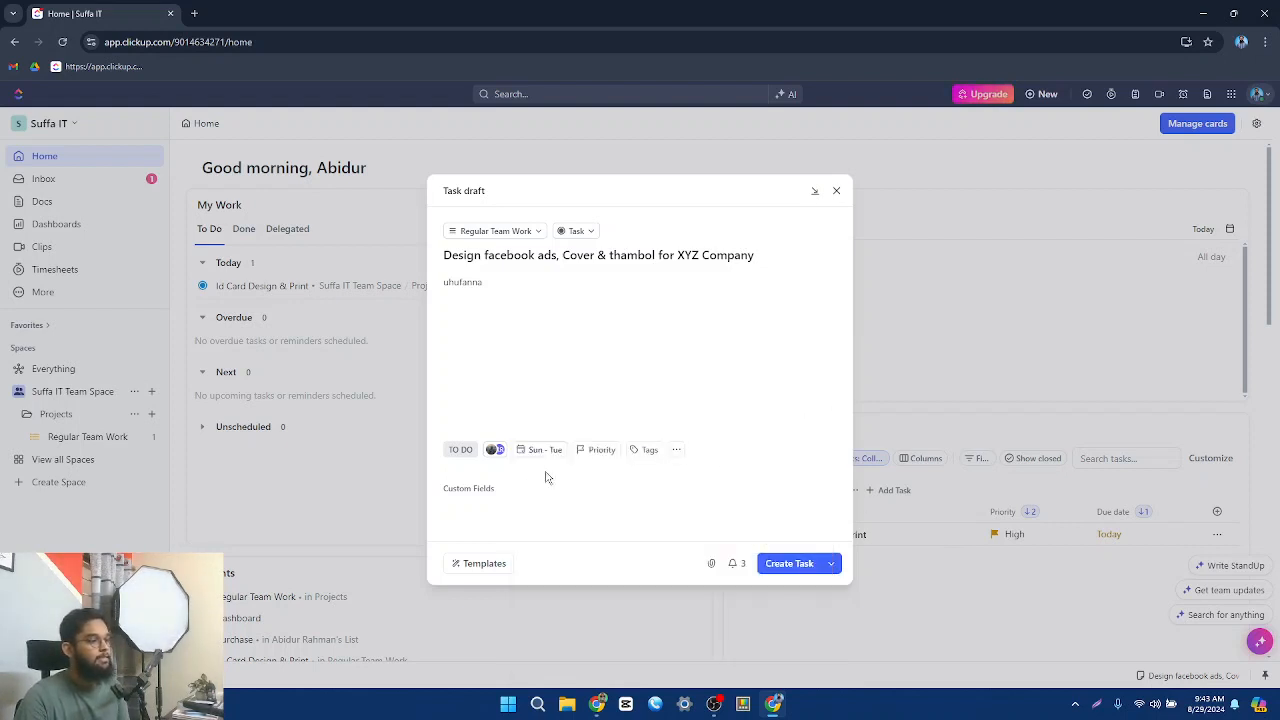
Set the task's priority to High and create a new tag "Design" on it
click(602, 449)
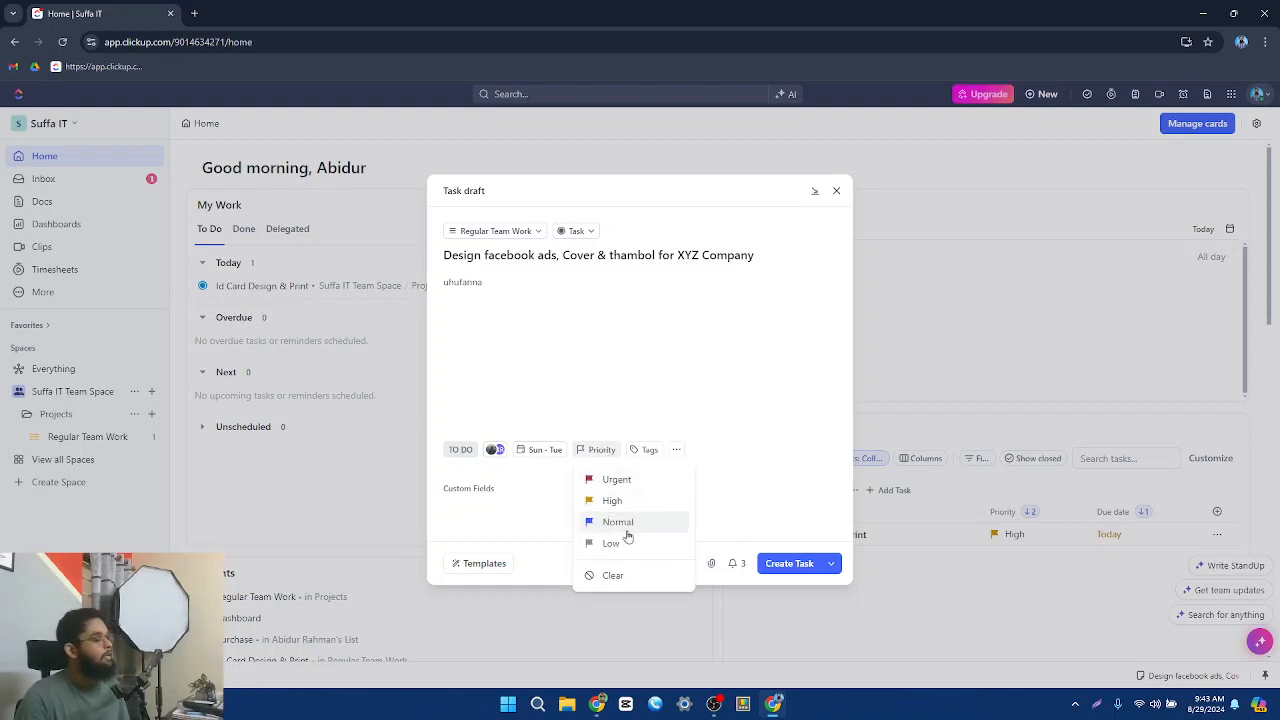
click(640, 502)
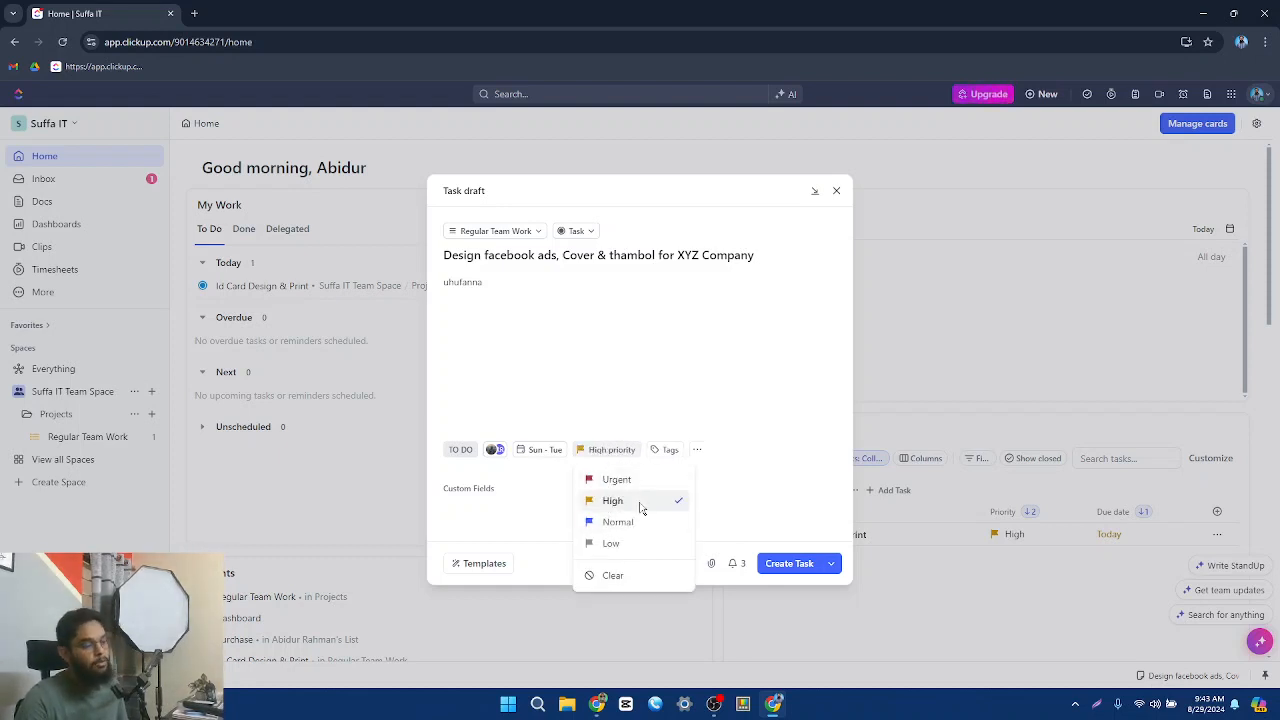
click(662, 450)
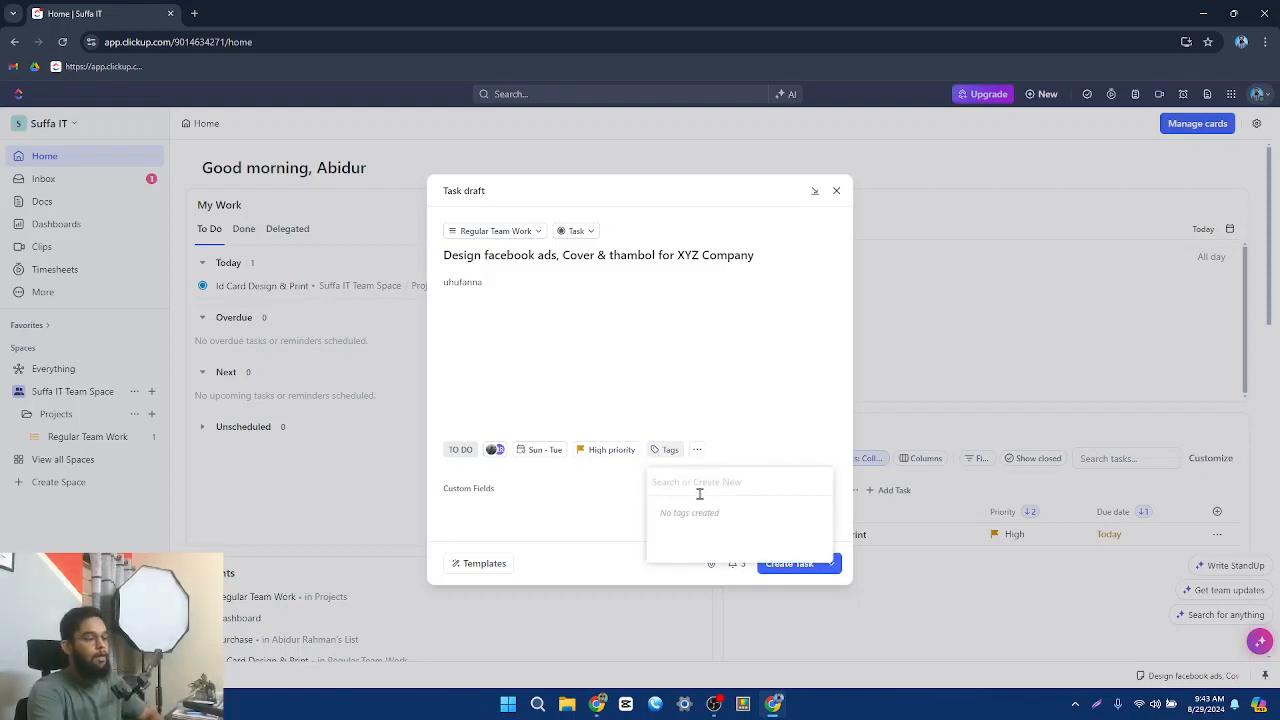
text(V)
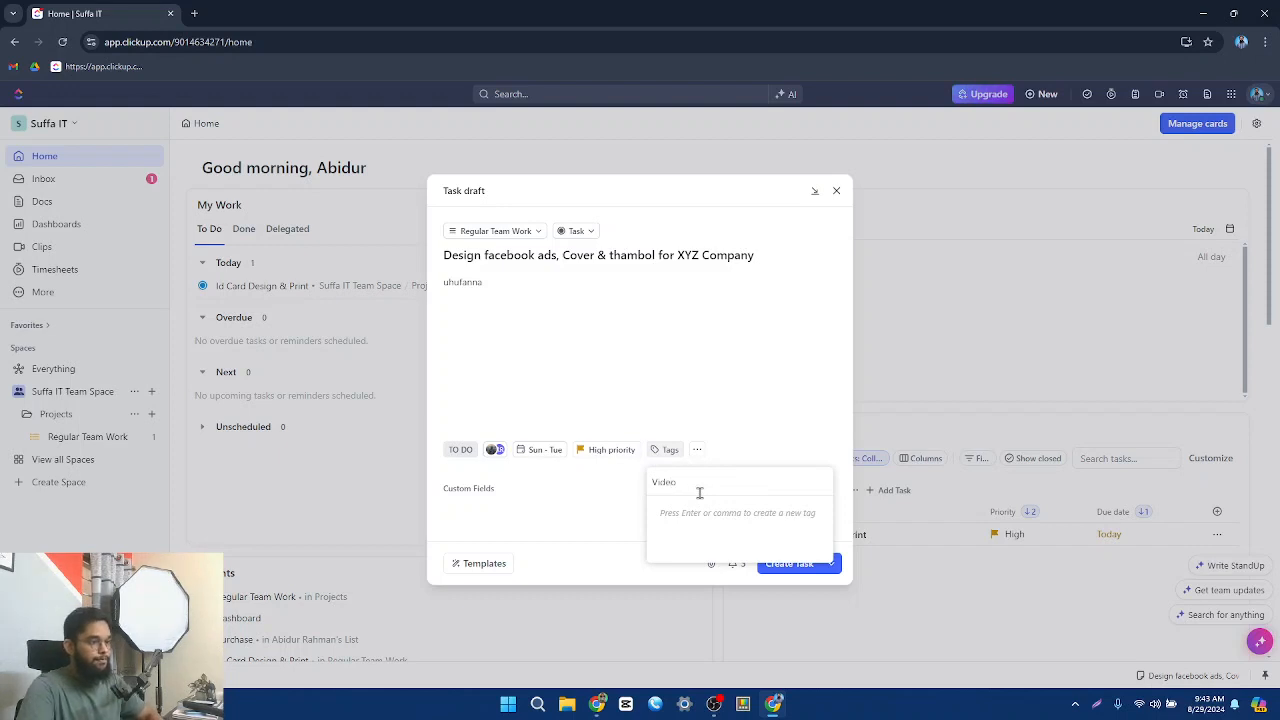
text(id)
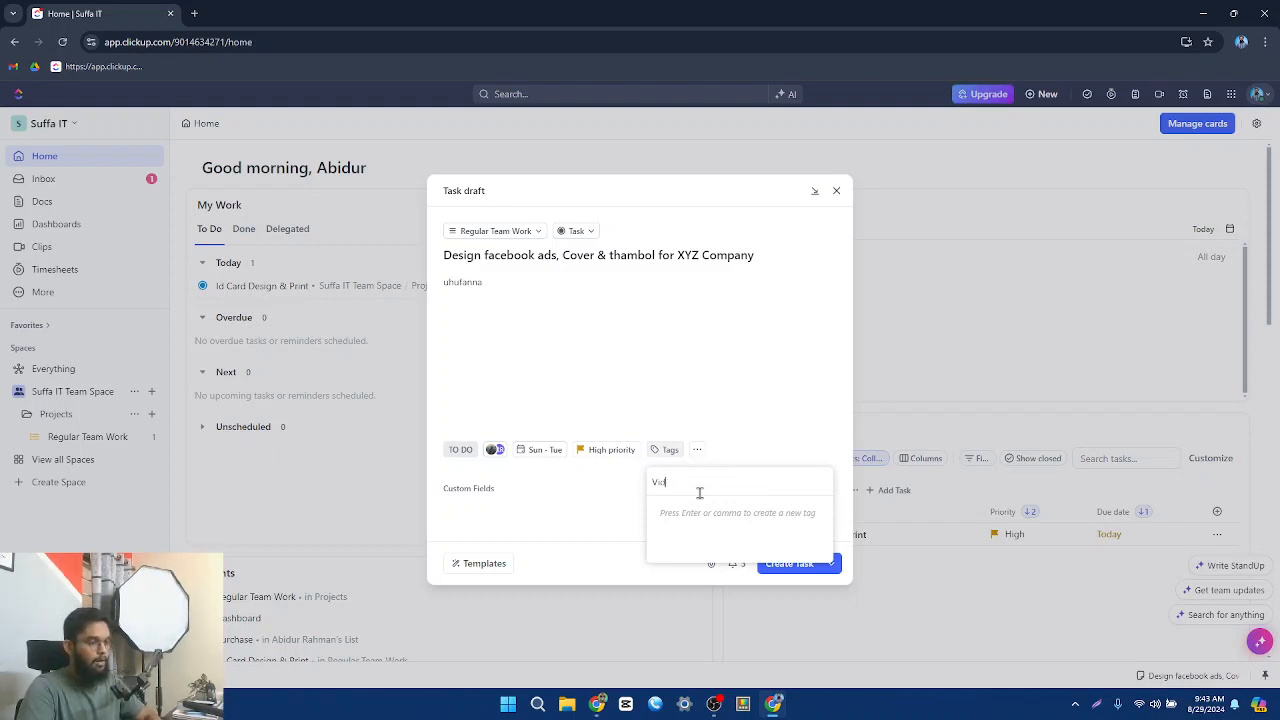
key(BackSpace)
key(BackSpace)
key(BackSpace)
text(Design)
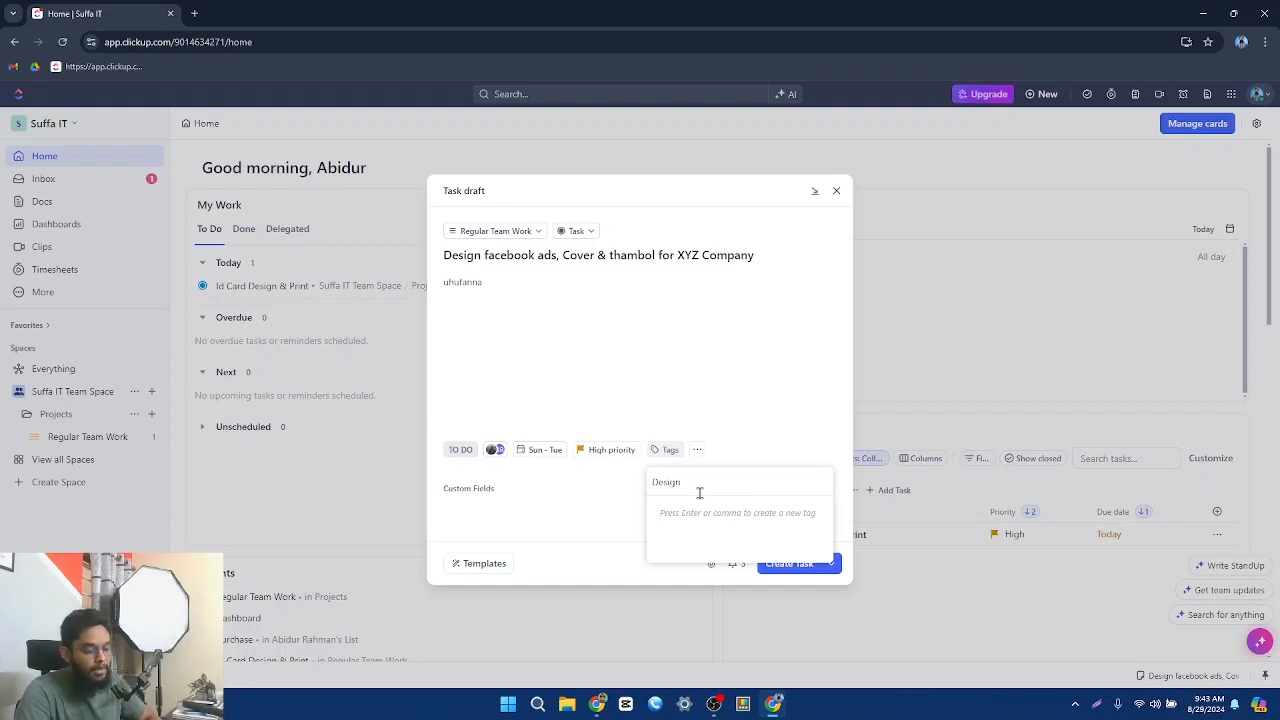
key(Return)
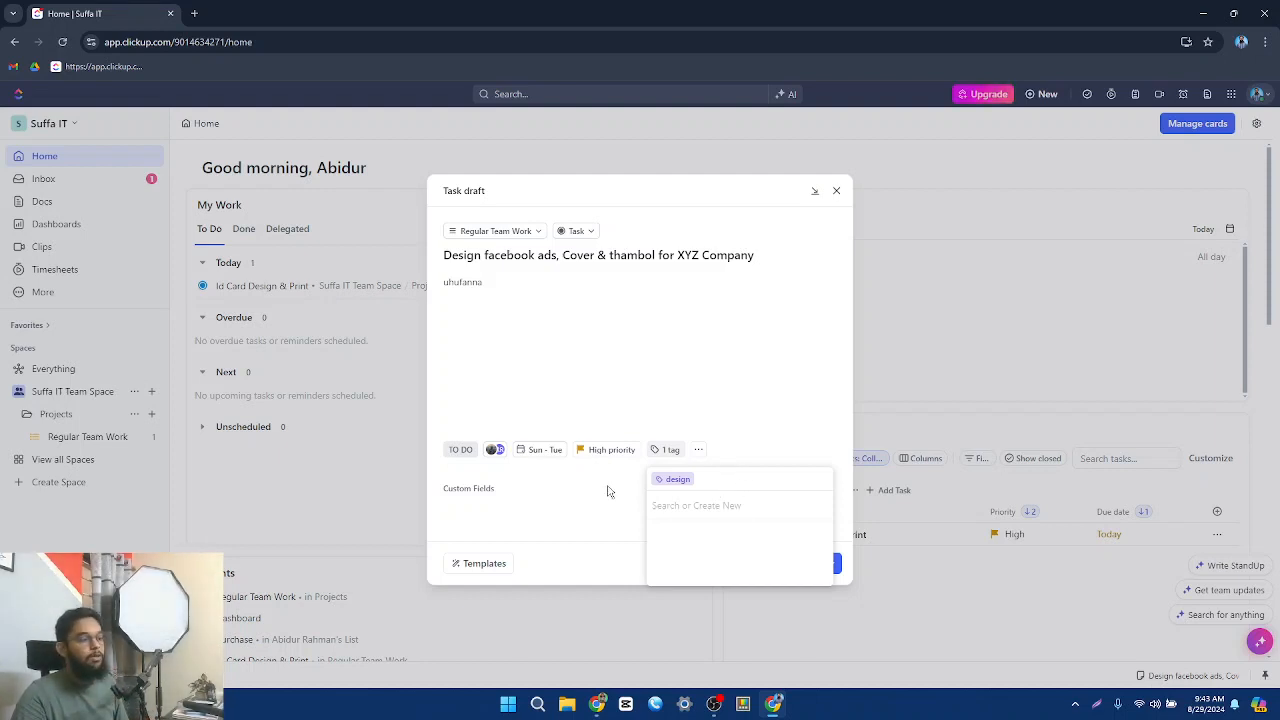
click(497, 495)
Add a time estimate of 2 hours to the task
click(700, 451)
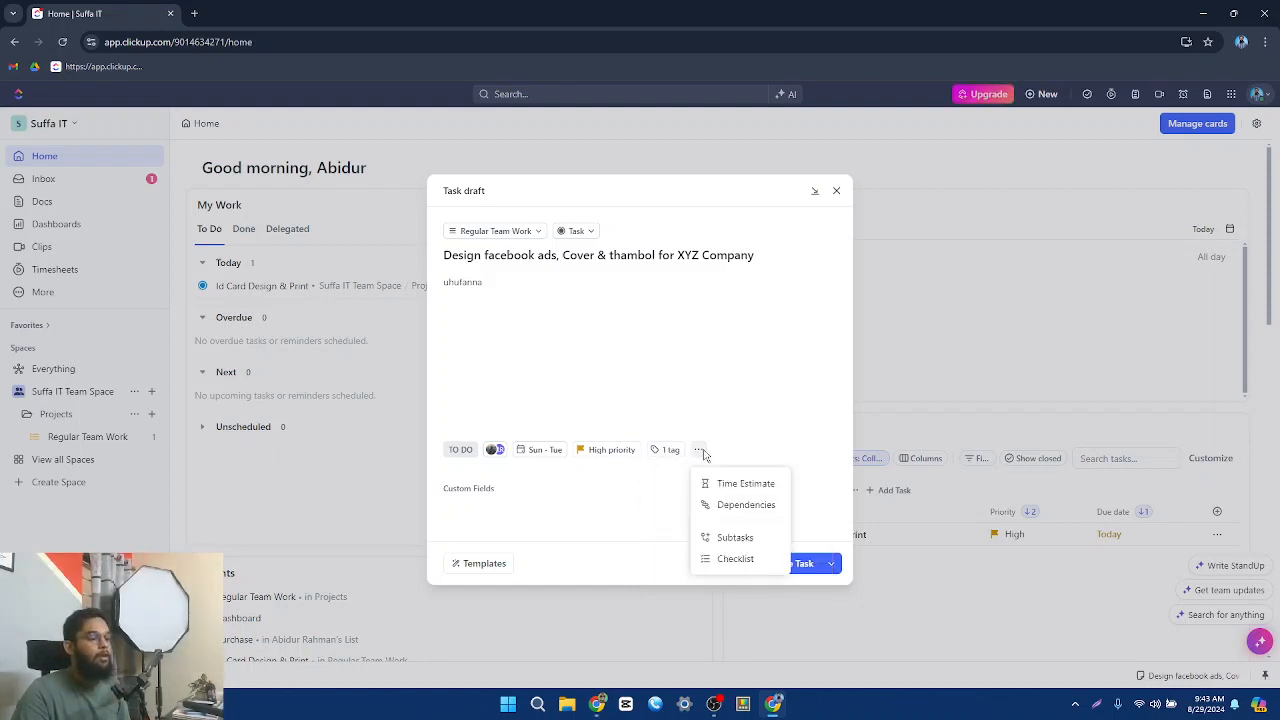
click(745, 484)
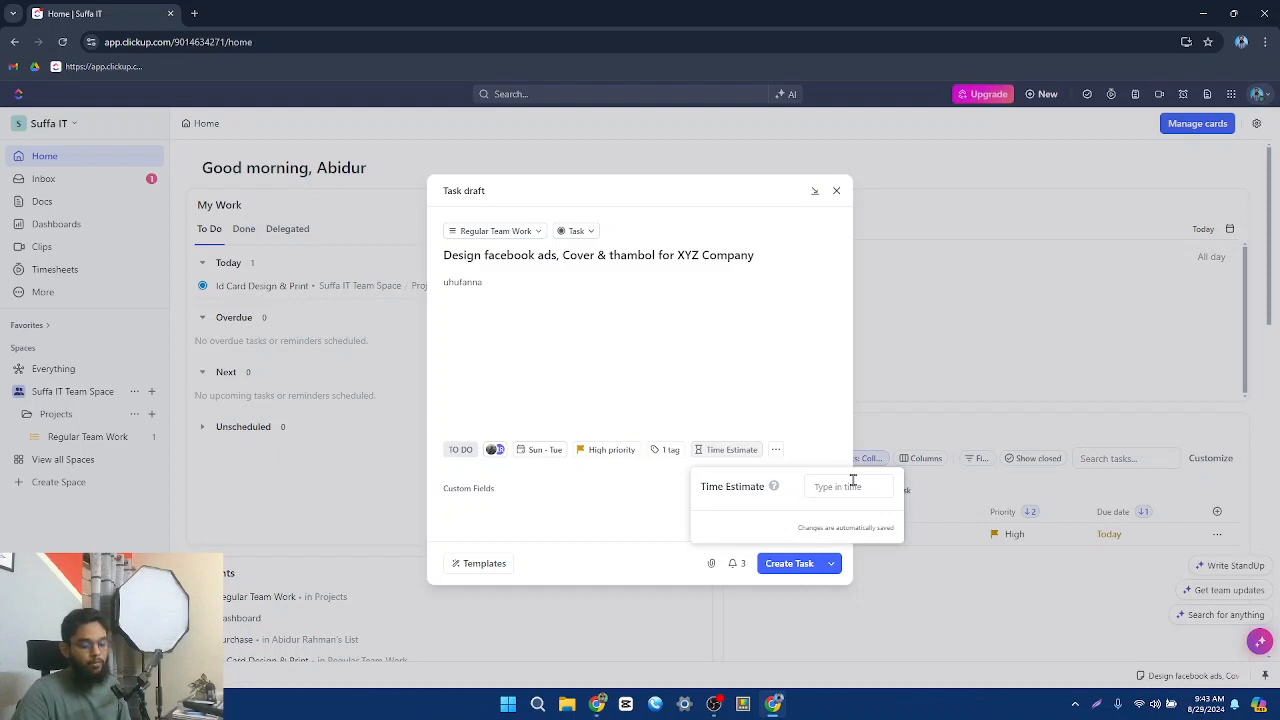
text(2)
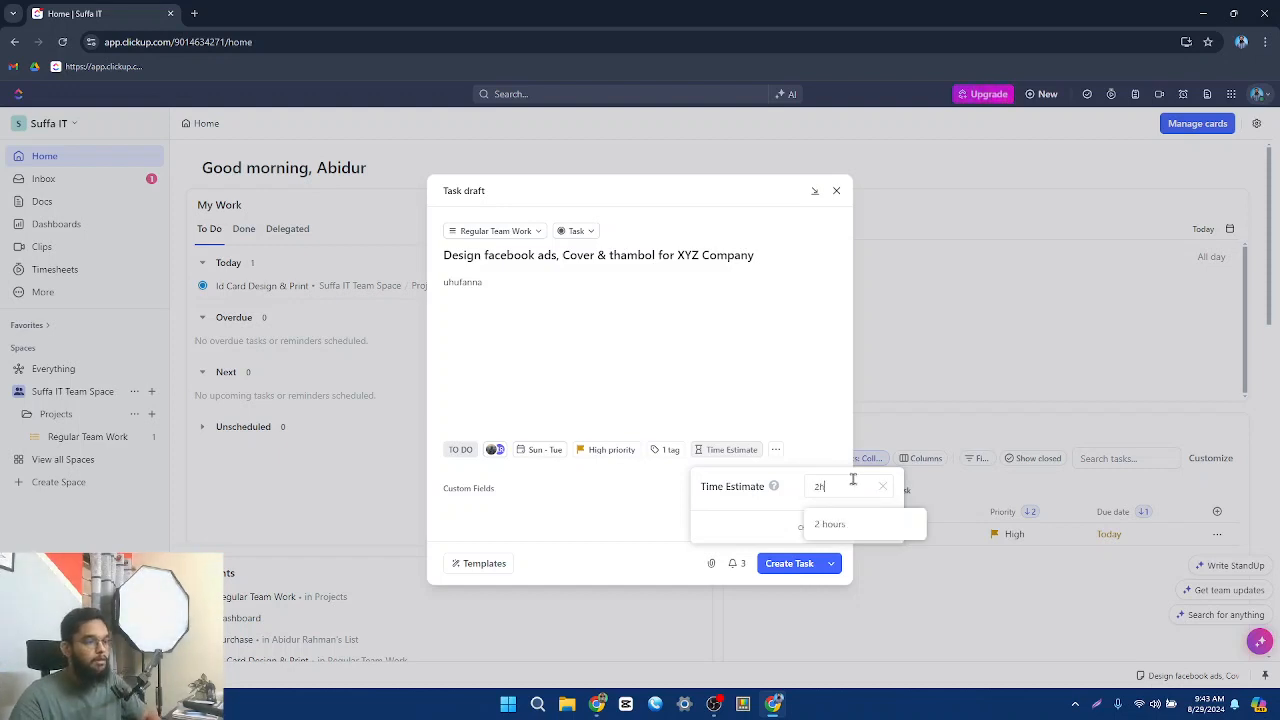
text(h)
click(840, 525)
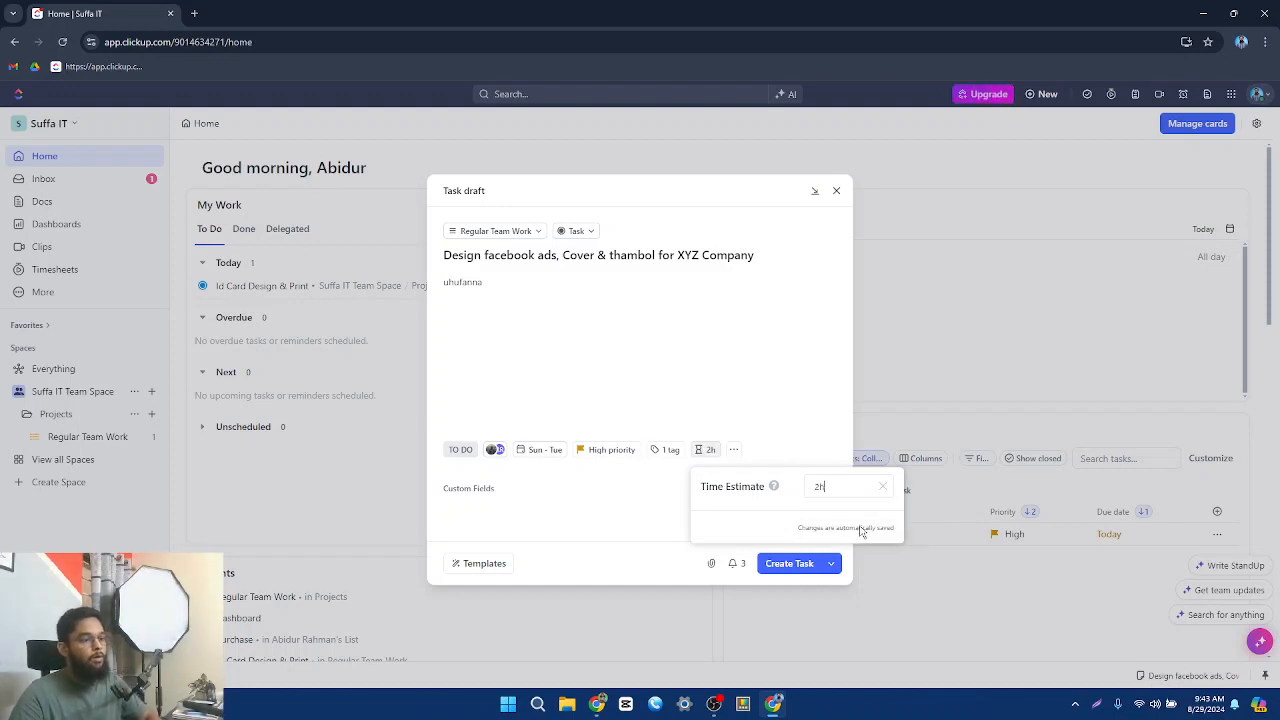
Examine the task's dependency options for waiting on, blocking and linked tasks, and close them without adding any
click(733, 450)
click(733, 450)
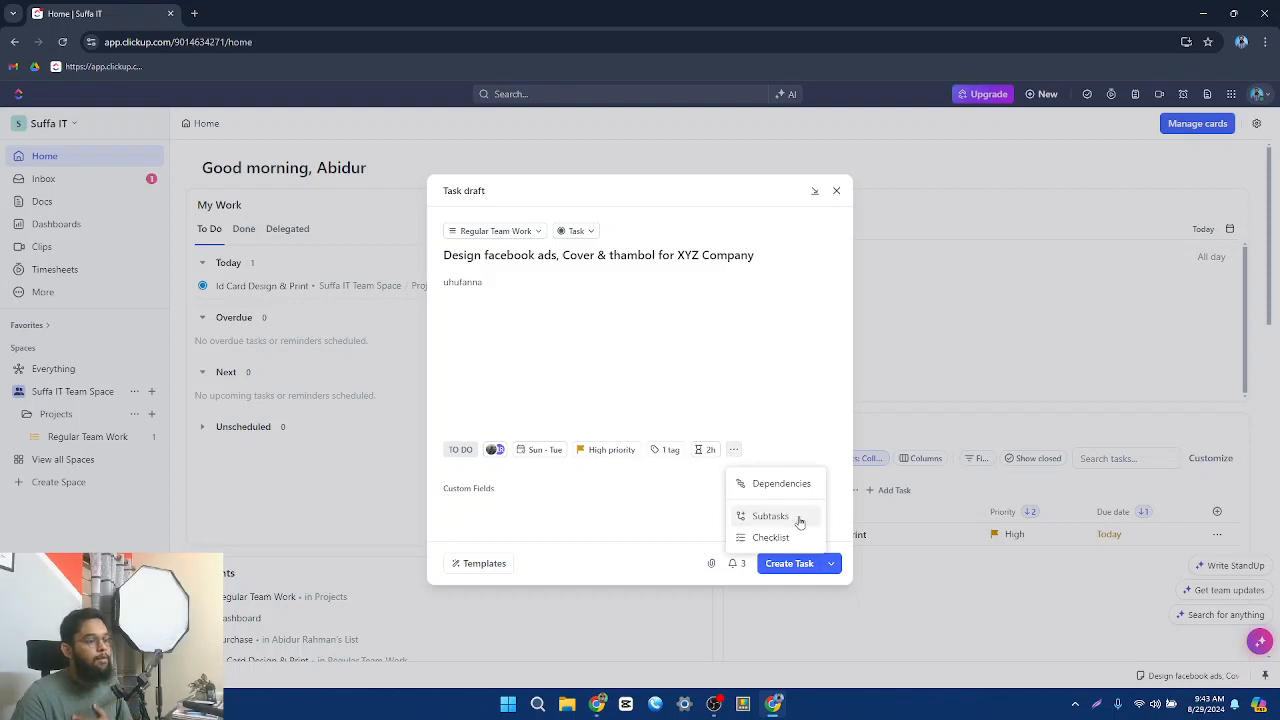
click(781, 484)
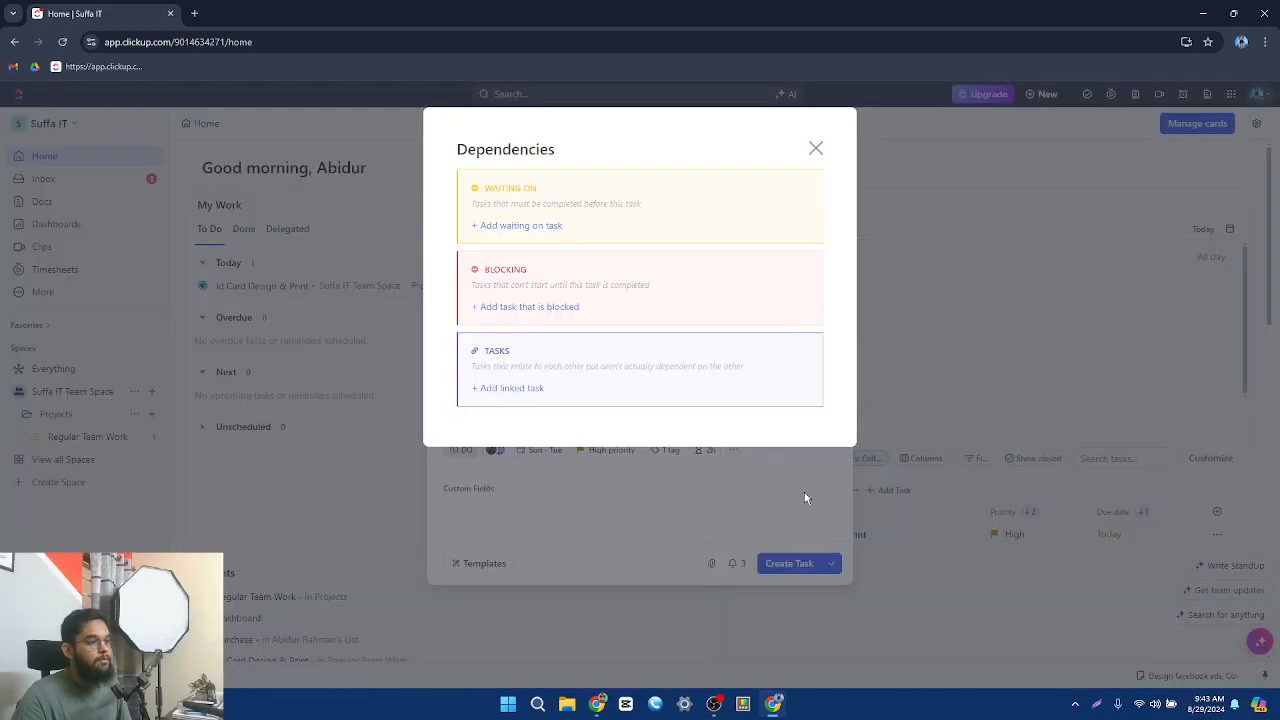
click(815, 150)
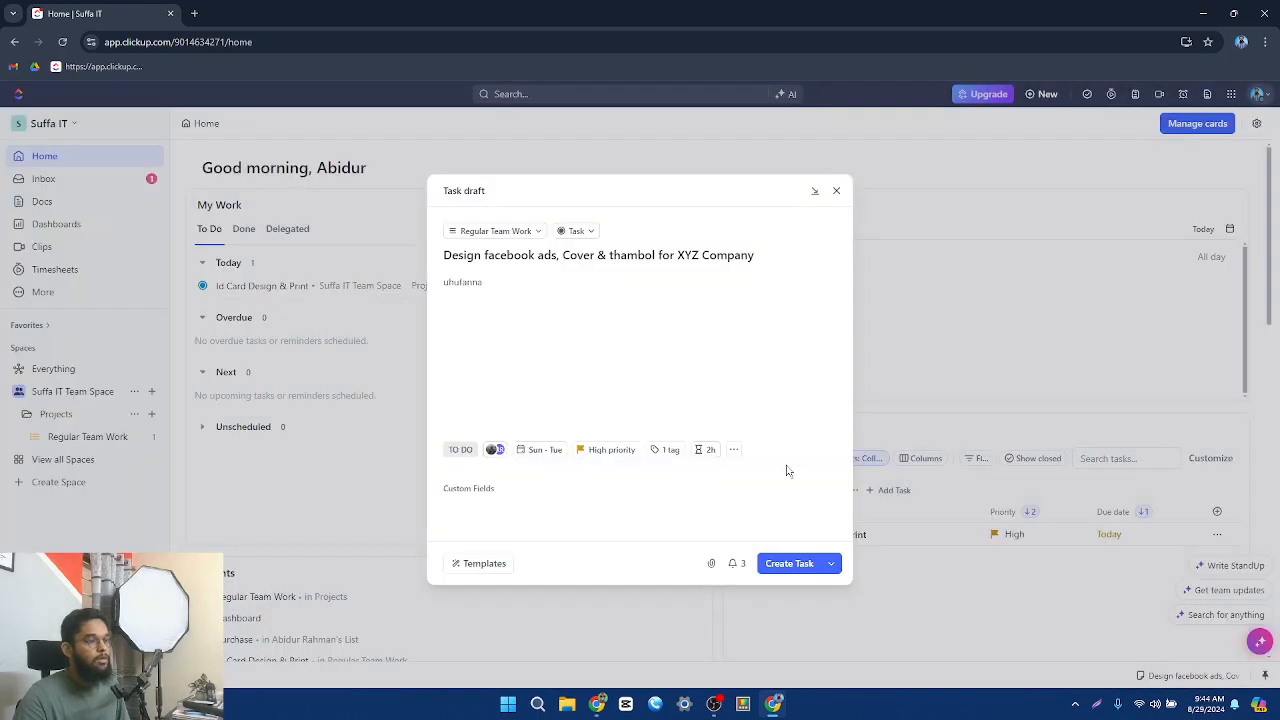
click(734, 451)
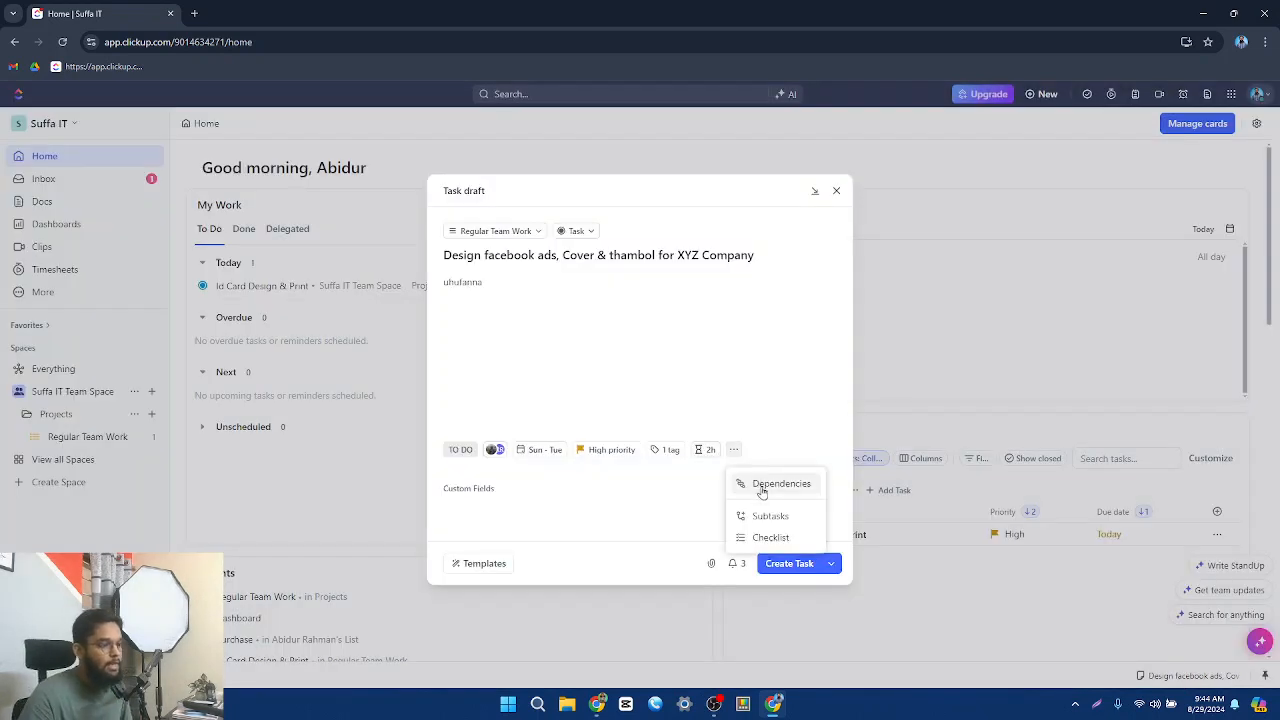
click(762, 486)
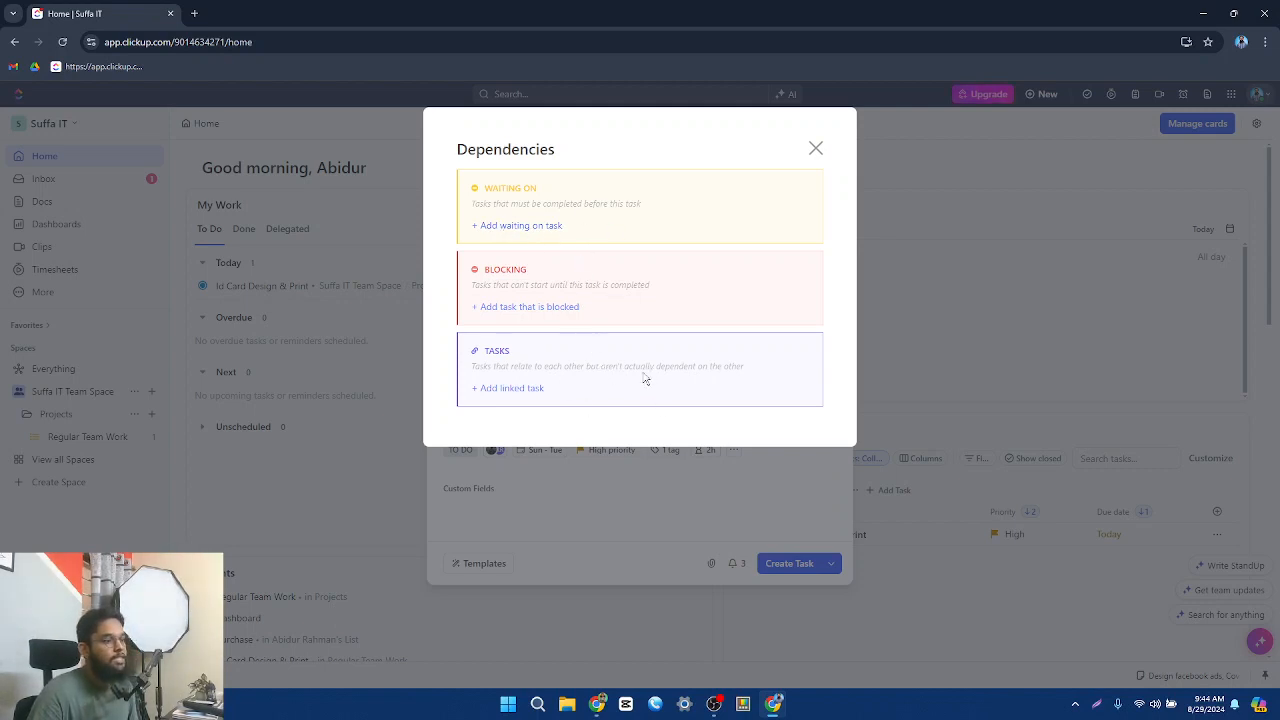
click(816, 150)
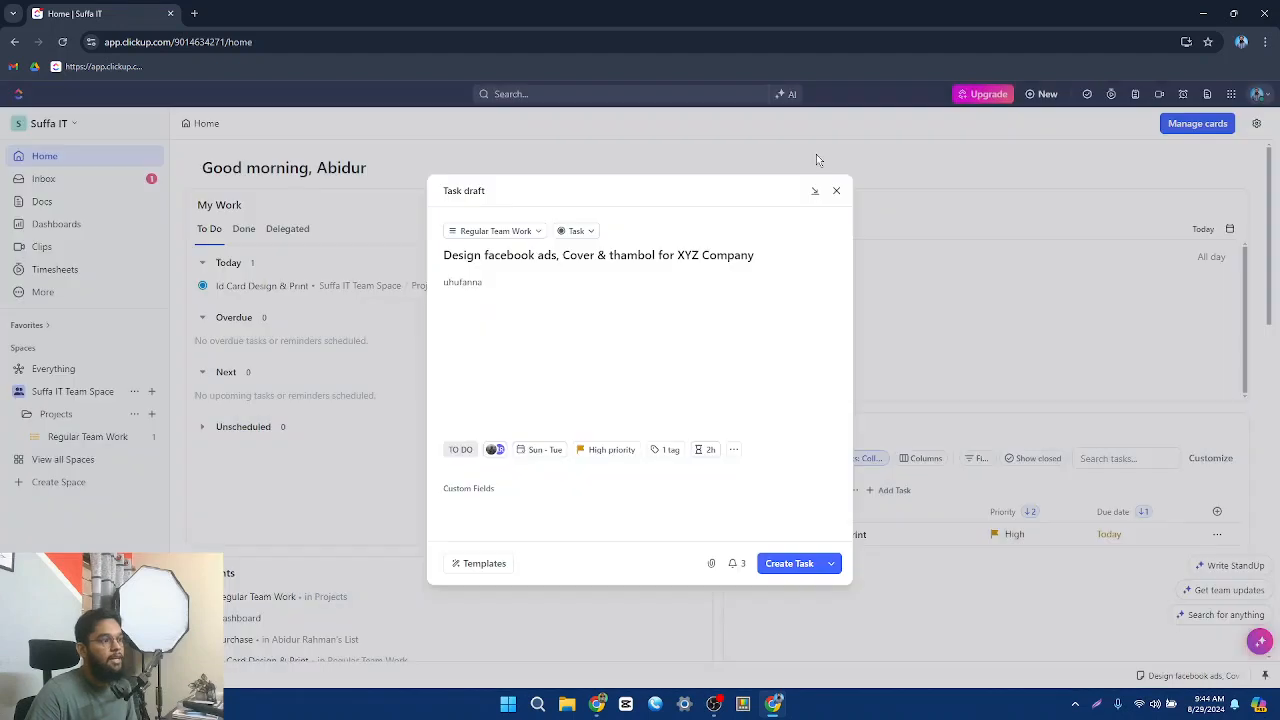
Add the subtasks "Ads image Design", "Thambol" and "Cover" to the task draft
click(736, 452)
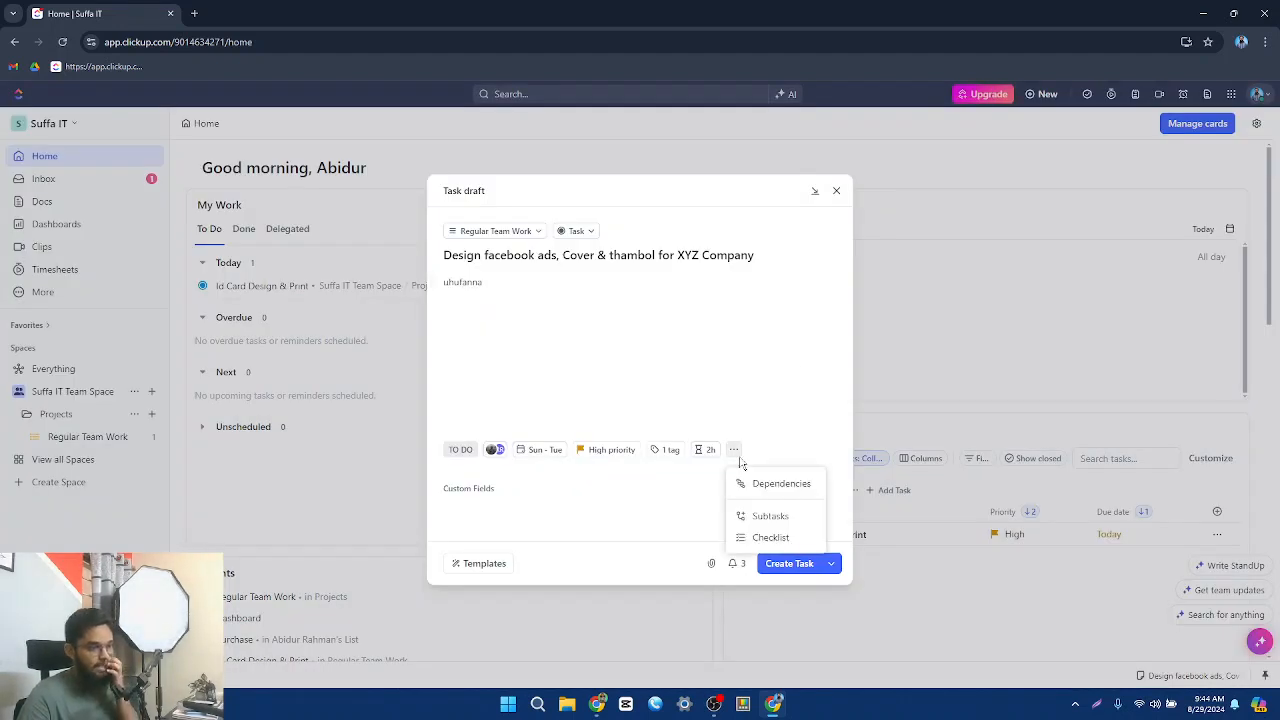
click(788, 517)
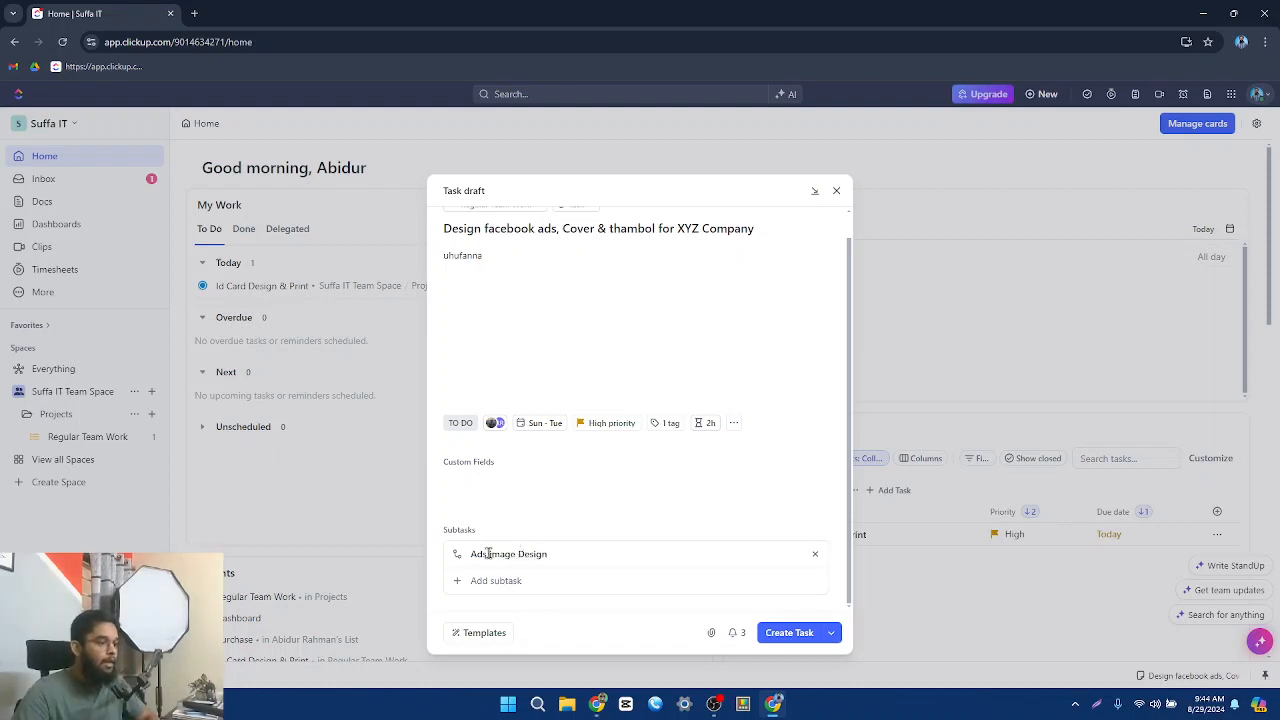
click(521, 581)
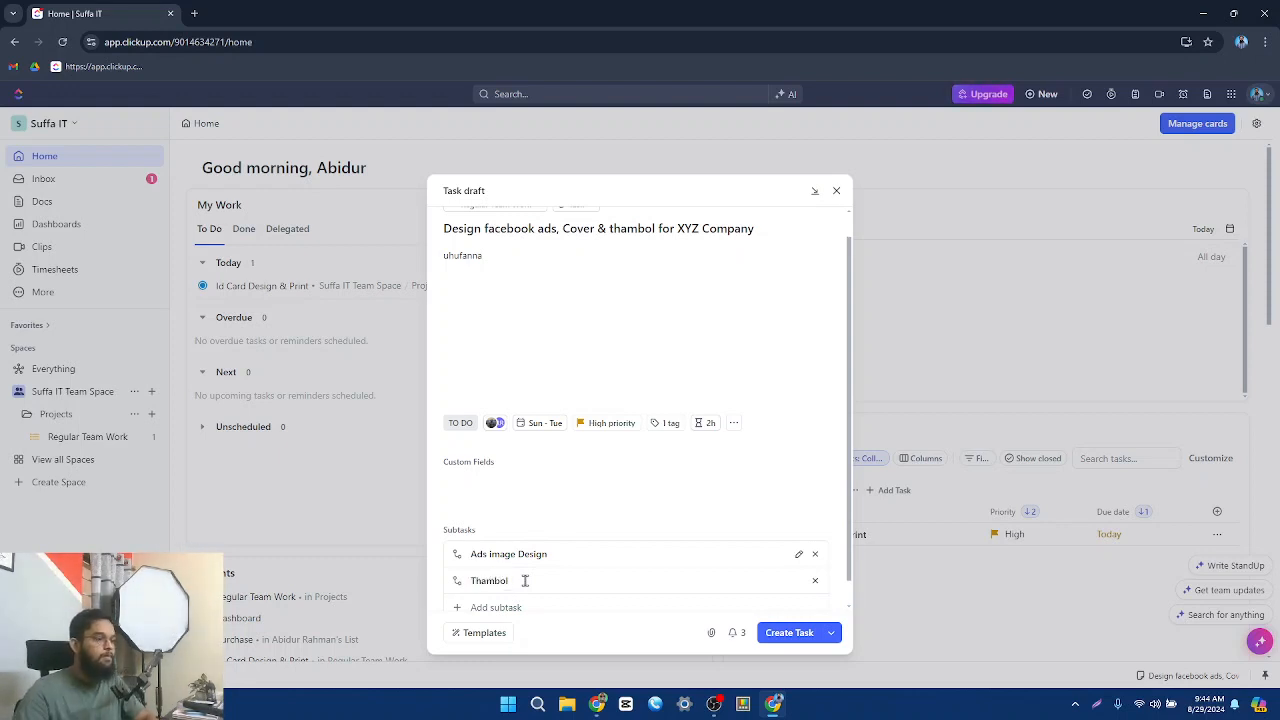
key(Return)
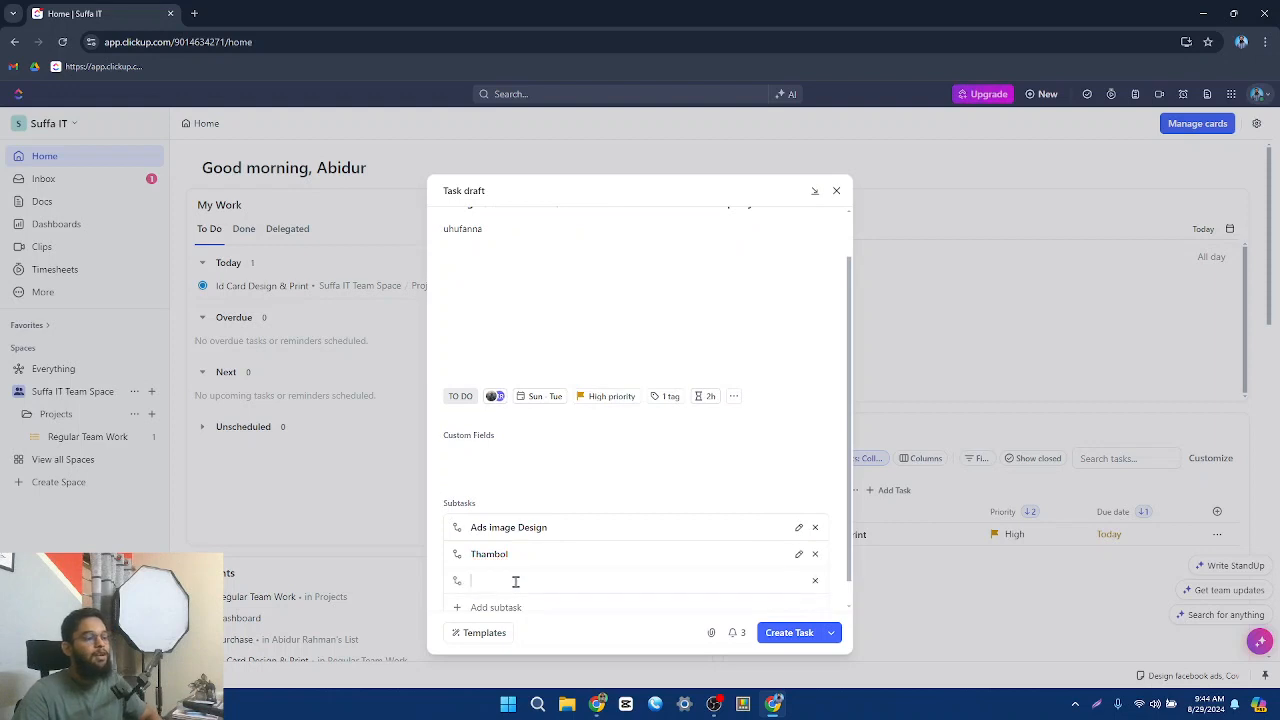
scroll(616, 564, up, 2)
scroll(617, 563, down, 2)
scroll(616, 557, up, 2)
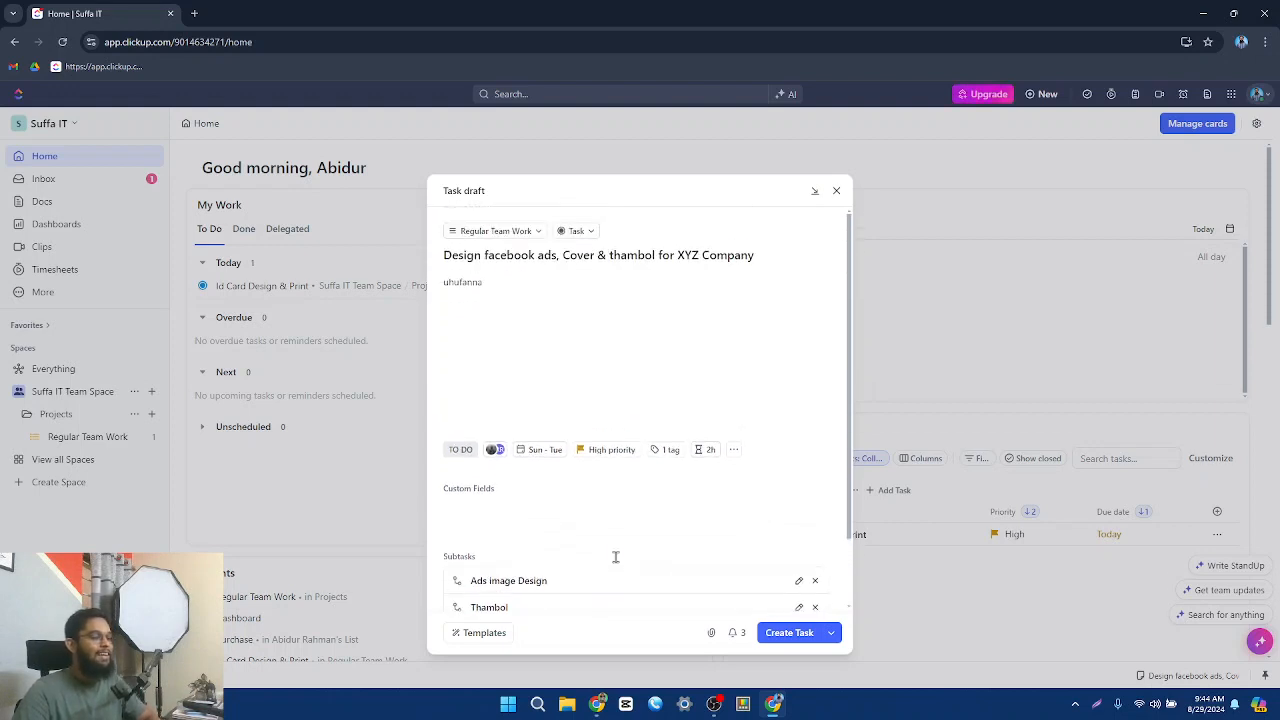
scroll(617, 560, down, 2)
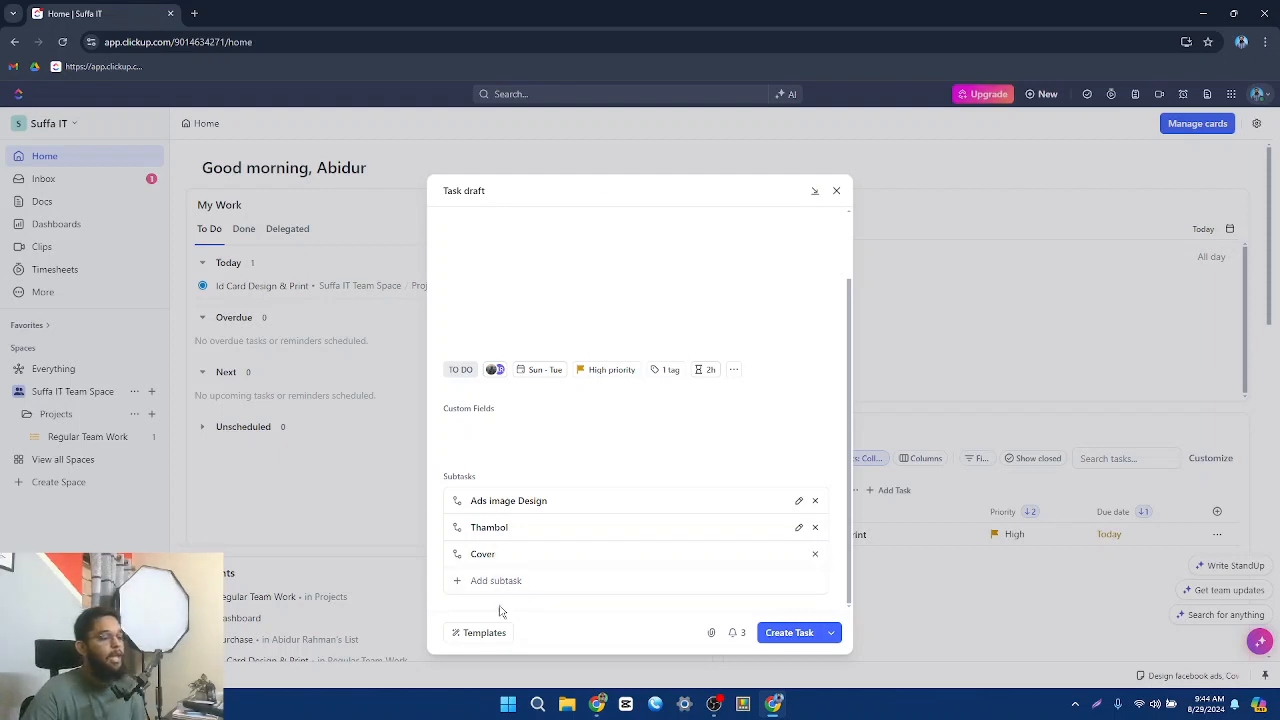
click(799, 502)
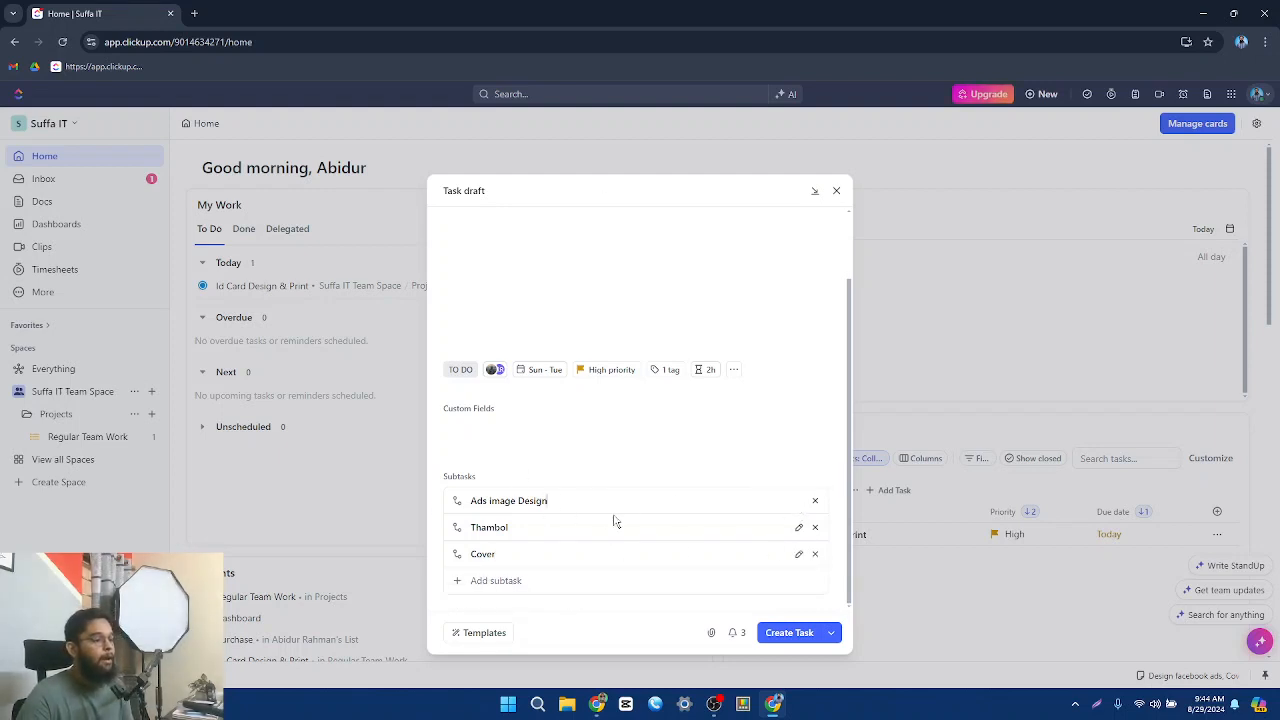
scroll(563, 311, up, 5)
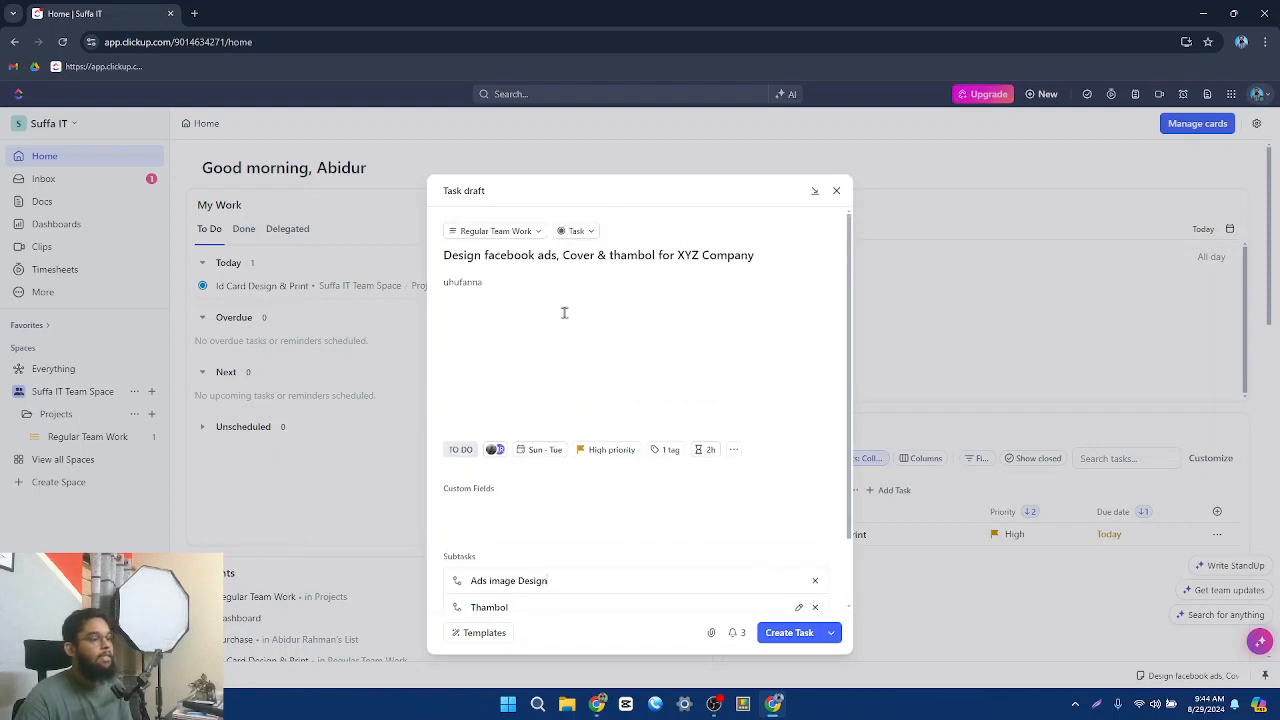
scroll(567, 400, down, 5)
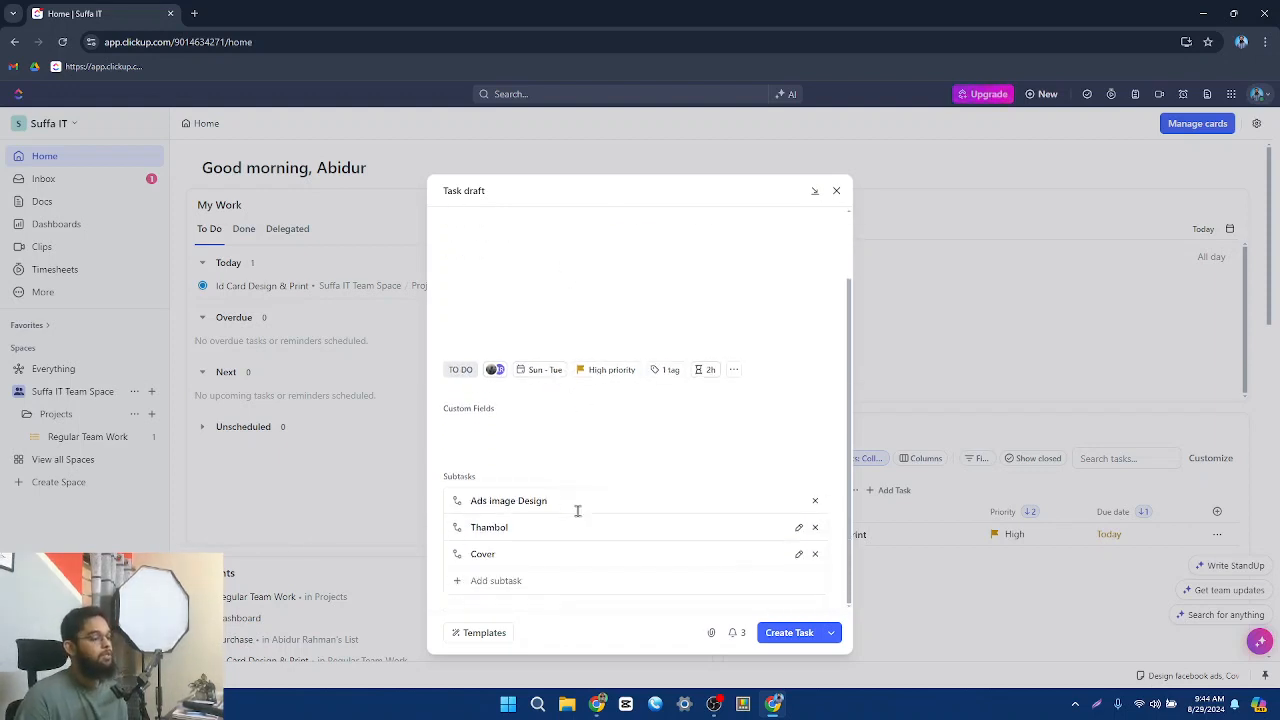
scroll(586, 529, up, 2)
scroll(587, 531, down, 2)
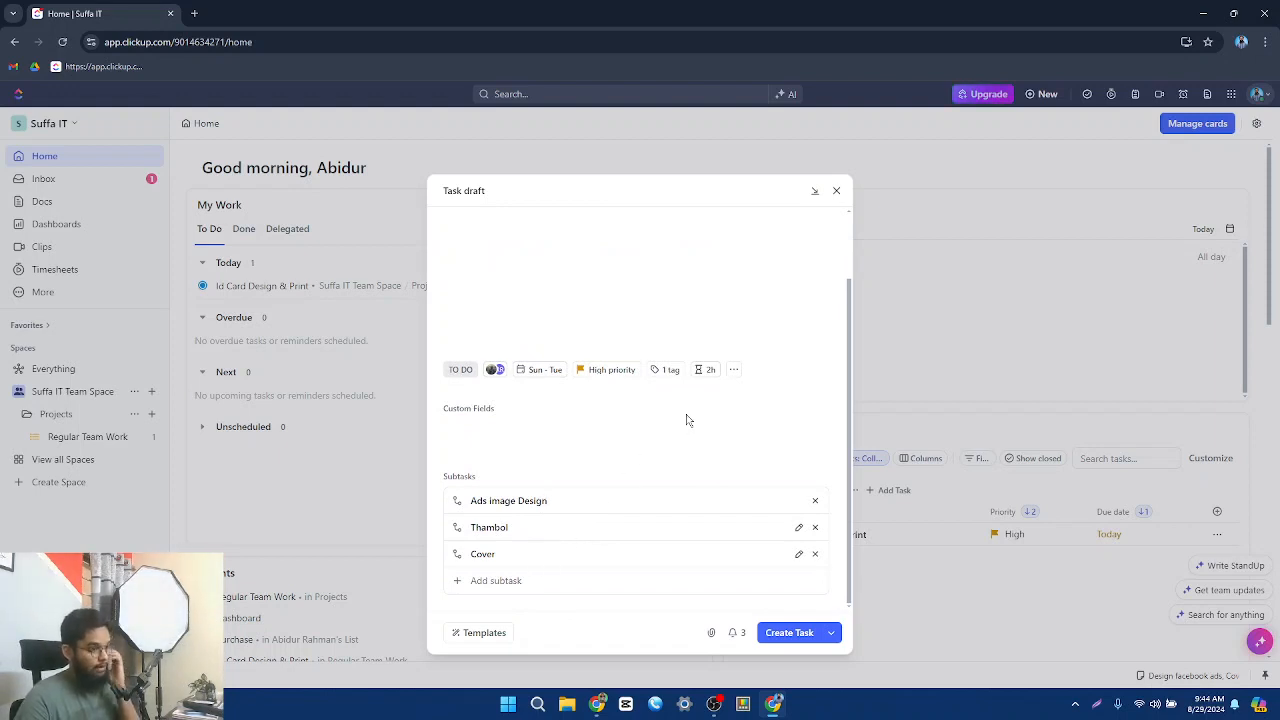
Add a checklist to the task draft
scroll(733, 457, up, 1)
click(733, 451)
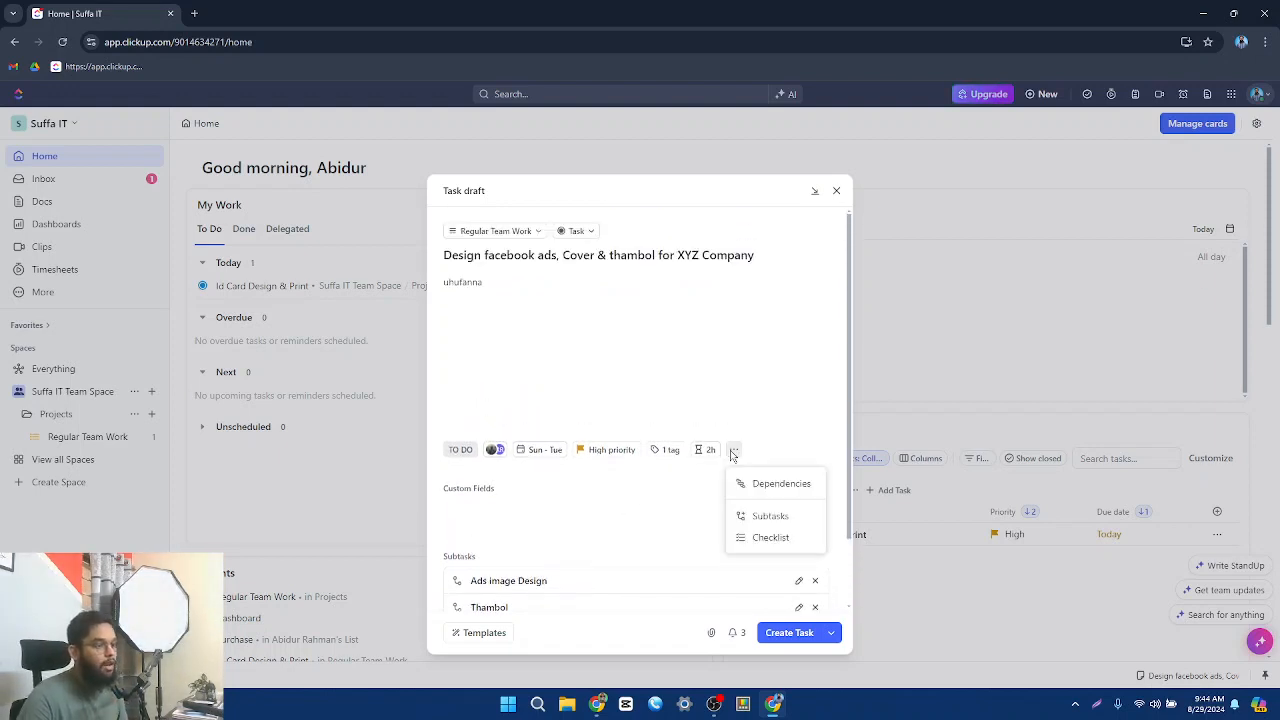
click(750, 540)
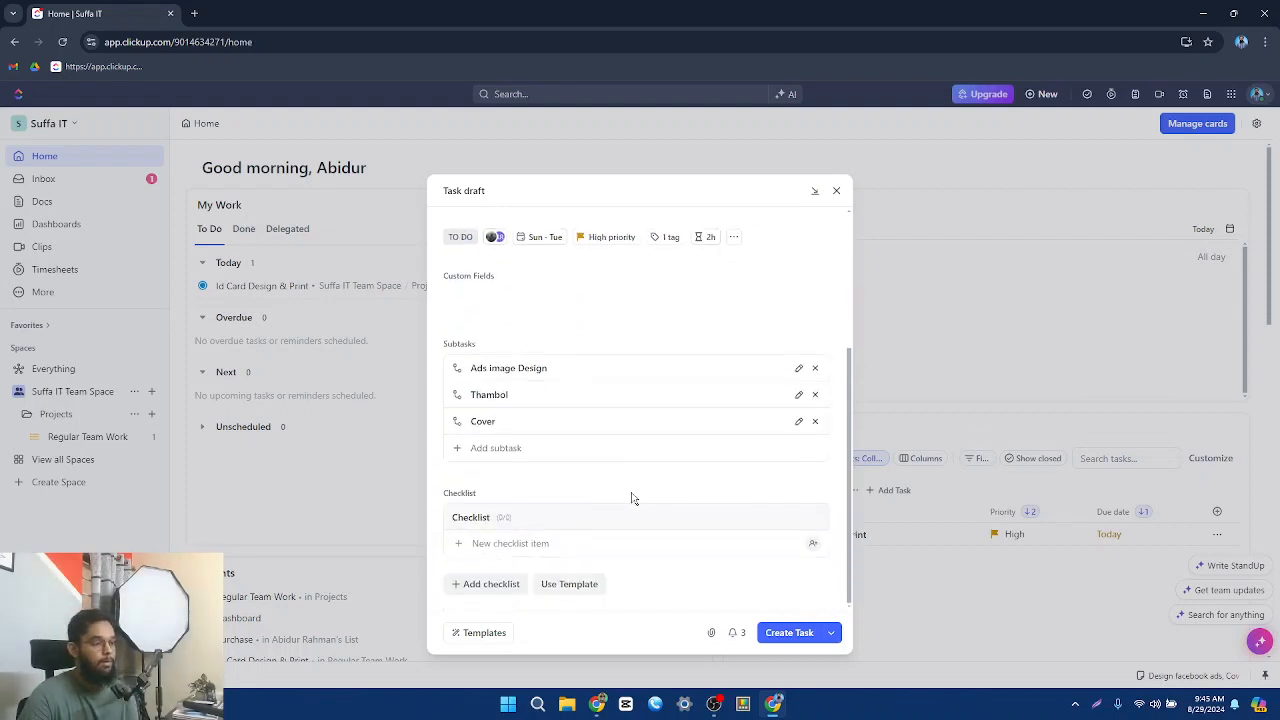
scroll(565, 362, up, 3)
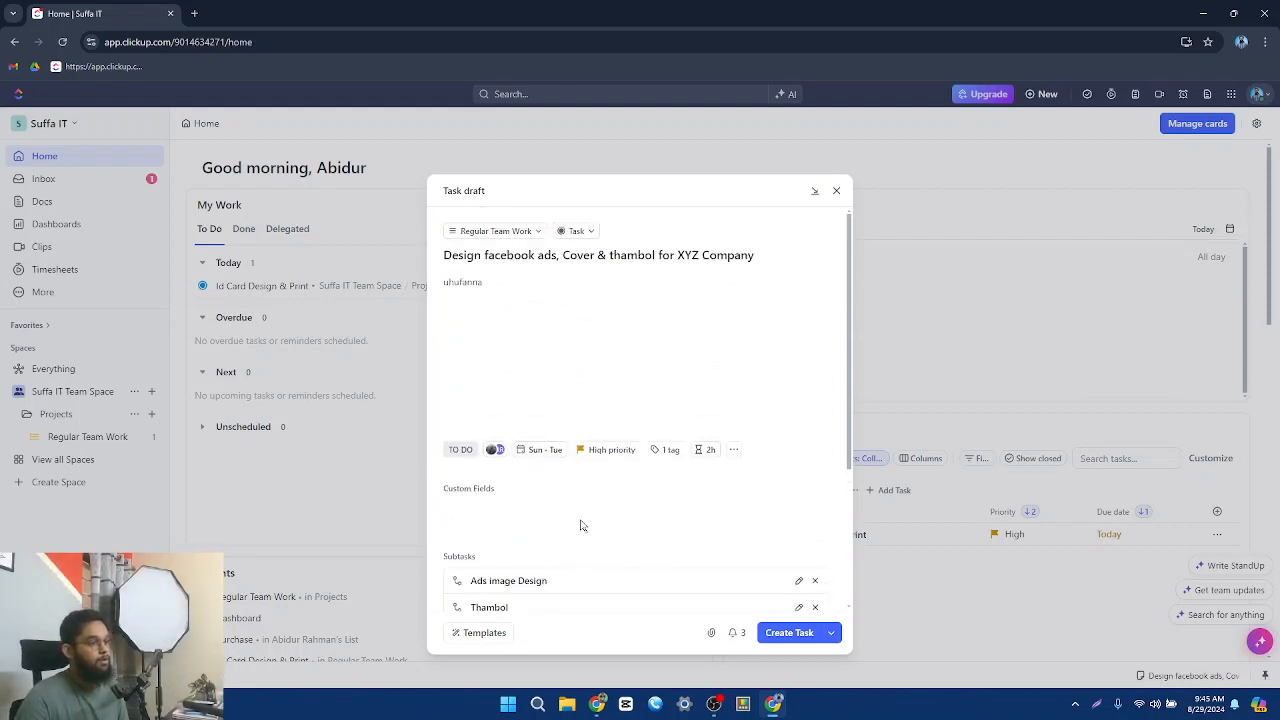
scroll(581, 526, down, 5)
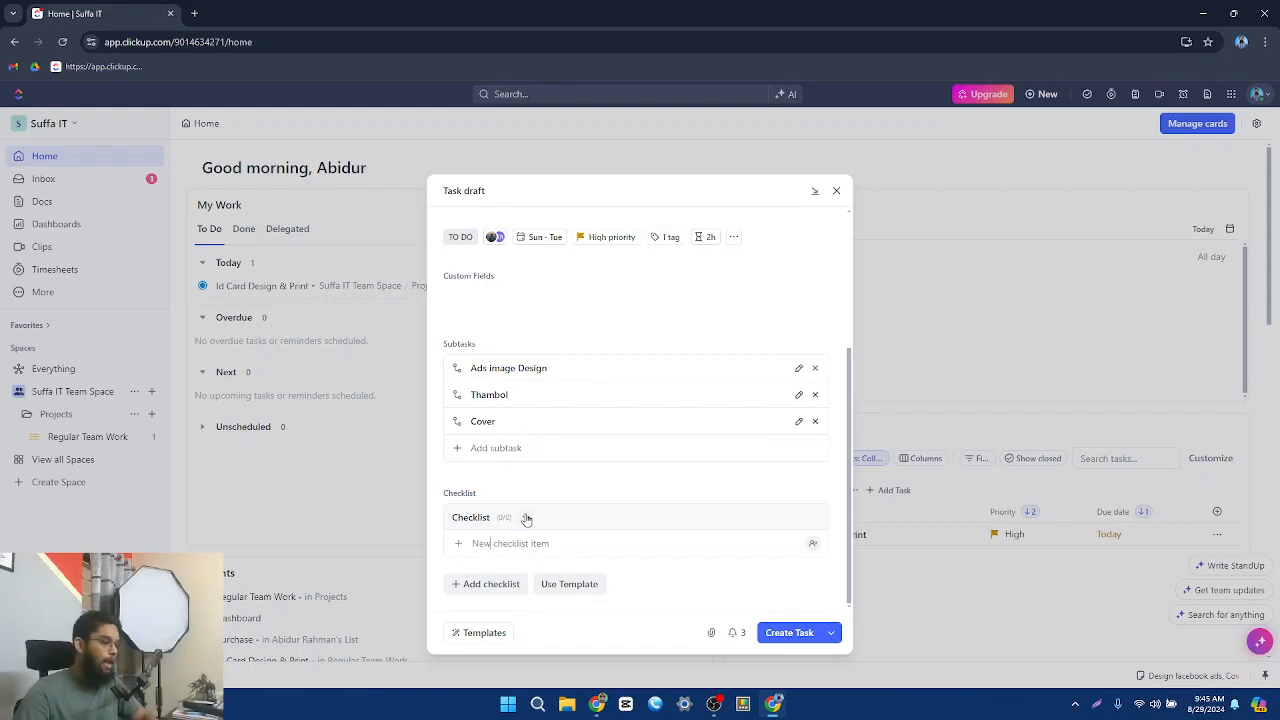
Enter the items "Ads", "T", "c" and "I" in the task's checklist
text(Ad)
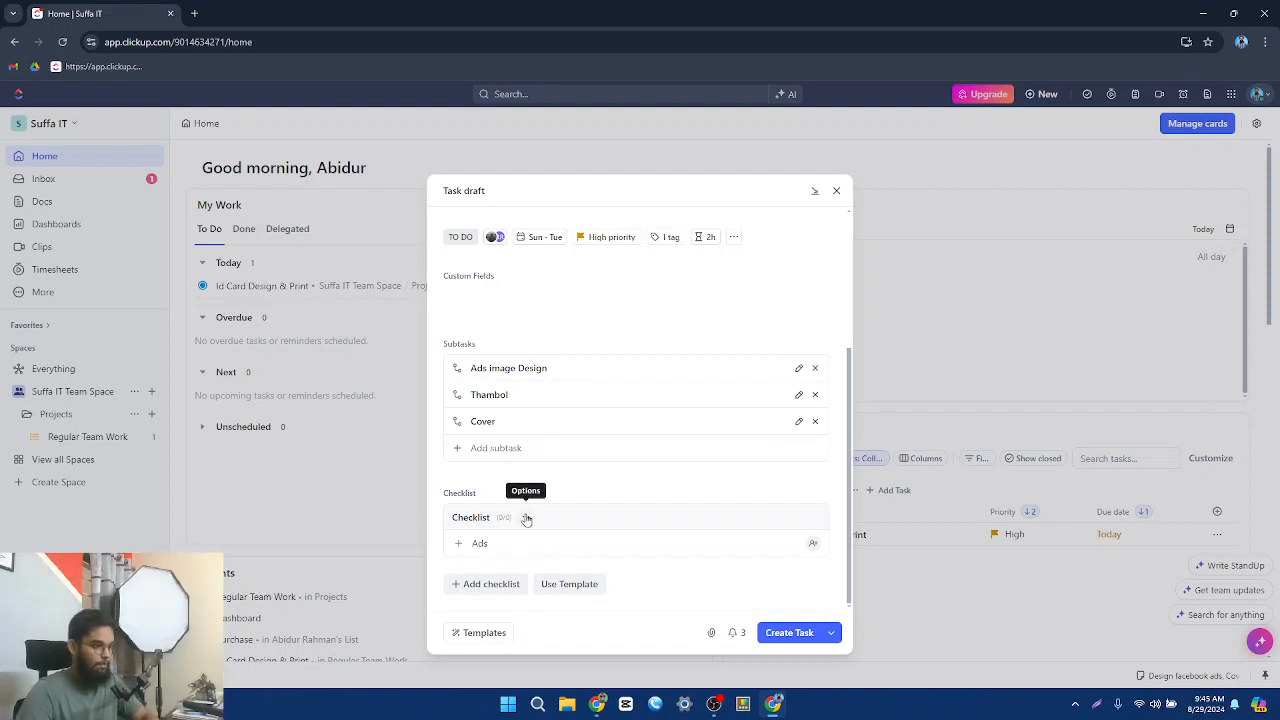
text(s)
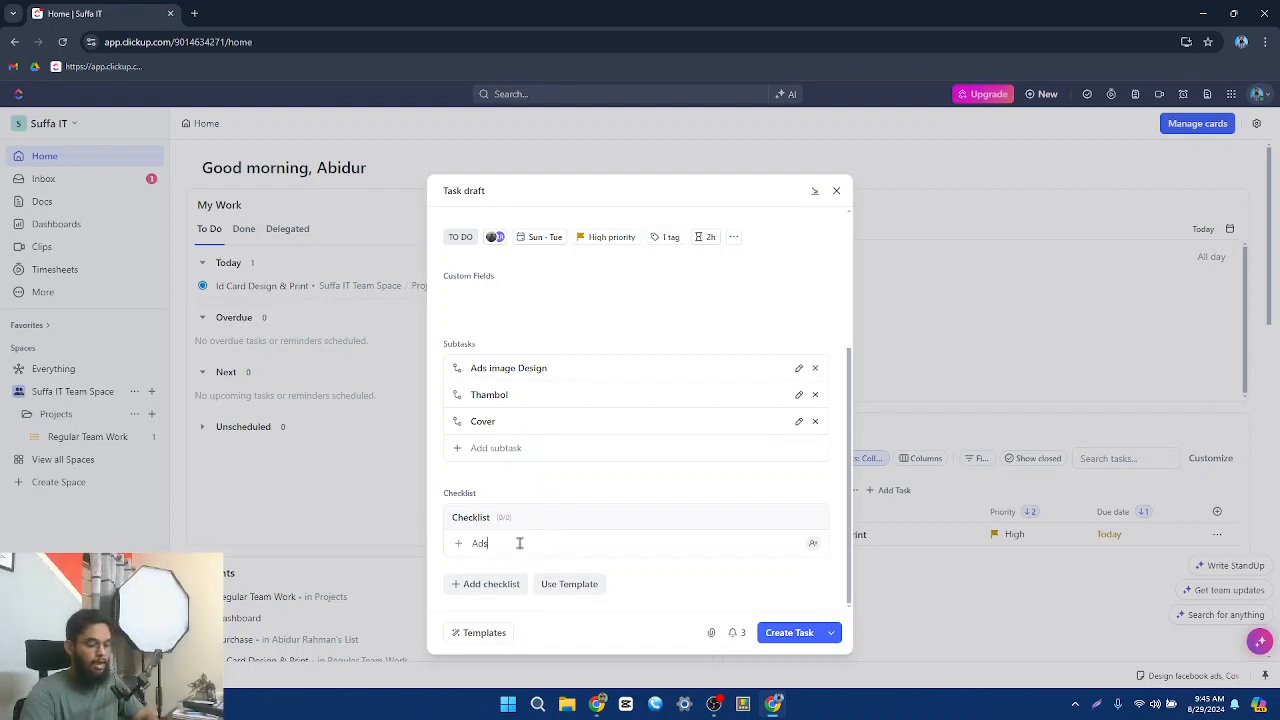
key(Return)
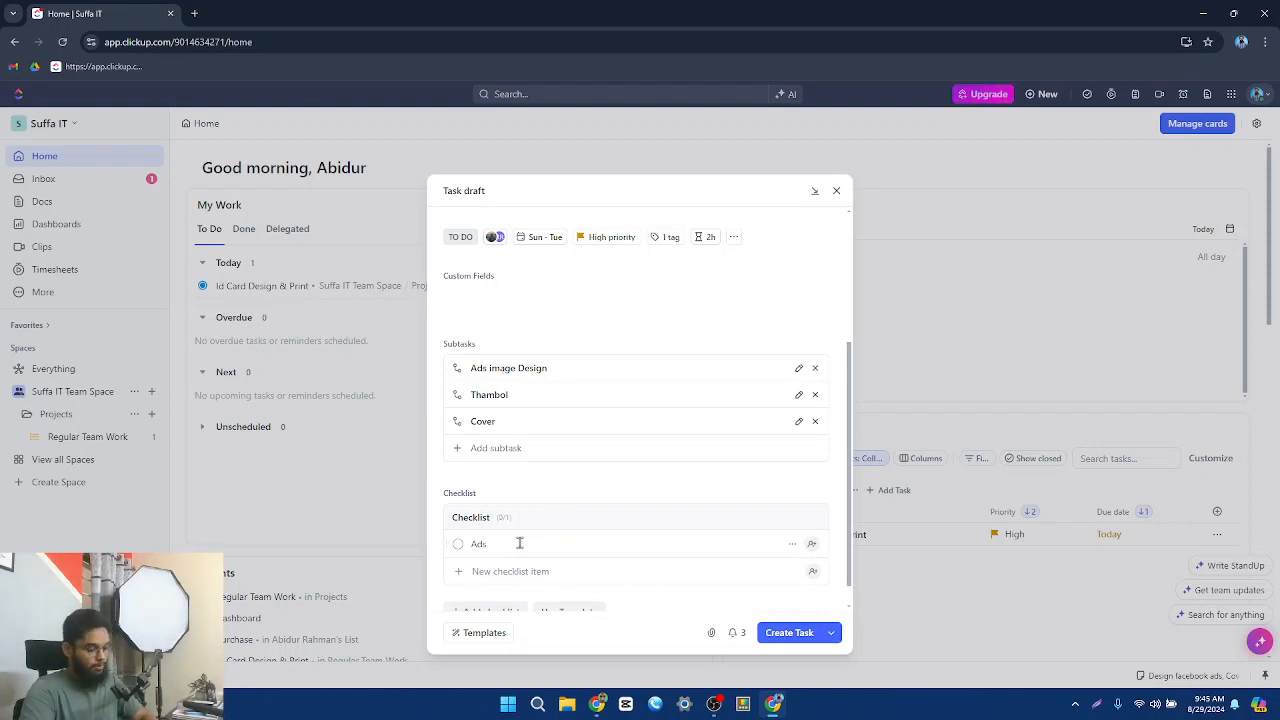
text(T)
key(Return)
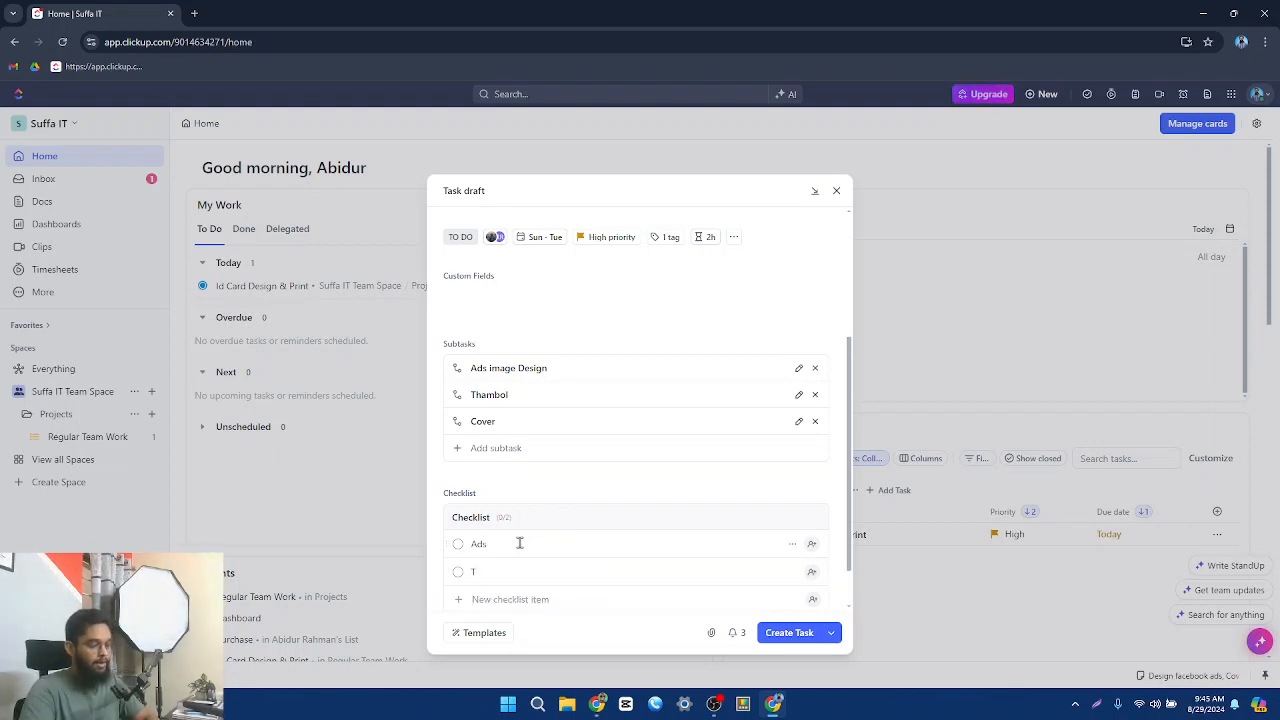
text(c)
key(Return)
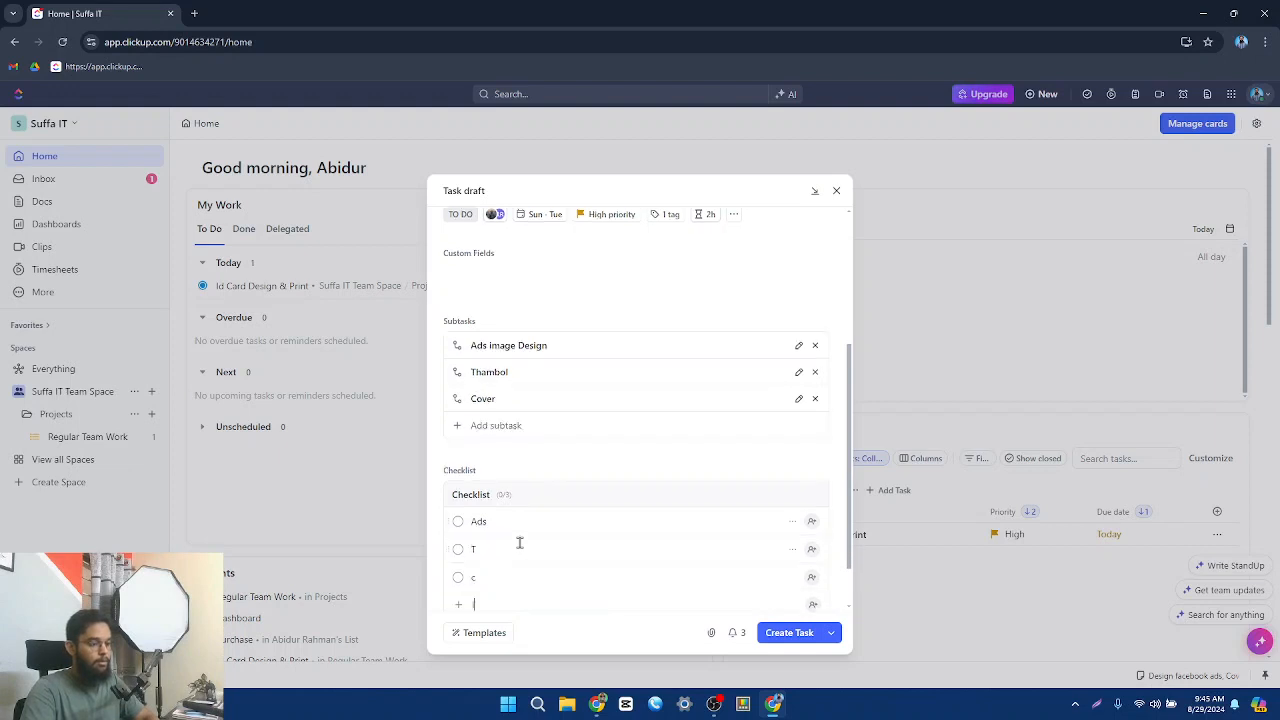
text(I)
key(Return)
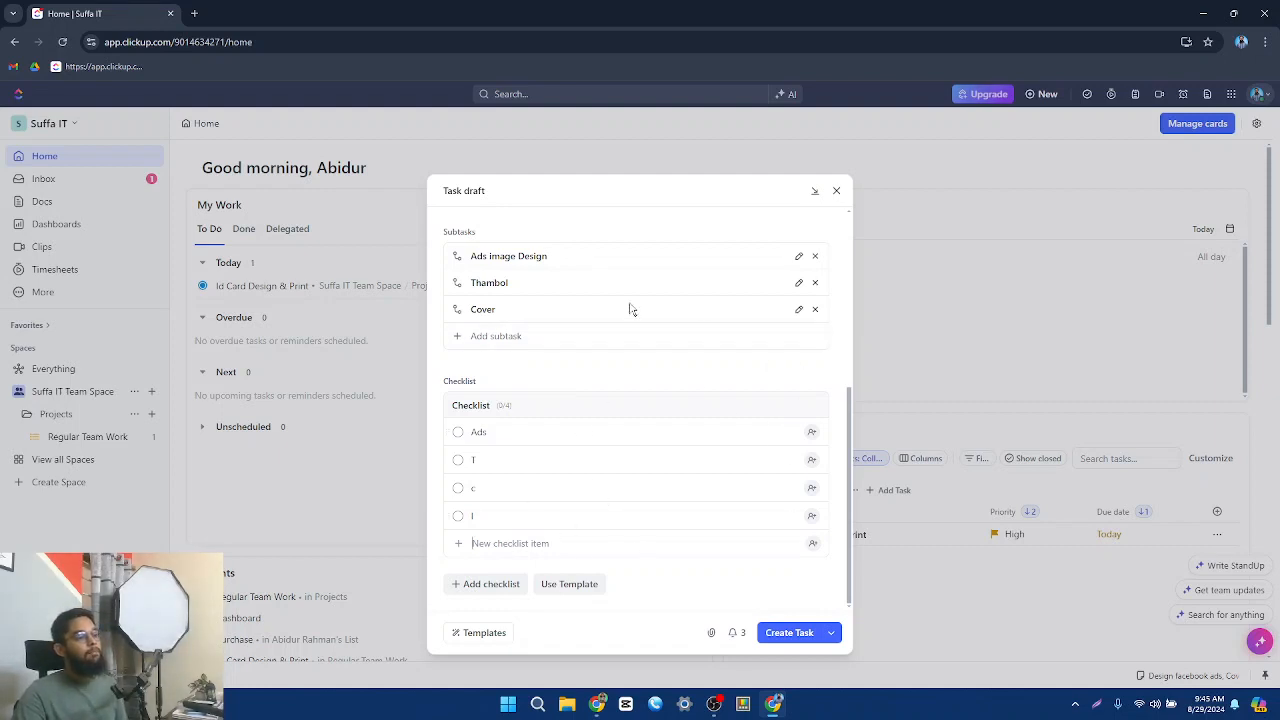
Remove the subtasks "Ads image Design", "Thambol" and "Cover" from the task draft
click(818, 258)
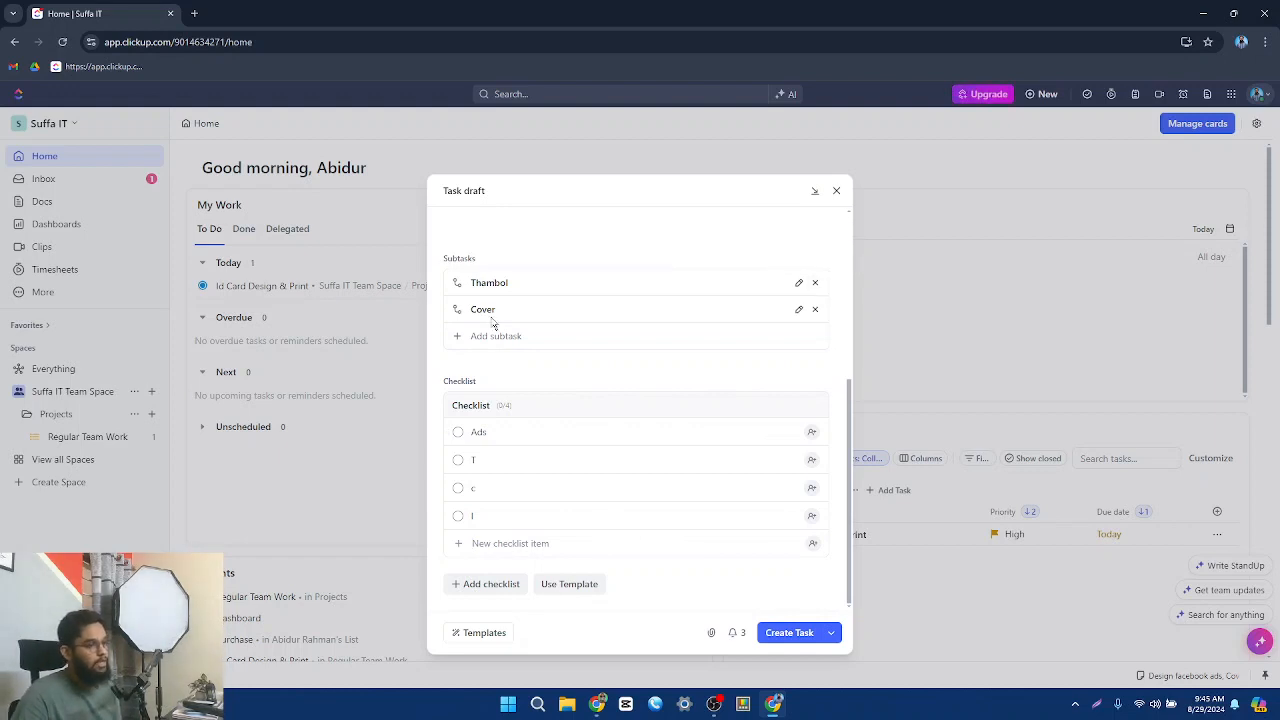
click(815, 282)
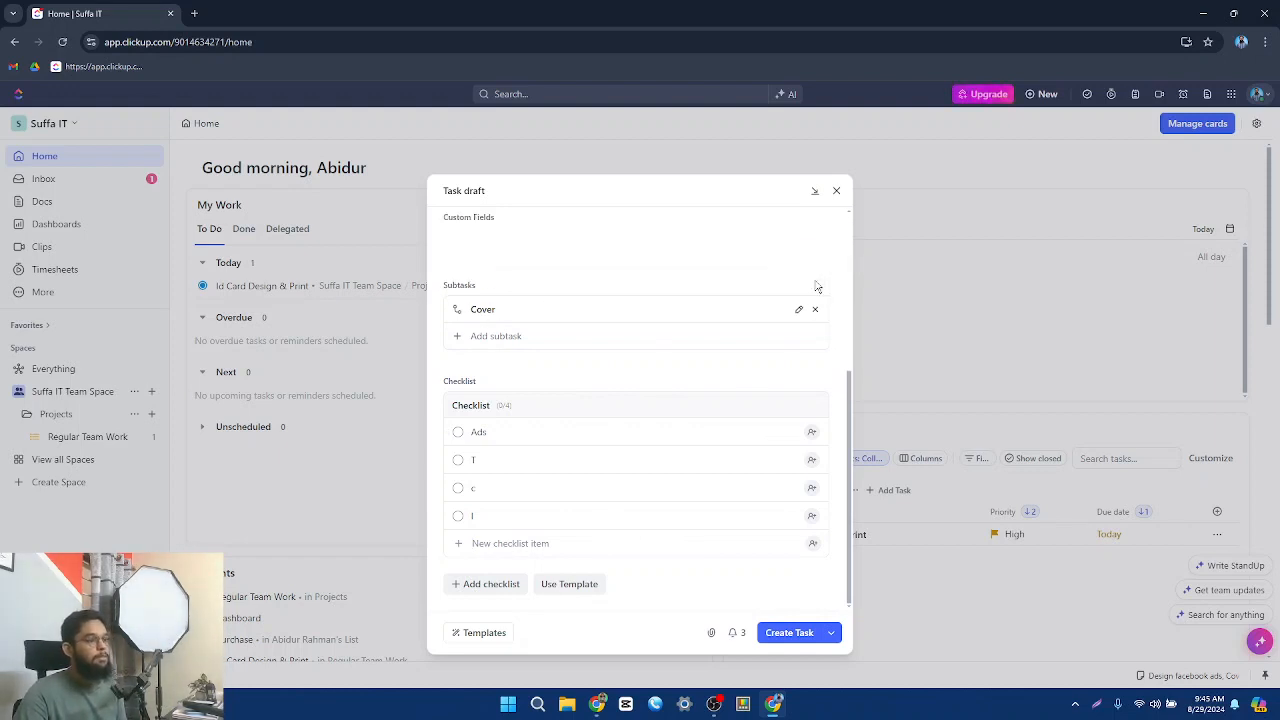
click(816, 309)
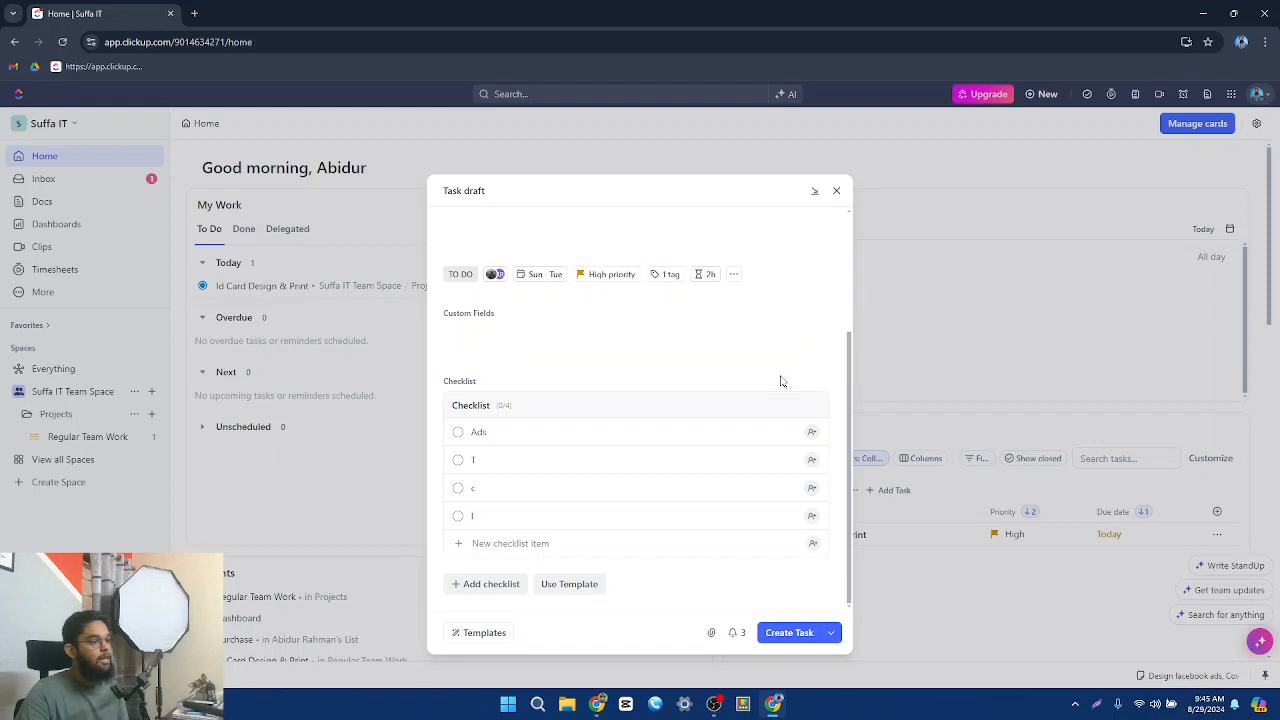
Assign the "Ads" checklist item to one team member and the last item, "I", to a different team member
click(812, 433)
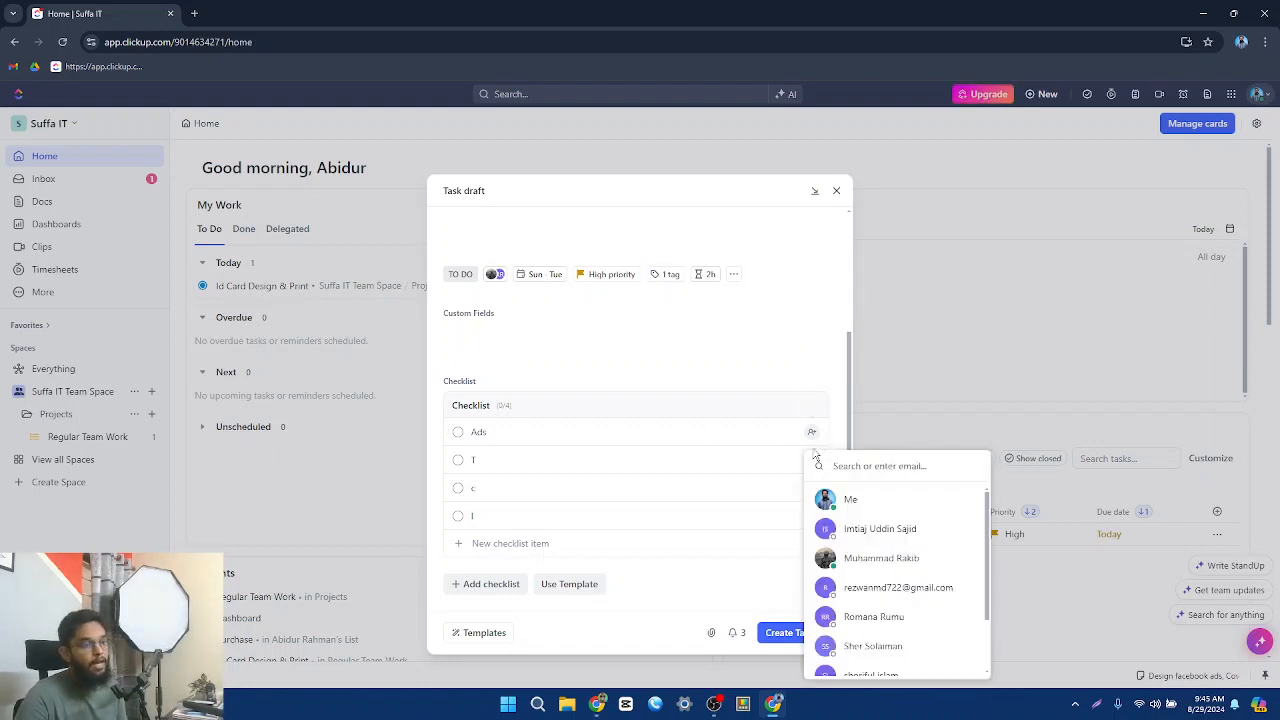
click(868, 568)
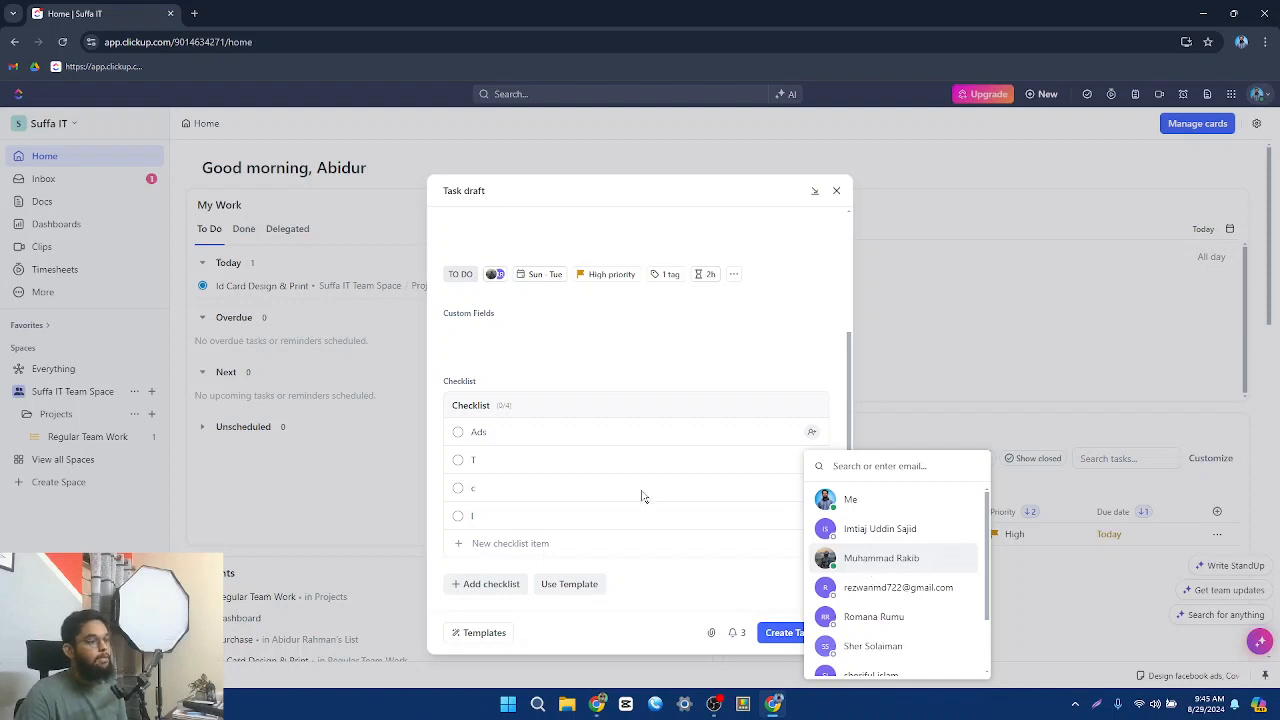
click(718, 523)
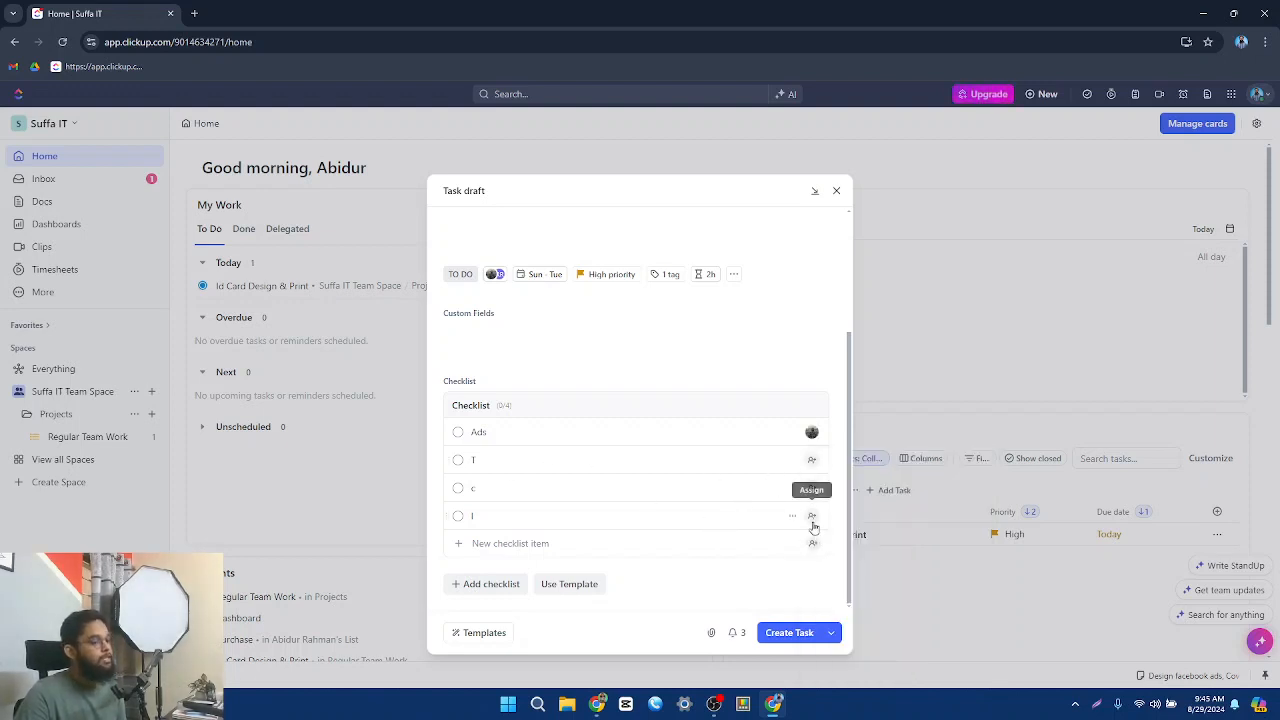
click(813, 522)
scroll(913, 584, down, 2)
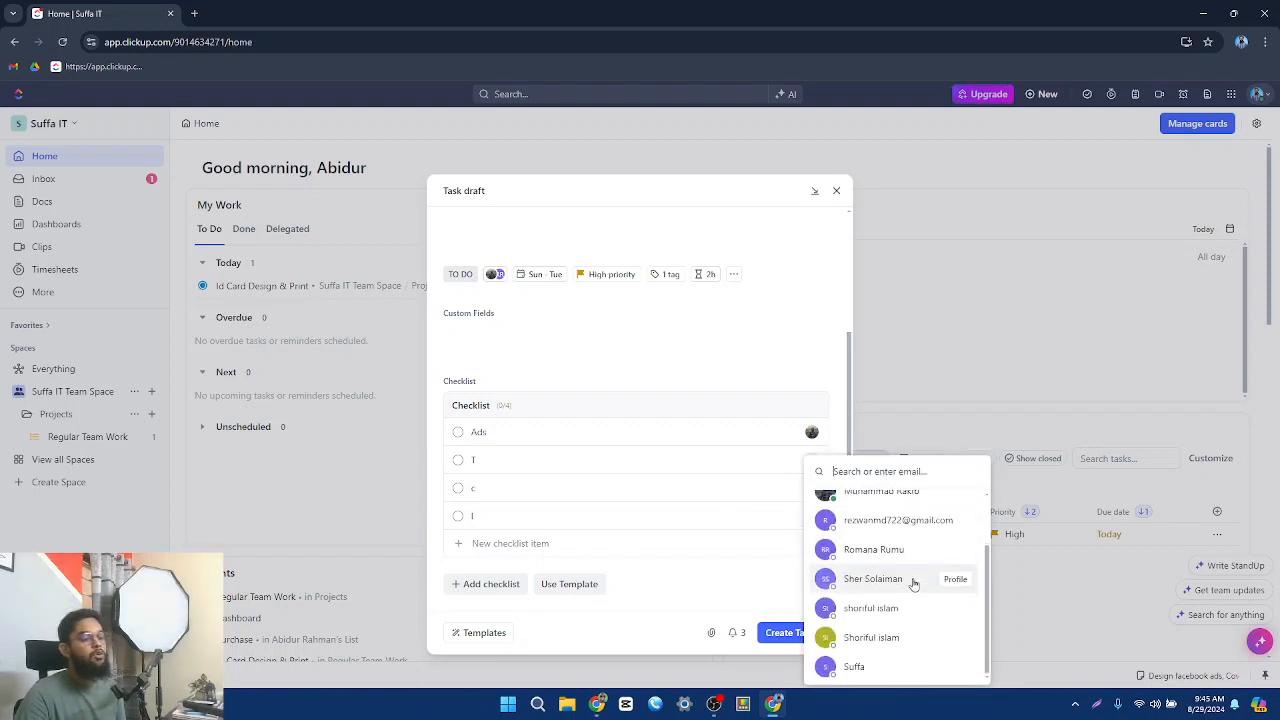
scroll(882, 580, up, 2)
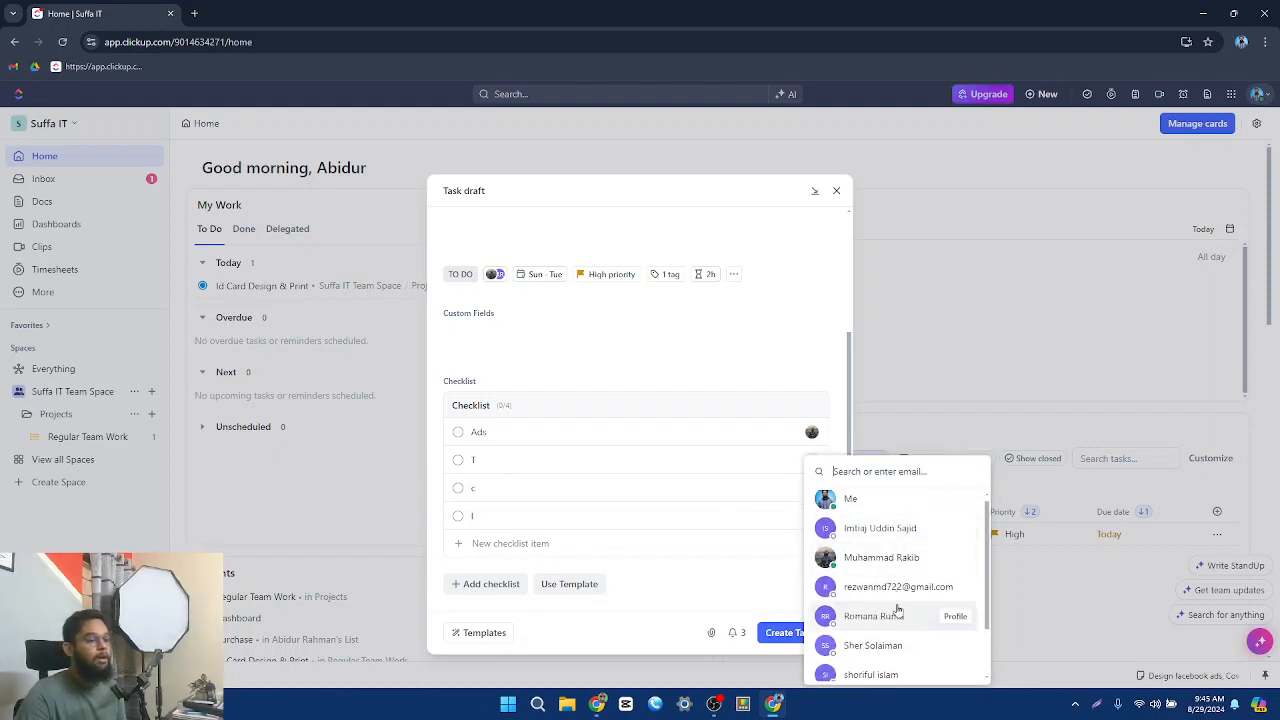
click(897, 612)
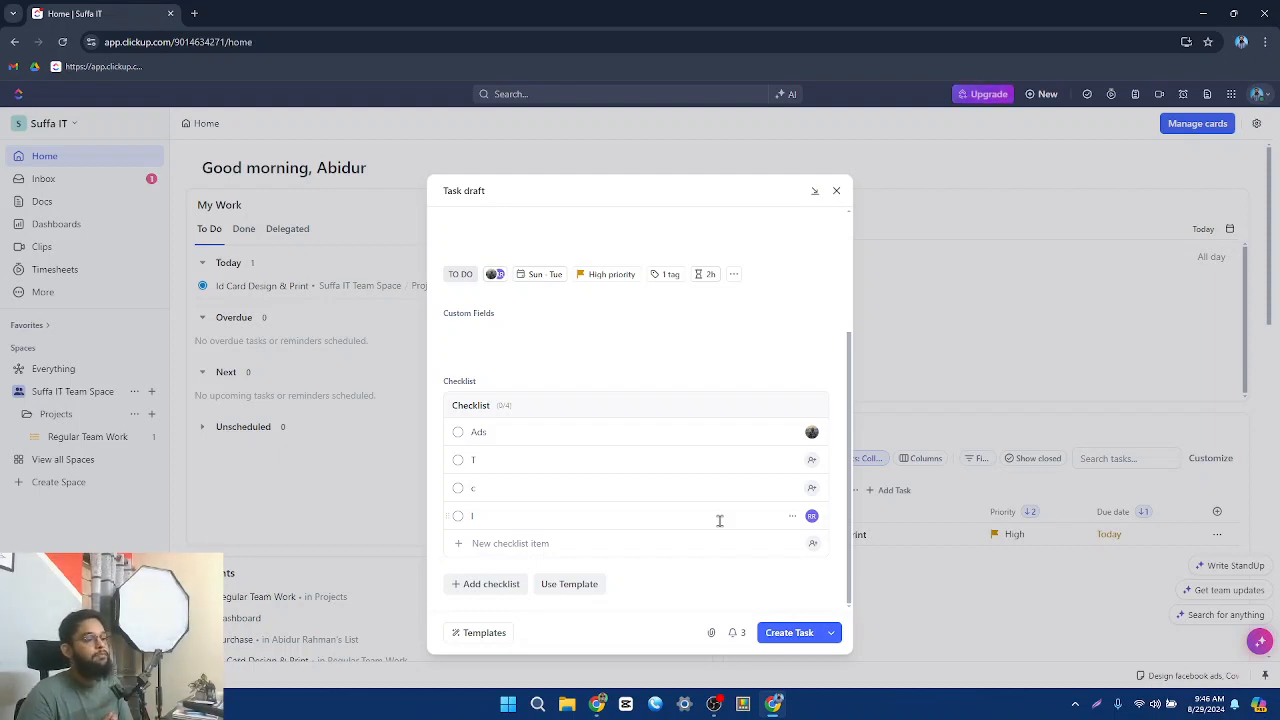
Examine the task draft's attachment sources and template options, and close both without choosing any
scroll(719, 518, up, 3)
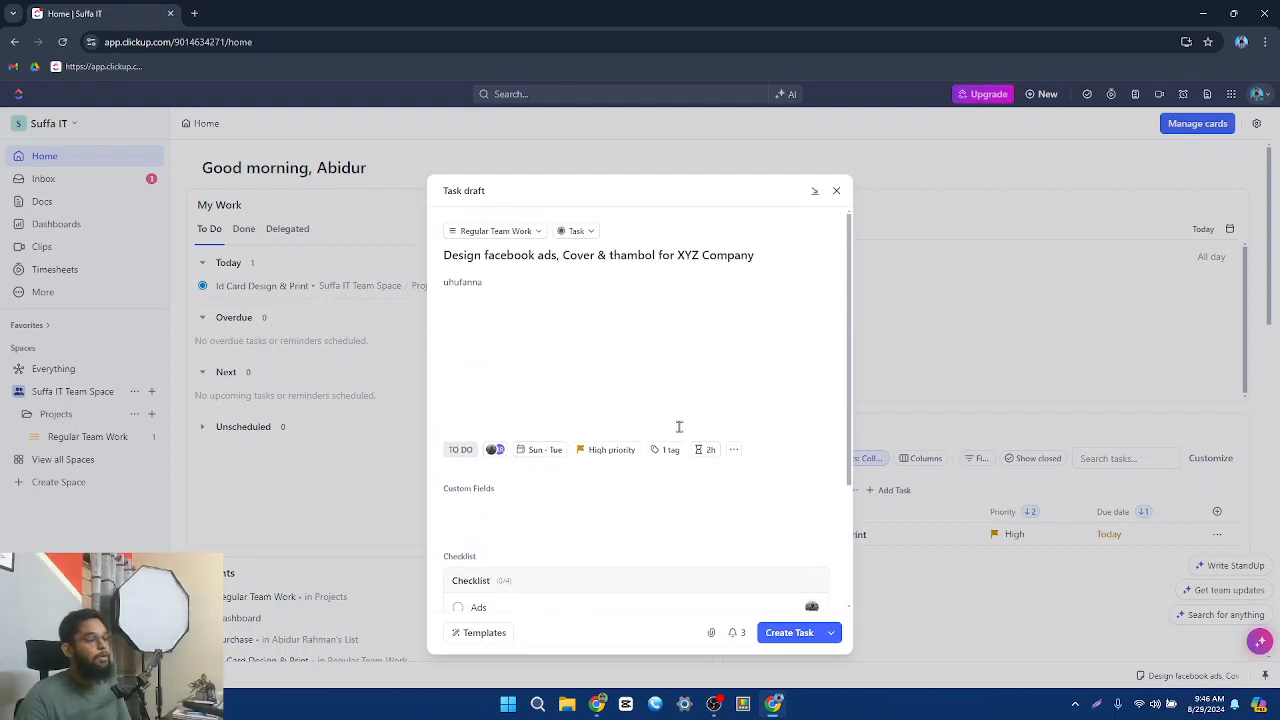
scroll(605, 400, down, 3)
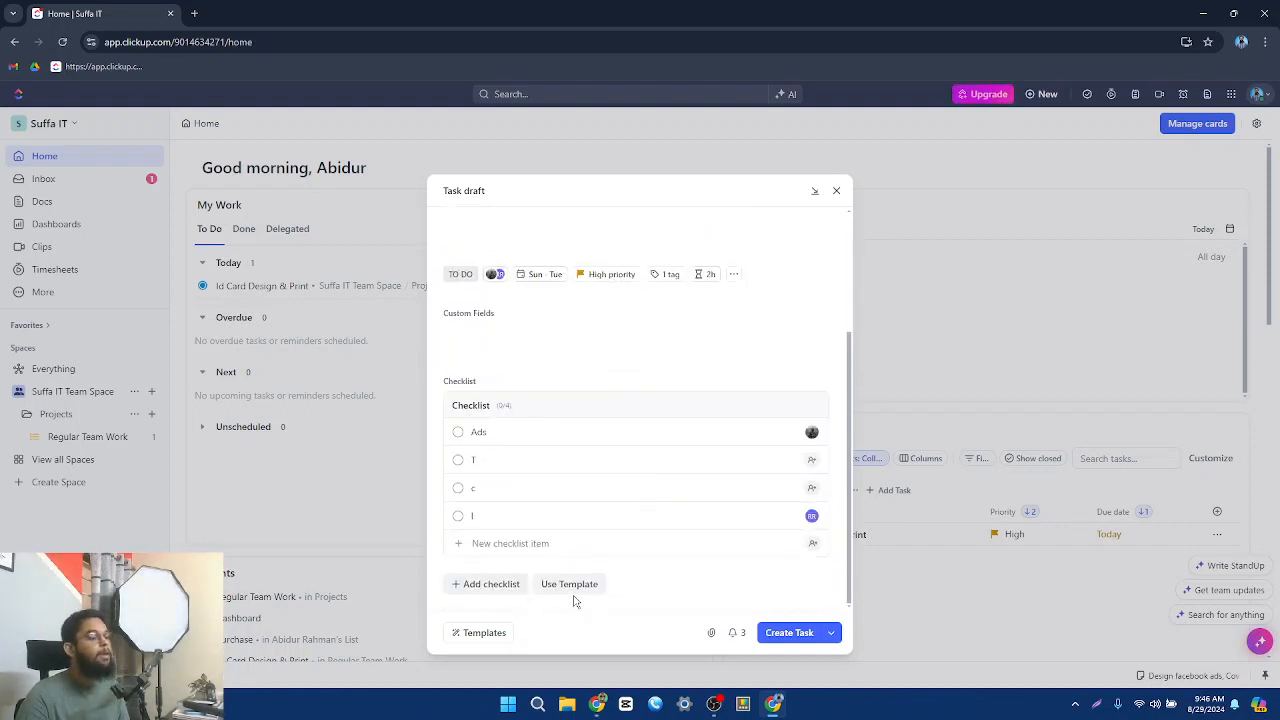
click(708, 634)
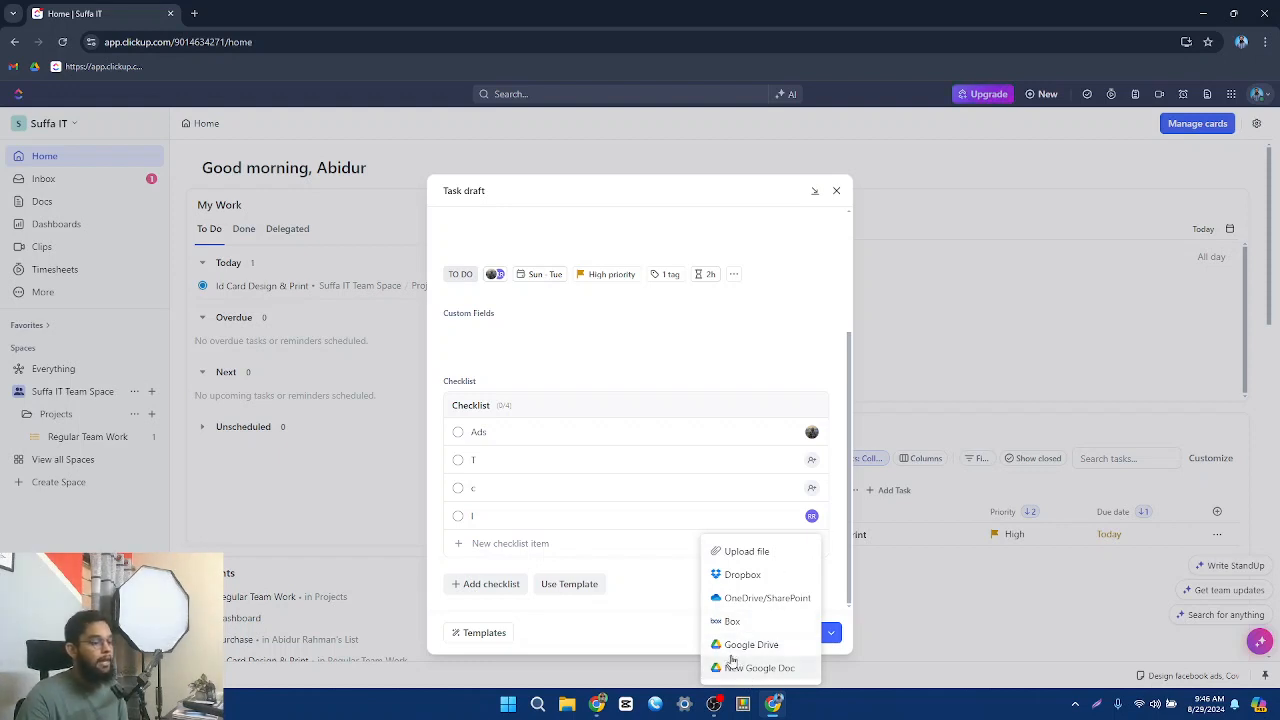
click(643, 640)
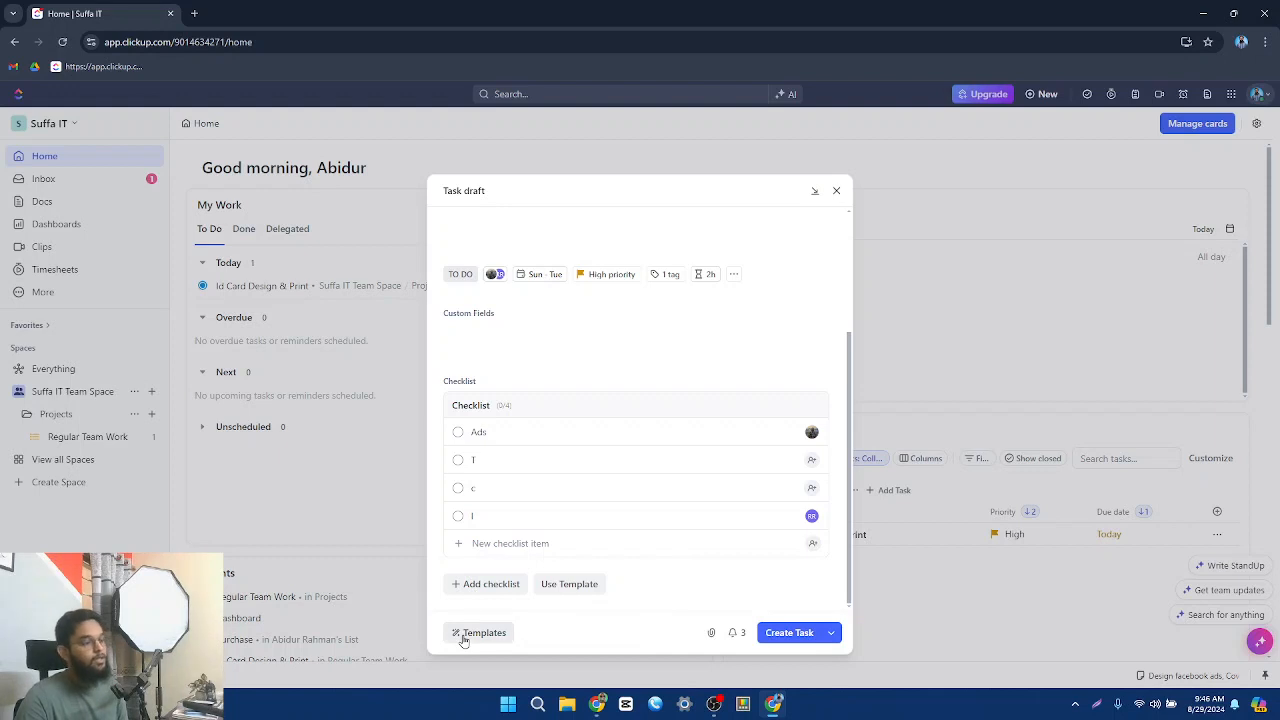
click(464, 638)
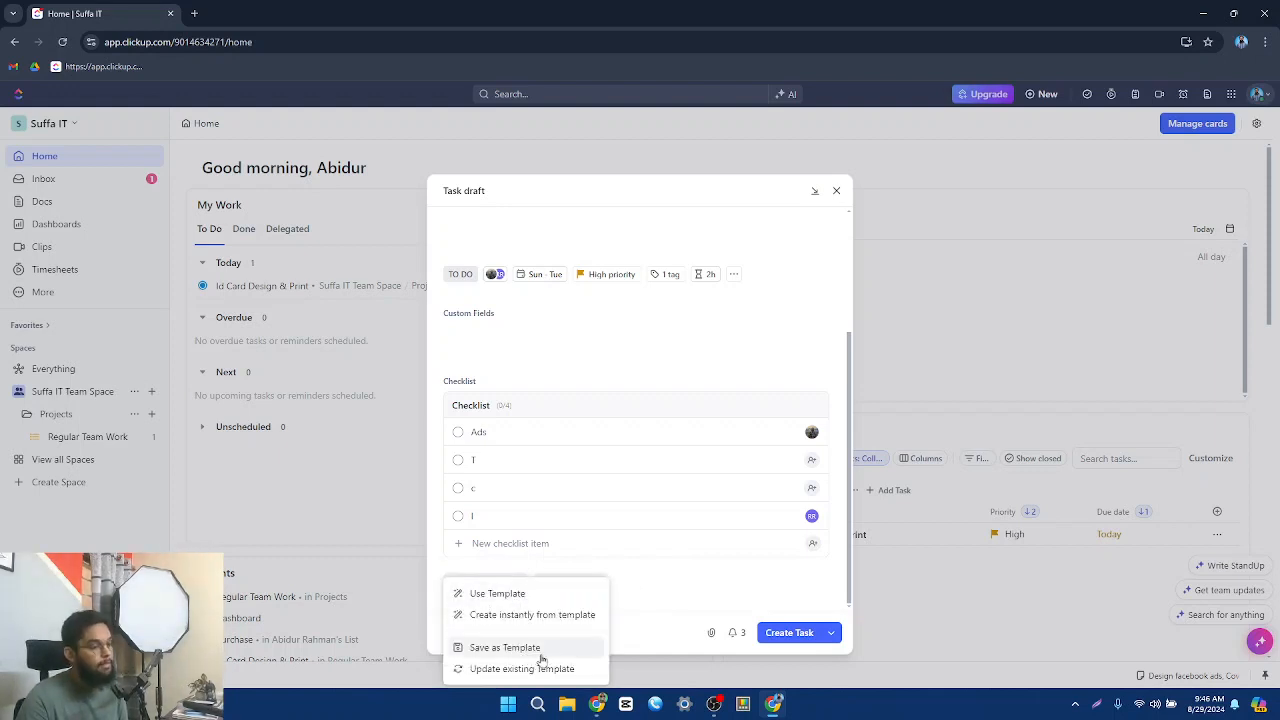
click(795, 636)
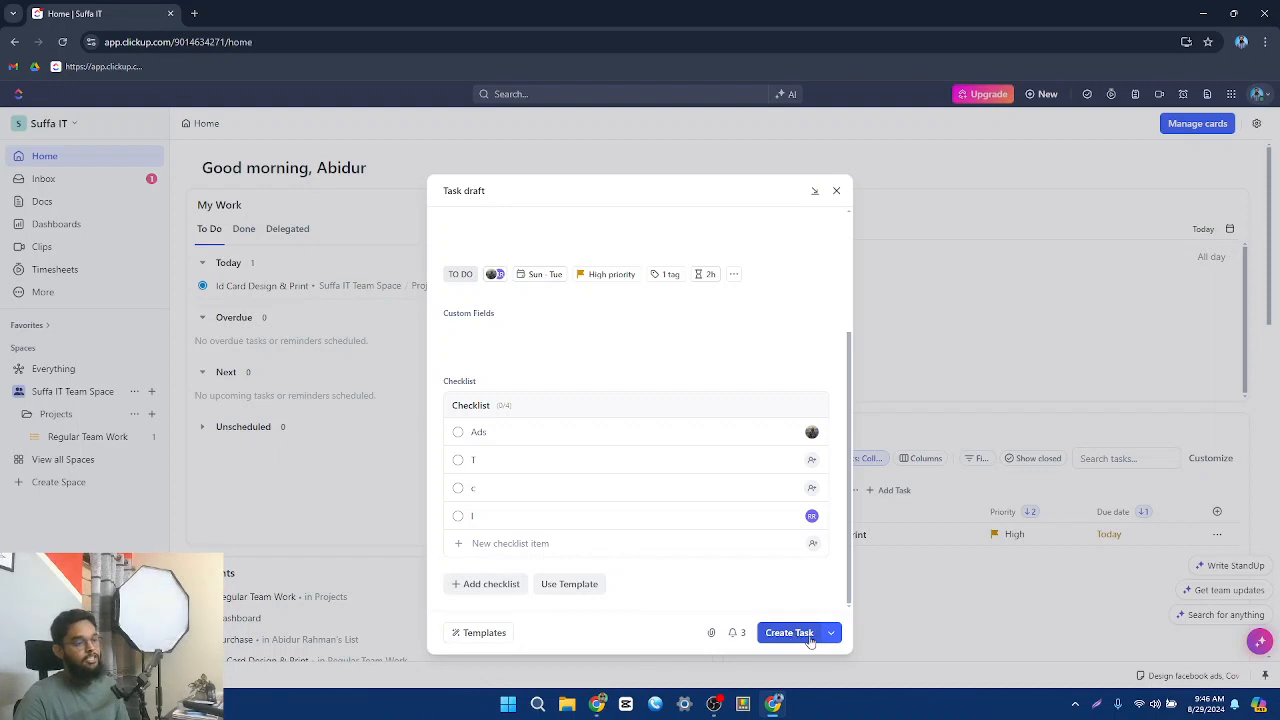
Create the Facebook ads, cover and thumbnail design task from the completed draft
click(790, 633)
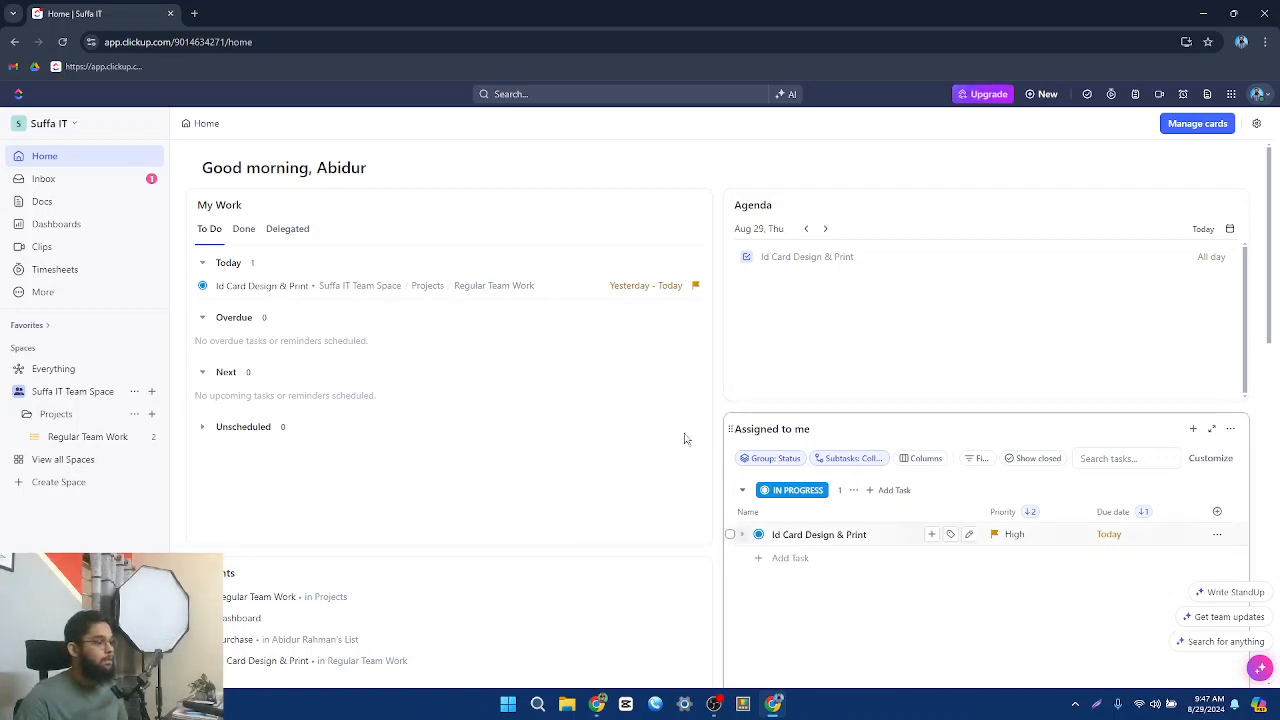
scroll(706, 500, down, 1)
scroll(566, 505, down, 1)
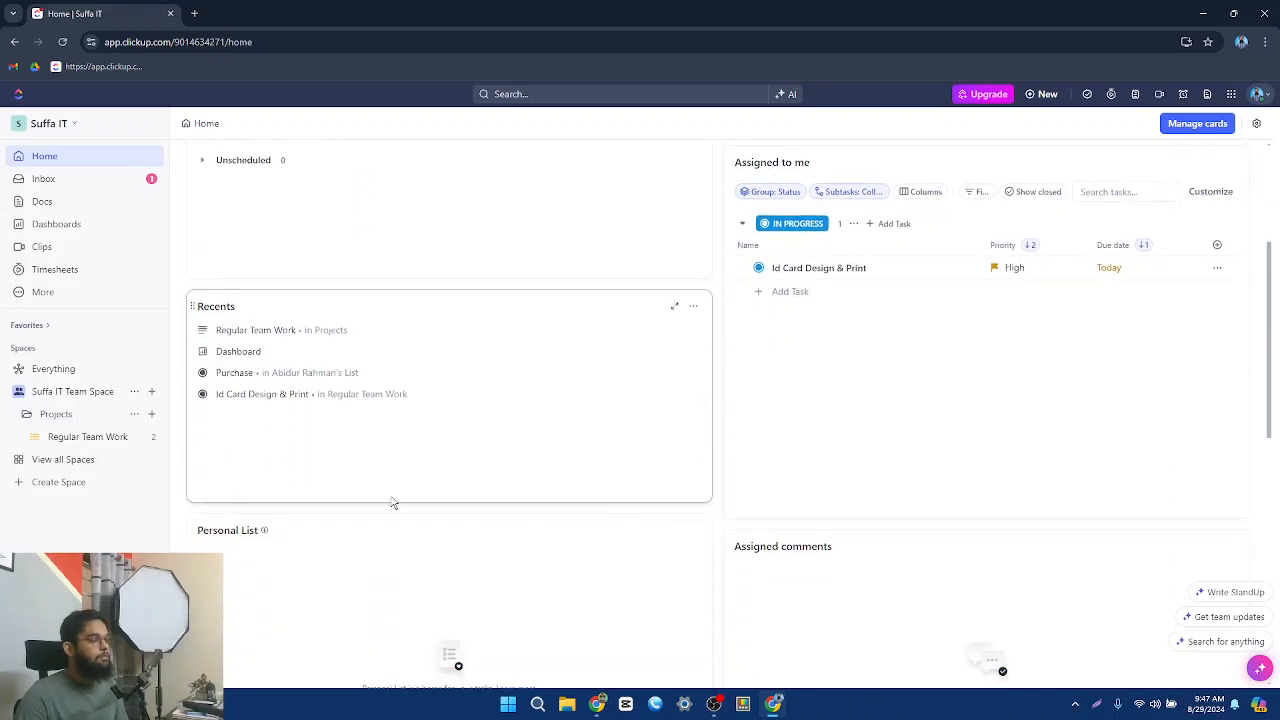
scroll(391, 503, up, 3)
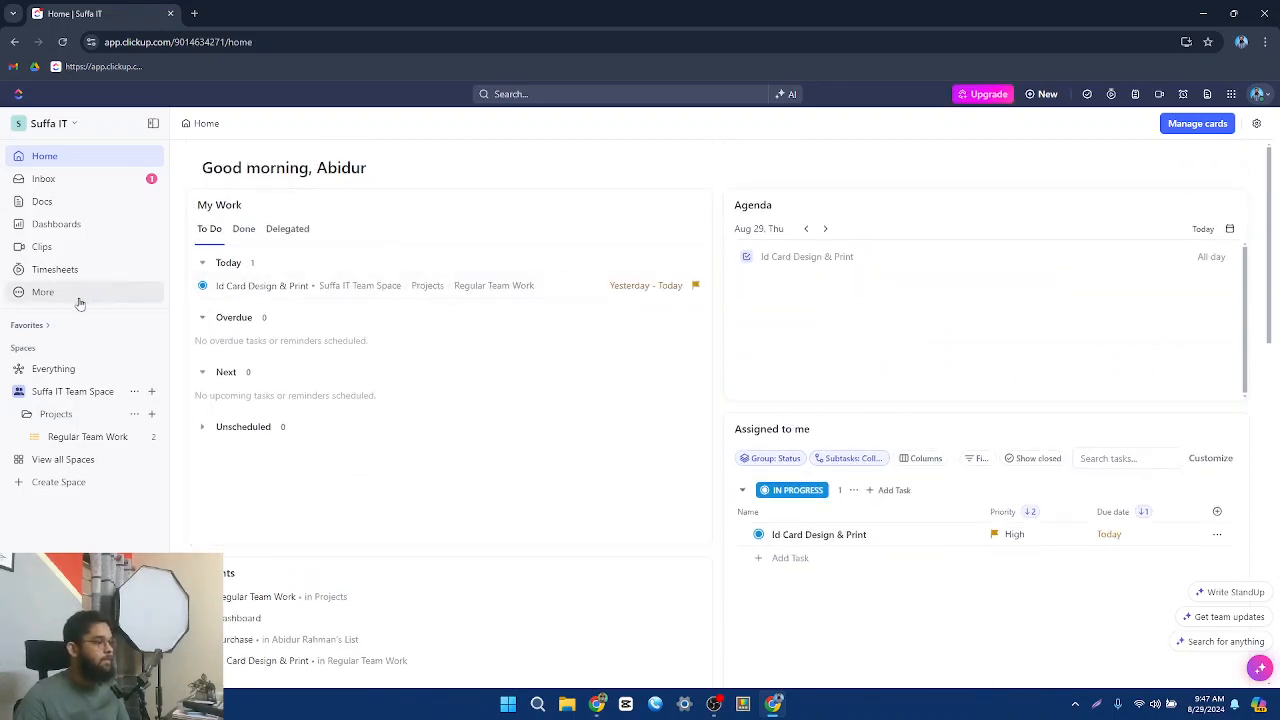
Open the new Facebook ads design task through the TO DO slice of the Suffa IT Team Space's Workload by Status chart
click(86, 395)
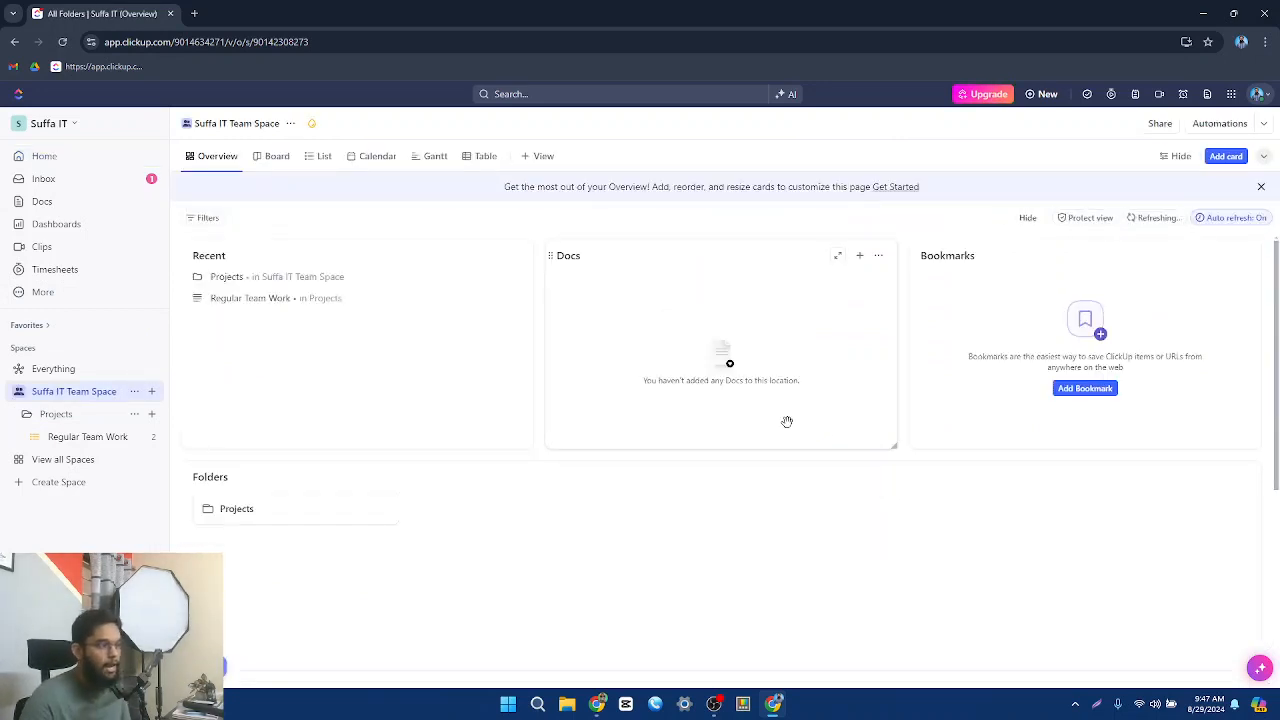
scroll(496, 501, down, 1)
scroll(496, 501, down, 5)
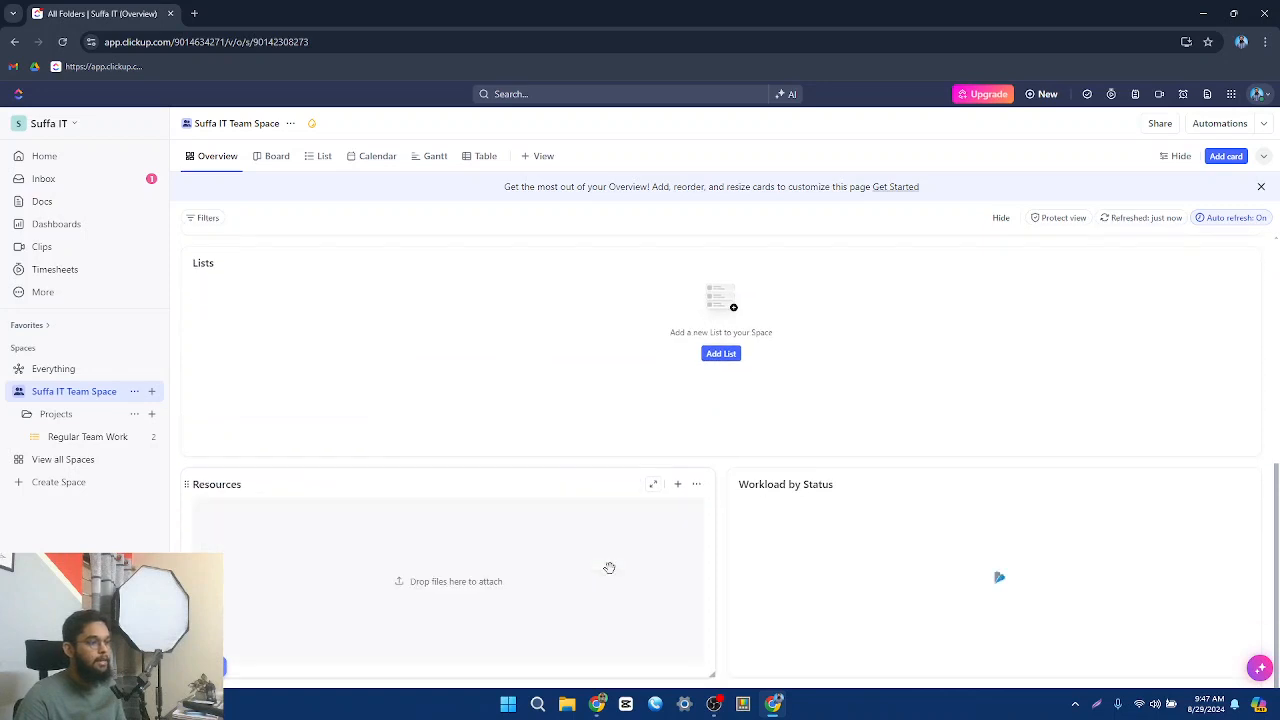
click(1025, 580)
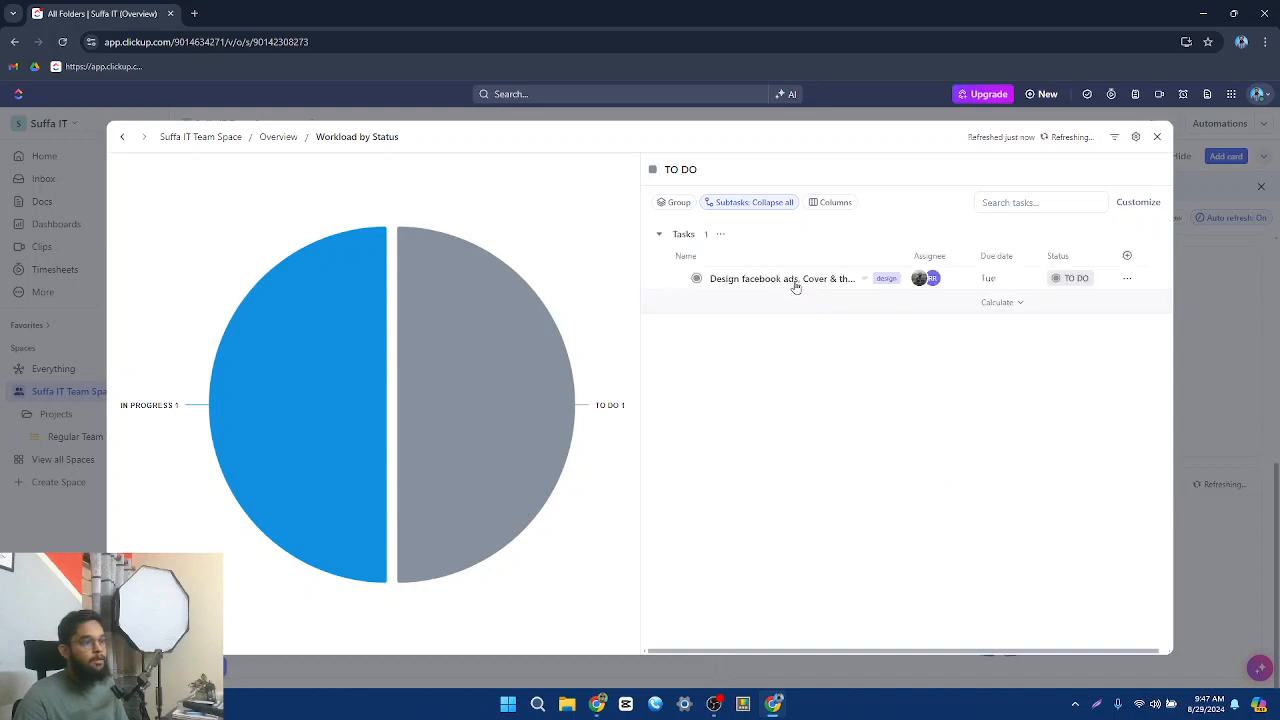
click(794, 282)
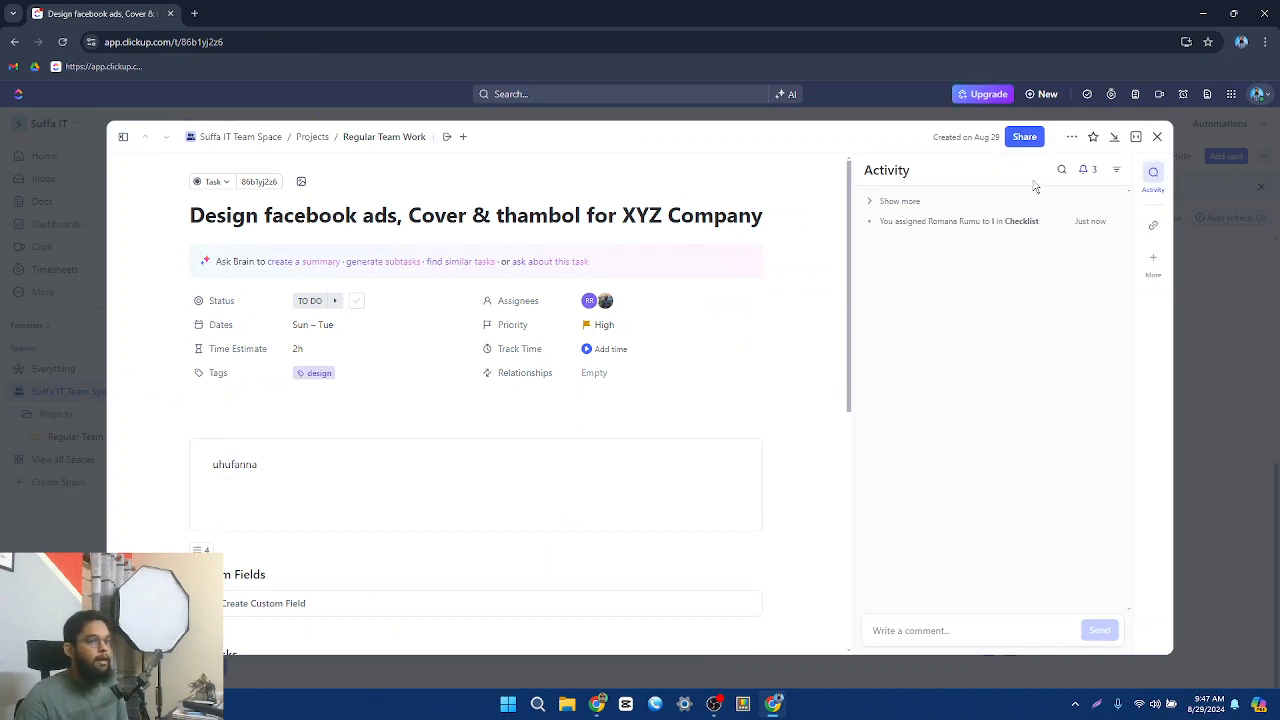
Set the task's assignees to yourself and the two team members
click(591, 299)
click(652, 303)
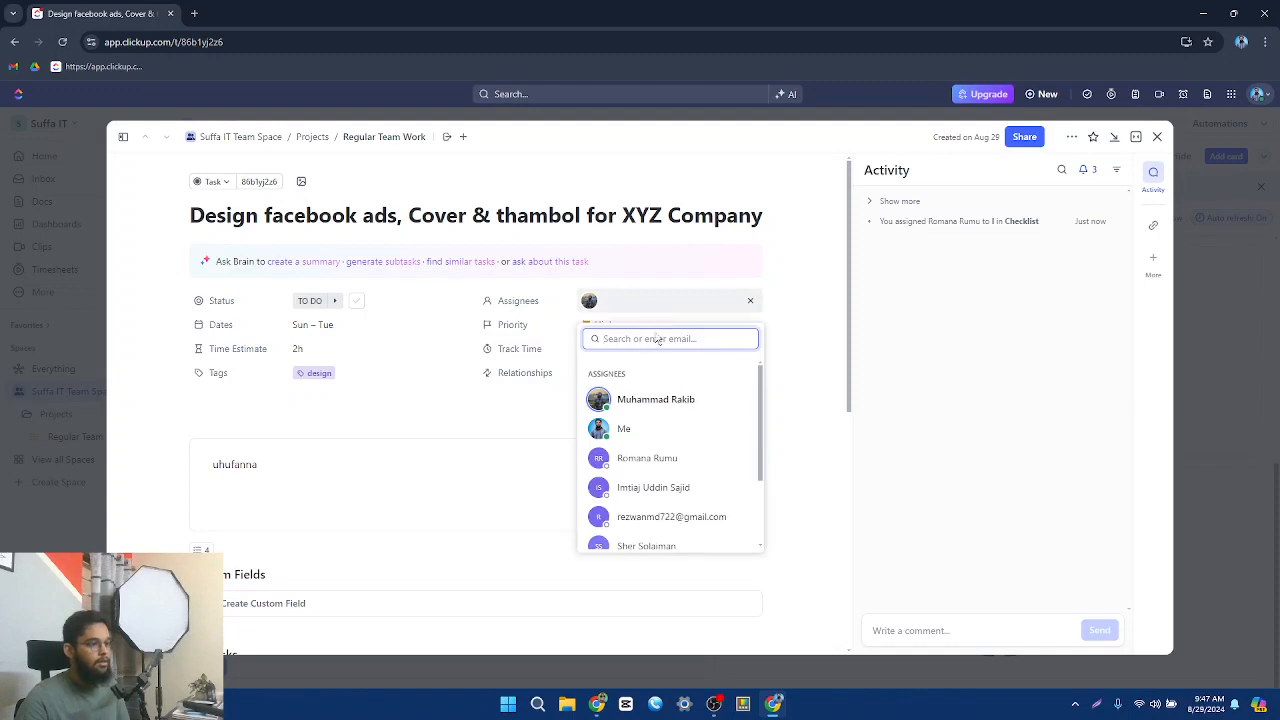
click(668, 458)
click(661, 431)
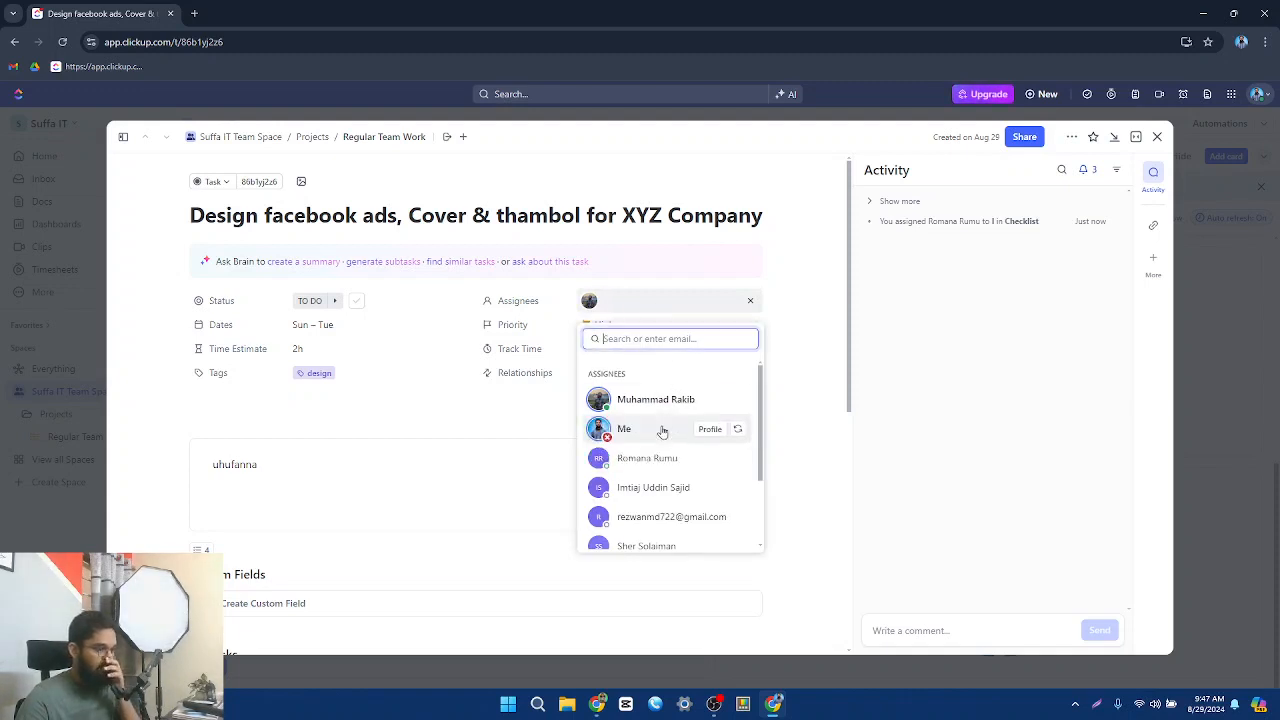
click(662, 428)
click(660, 456)
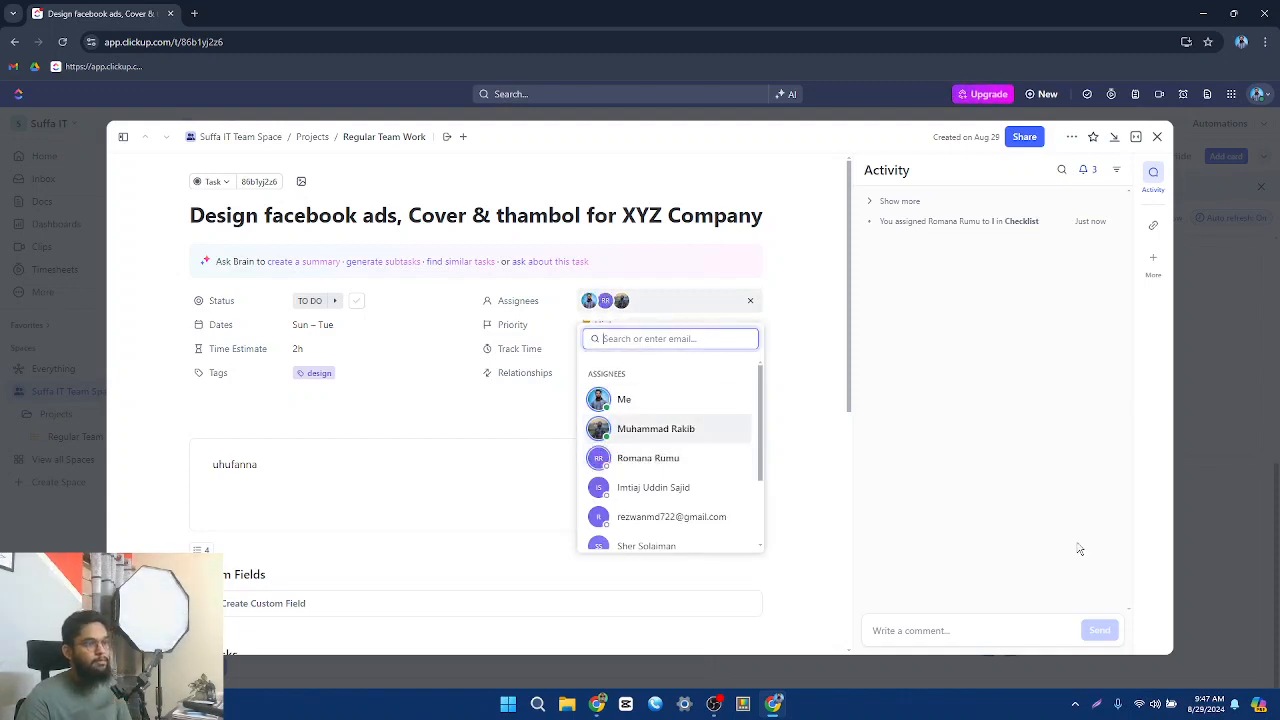
click(1002, 448)
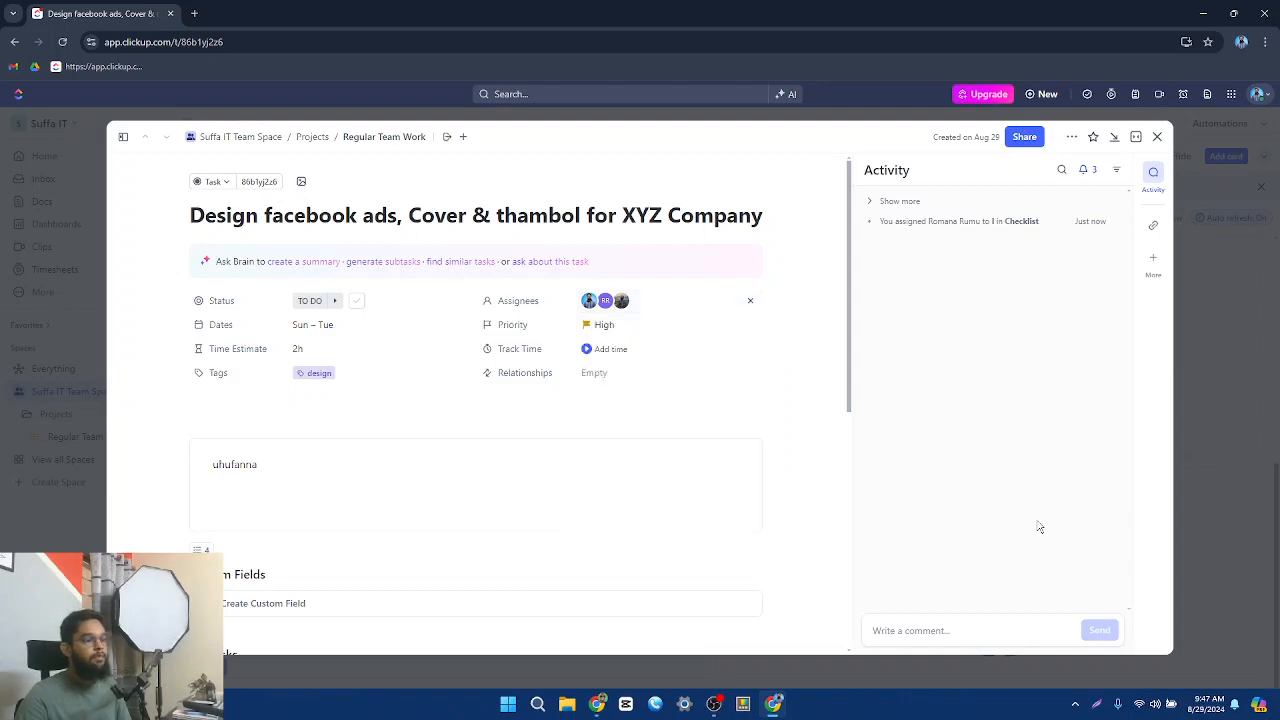
Close the task and the workload chart, and reopen the Facebook ads design task from My Work on the Home page
click(1157, 136)
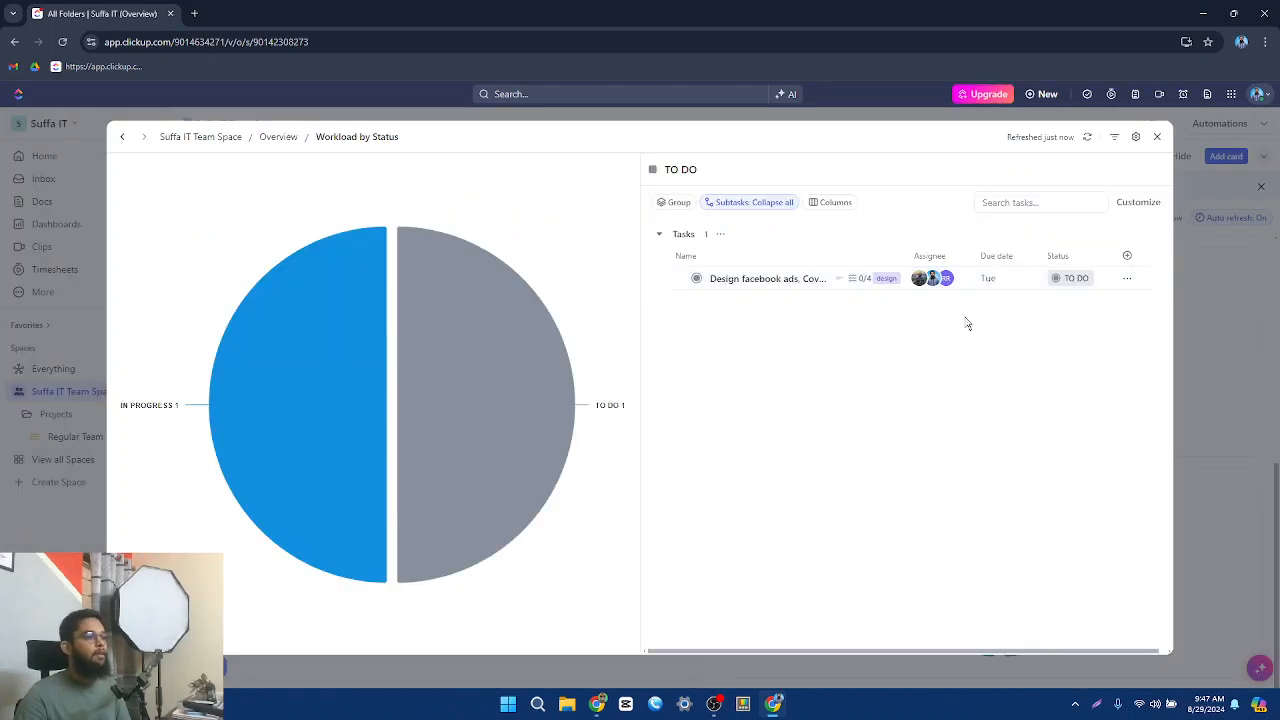
click(1157, 136)
click(80, 157)
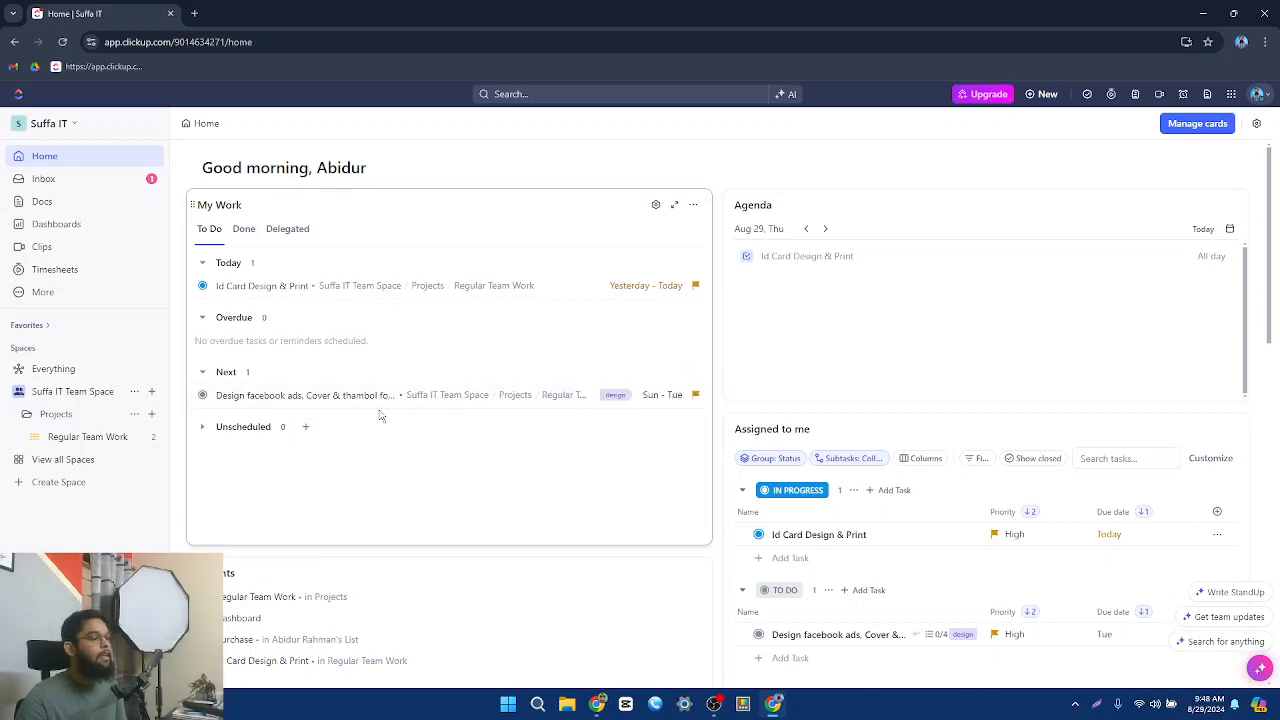
click(338, 408)
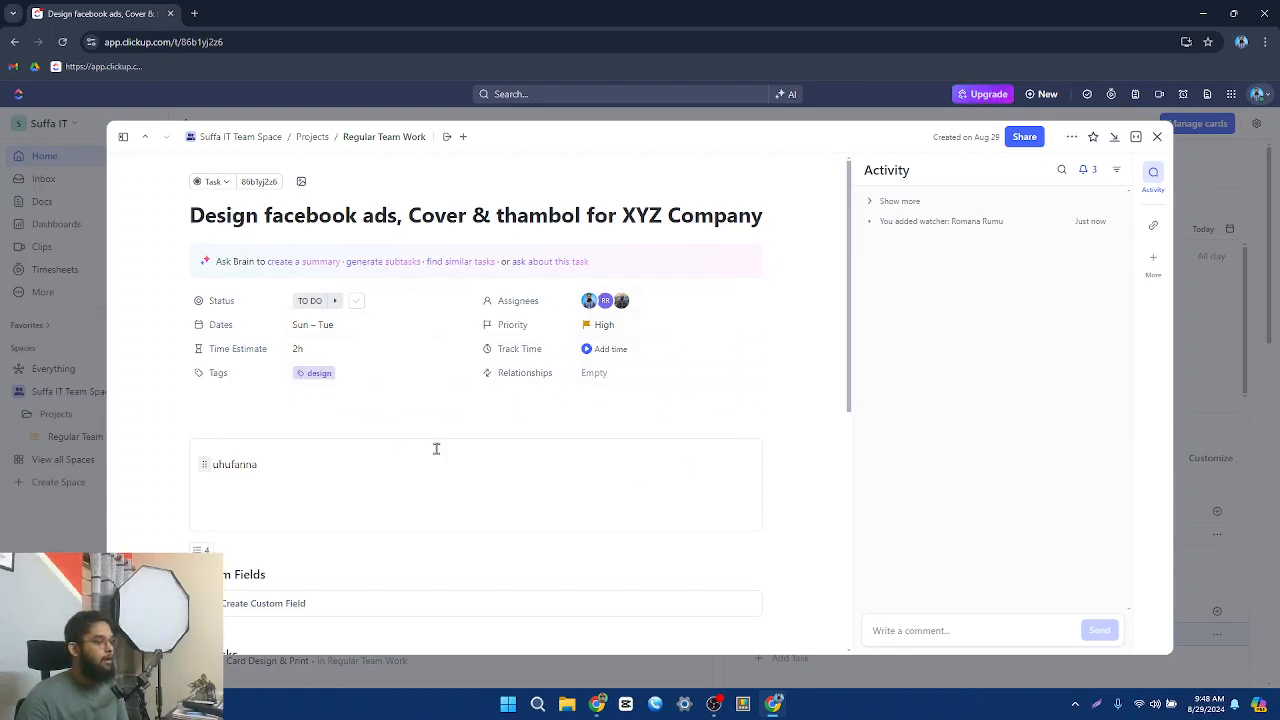
Mark the "Ads" checklist item as complete, show the completed items, and set "Ads" back to incomplete
scroll(532, 517, down, 2)
scroll(494, 460, down, 2)
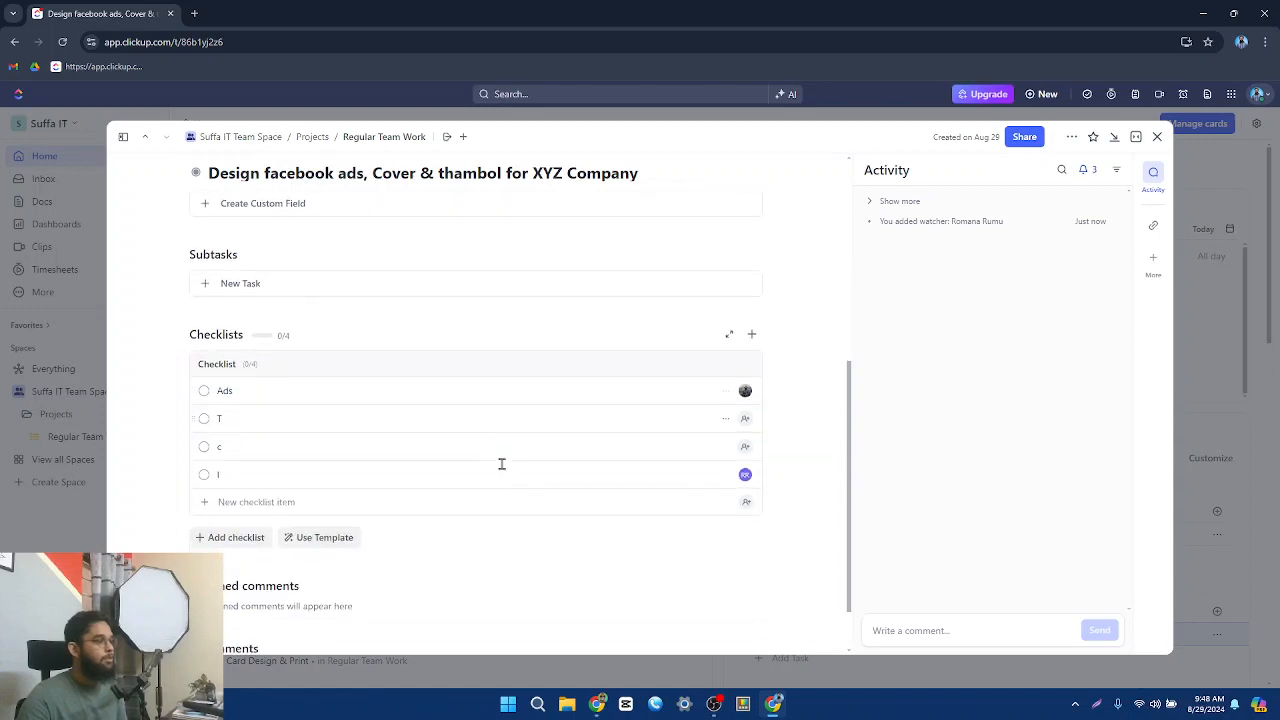
scroll(568, 496, down, 1)
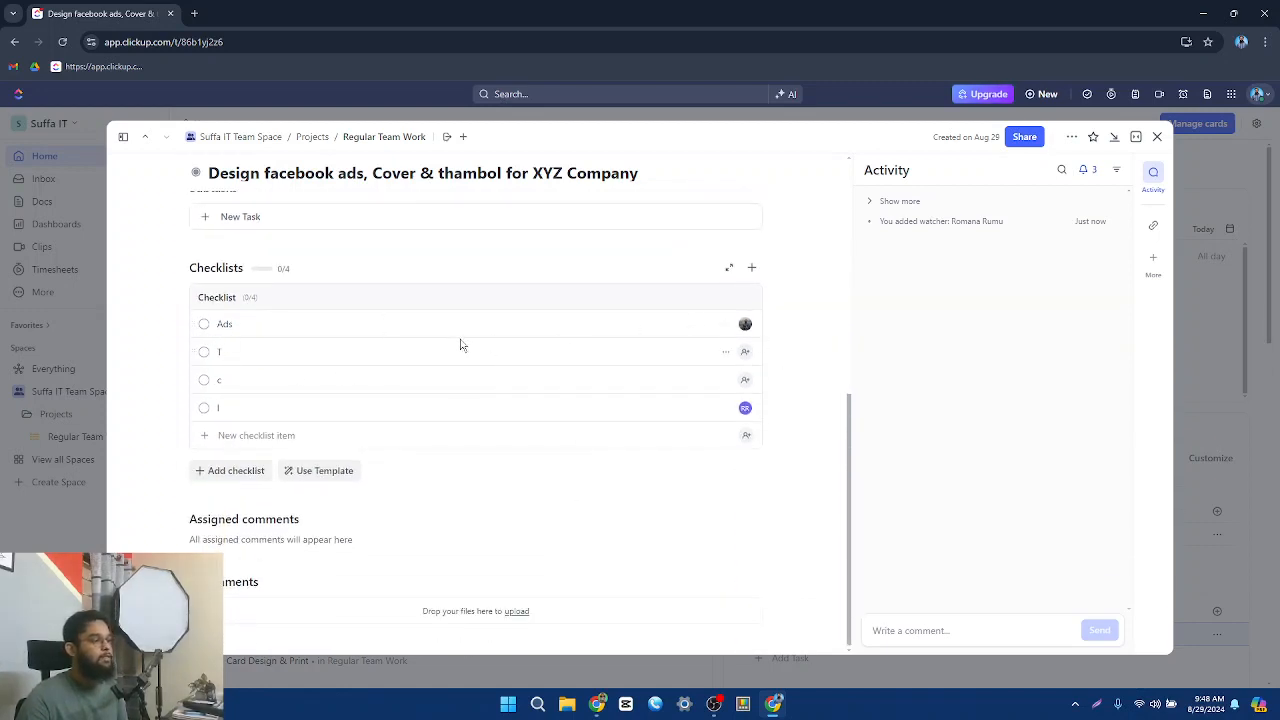
click(204, 326)
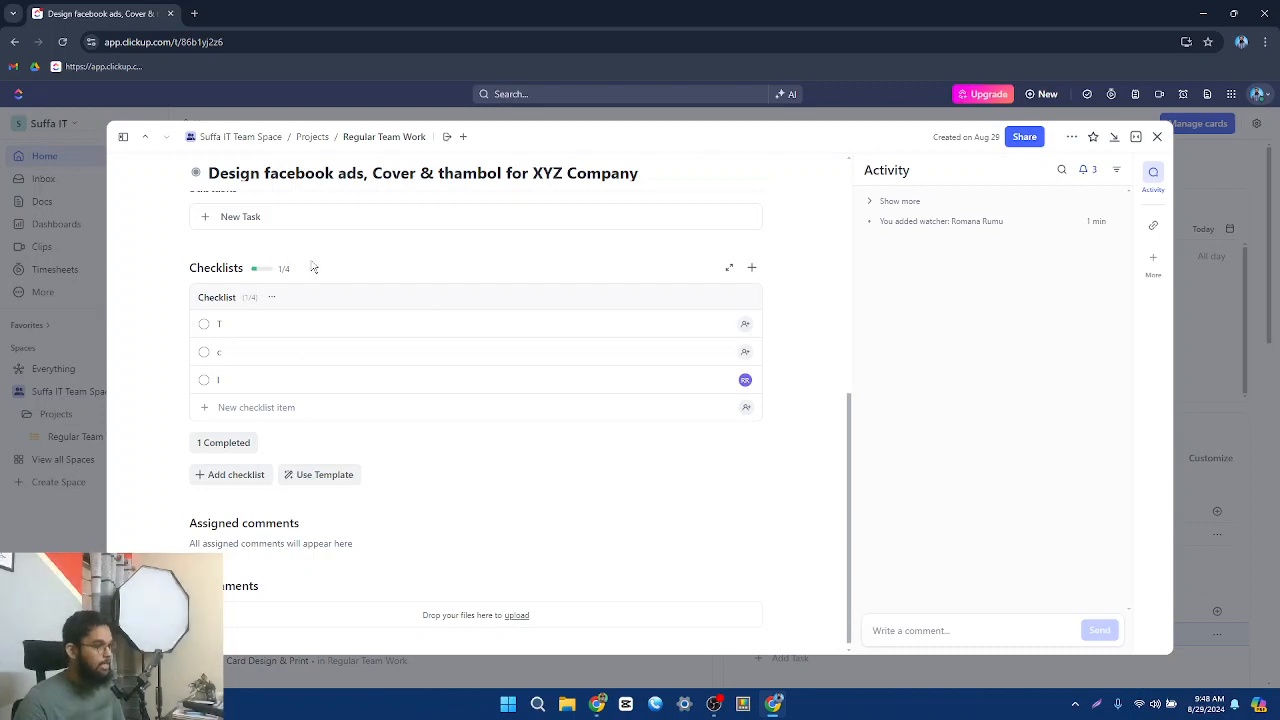
click(233, 446)
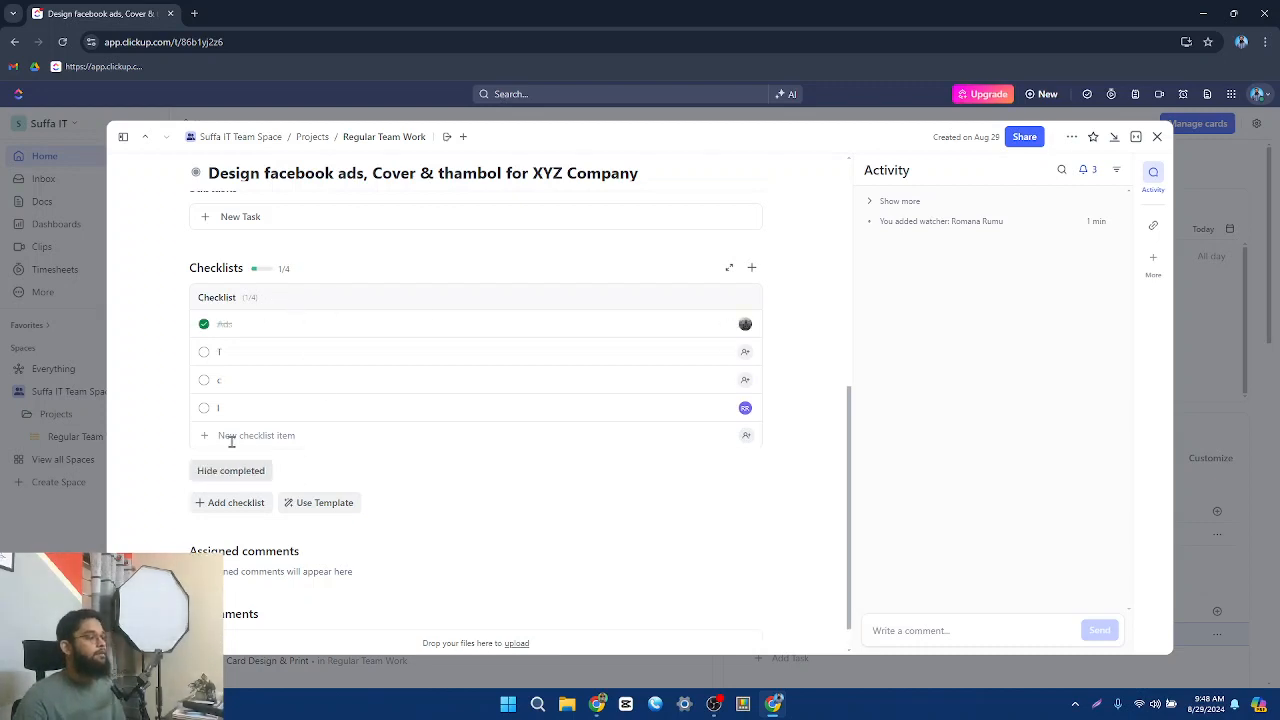
click(204, 326)
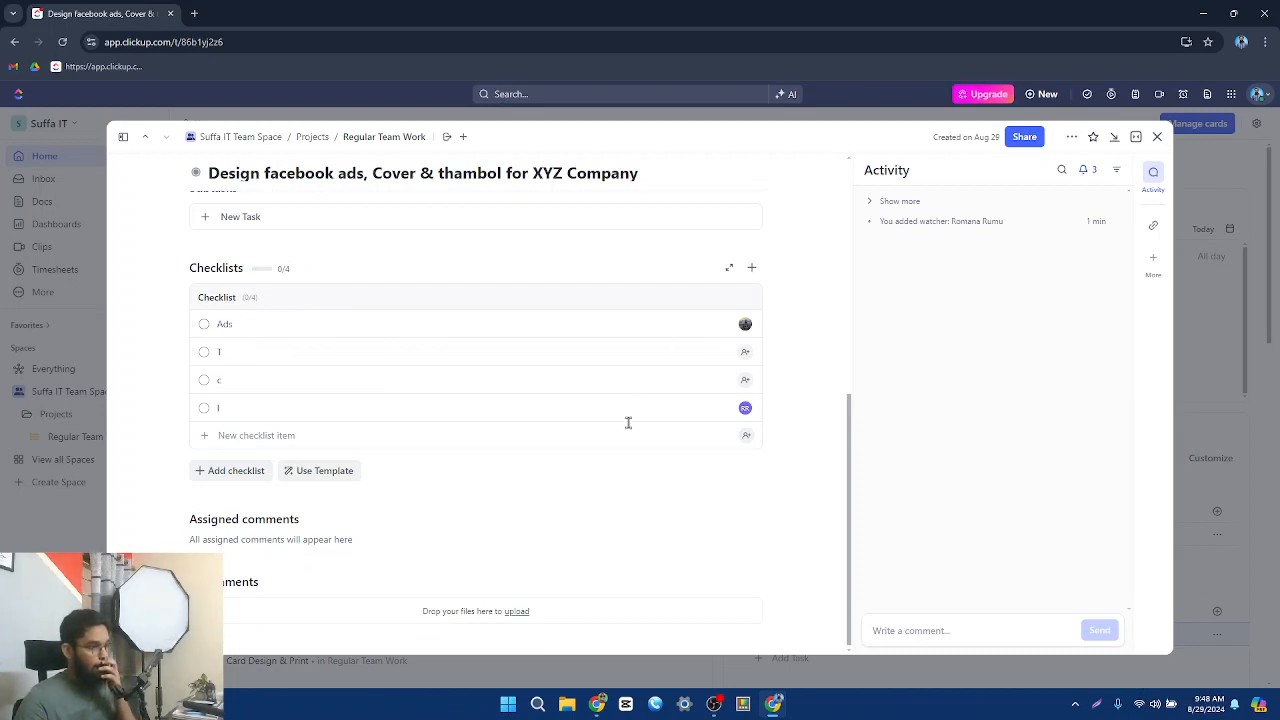
Post the comment "babaazsada" on the task and assign it to a team member
scroll(620, 465, up, 2)
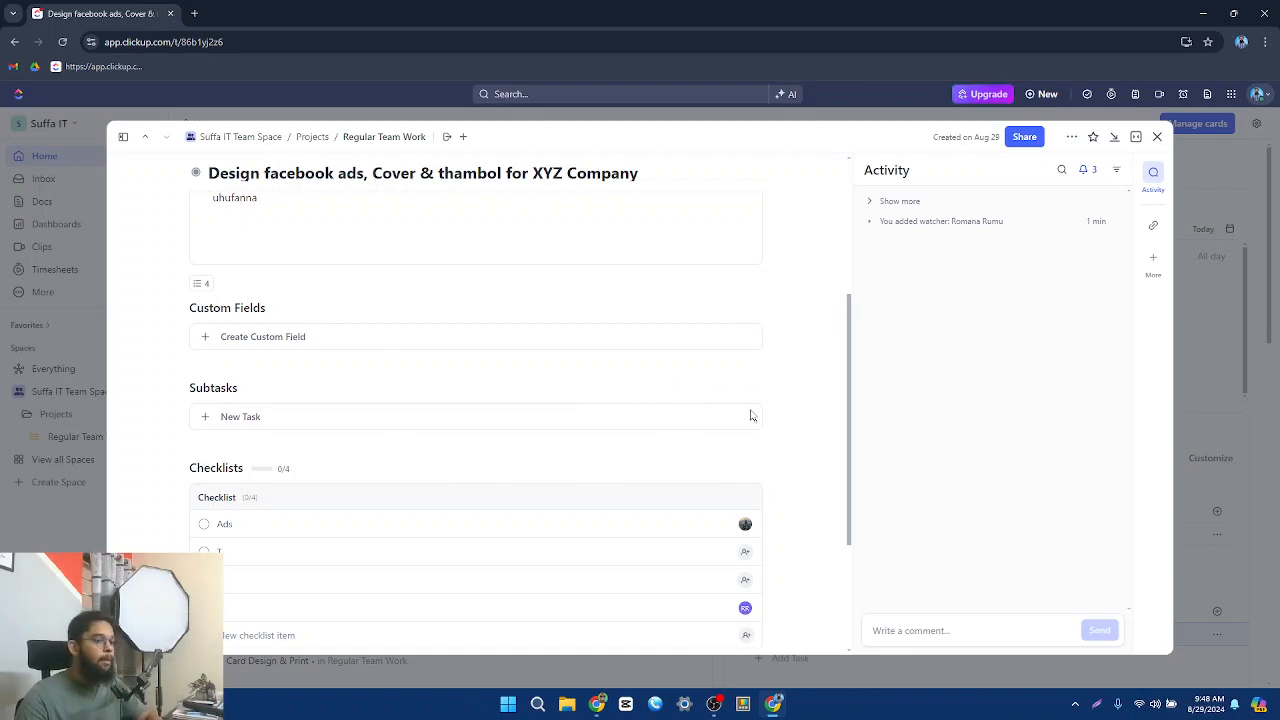
scroll(751, 415, up, 3)
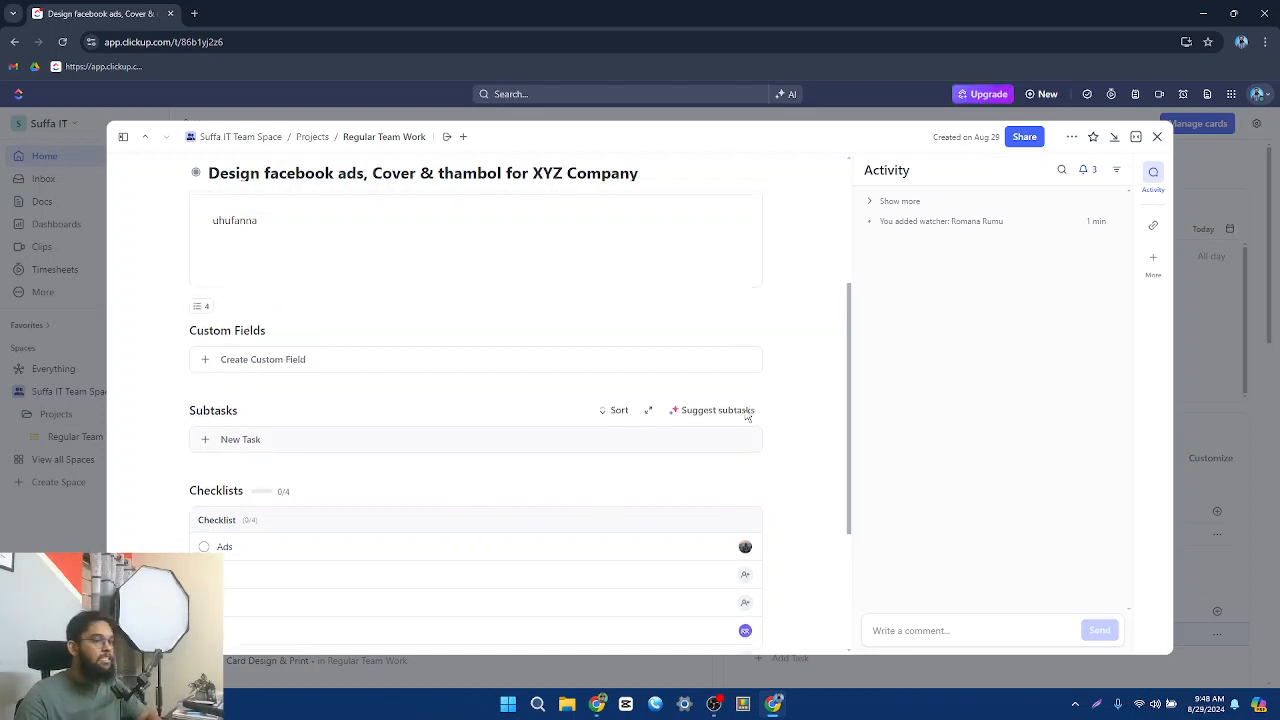
click(908, 631)
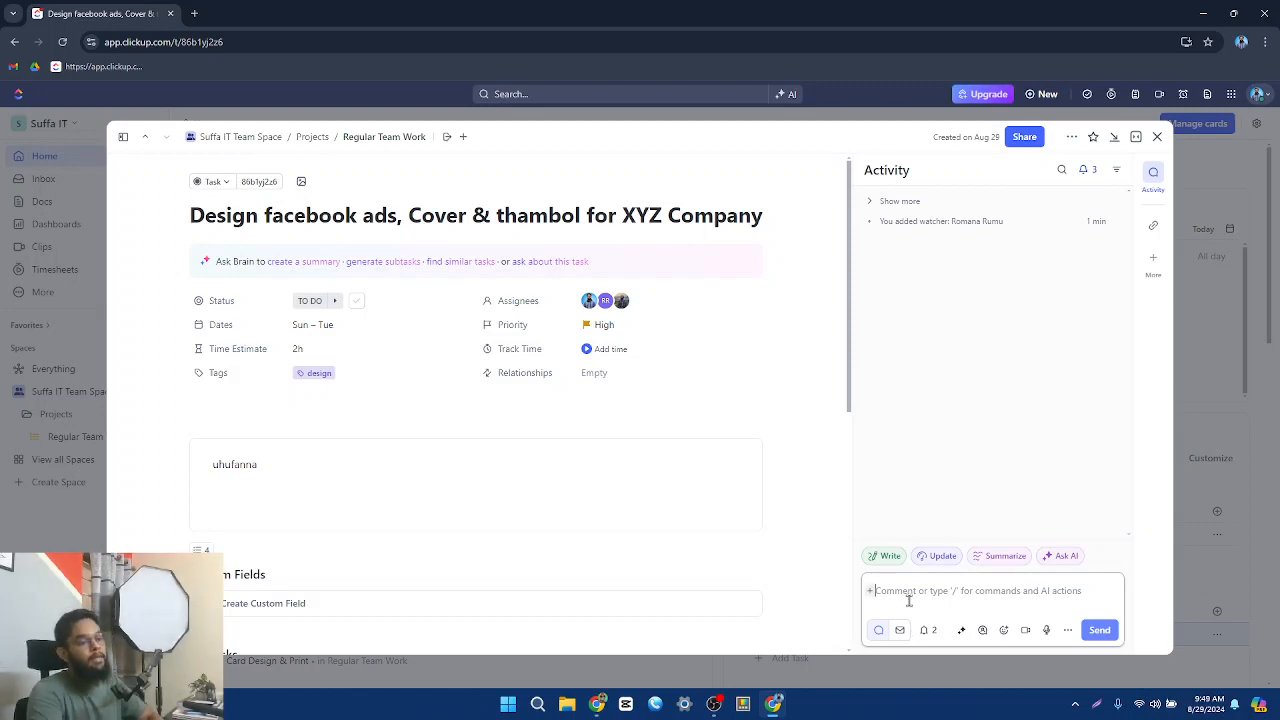
text(baba)
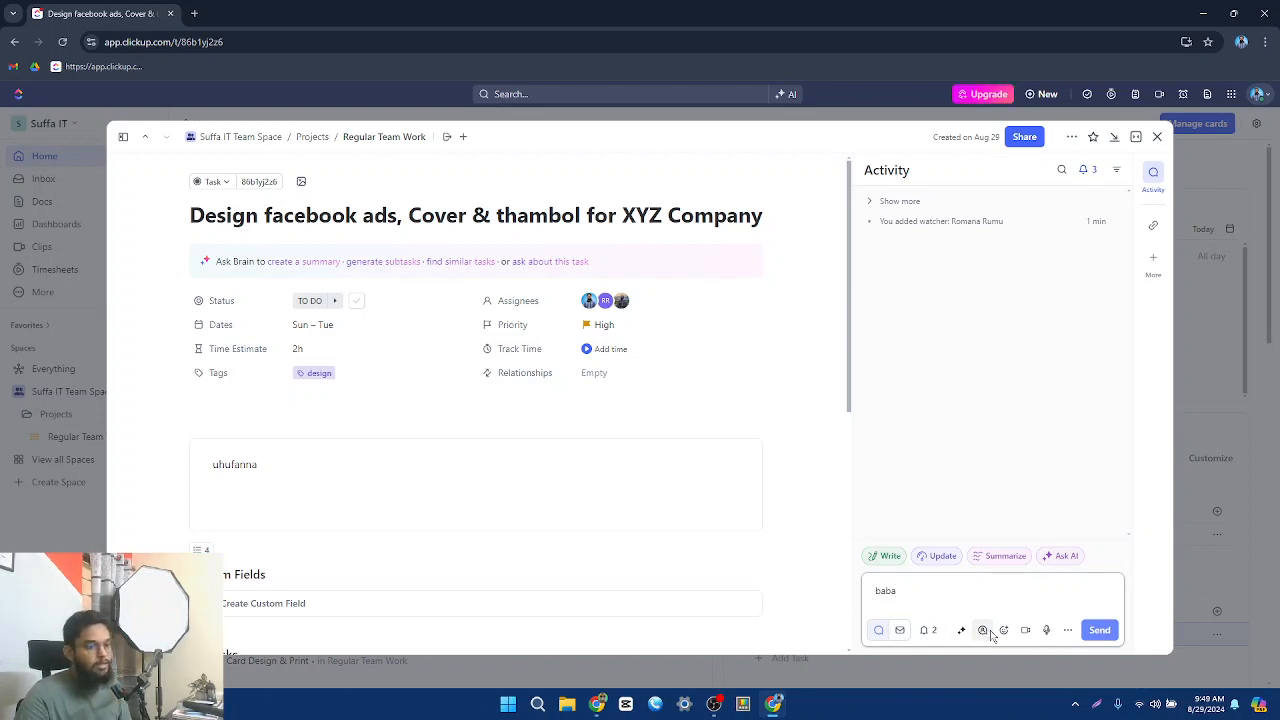
click(990, 631)
click(917, 592)
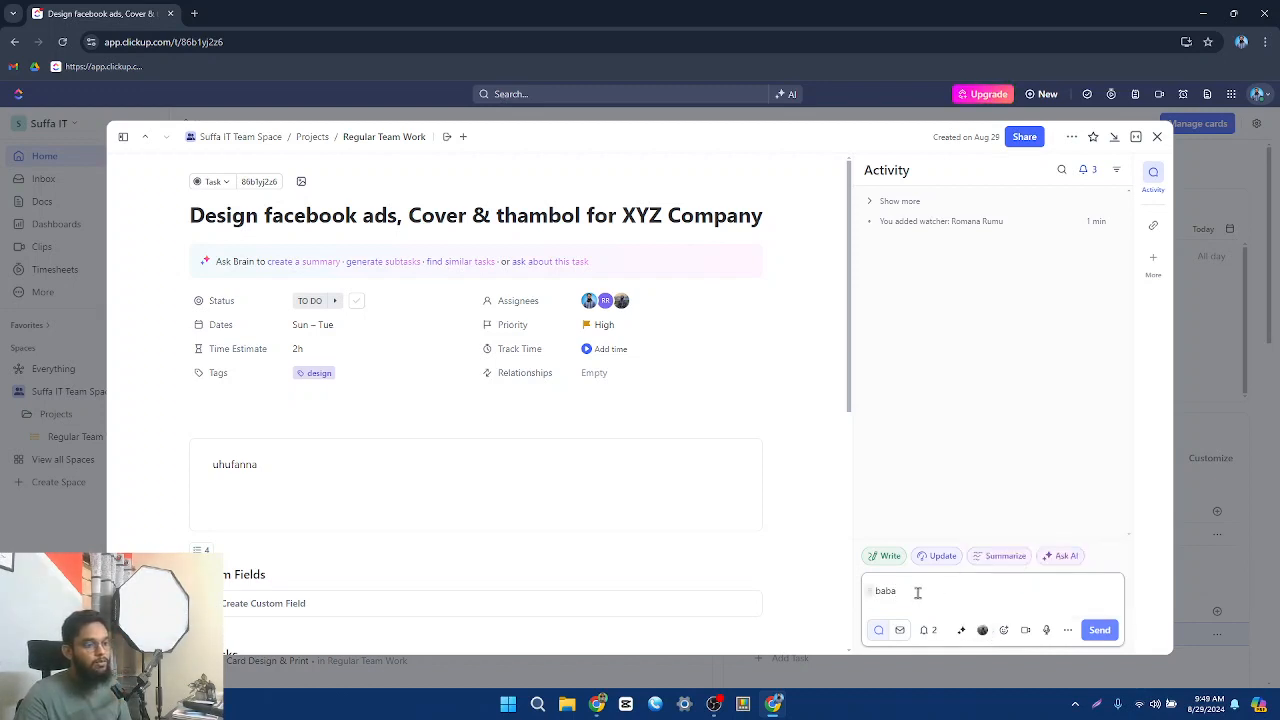
text(azsada)
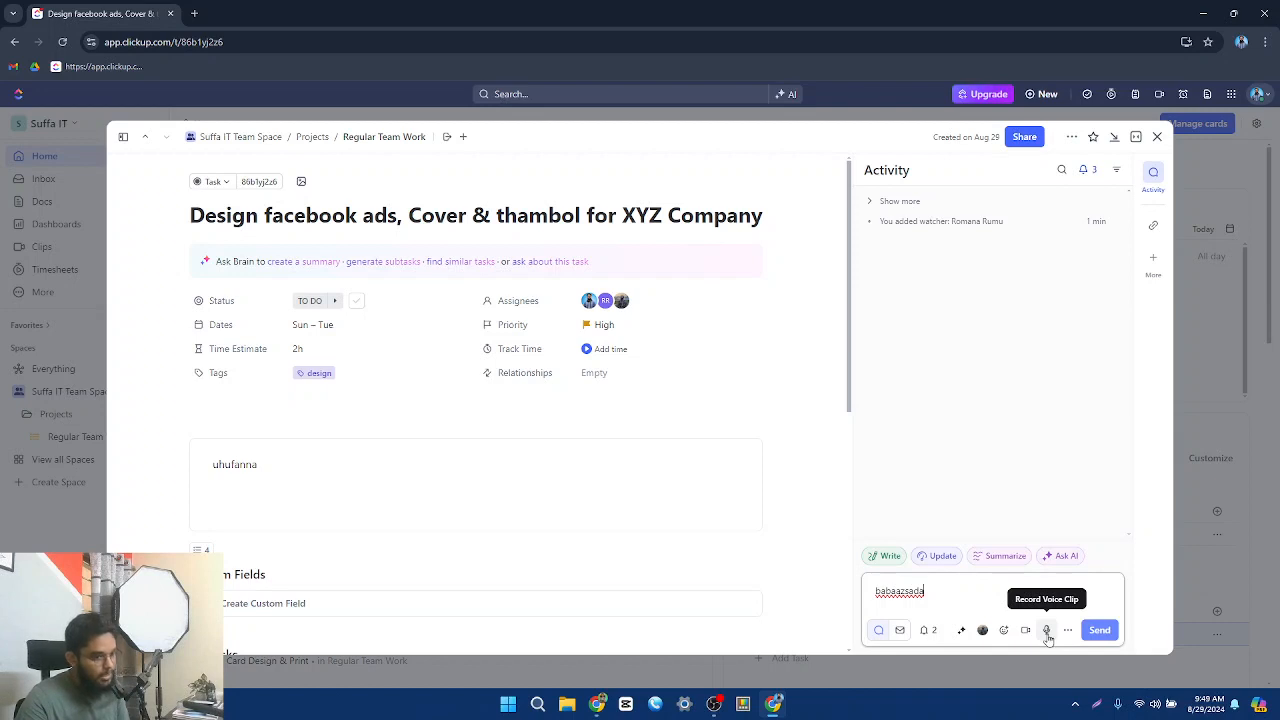
click(1098, 631)
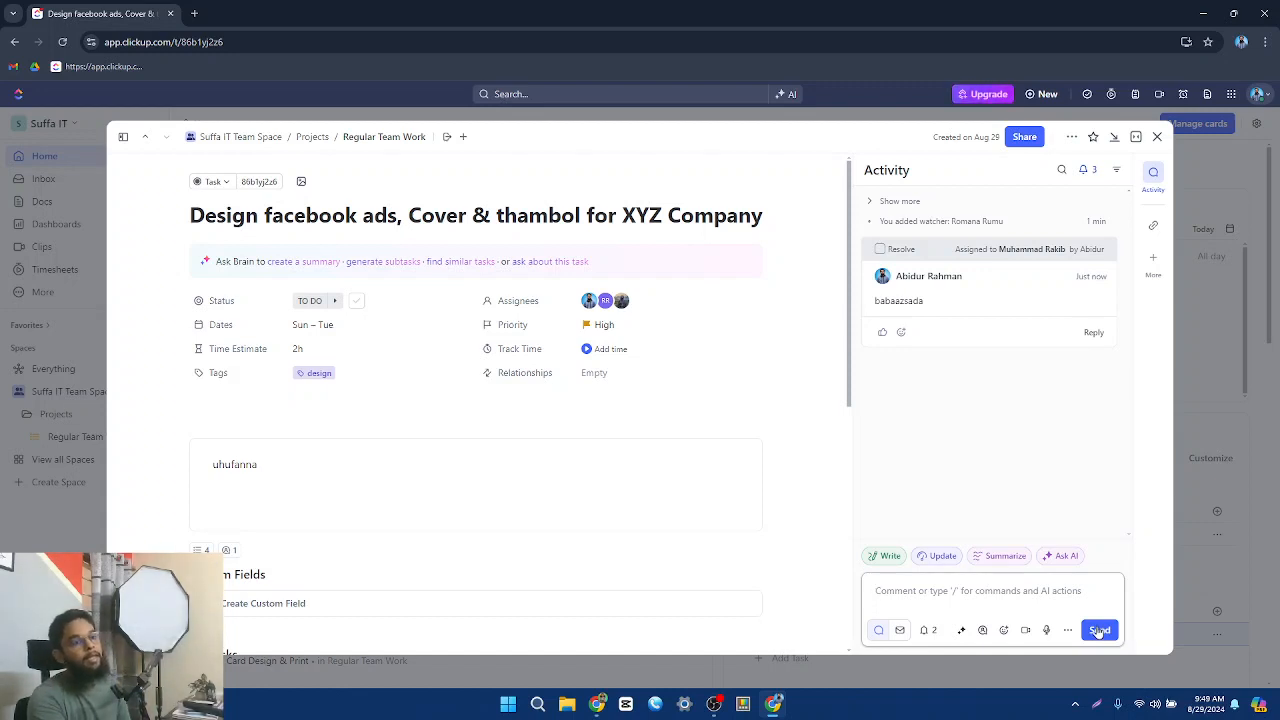
Examine the task's links and the options for connecting a URL or relationship, and return to its activity
click(1153, 224)
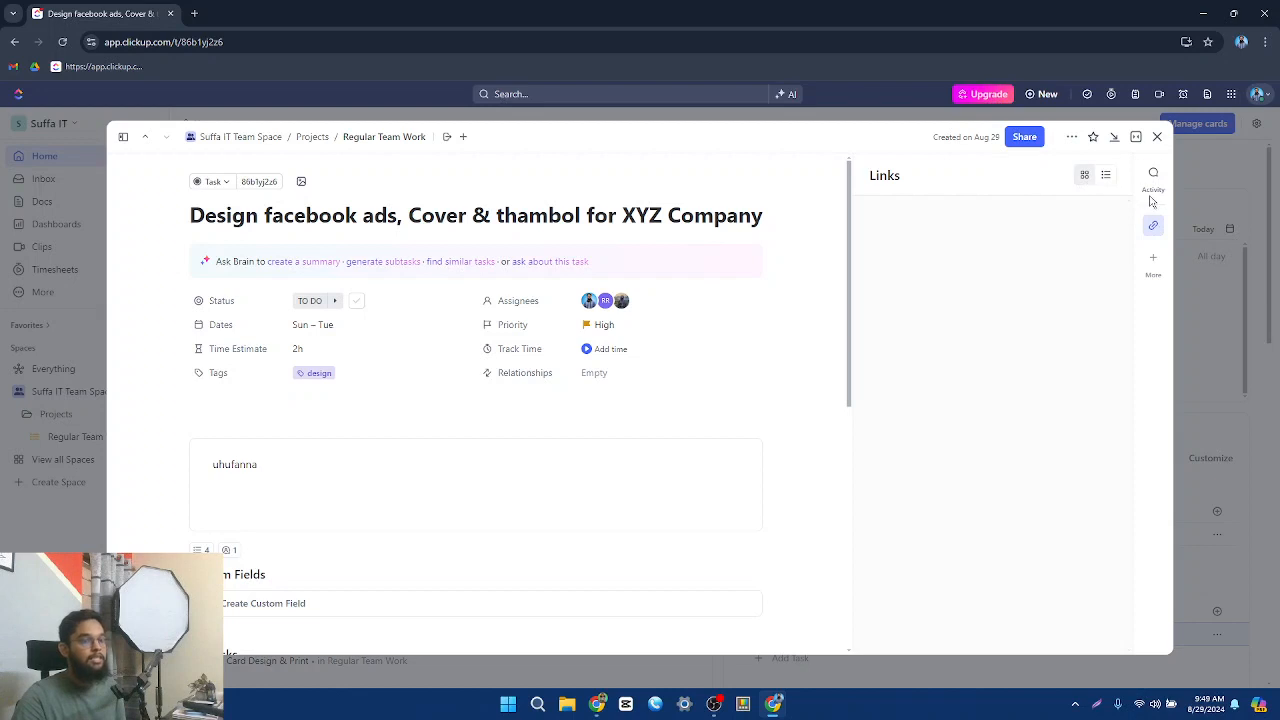
click(1155, 268)
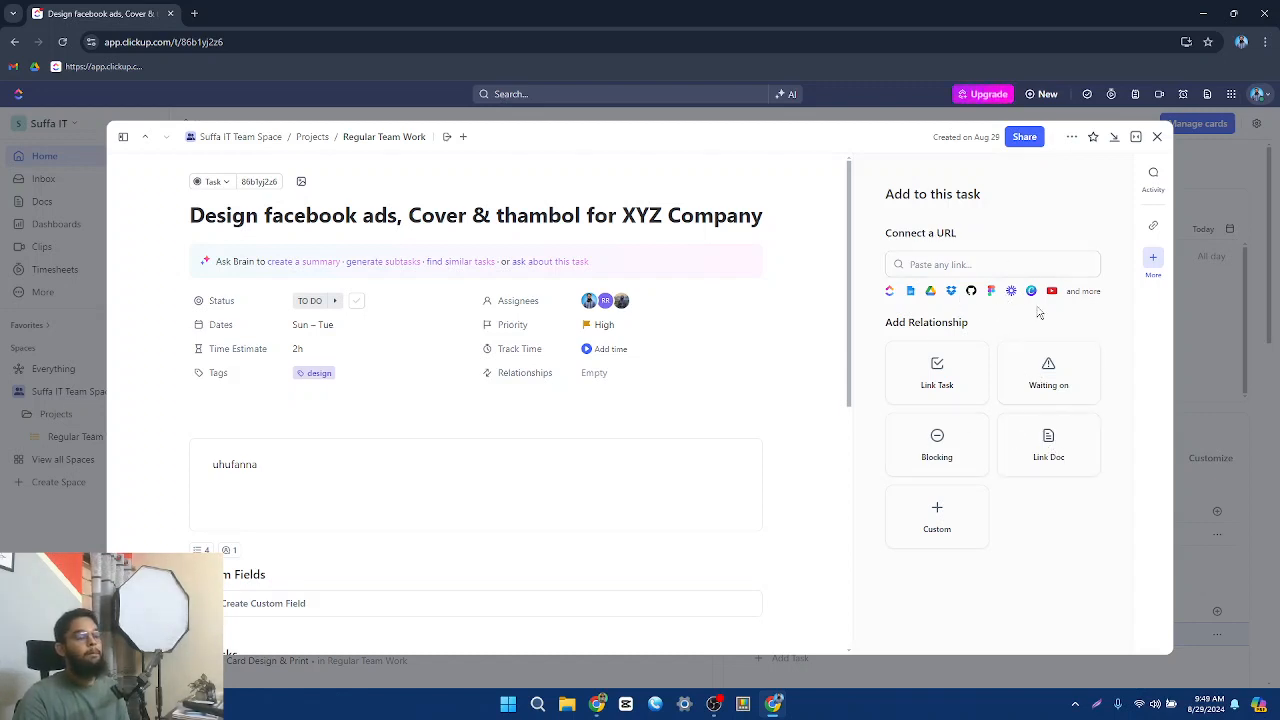
click(1153, 174)
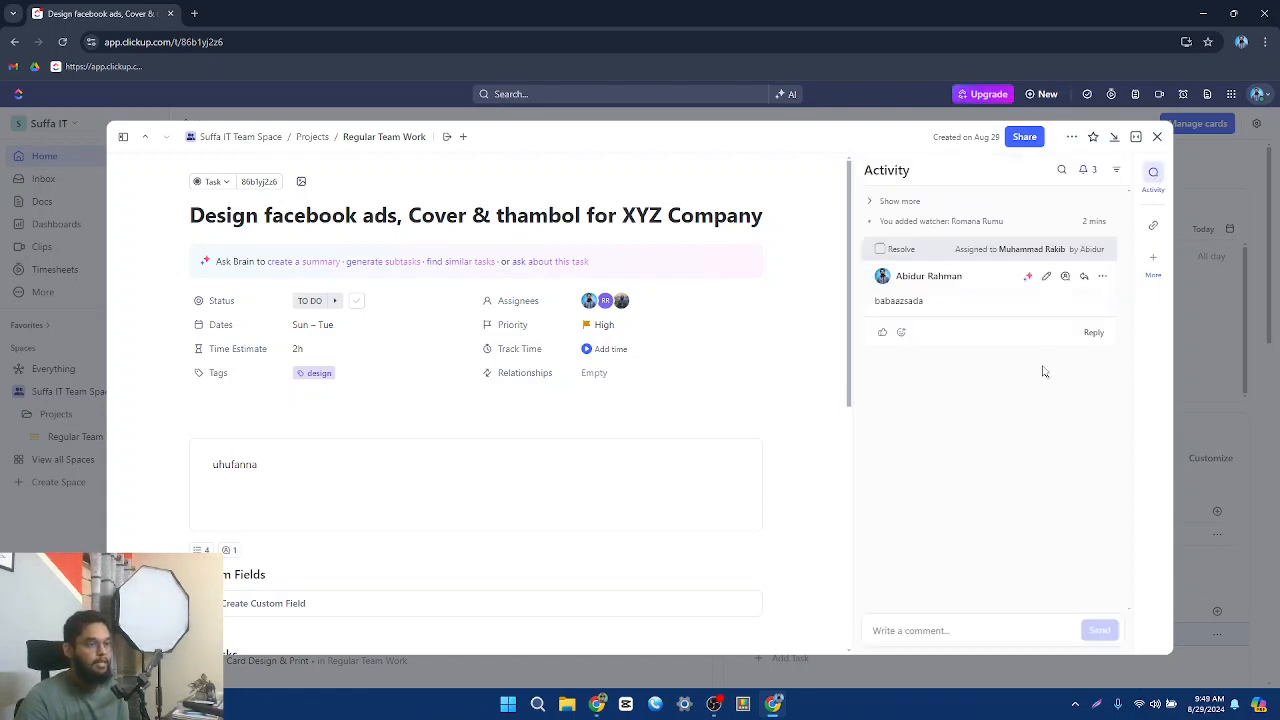
Set the Facebook ads design task's status to In Progress
click(912, 631)
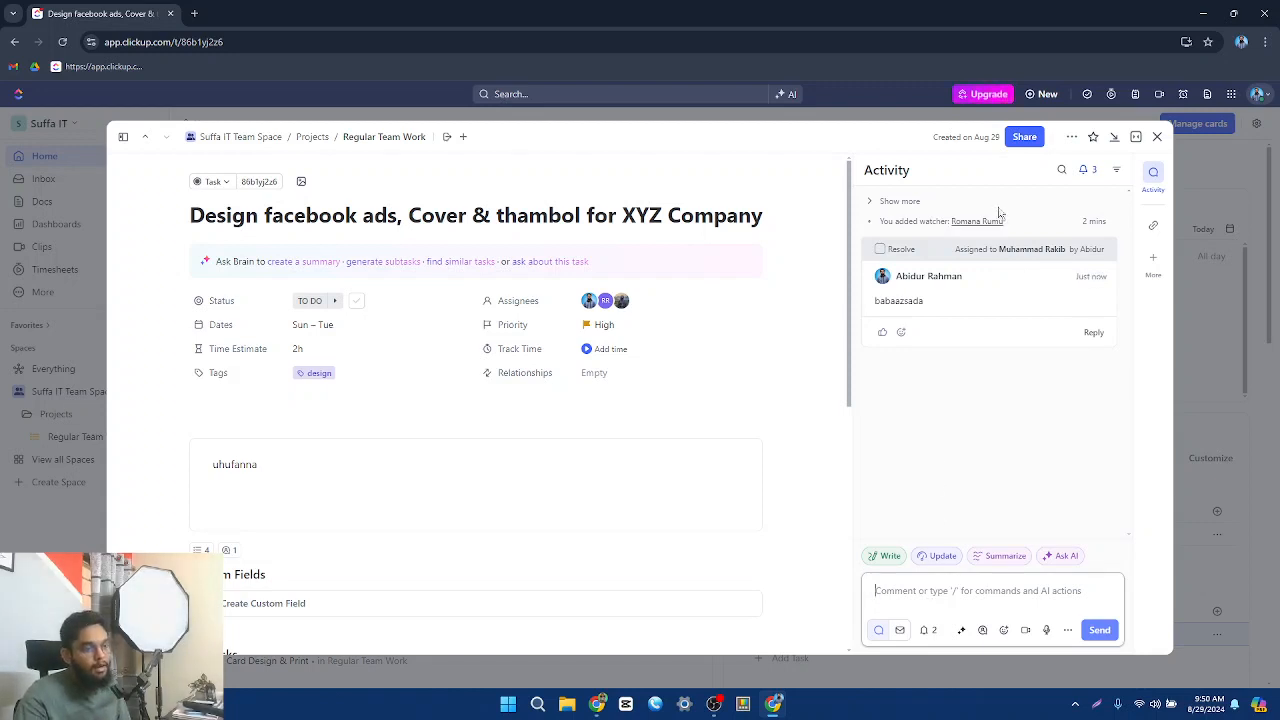
scroll(440, 580, down, 3)
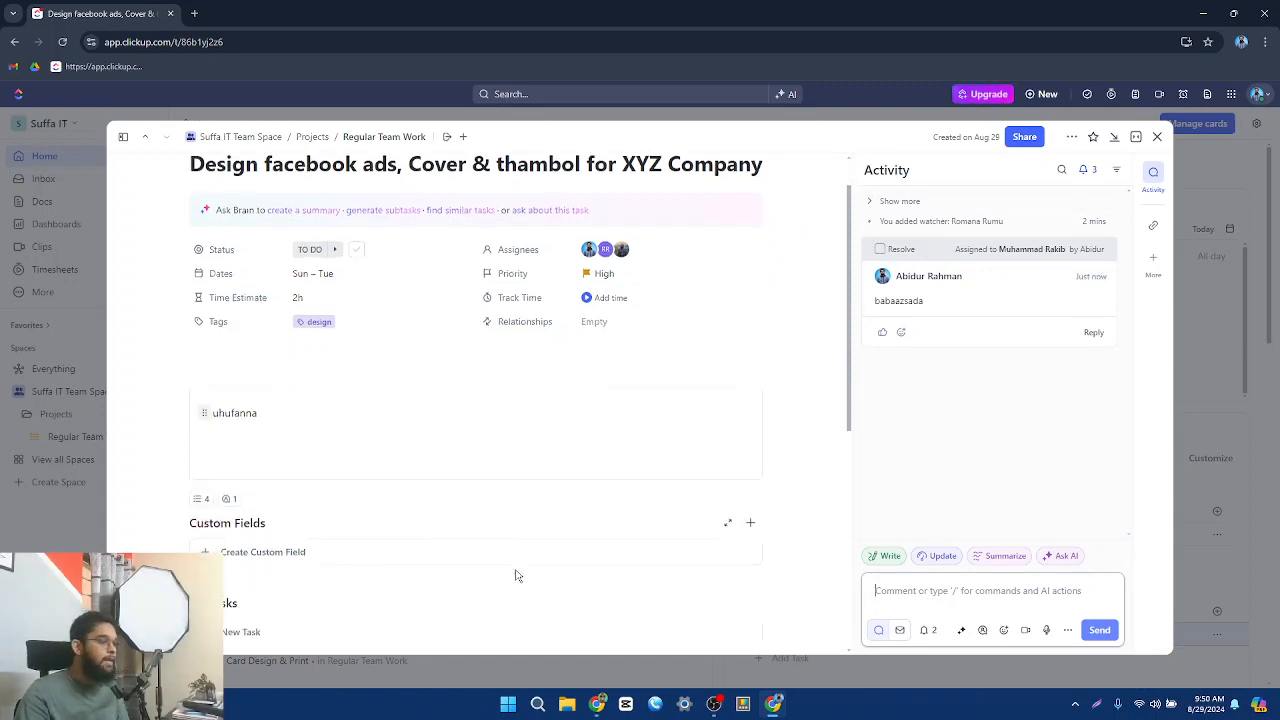
scroll(531, 573, up, 3)
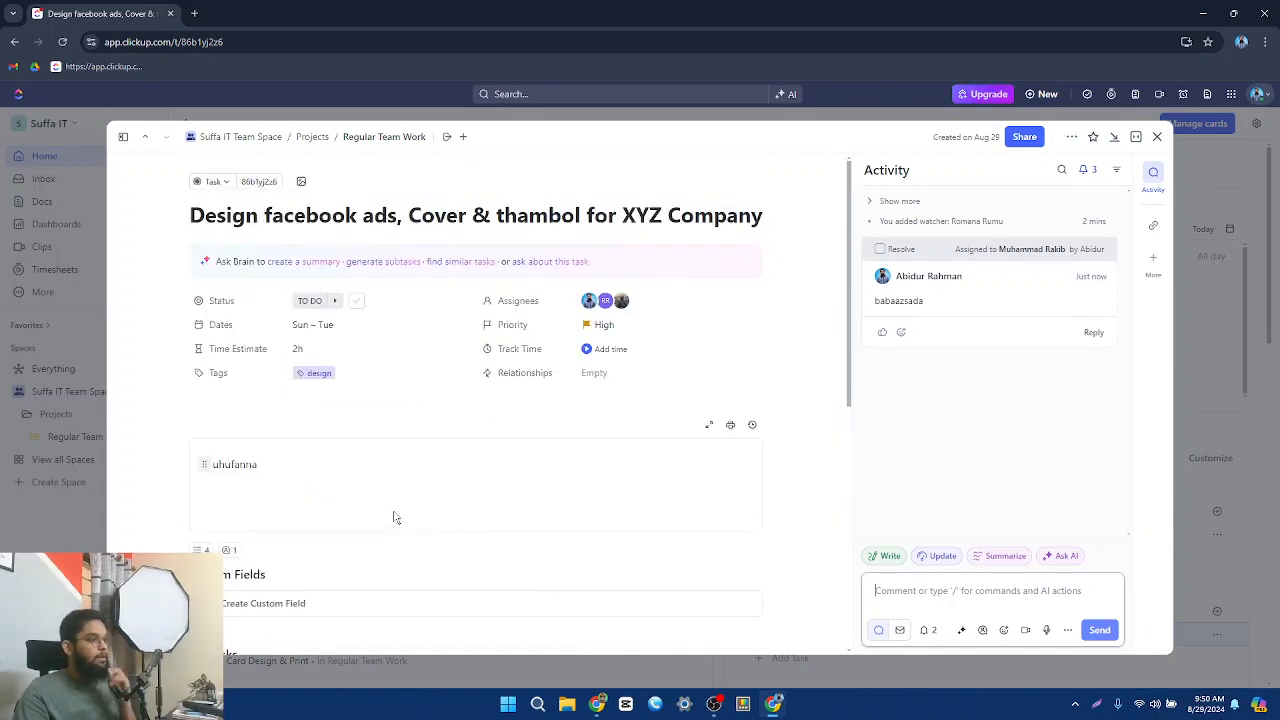
click(322, 301)
click(338, 430)
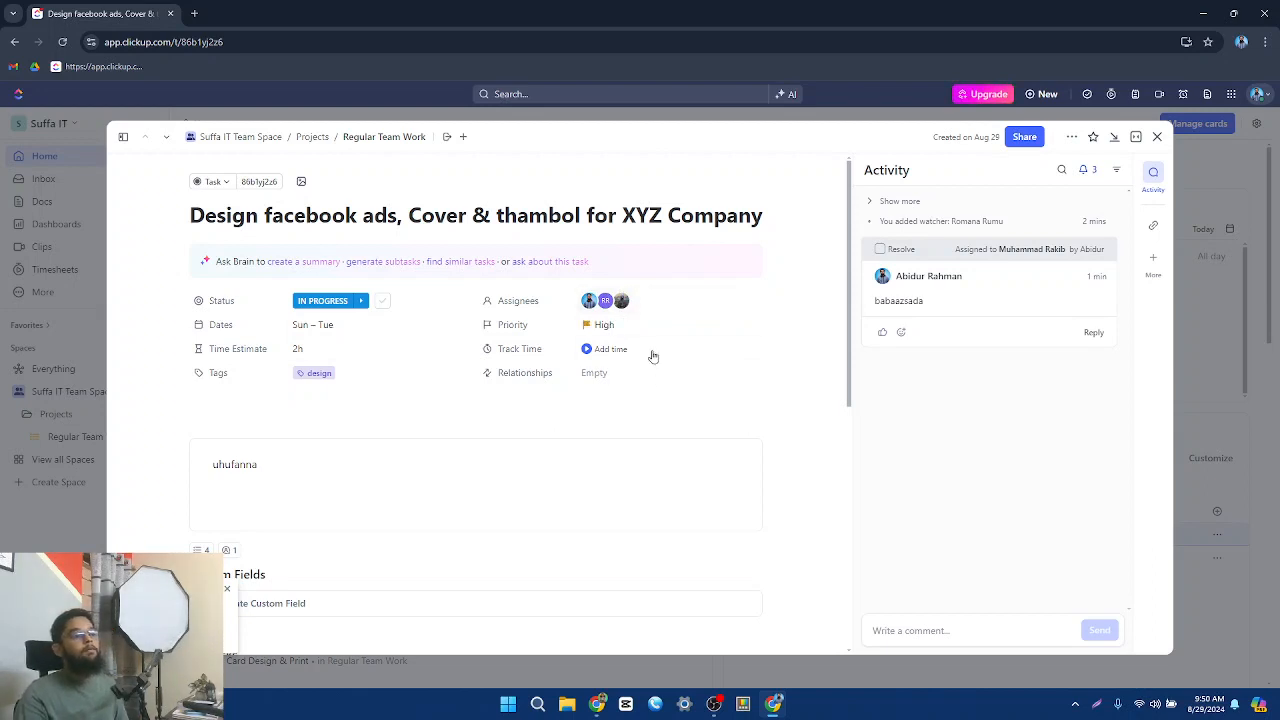
Post the comment "fihduwhue" on the Facebook ads design task without assigning it to anyone
mouse_move(611, 313)
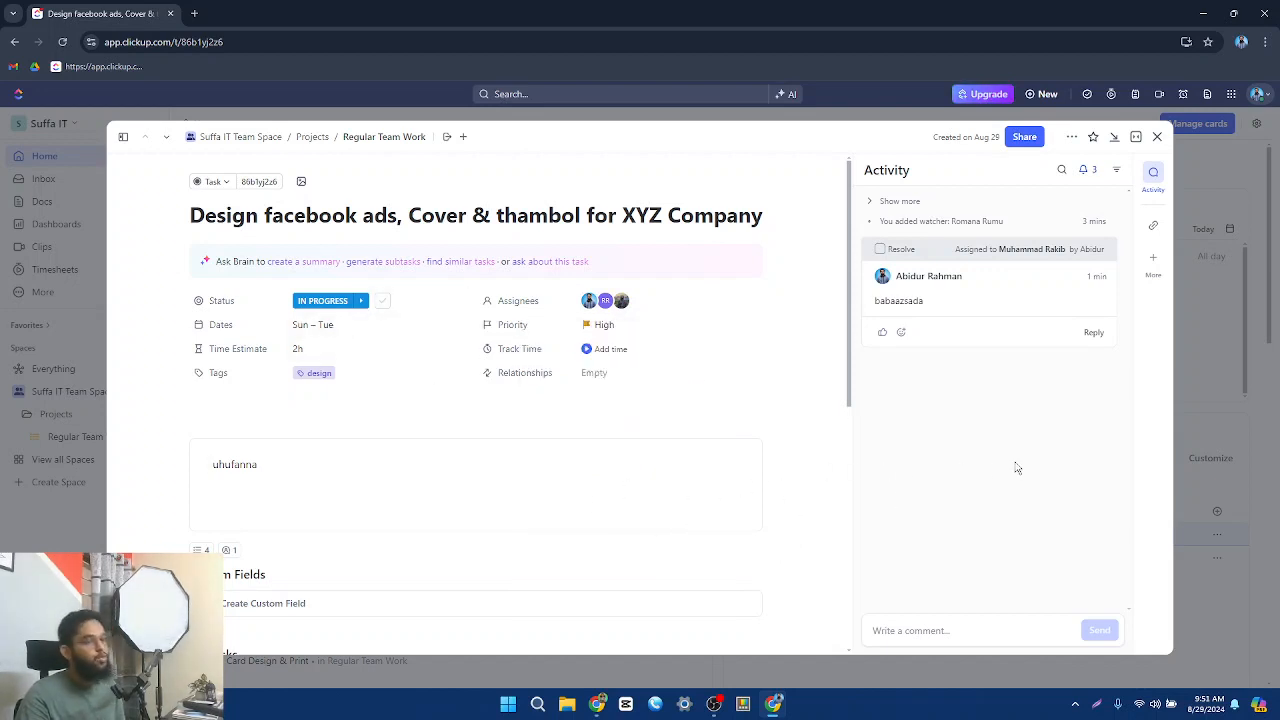
click(958, 632)
text(fihduwhue)
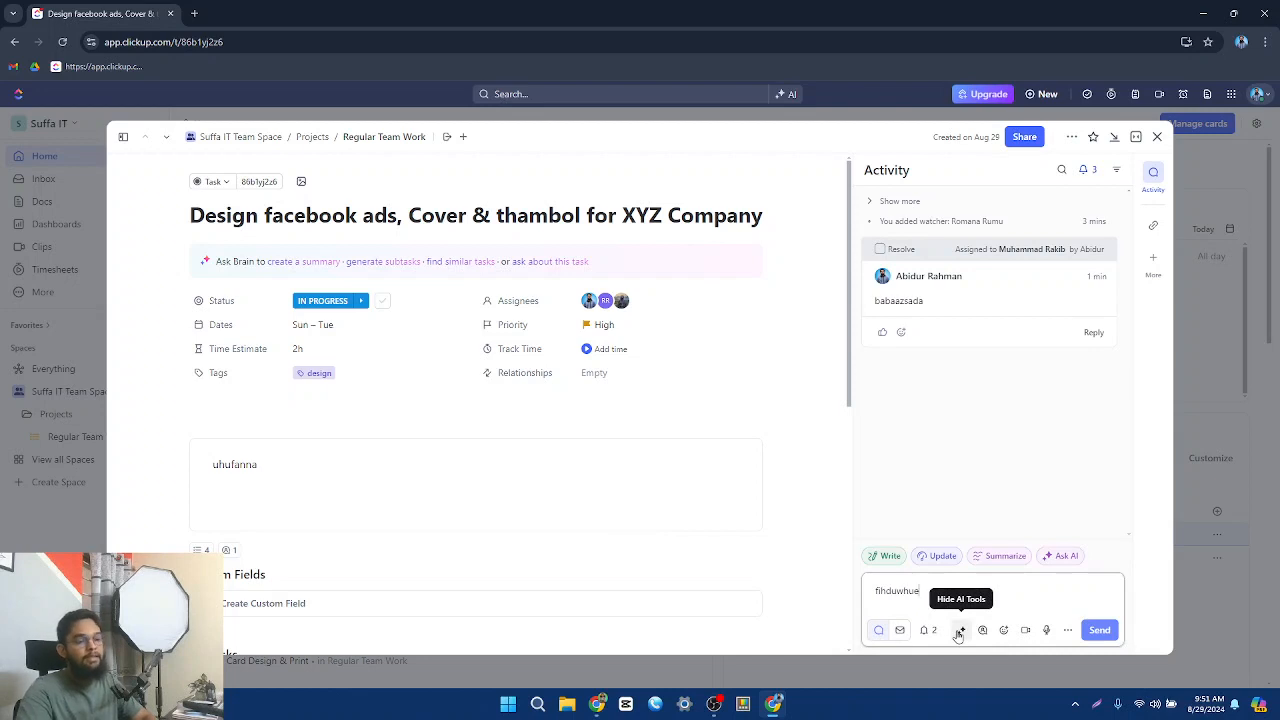
key(Return)
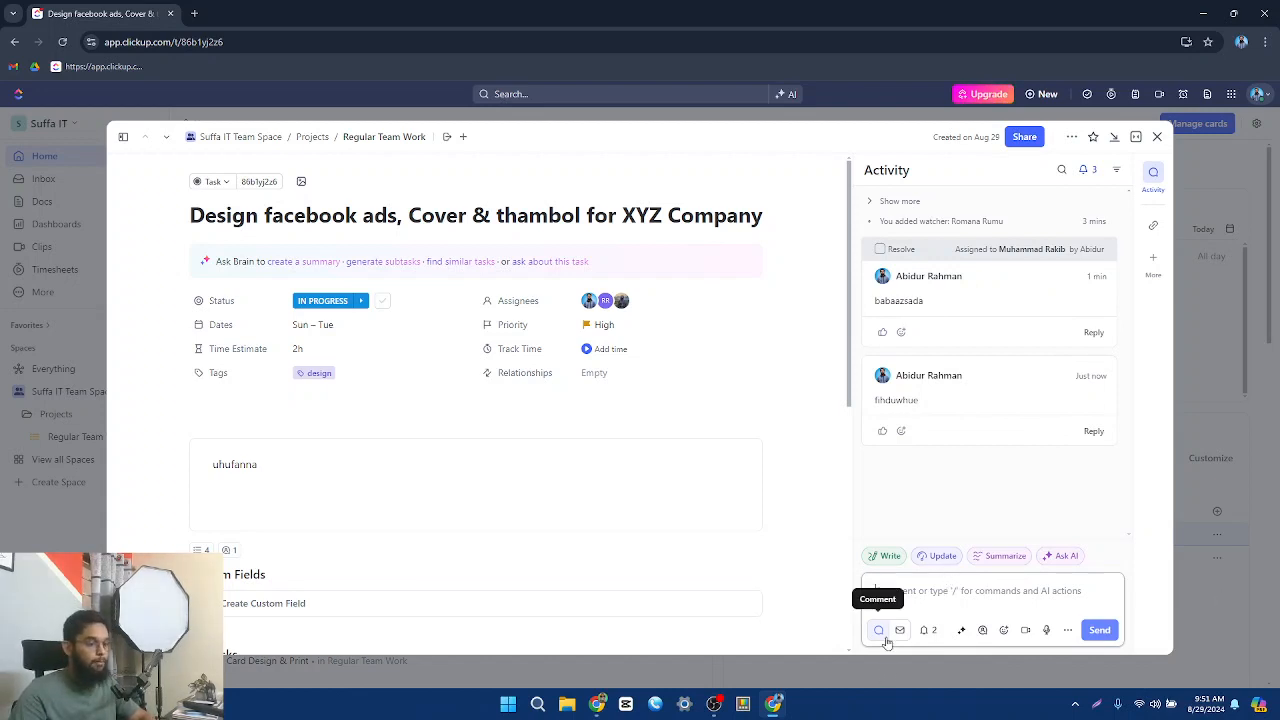
Post the comment "cvnajcoiuajiu" on the task and assign it to yourself
text(iuajiu)
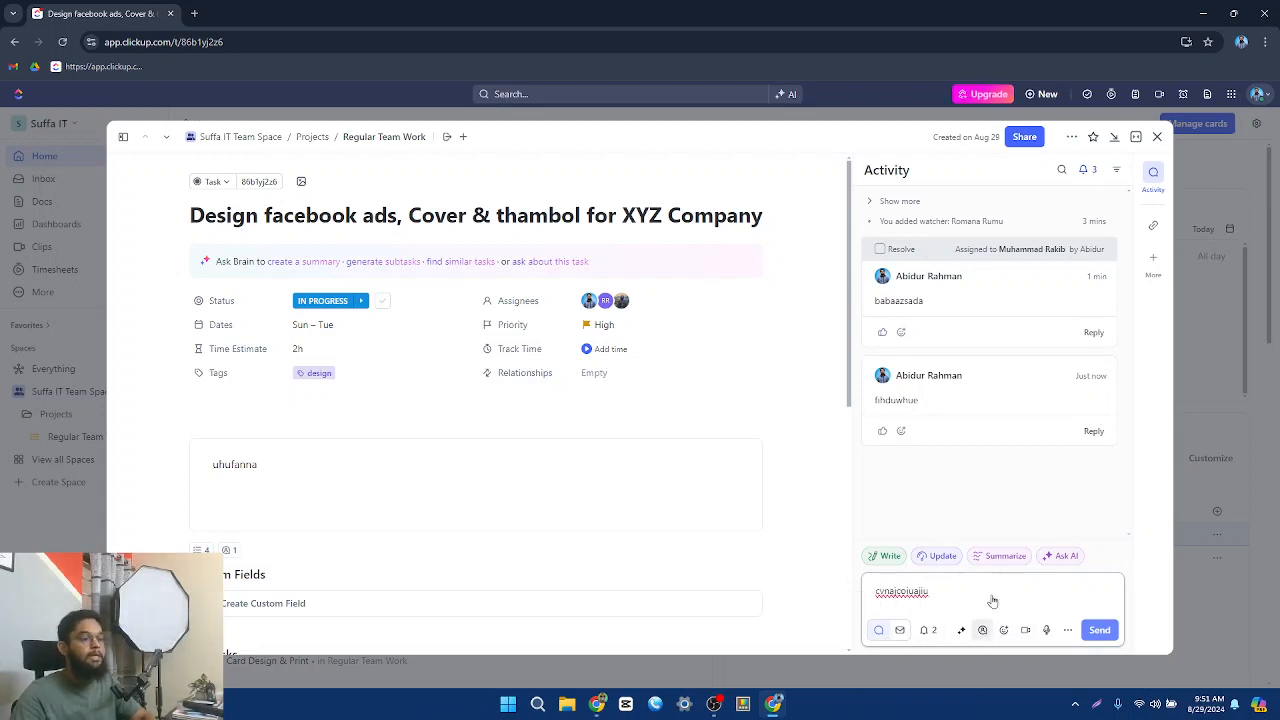
click(982, 630)
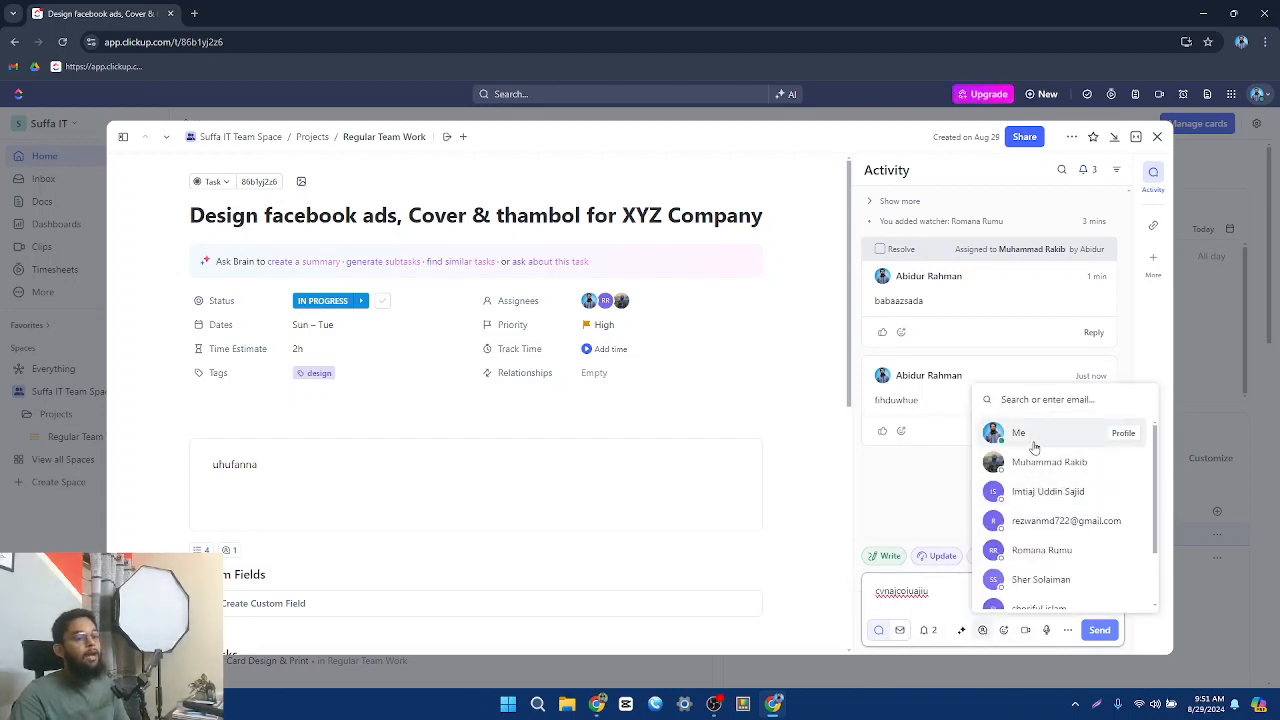
click(1034, 446)
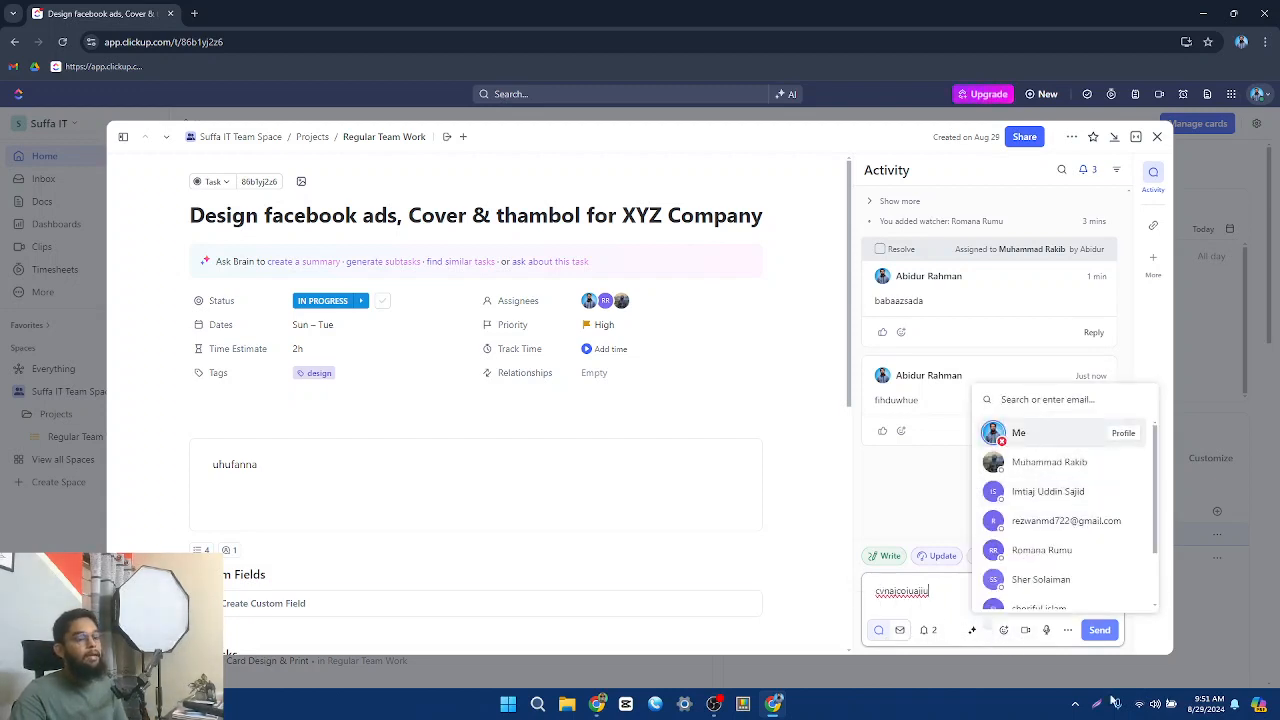
click(1100, 631)
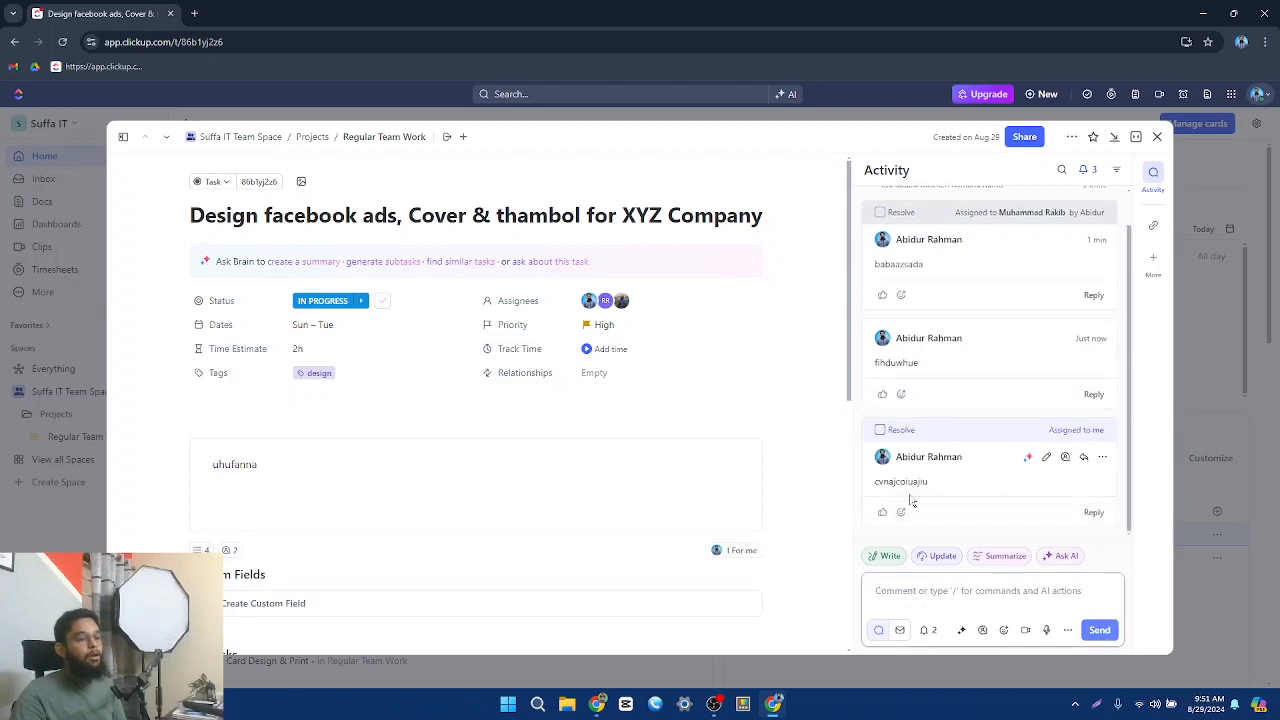
Resolve the assigned comments "cvnajcoiuajiu" and "babaazsada", and close the task
click(880, 432)
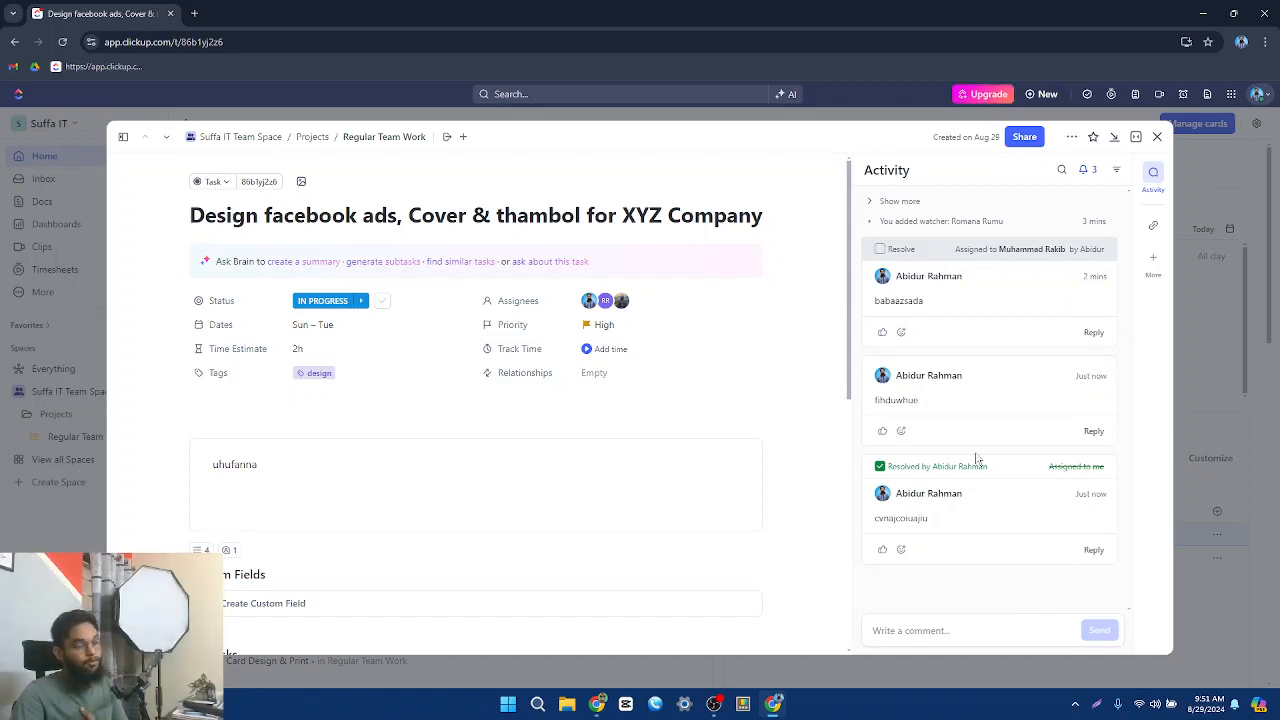
click(879, 250)
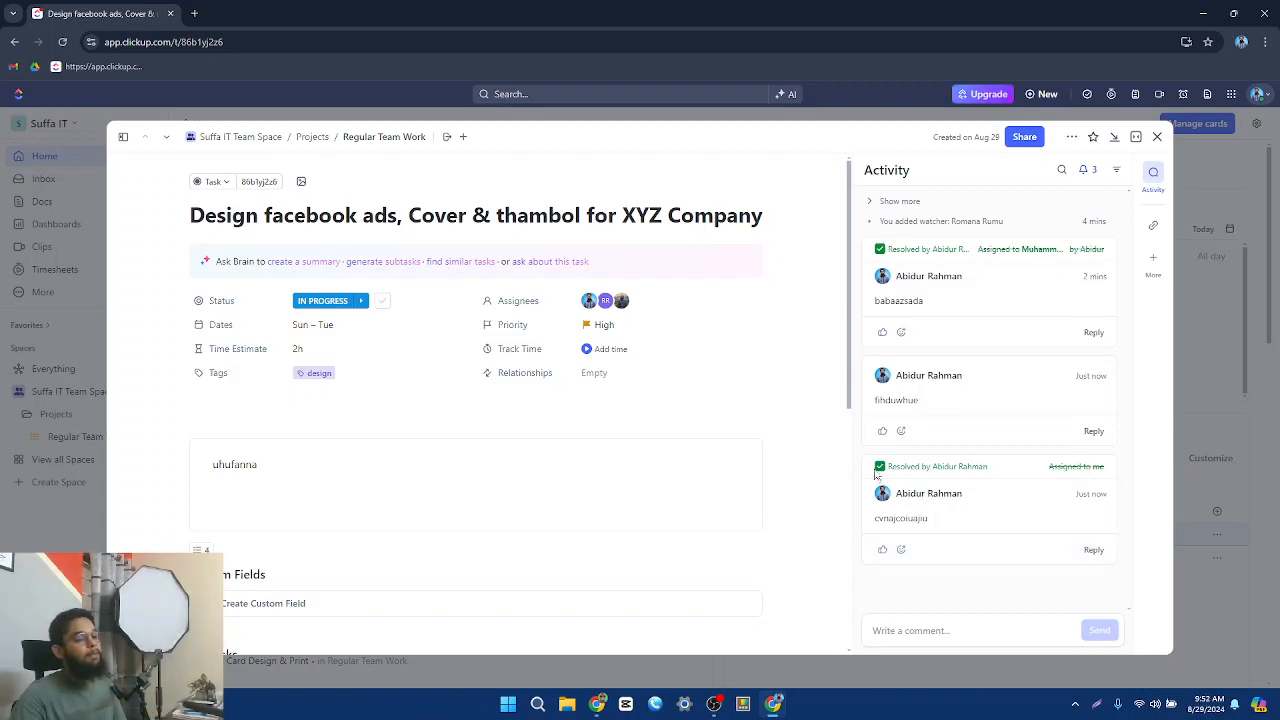
click(929, 632)
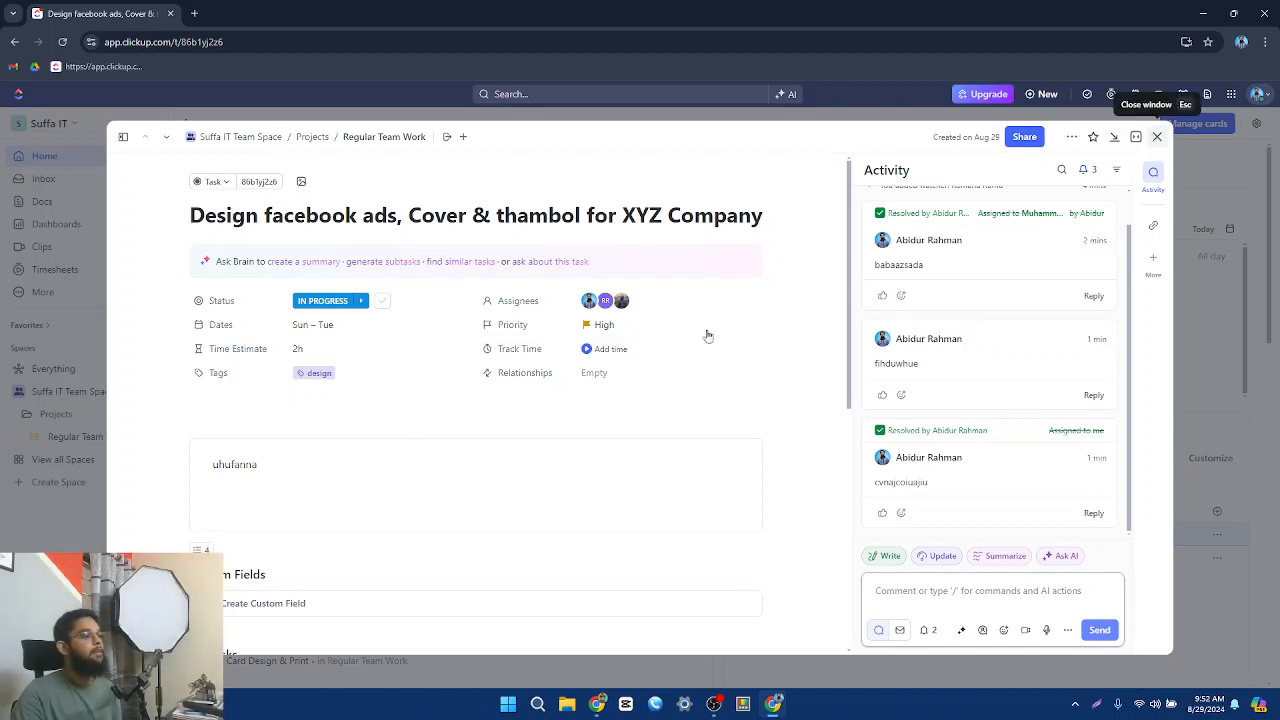
key(Escape)
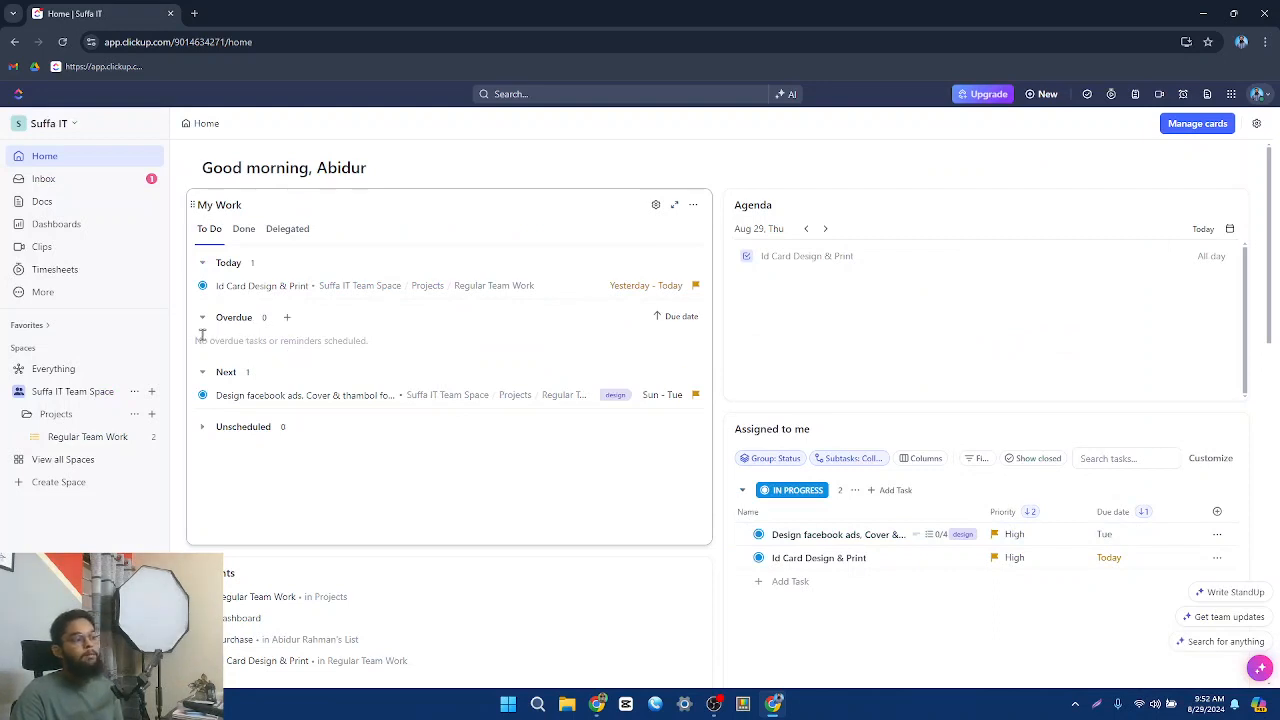
Review the Home page's My Work sections, including overdue tasks, along with the recent items and tasks assigned to you
drag(197, 340, 409, 351)
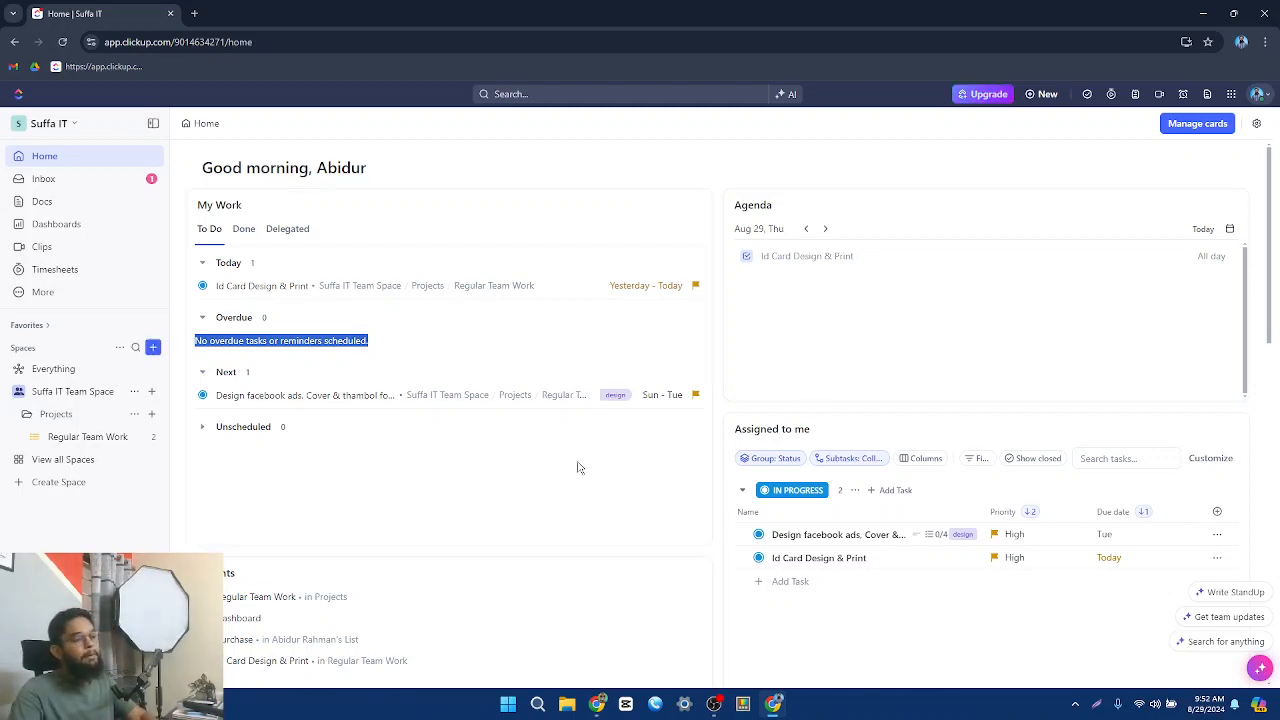
scroll(880, 531, down, 1)
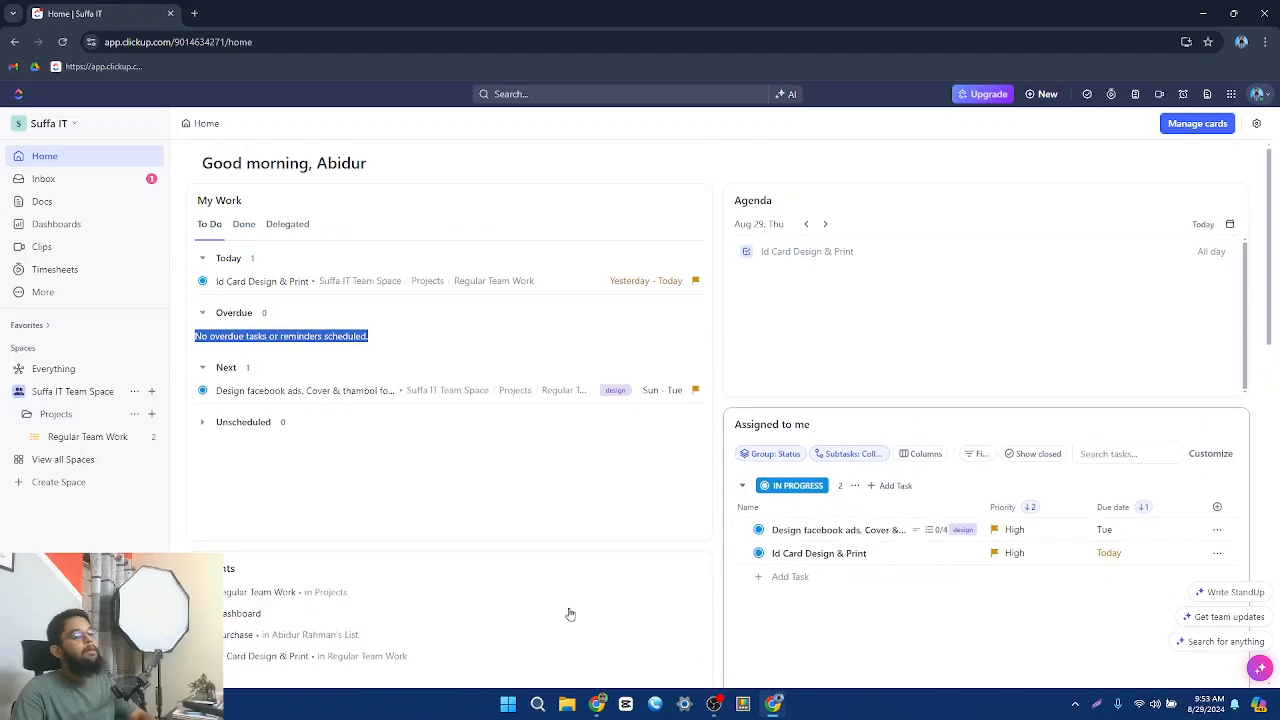
scroll(569, 612, down, 4)
scroll(568, 608, up, 4)
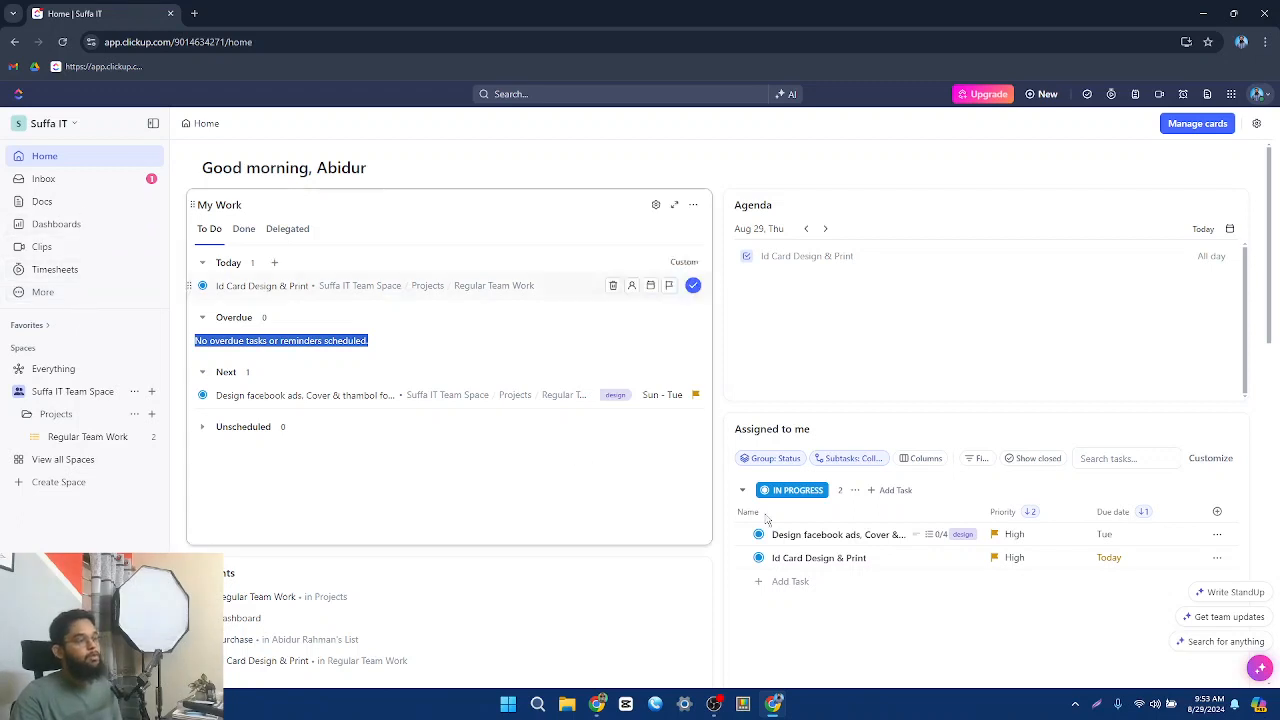
scroll(660, 420, down, 1)
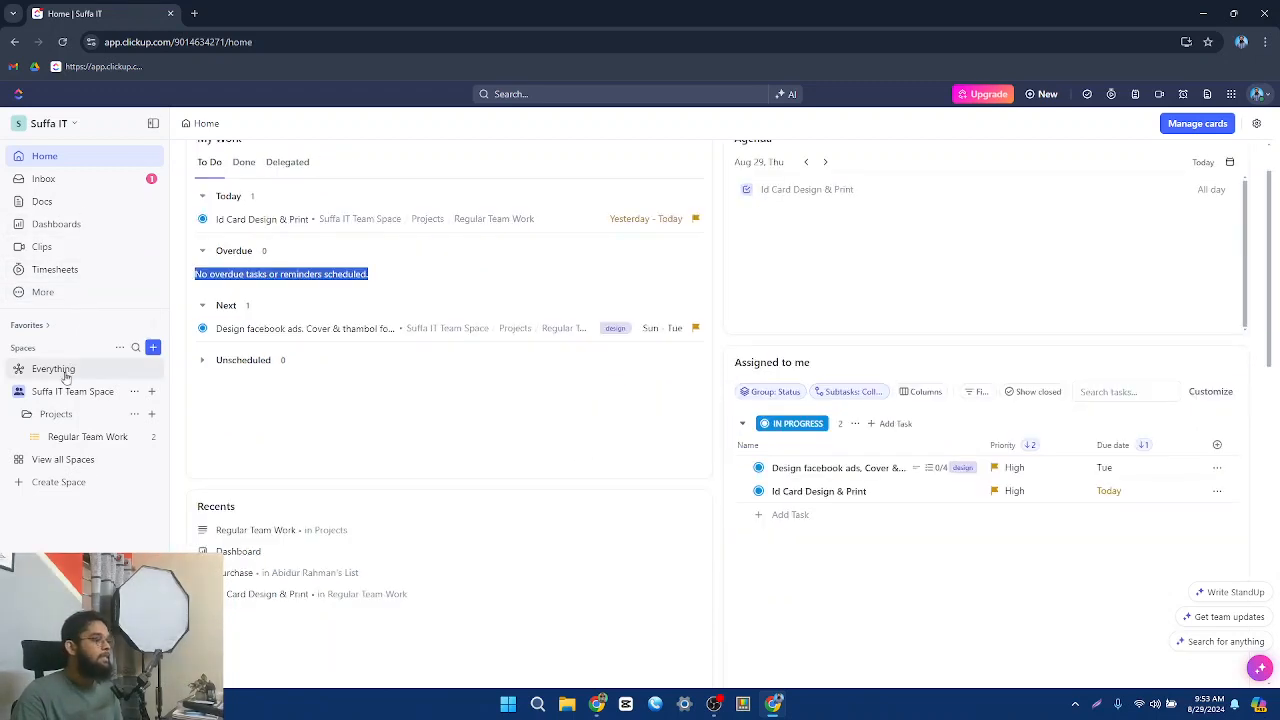
Open the Suffa IT Team Space overview and examine its folders, lists, resources and Workload by Status chart
click(55, 394)
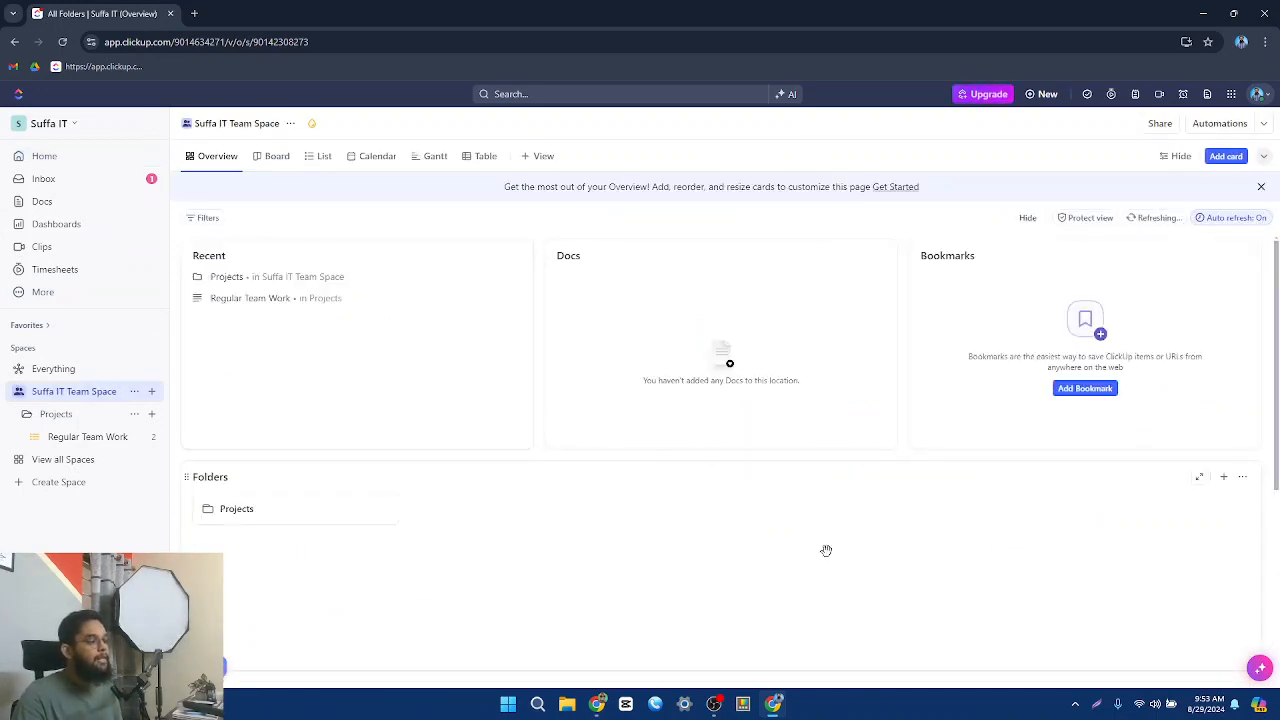
scroll(828, 580, down, 5)
scroll(828, 585, up, 5)
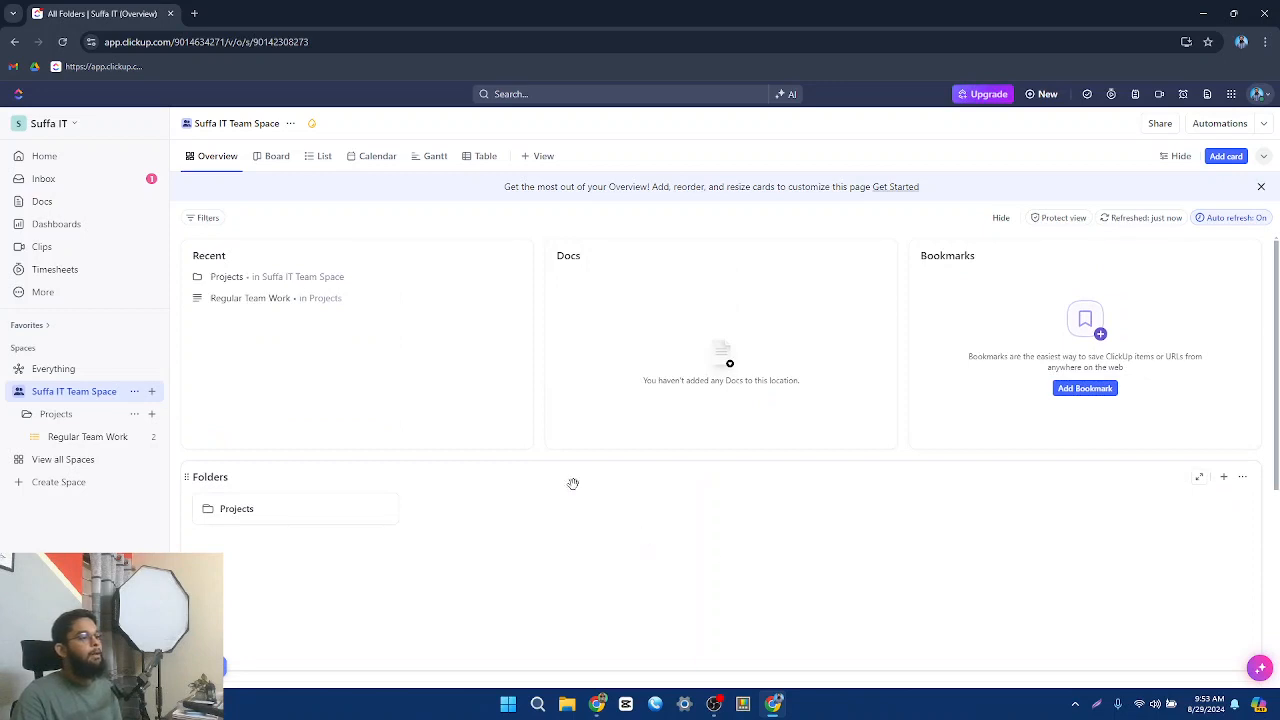
scroll(960, 540, down, 5)
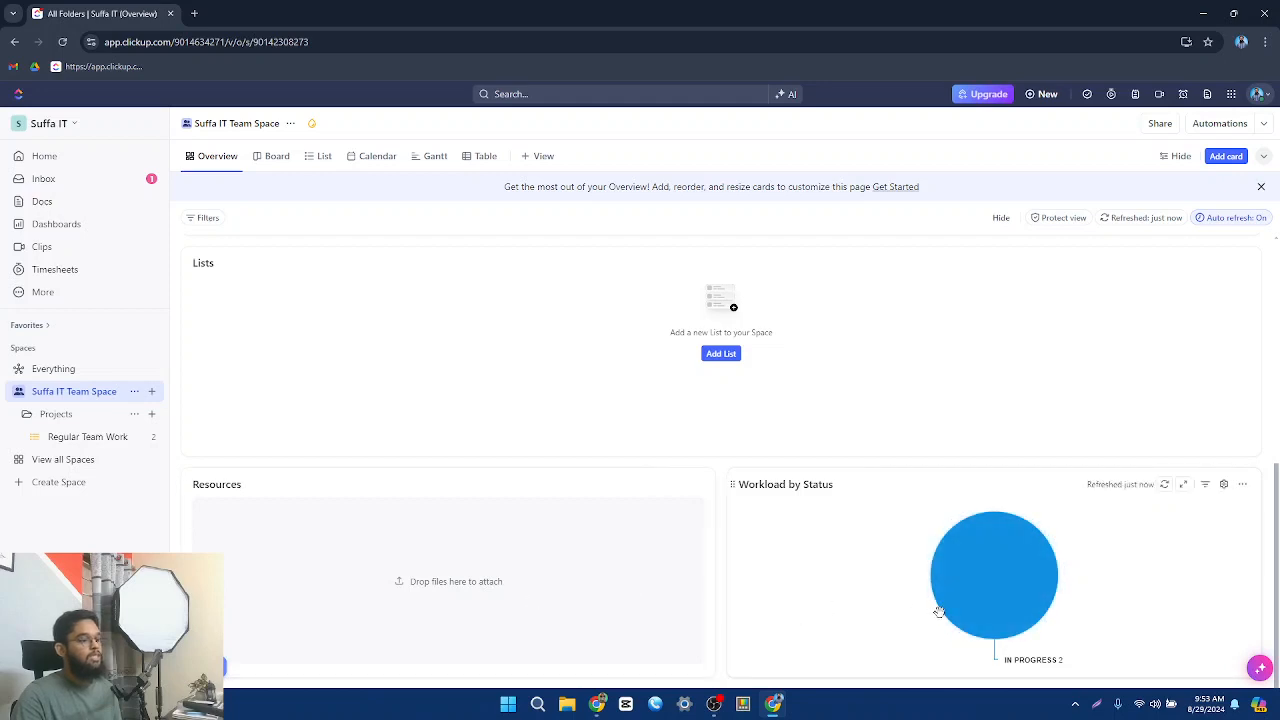
scroll(940, 612, up, 5)
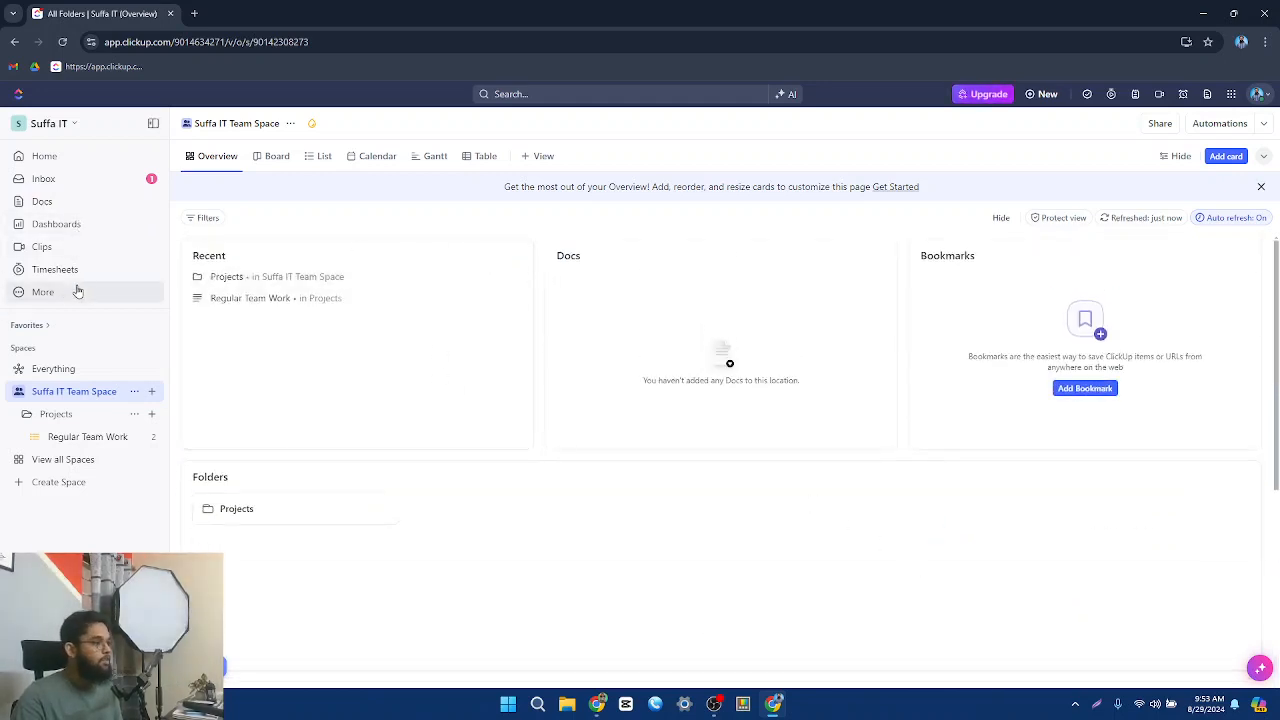
Open the existing dashboard, examine its task counts, assignee charts, workload, due tasks and latest activity, and return to Home
click(77, 222)
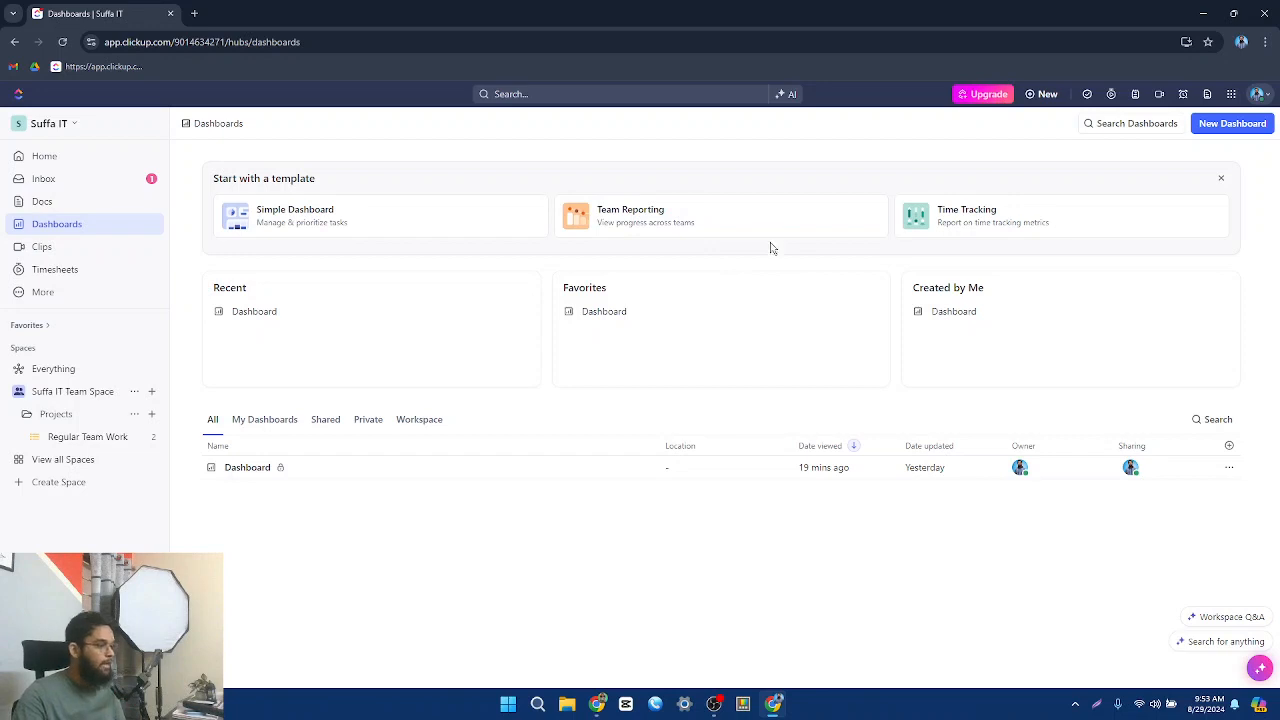
click(245, 468)
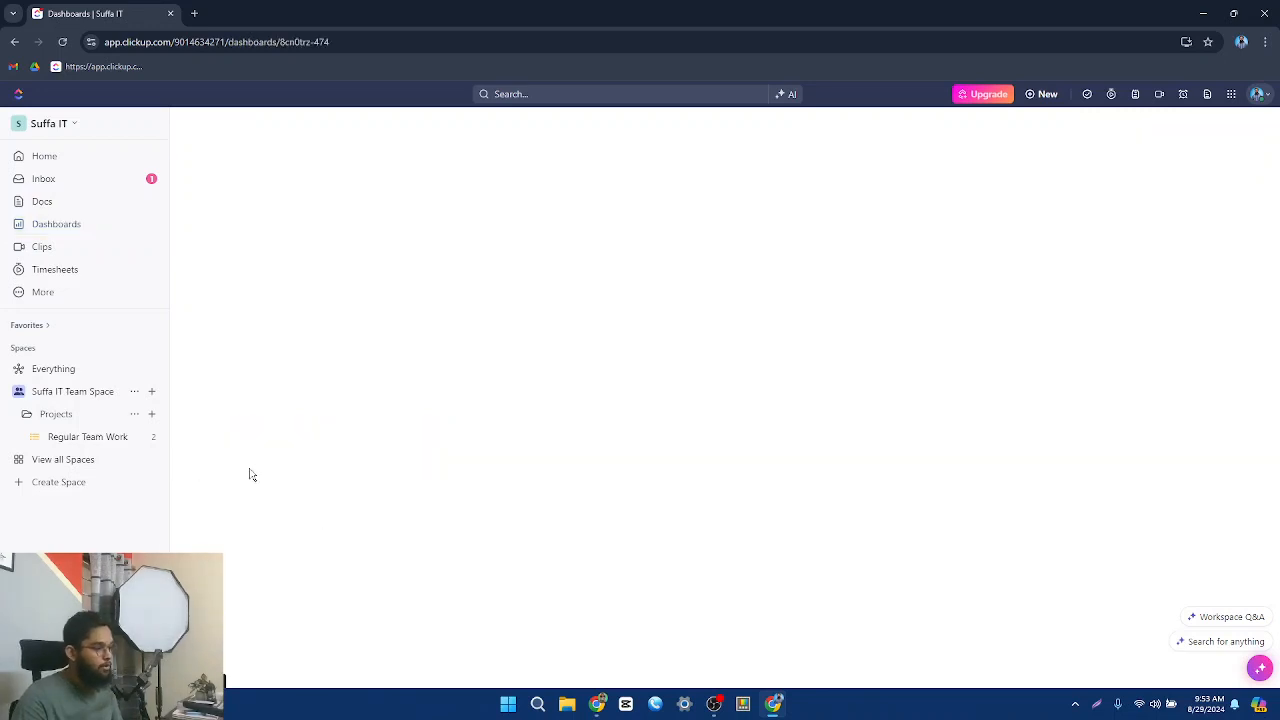
mouse_move(519, 416)
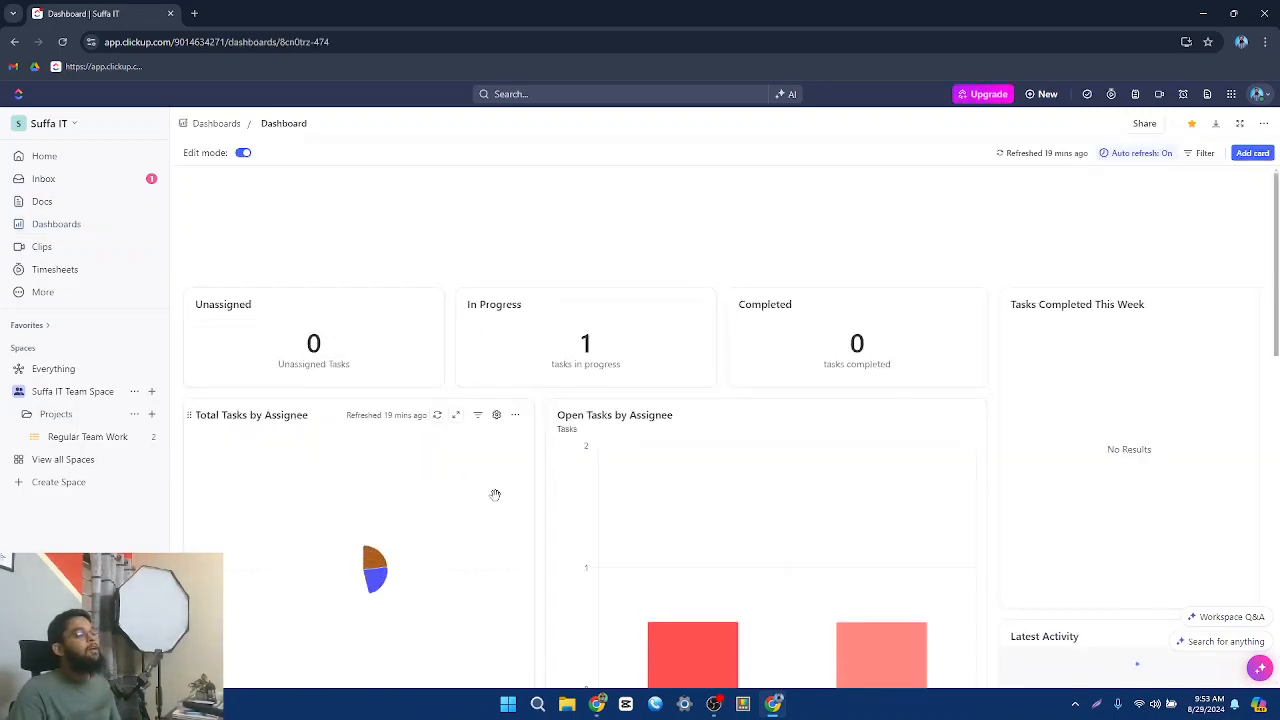
scroll(695, 453, down, 2)
scroll(655, 480, up, 2)
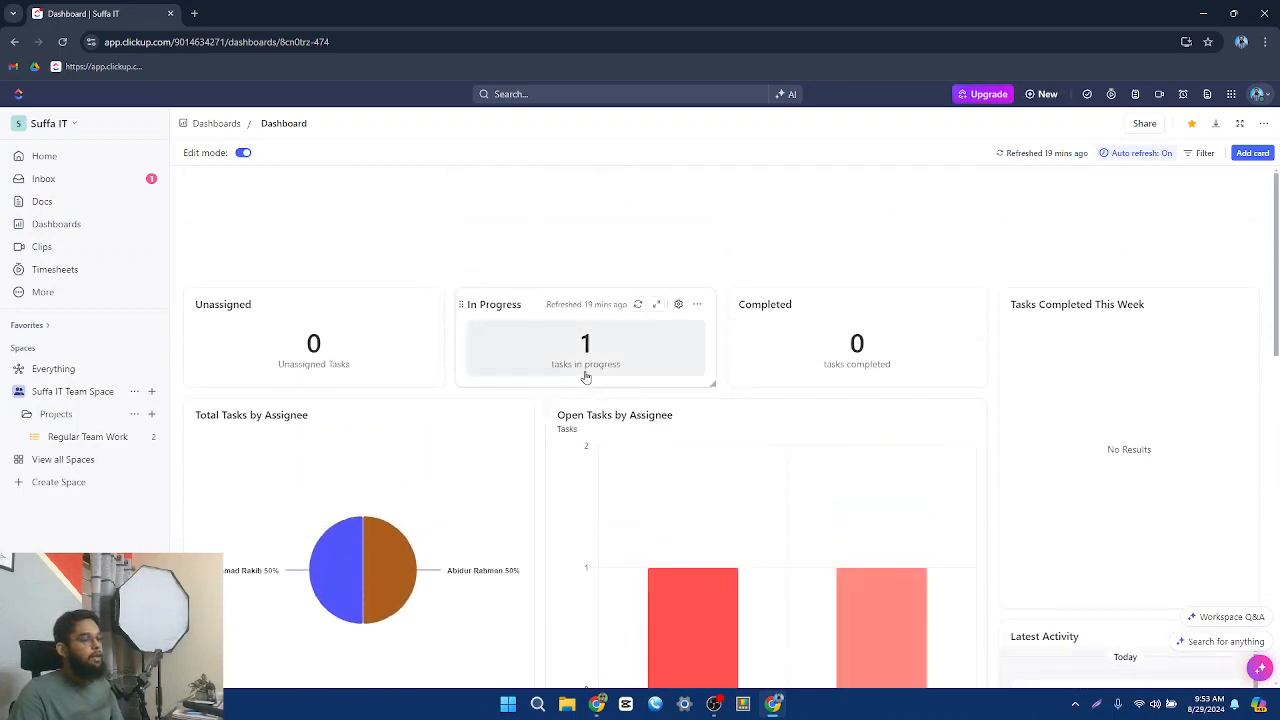
scroll(846, 545, down, 3)
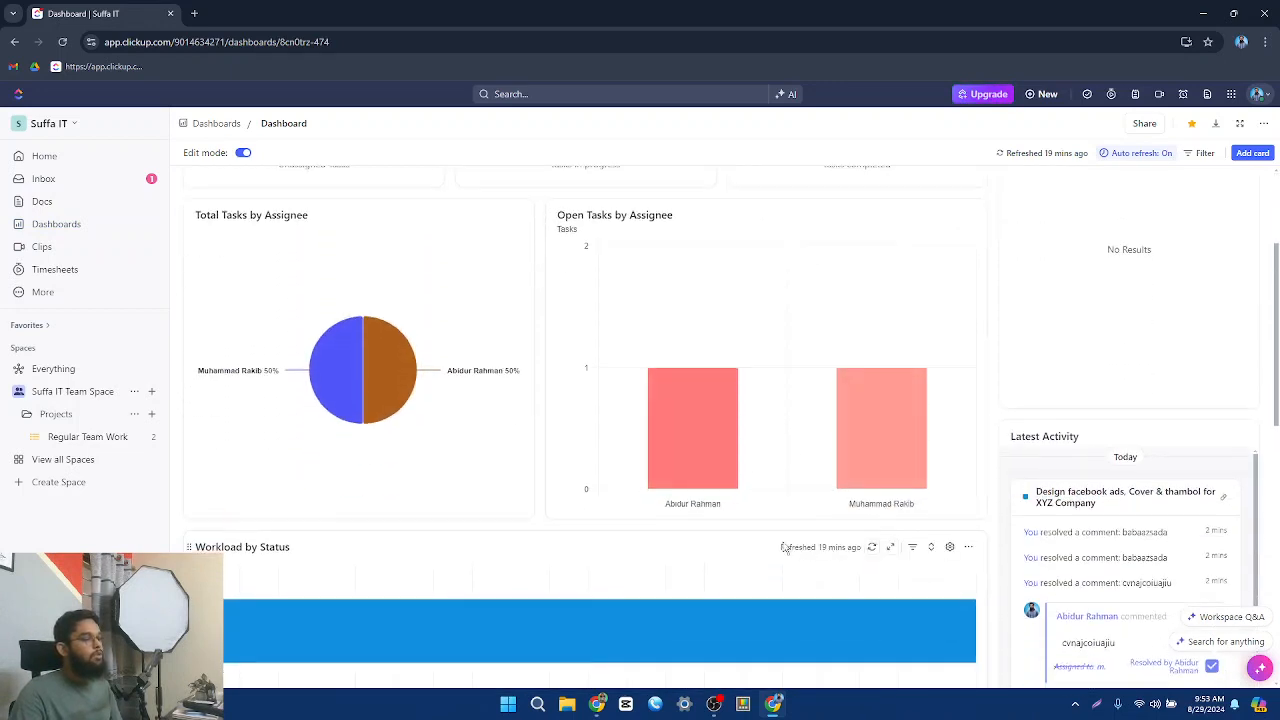
scroll(641, 557, down, 4)
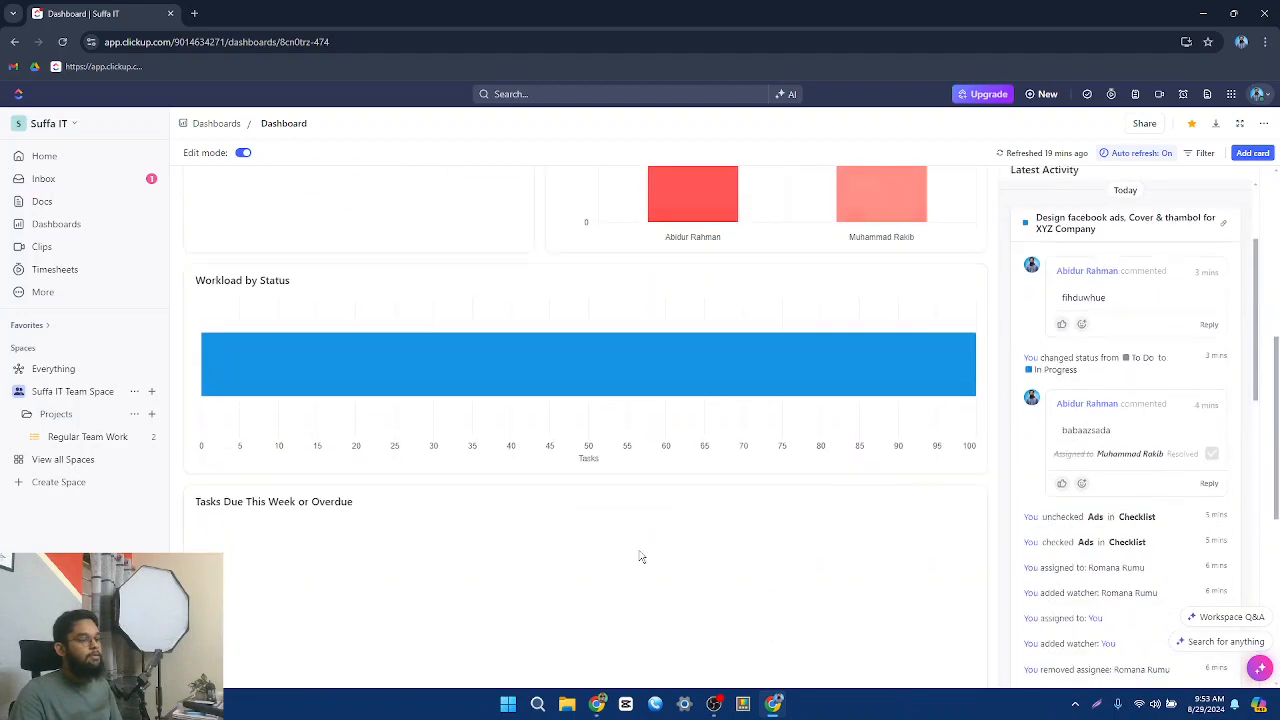
scroll(884, 457, up, 4)
scroll(960, 597, down, 5)
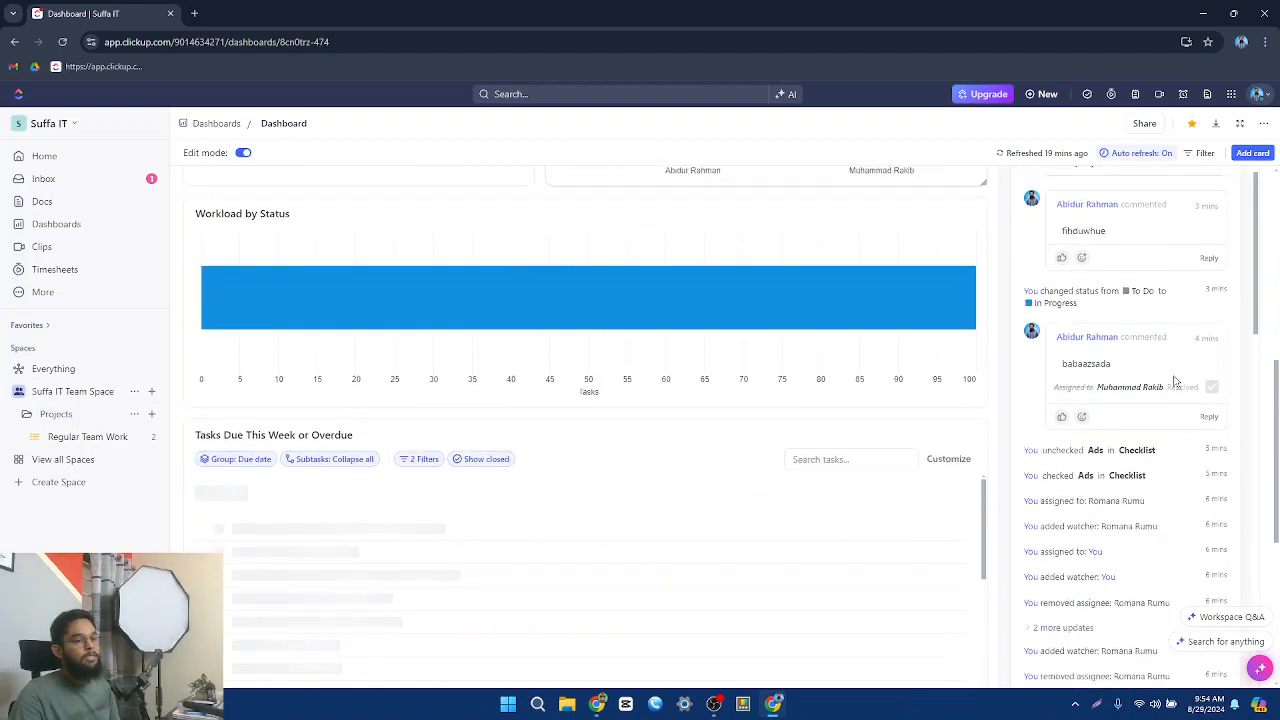
scroll(1137, 450, down, 5)
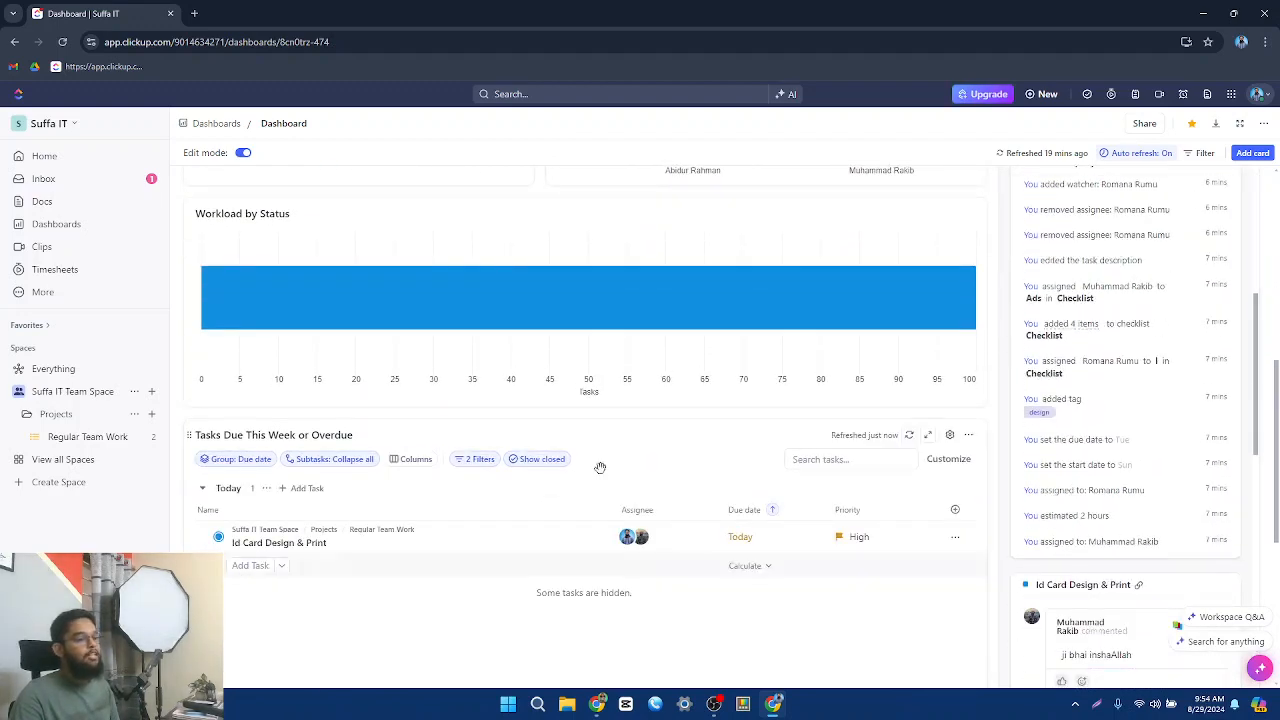
scroll(797, 565, down, 5)
scroll(797, 565, up, 15)
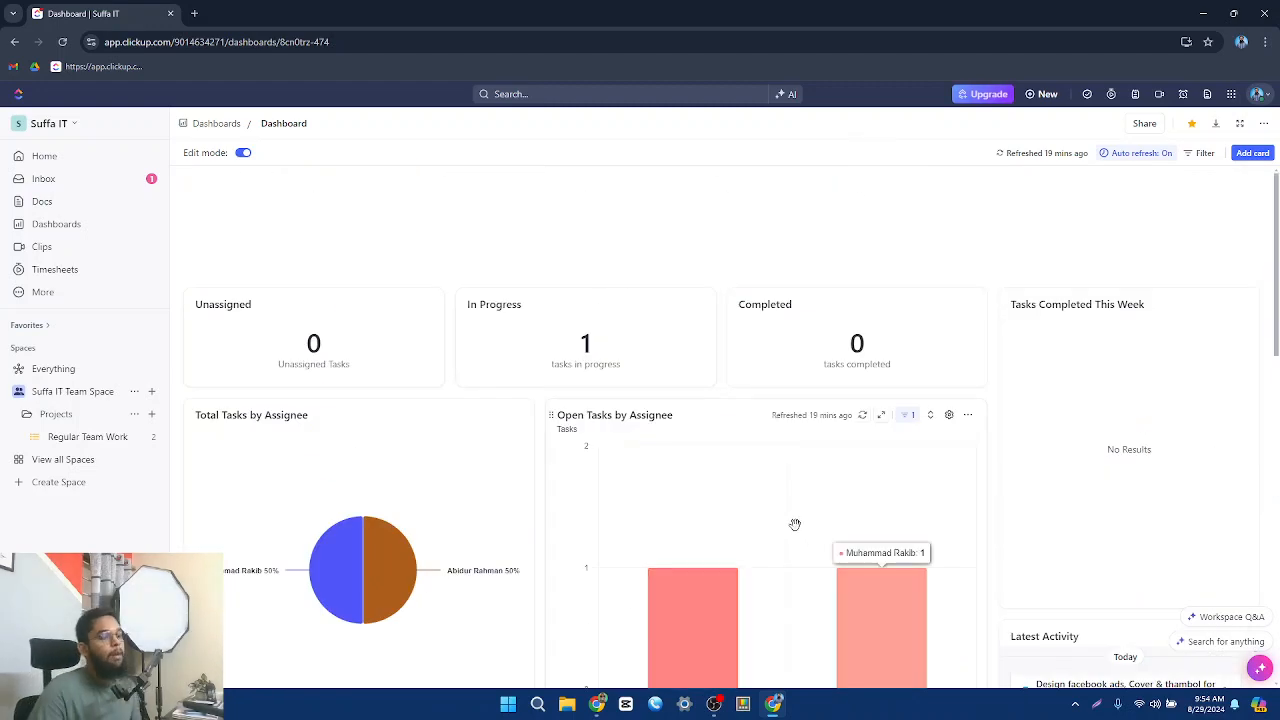
scroll(795, 524, down, 6)
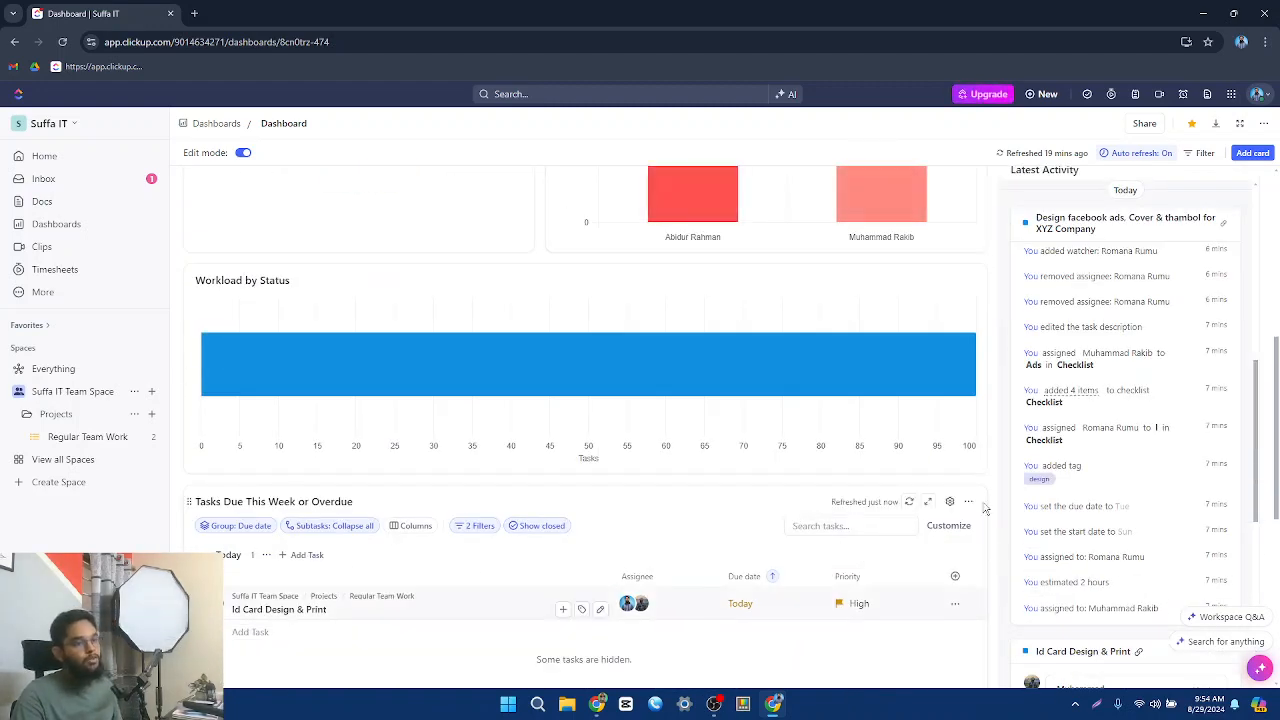
scroll(797, 524, up, 6)
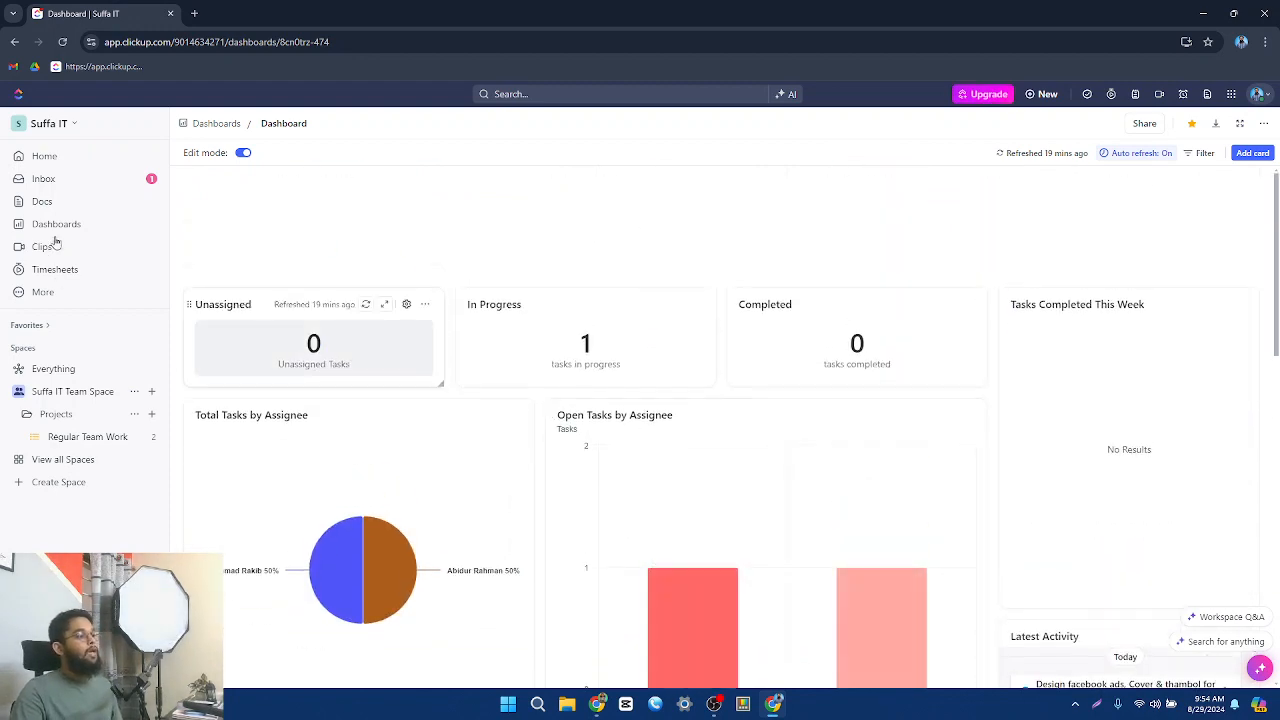
click(58, 160)
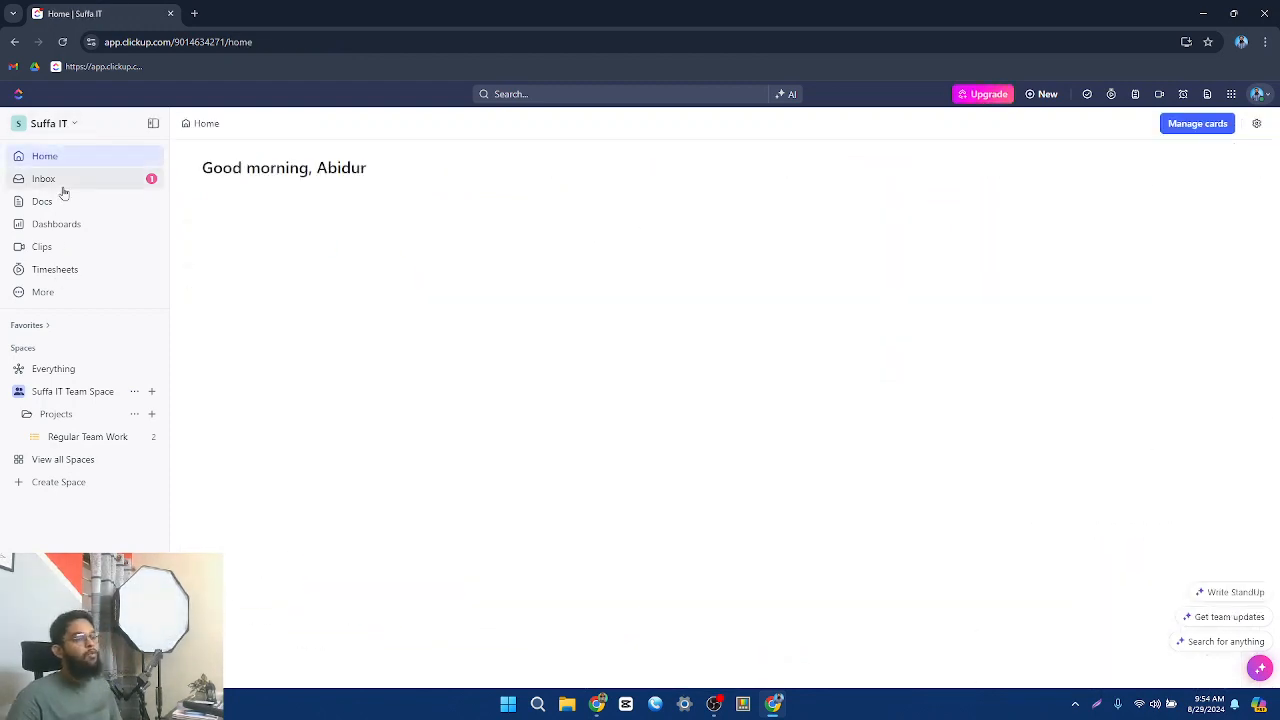